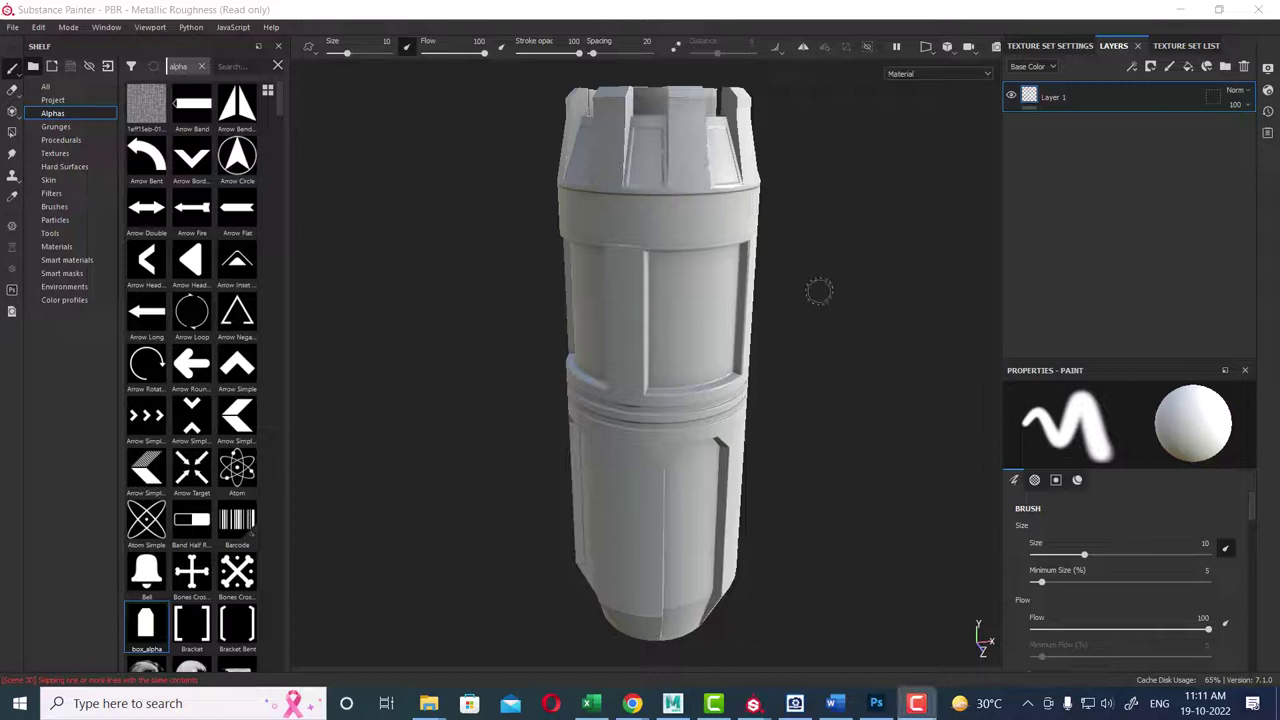
- Orbit the bare grey canister to inspect it from a couple of angles
mouse_move(817, 289)
left_mouse_down("alt")
mouse_move(757, 271)
mouse_move(783, 268)
left_mouse_up("alt")
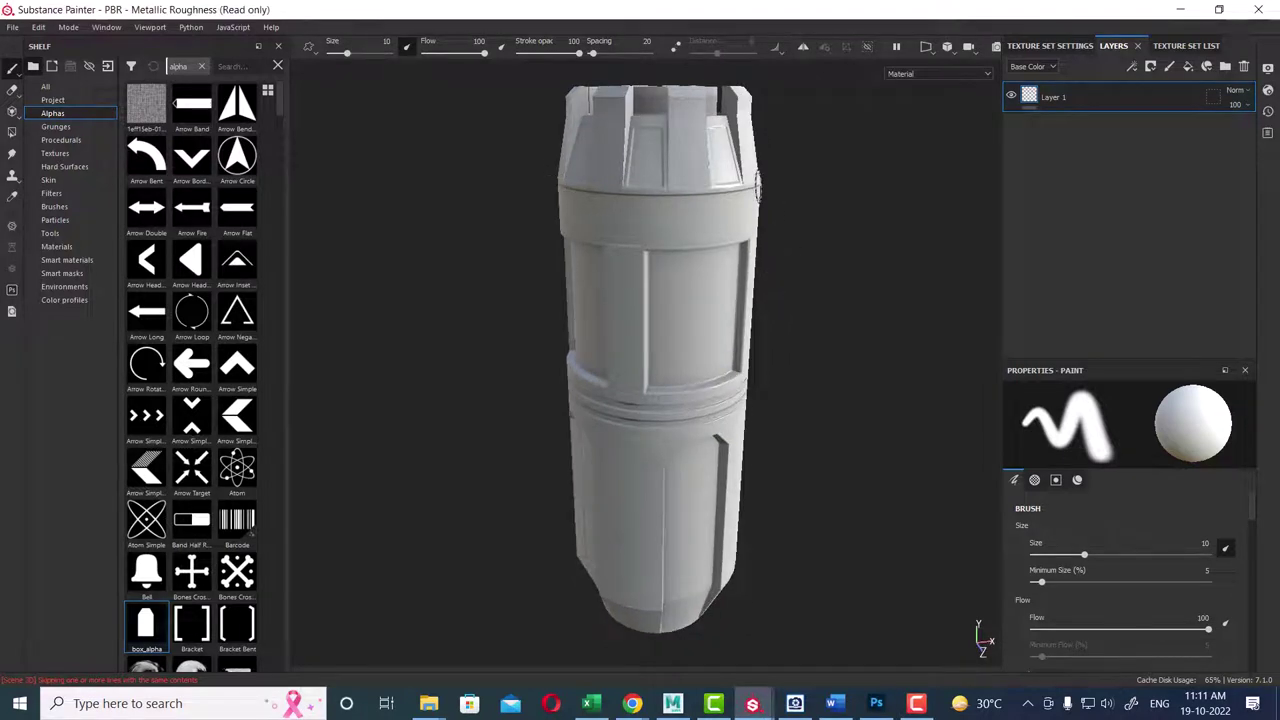
left_click_drag(785, 214, 809, 234, "alt")
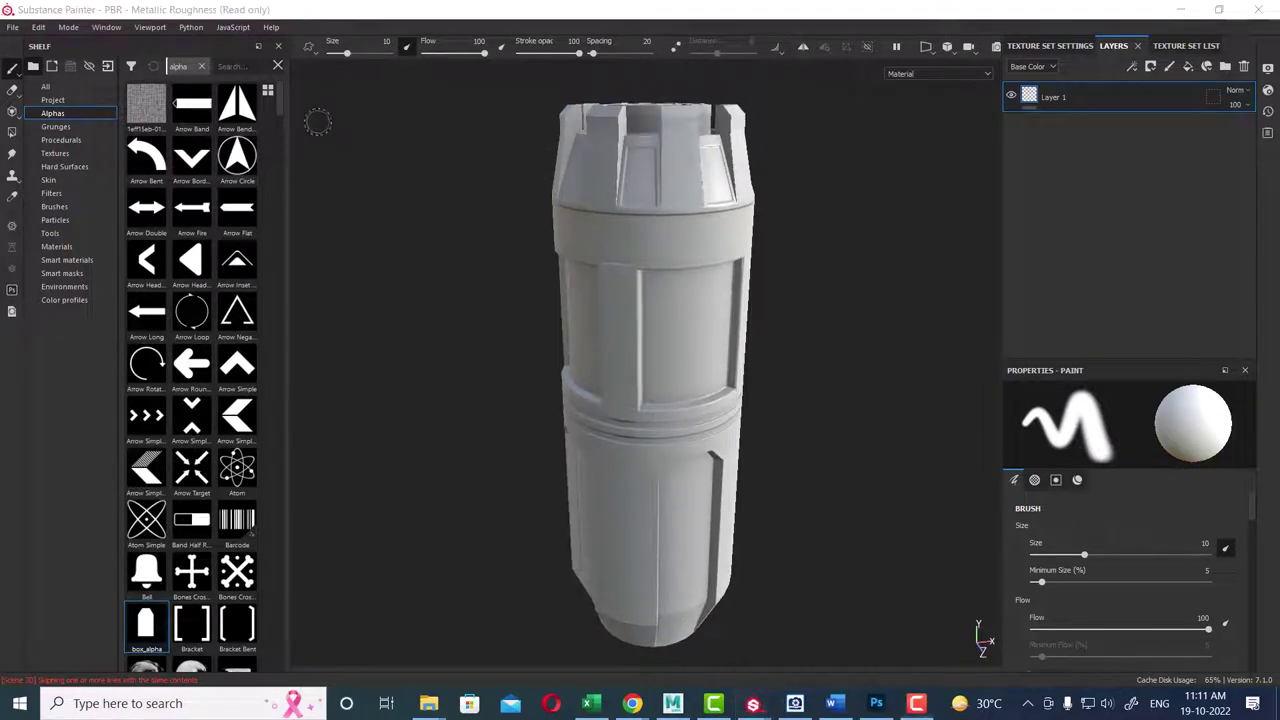
- In the Word reference, go to page 1 and zoom into the textured container screenshot
left_click(835, 703)
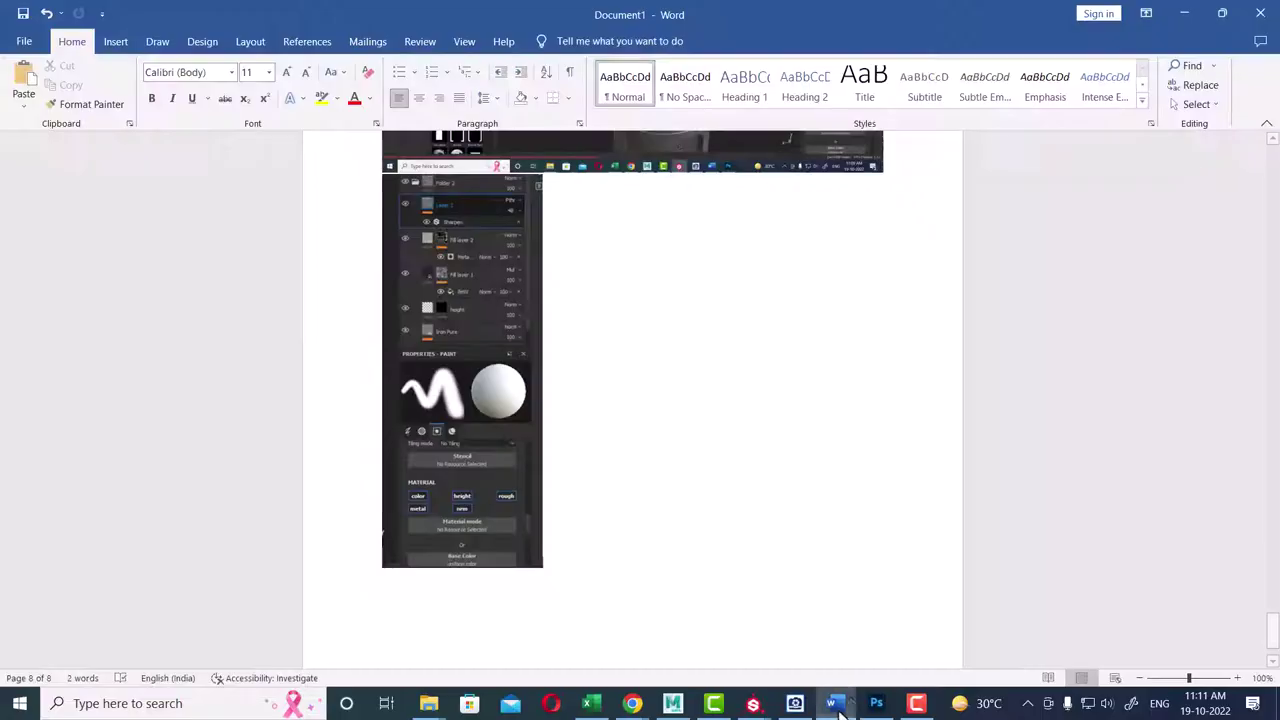
scroll(1160, 475, "up", 5)
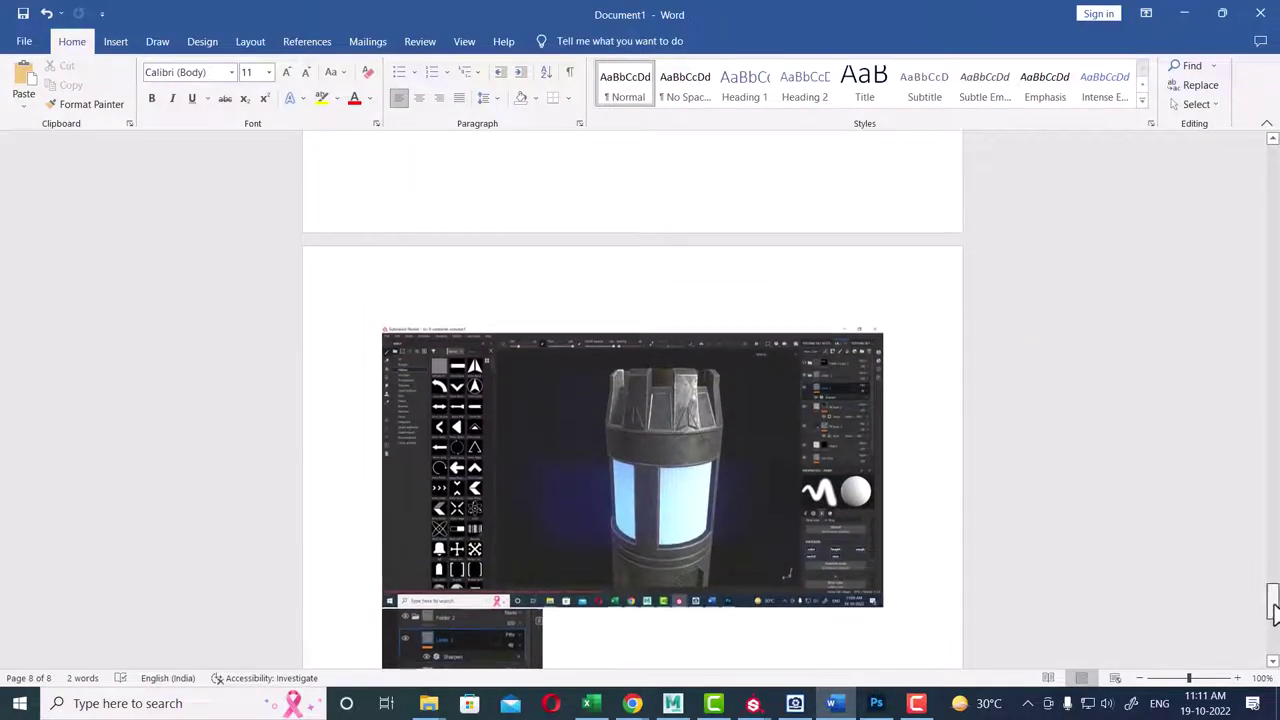
left_click_drag(1272, 590, 1272, 170)
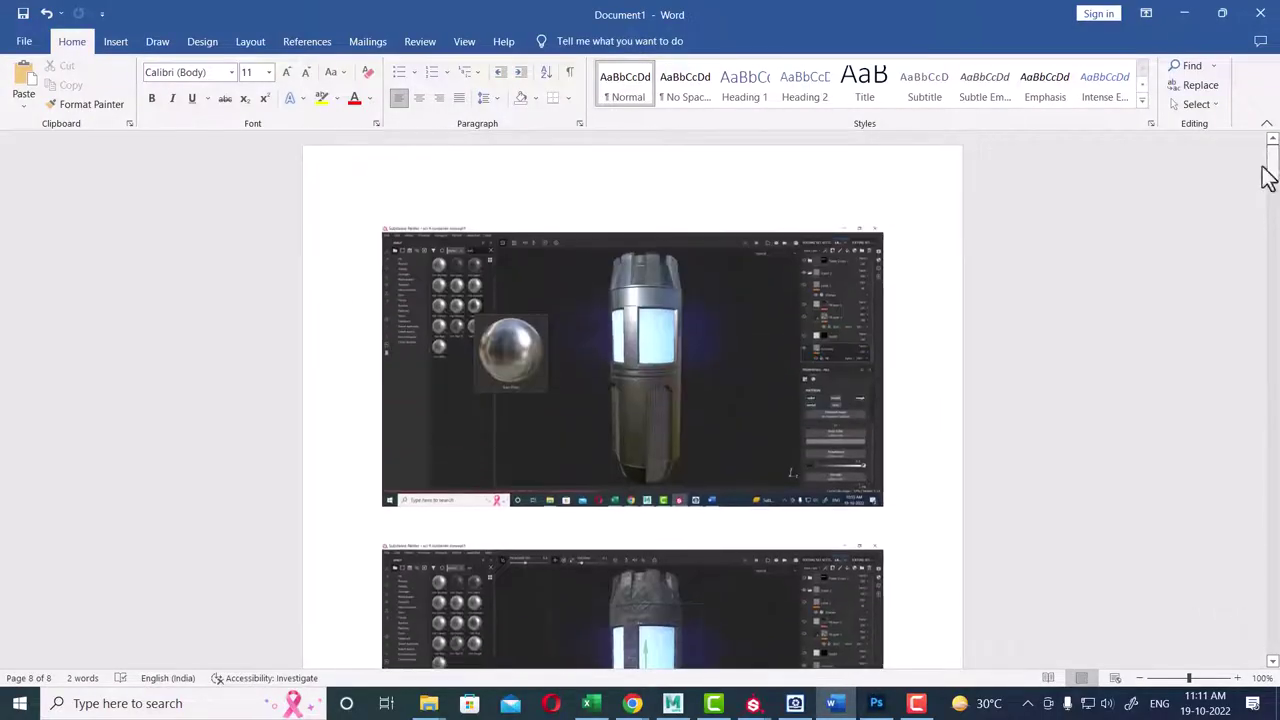
left_click(682, 374)
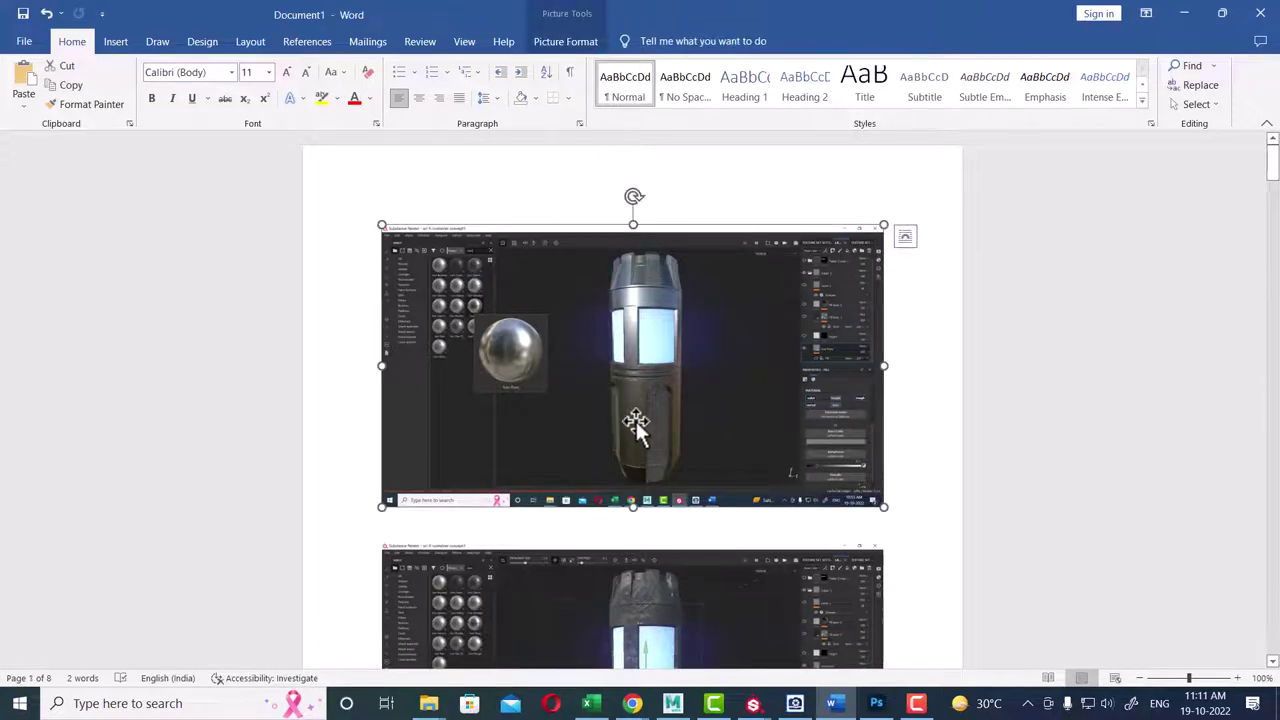
scroll(636, 422, "up", 5, "ctrl")
scroll(645, 440, "up", 1, "ctrl")
scroll(659, 449, "down", 2)
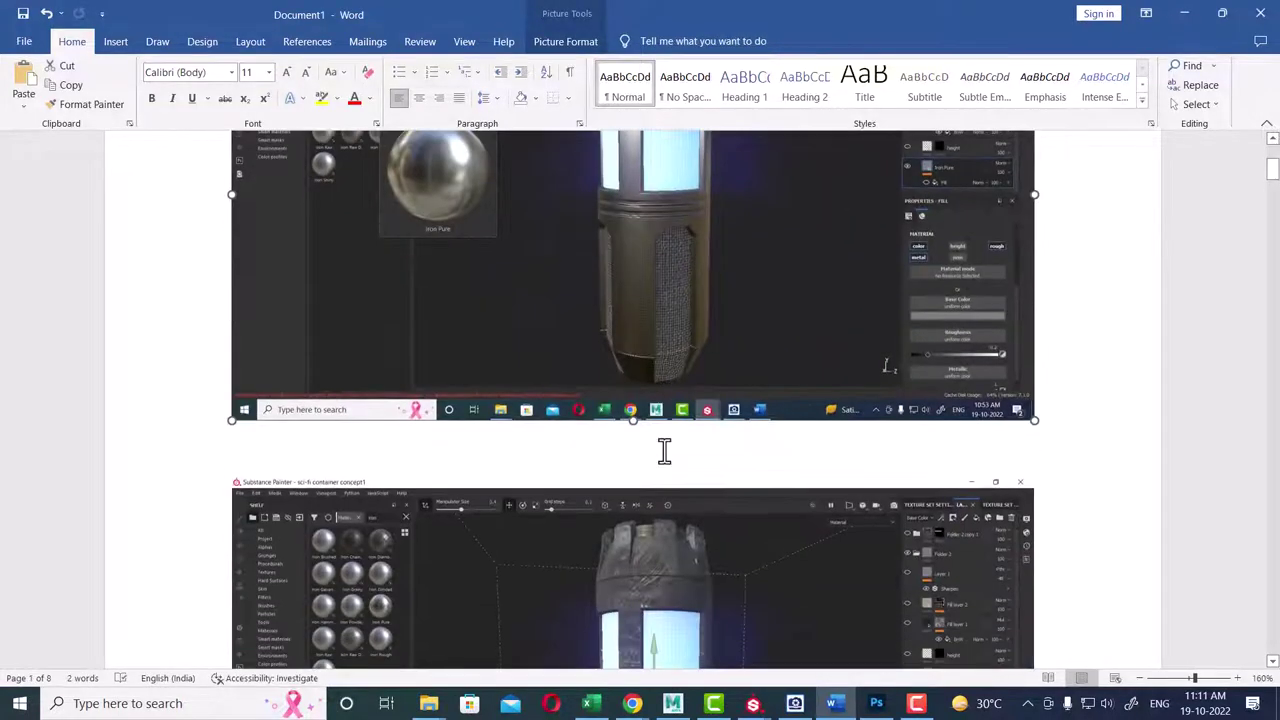
scroll(663, 455, "up", 2)
scroll(663, 460, "up", 1)
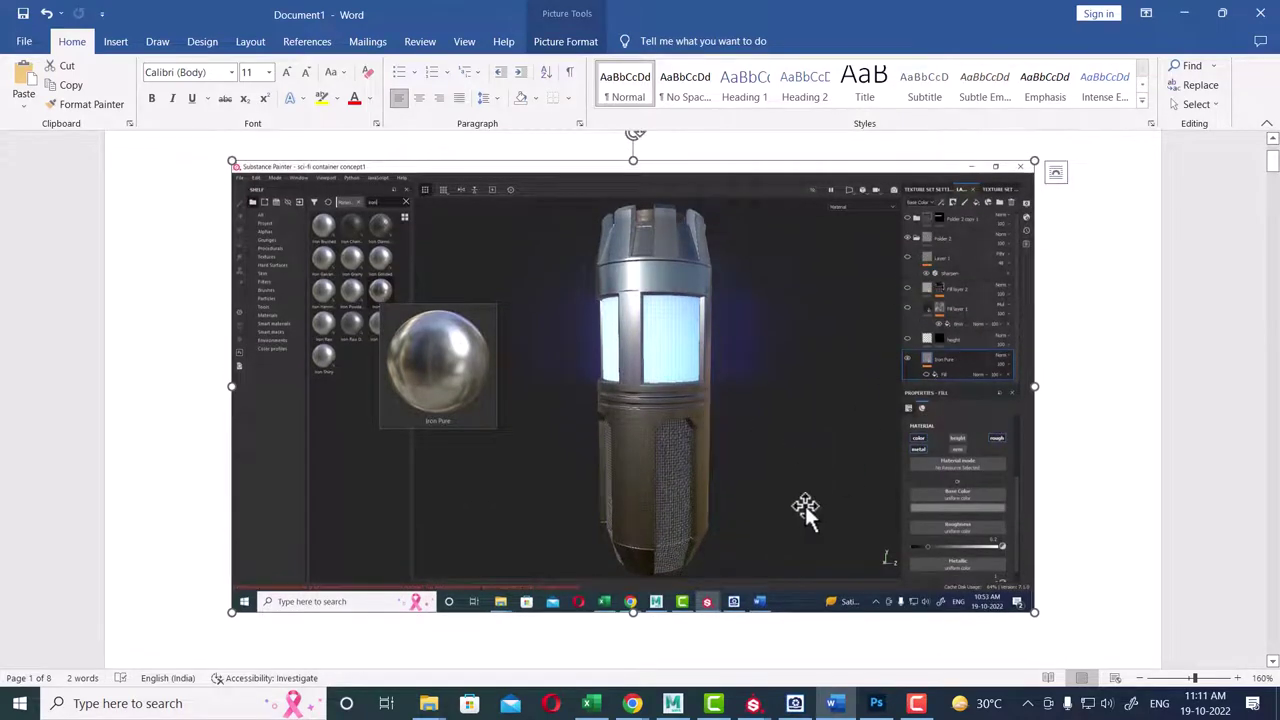
- Add a folder to the layer stack and delete the empty Layer 1
mouse_move(753, 703)
left_click(846, 658)
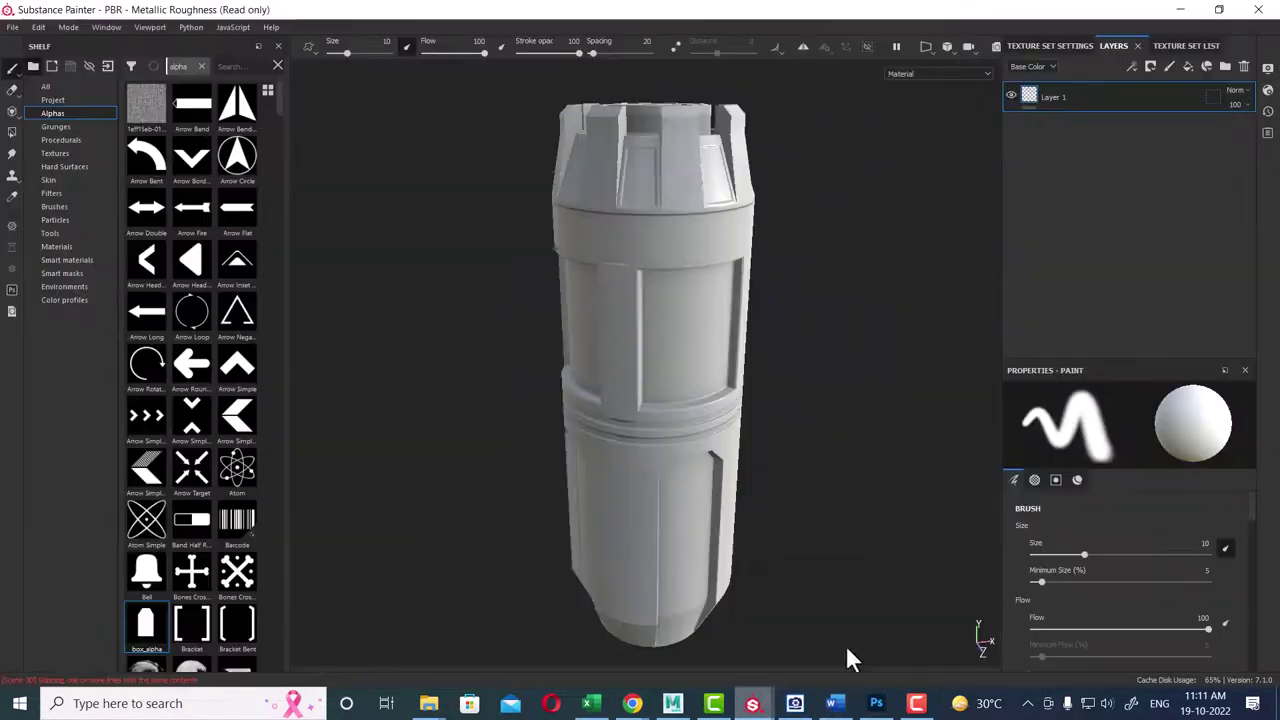
left_click(1224, 66)
left_click(1092, 128)
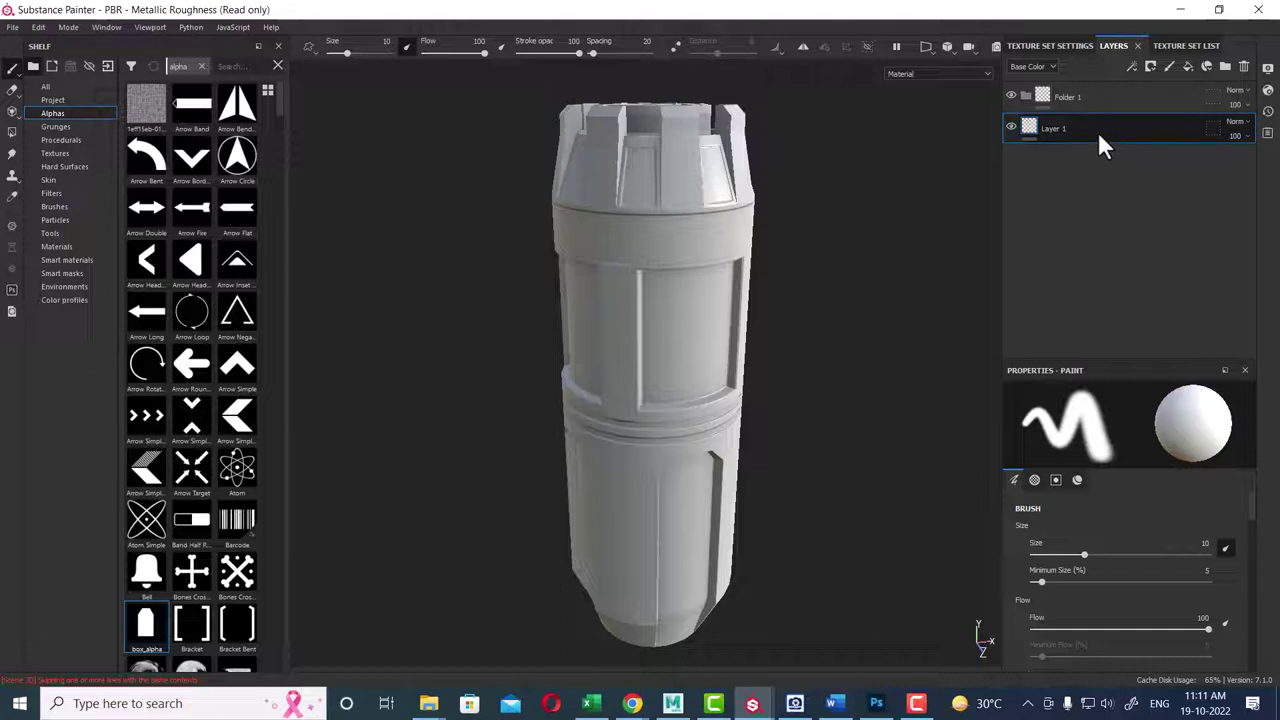
left_click(1244, 66)
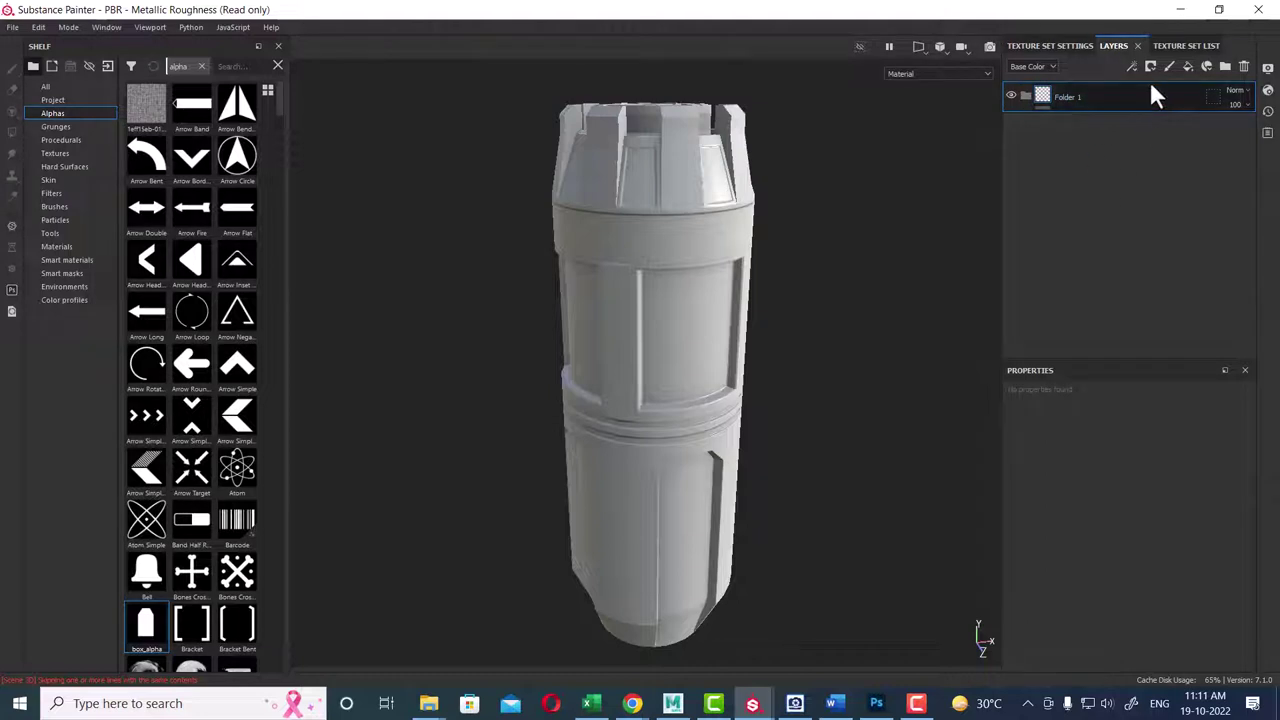
left_click(1178, 46)
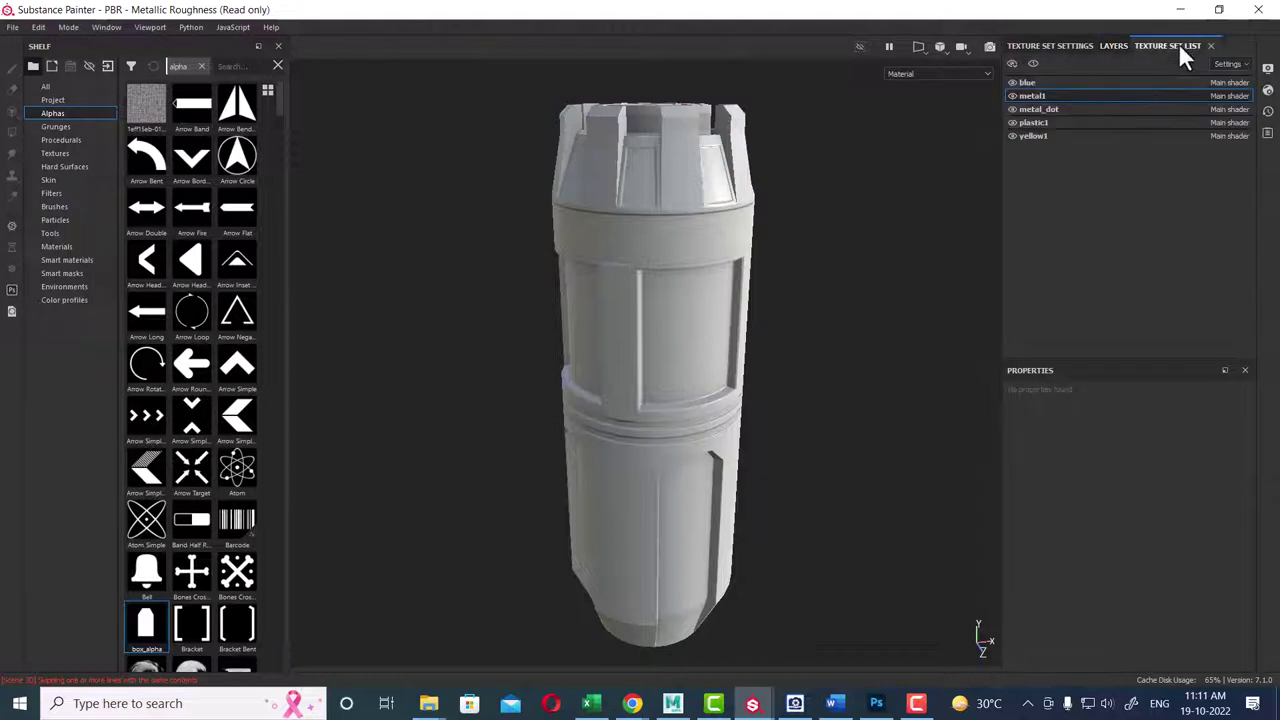
left_click(1114, 46)
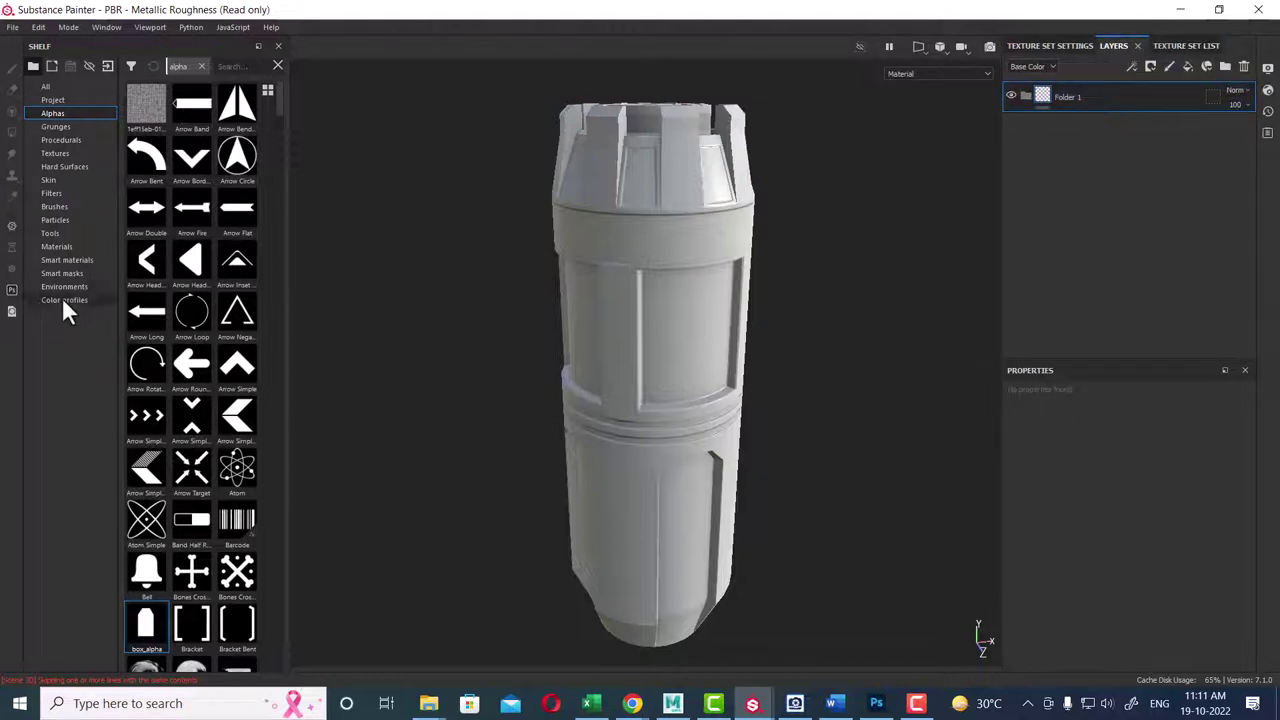
- Add the Iron Pure material from the Materials shelf to the layer stack and inspect it
left_click(58, 246)
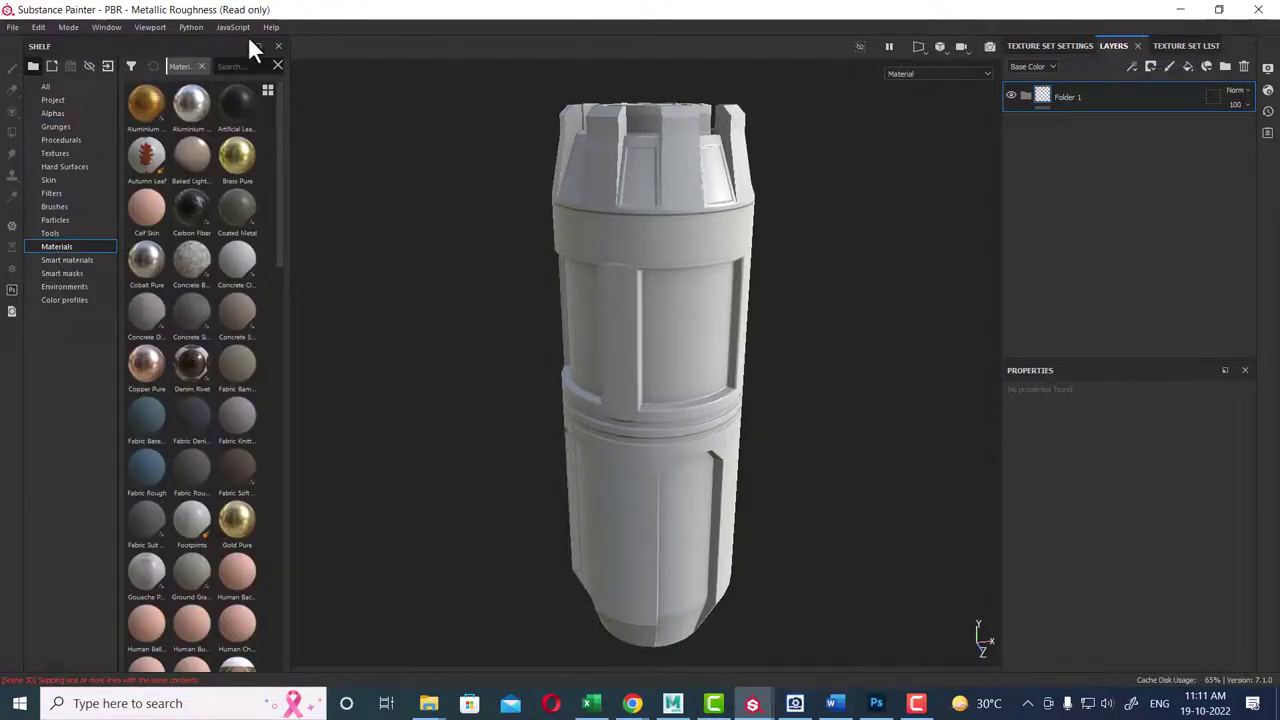
type("iron")
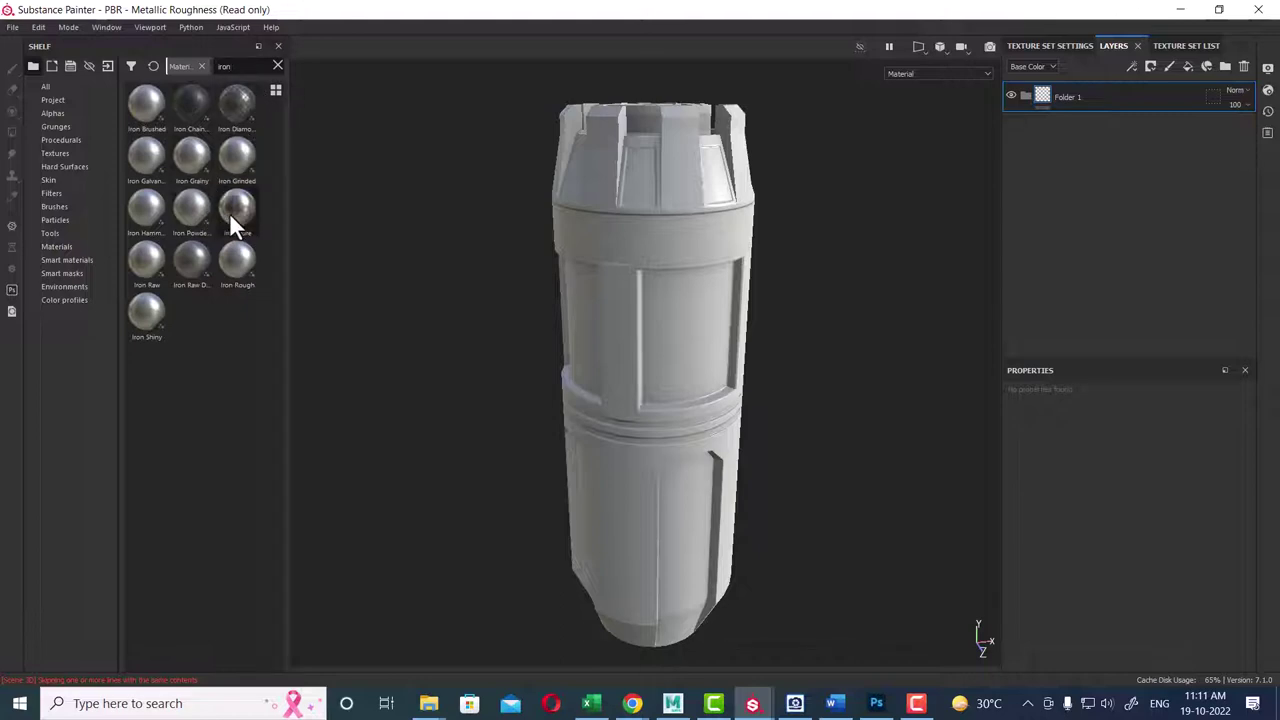
left_click_drag(236, 208, 1110, 90)
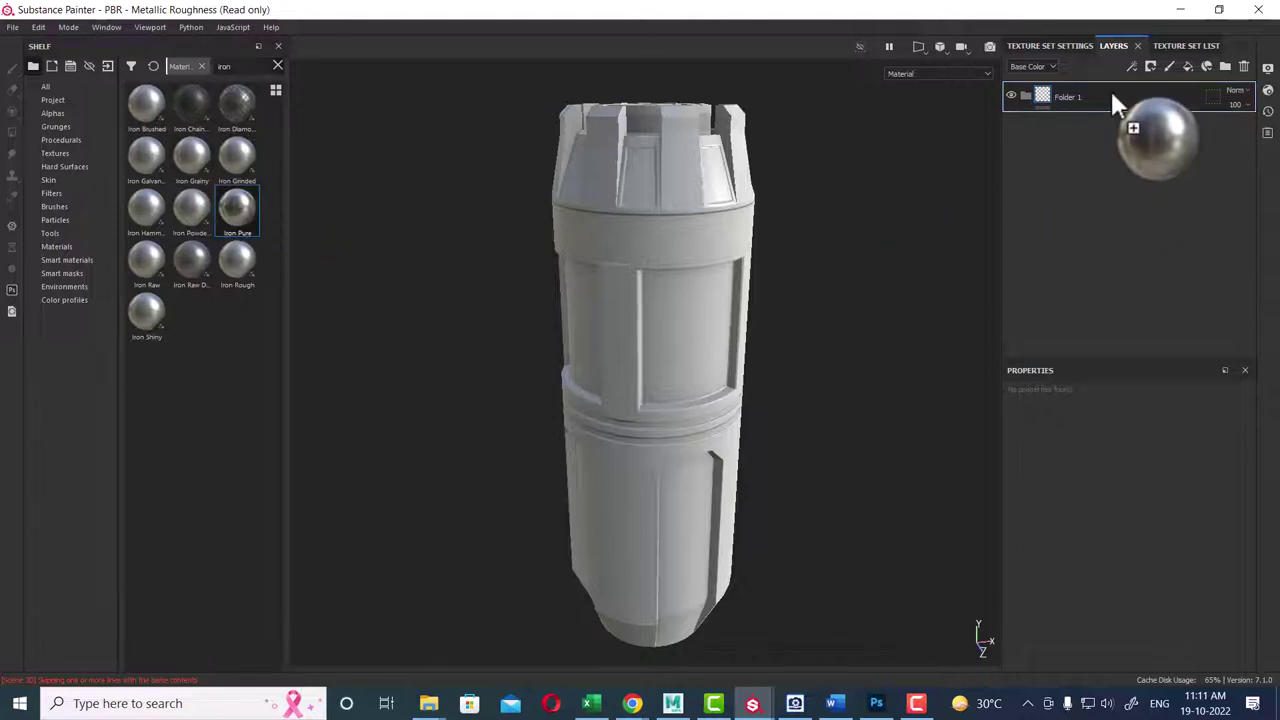
left_click_drag(896, 338, 836, 397, "alt")
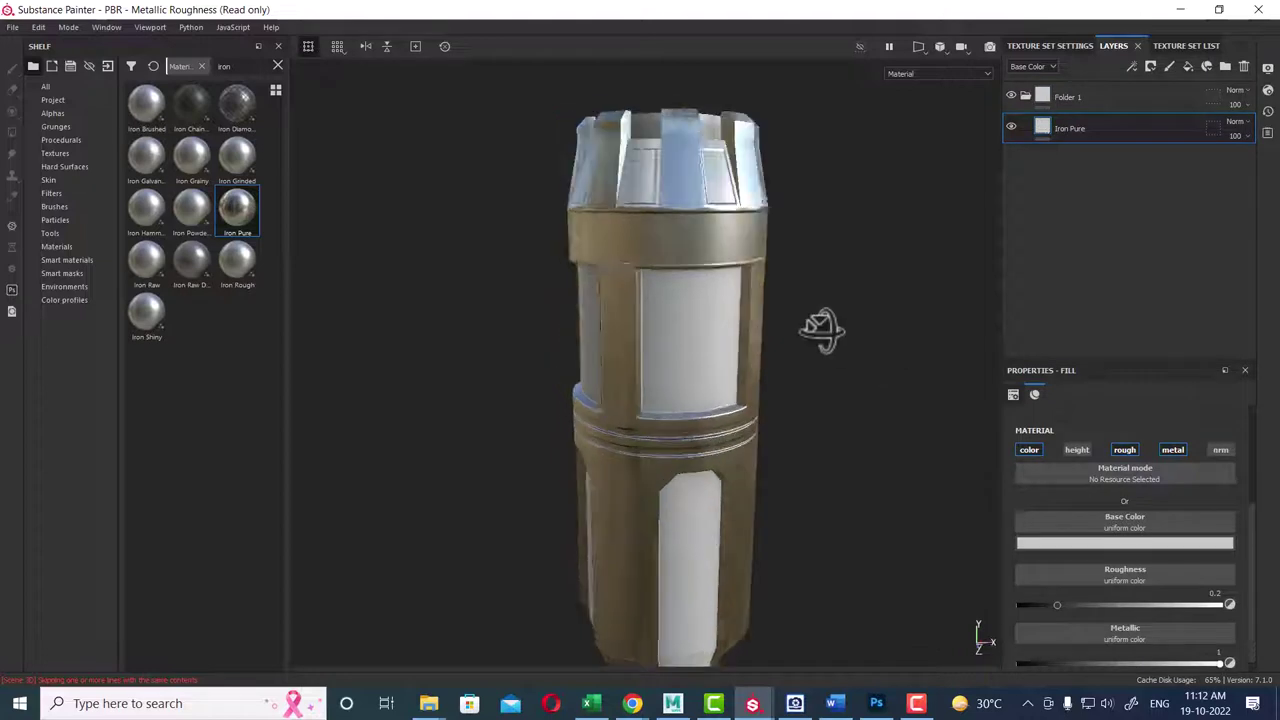
mouse_move(838, 412)
middle_mouse_down("alt")
mouse_move(743, 309)
mouse_move(843, 374)
middle_mouse_up("alt")
mouse_move(843, 374)
left_mouse_down("alt")
mouse_move(829, 463)
mouse_move(818, 408)
left_mouse_up("alt")
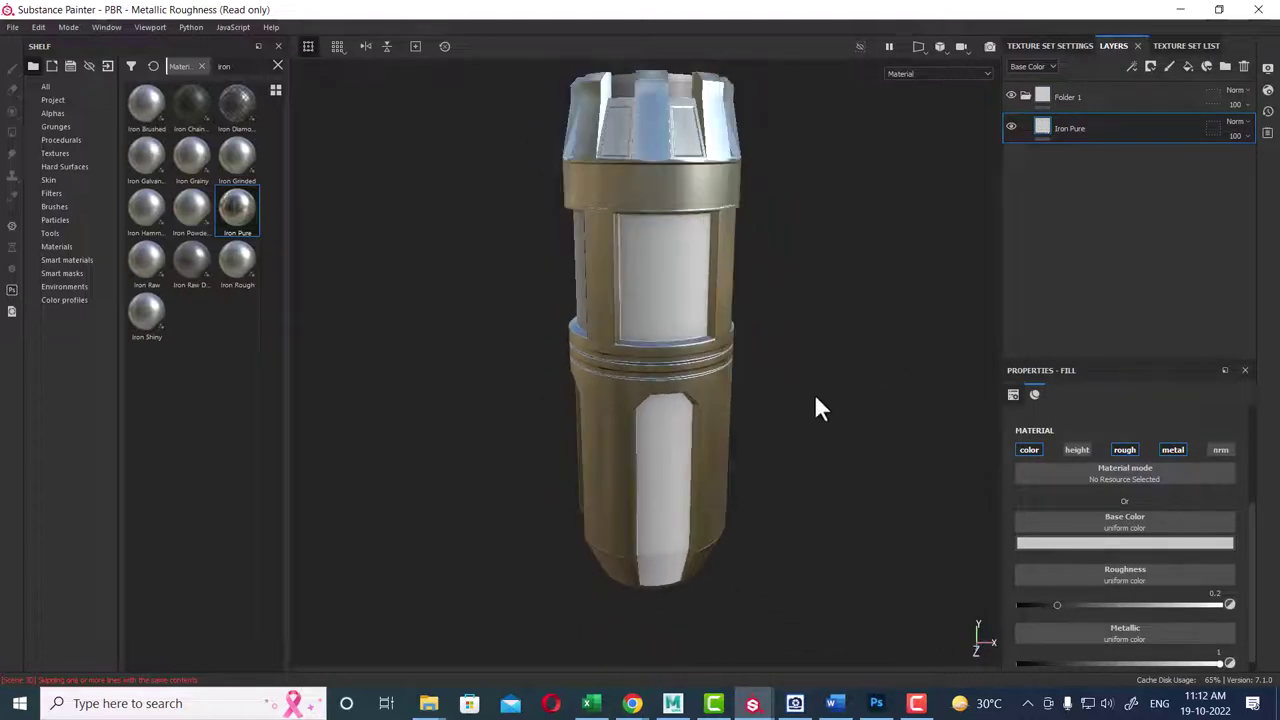
- Return to the Word reference document
left_click(795, 704)
left_click(795, 704)
left_click(835, 704)
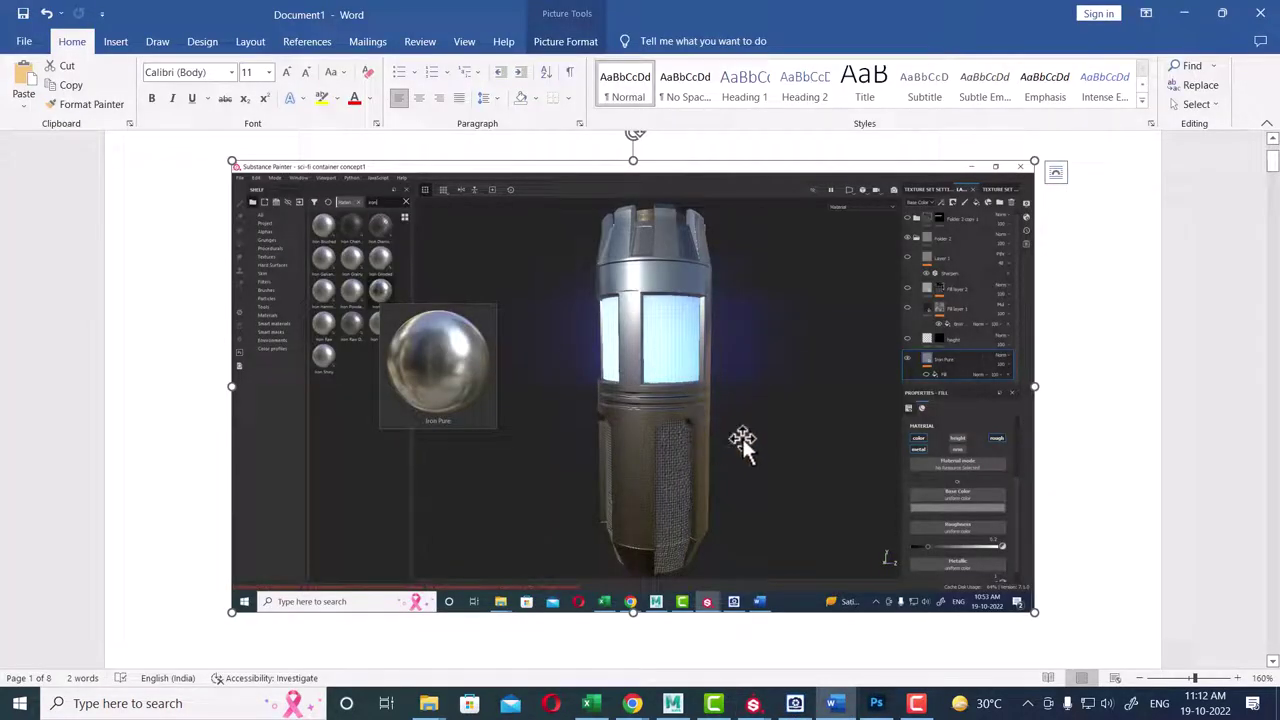
- Scroll the Word reference to the screenshot showing the grunge map texture
scroll(750, 420, "down", 5)
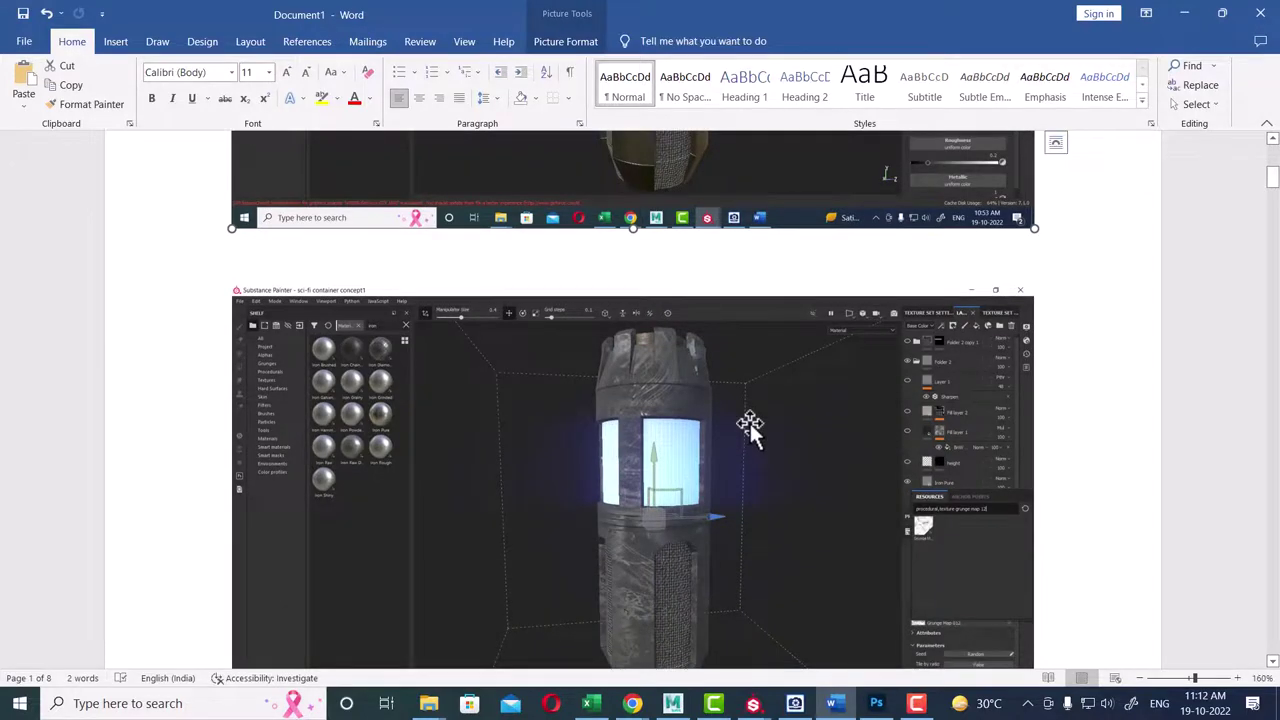
scroll(750, 423, "up", 5)
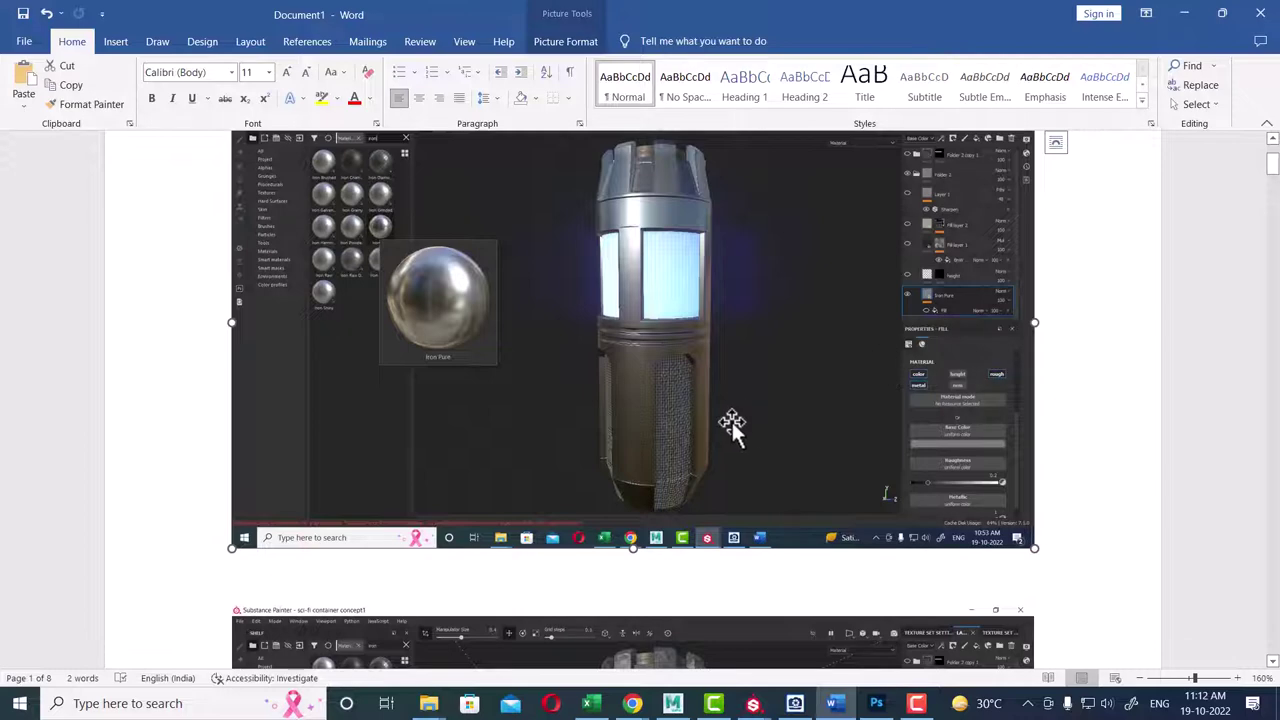
scroll(732, 422, "down", 3)
scroll(740, 440, "down", 4)
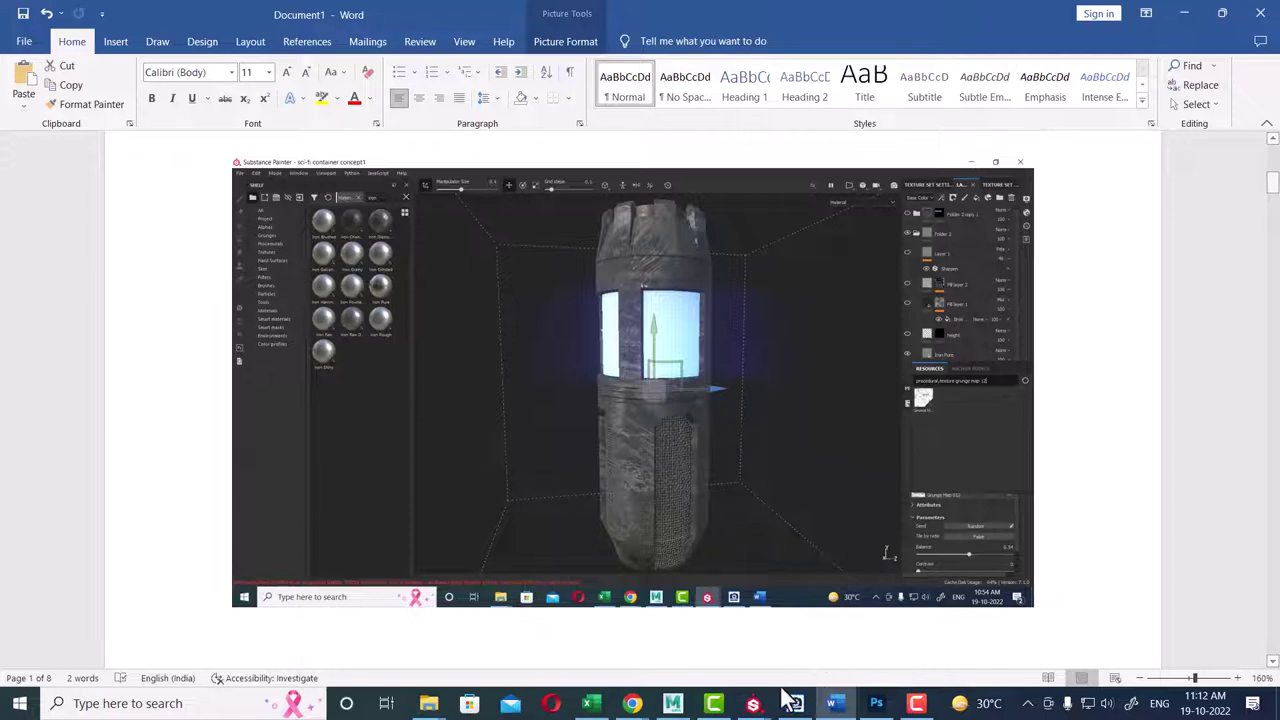
mouse_move(753, 703)
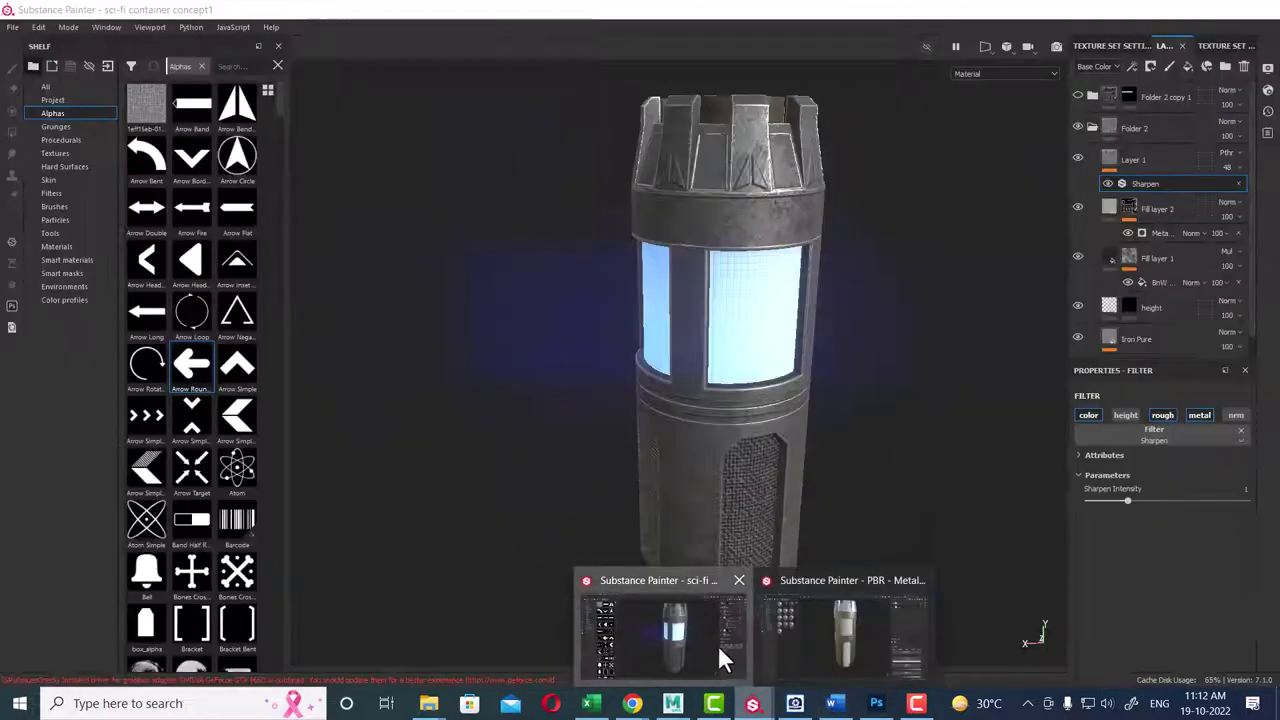
- Add a fill effect to the Iron Pure layer, comparing against the finished concept1 container
left_click(718, 645)
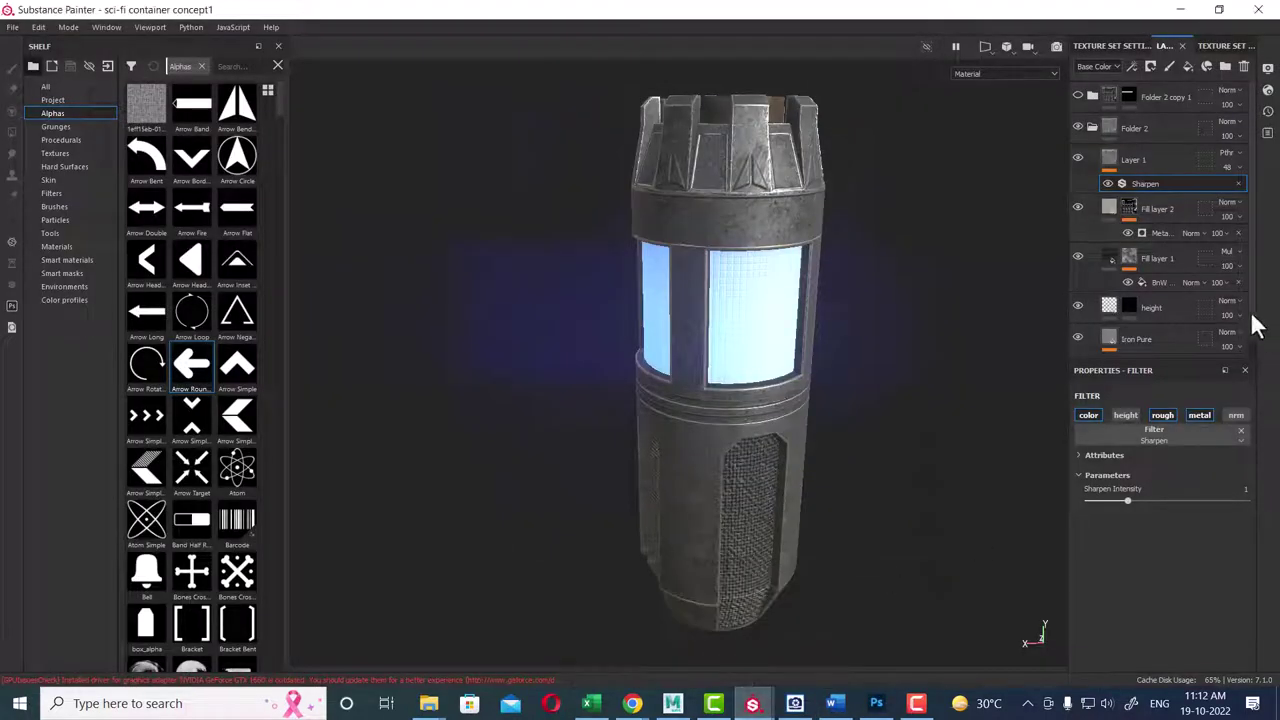
left_click(830, 660)
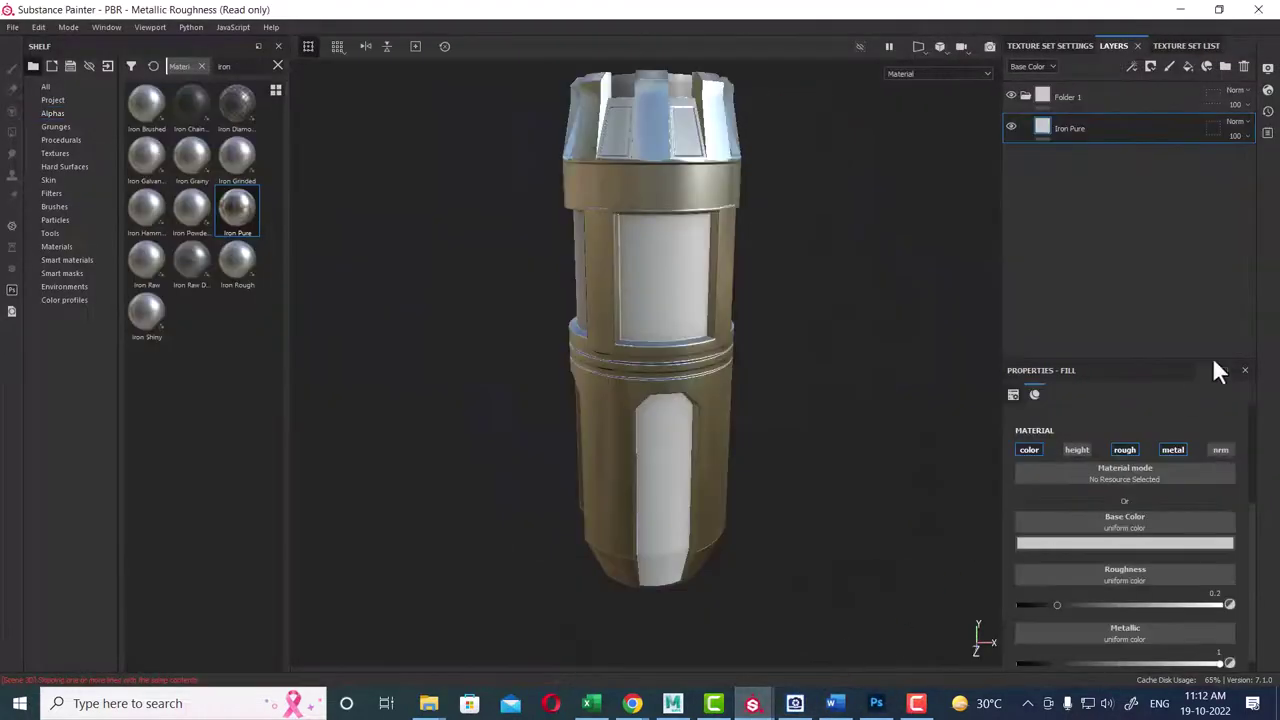
right_click(1106, 127)
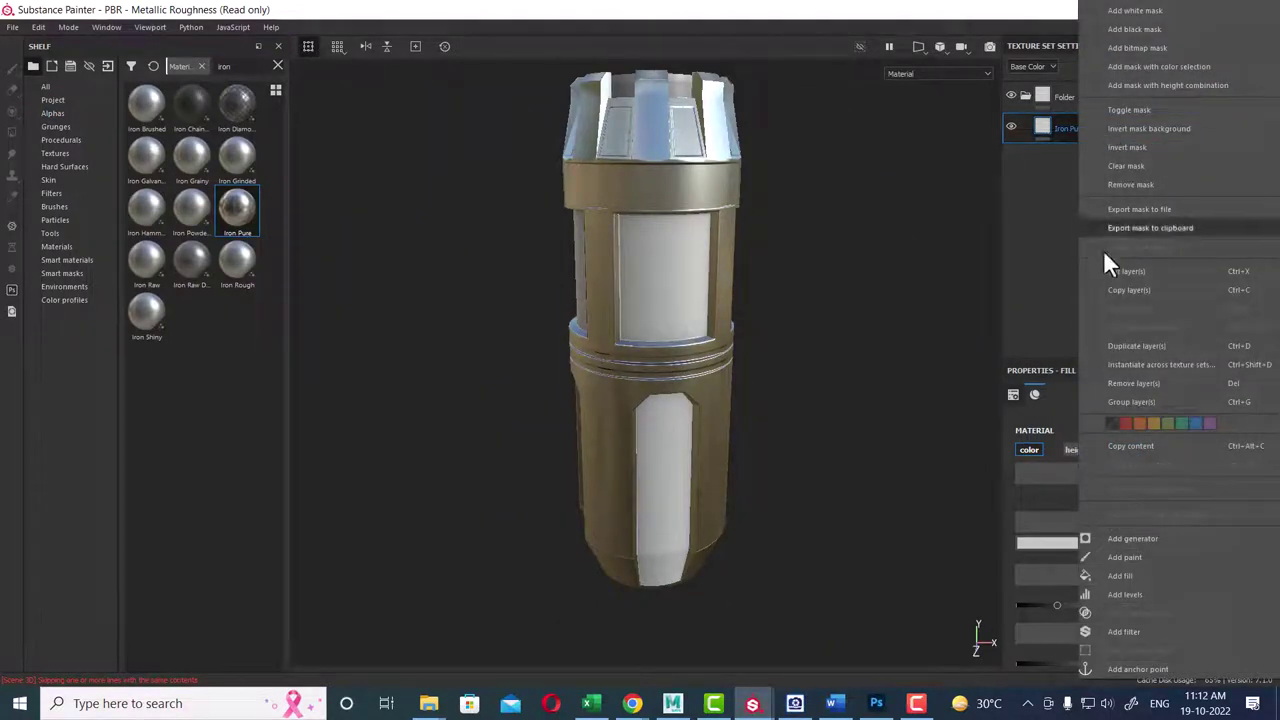
left_click(1132, 580)
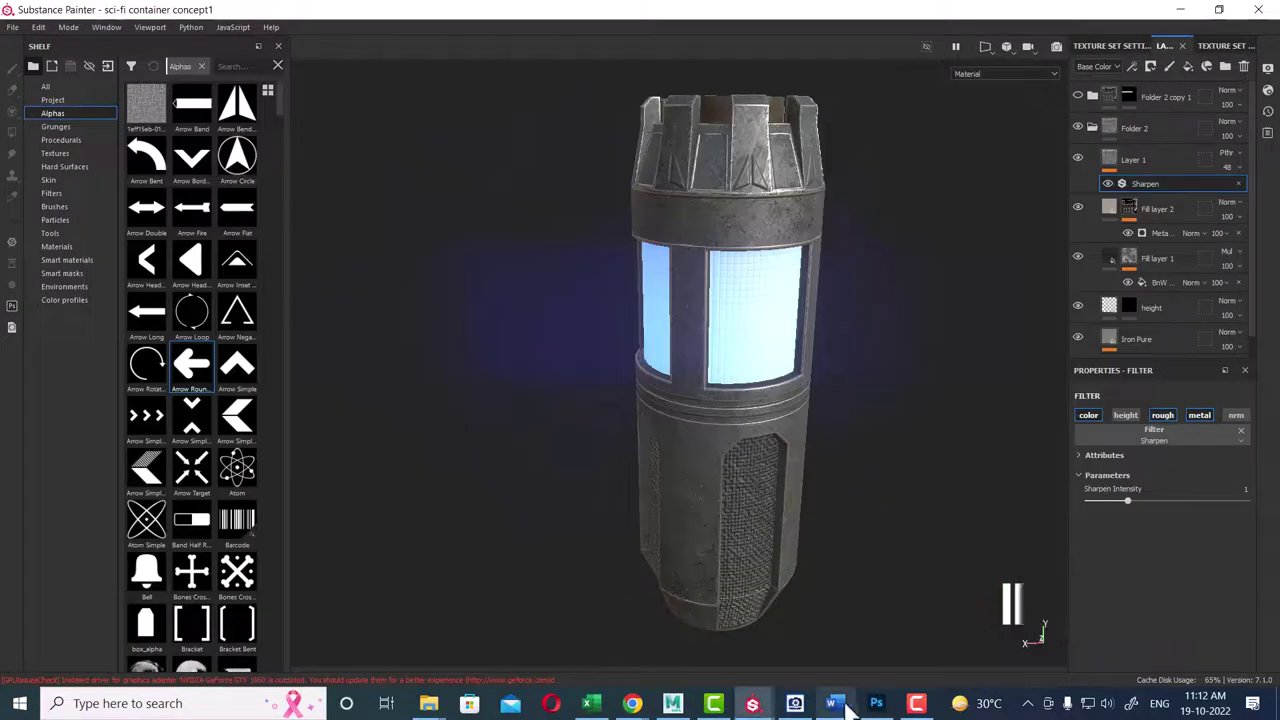
left_click(838, 706)
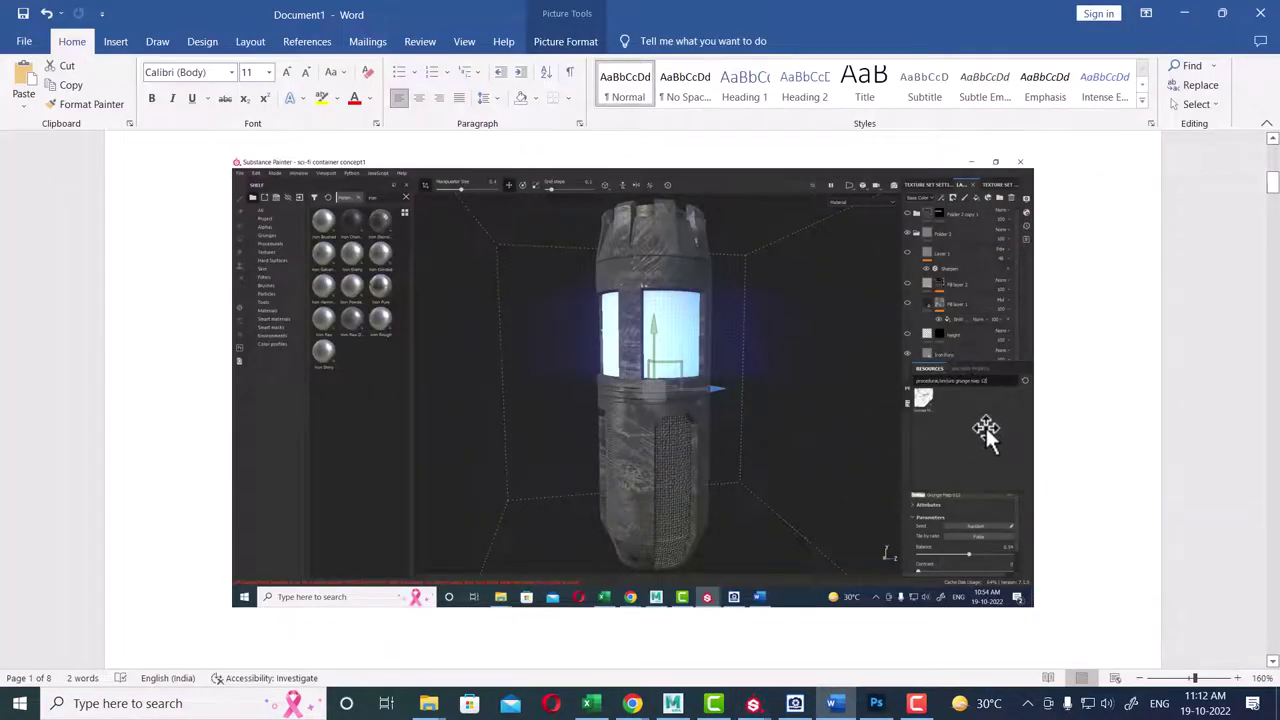
- Scroll through the Word reference screenshots, then return to the working Metallic Roughness project
scroll(970, 440, "up", 3)
scroll(969, 438, "down", 2)
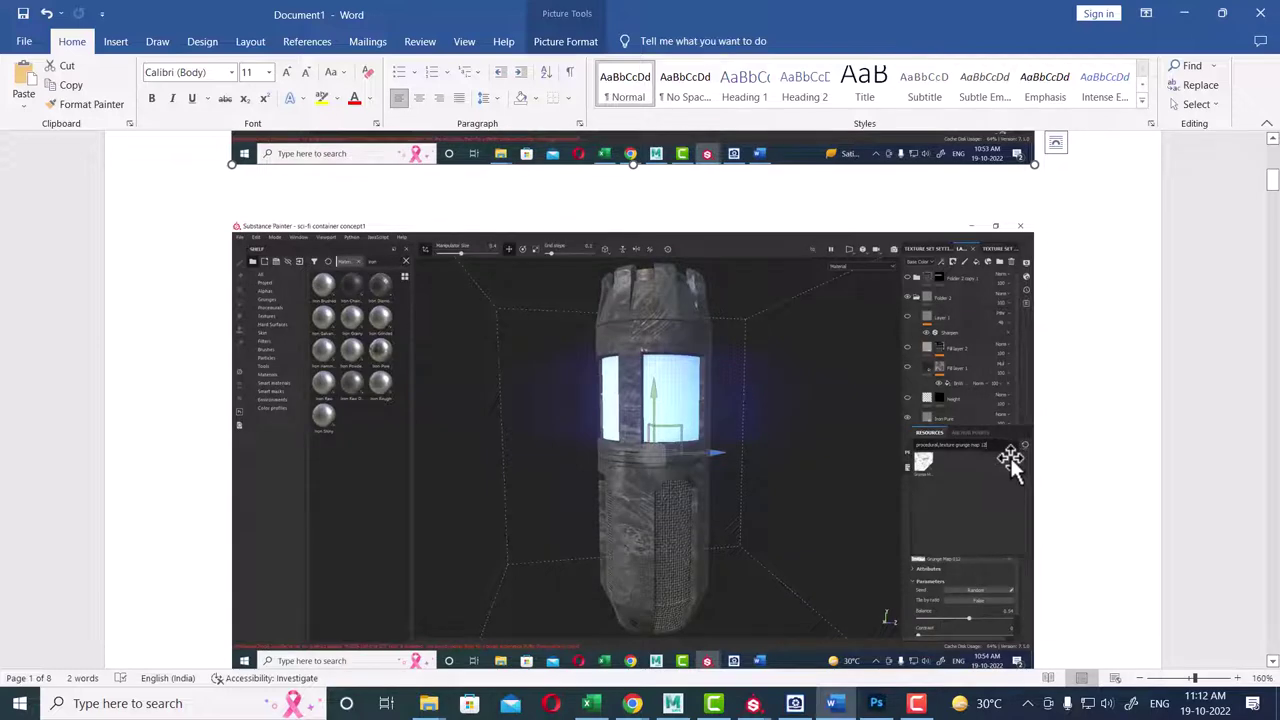
scroll(1000, 440, "up", 3)
scroll(988, 422, "up", 3)
scroll(980, 400, "down", 2)
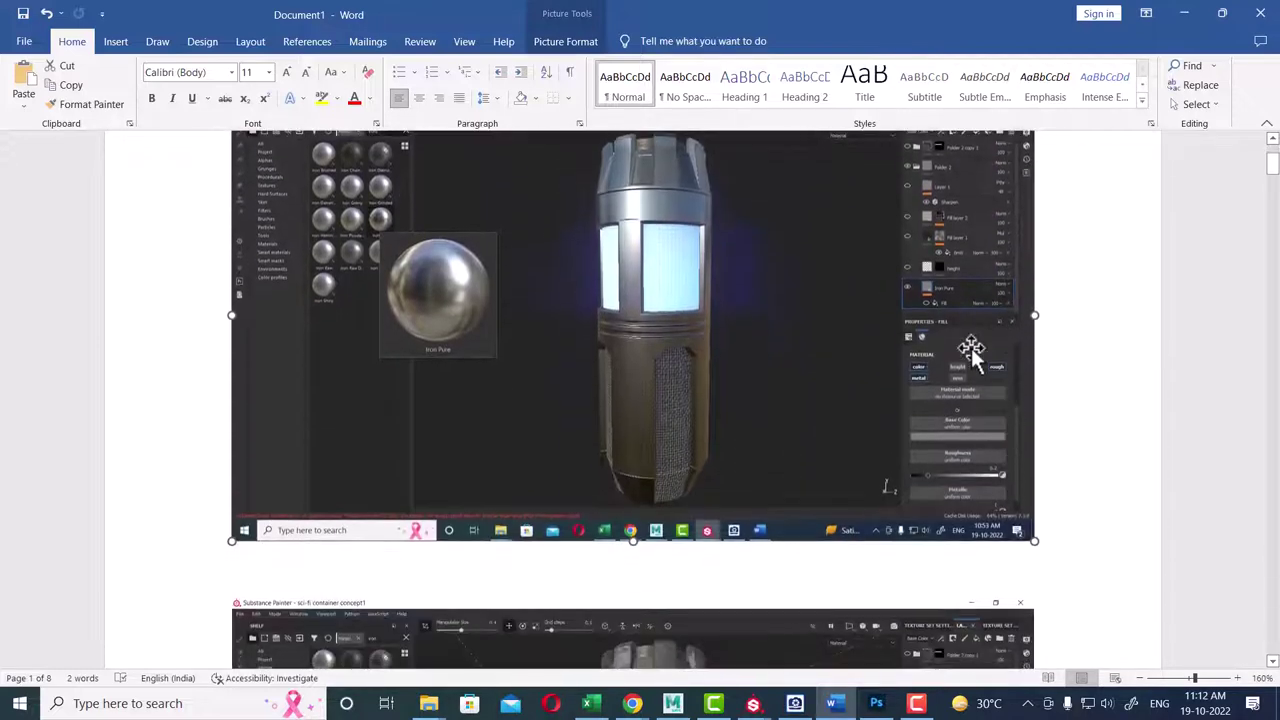
scroll(972, 338, "down", 1)
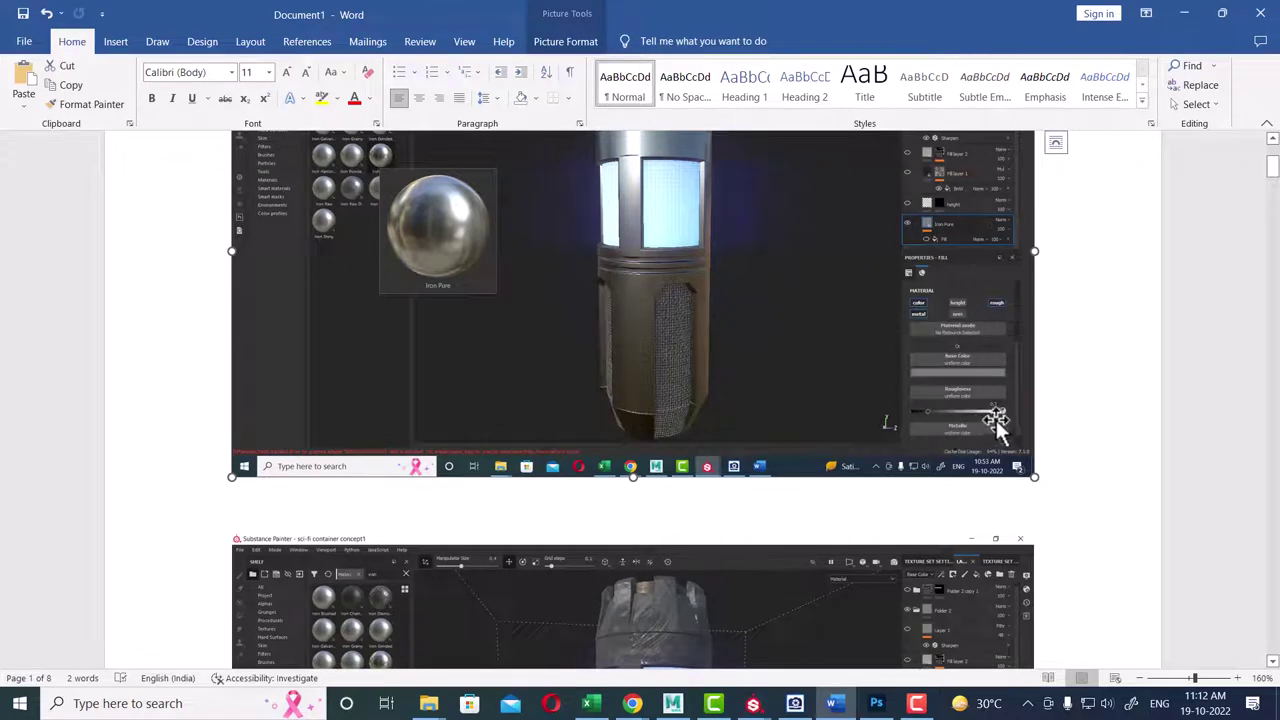
scroll(1022, 402, "down", 1)
scroll(1020, 418, "down", 2)
scroll(1016, 421, "down", 1)
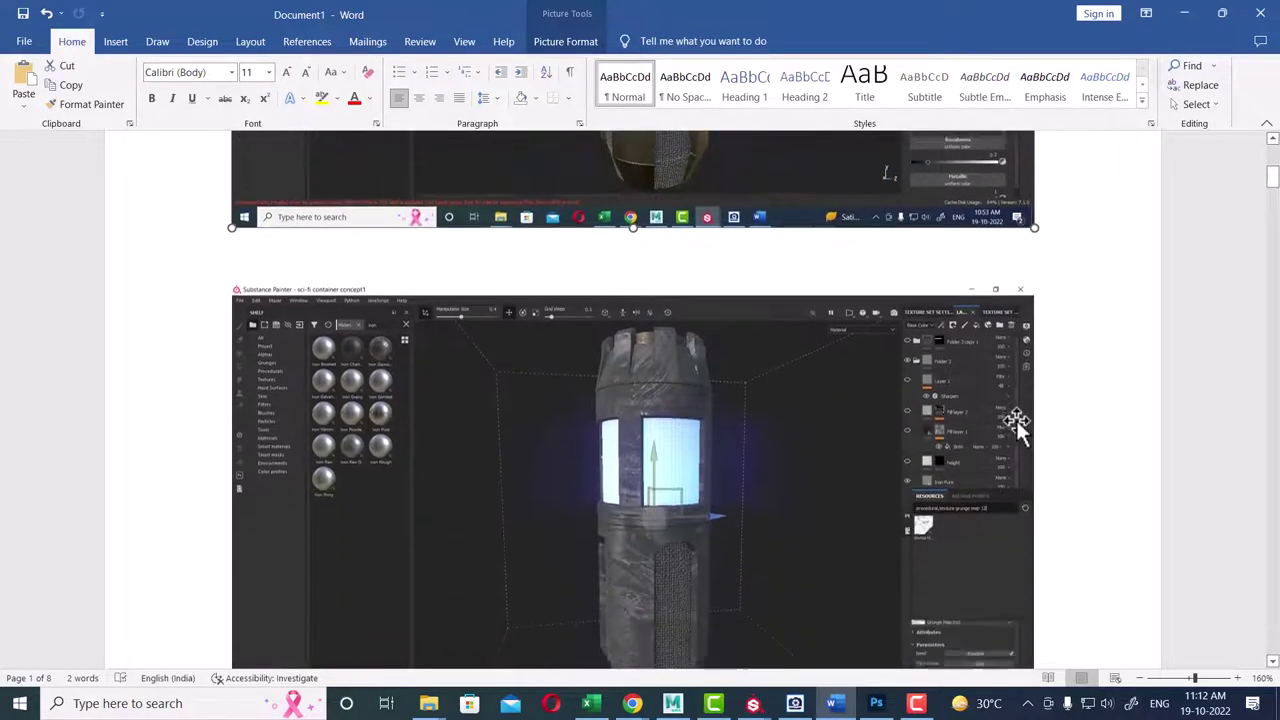
scroll(1016, 421, "up", 1)
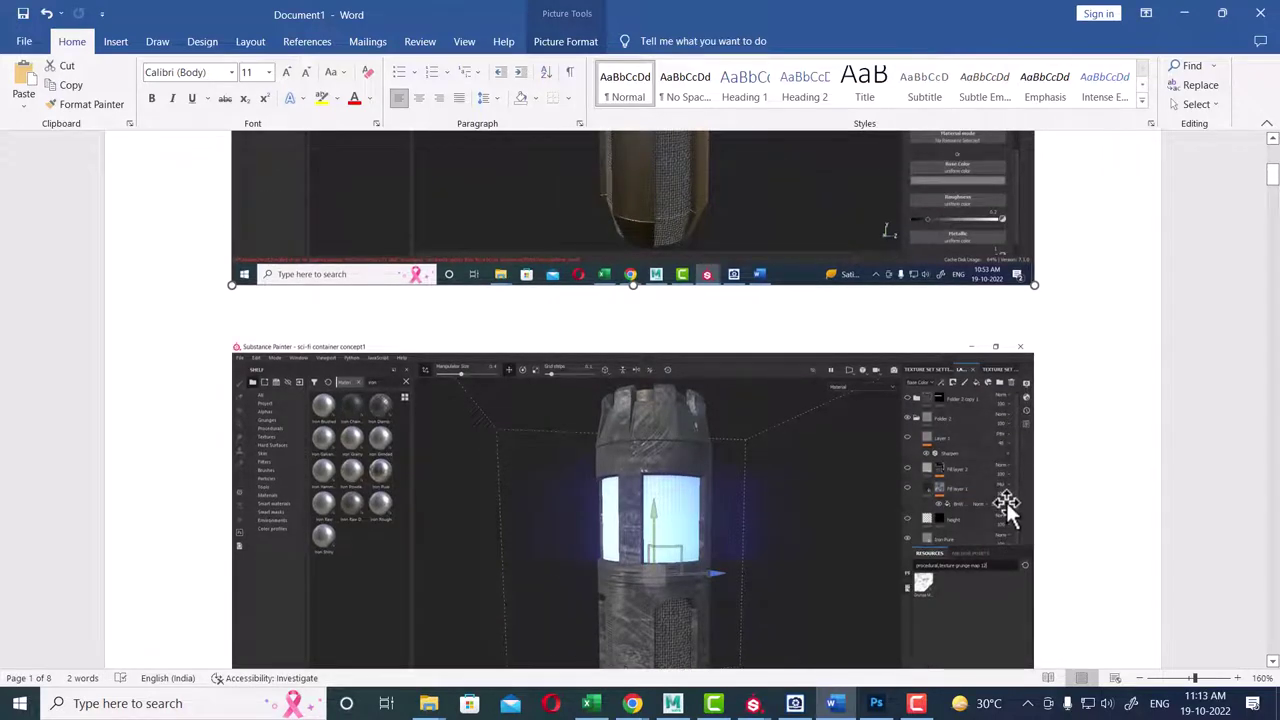
scroll(1006, 505, "down", 3)
key("alt+Tab")
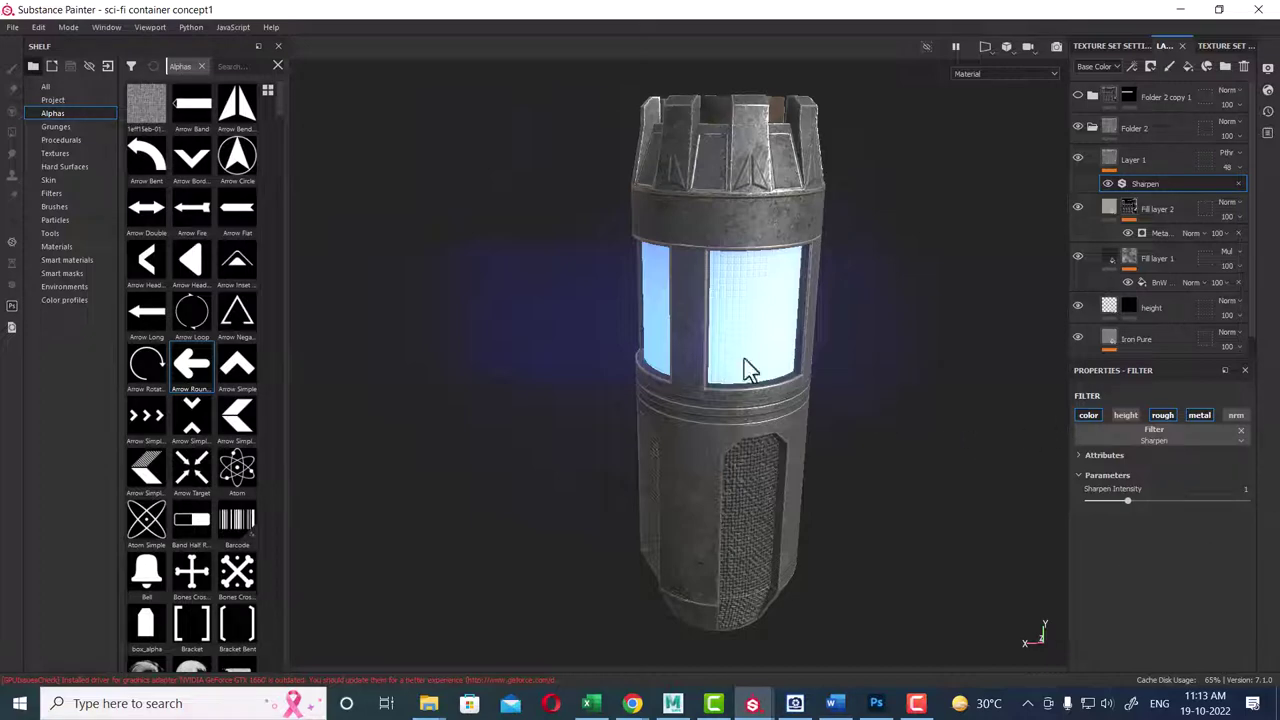
key("alt+Tab")
- Use Grunge Map 012 as the roughness input of the Iron Pure fill
left_click(596, 235)
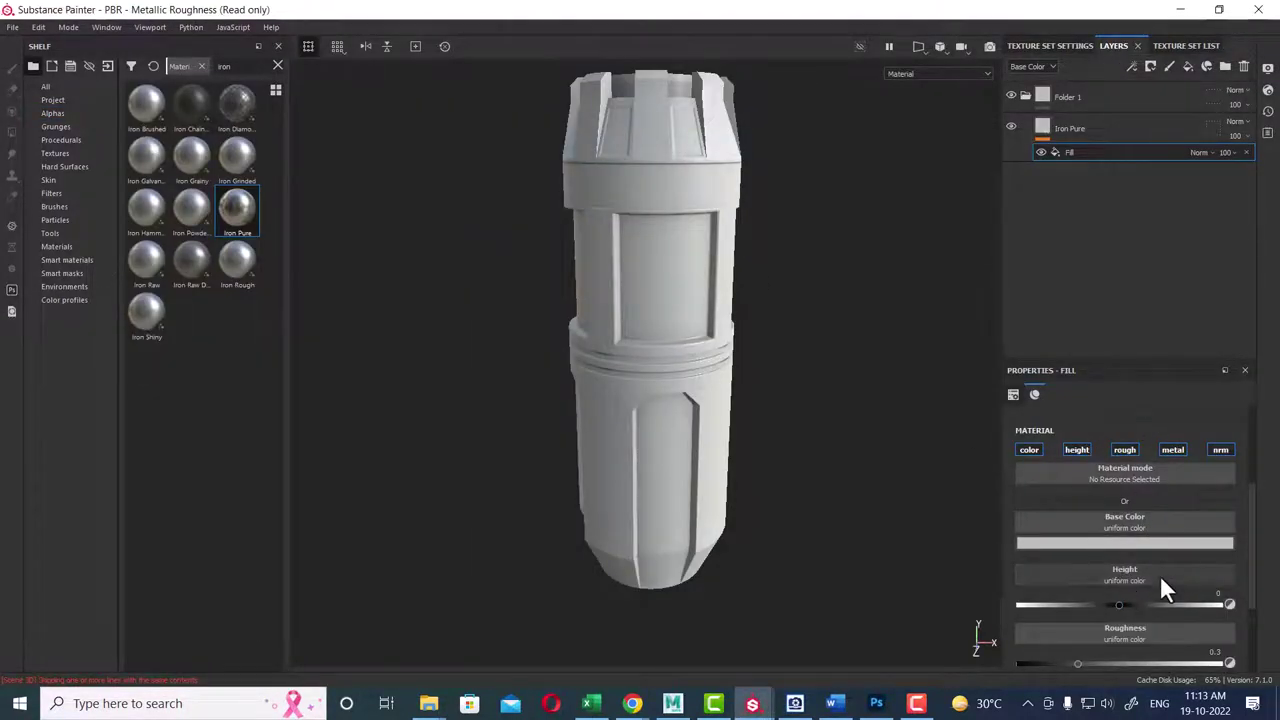
left_click(1143, 634)
type("gru")
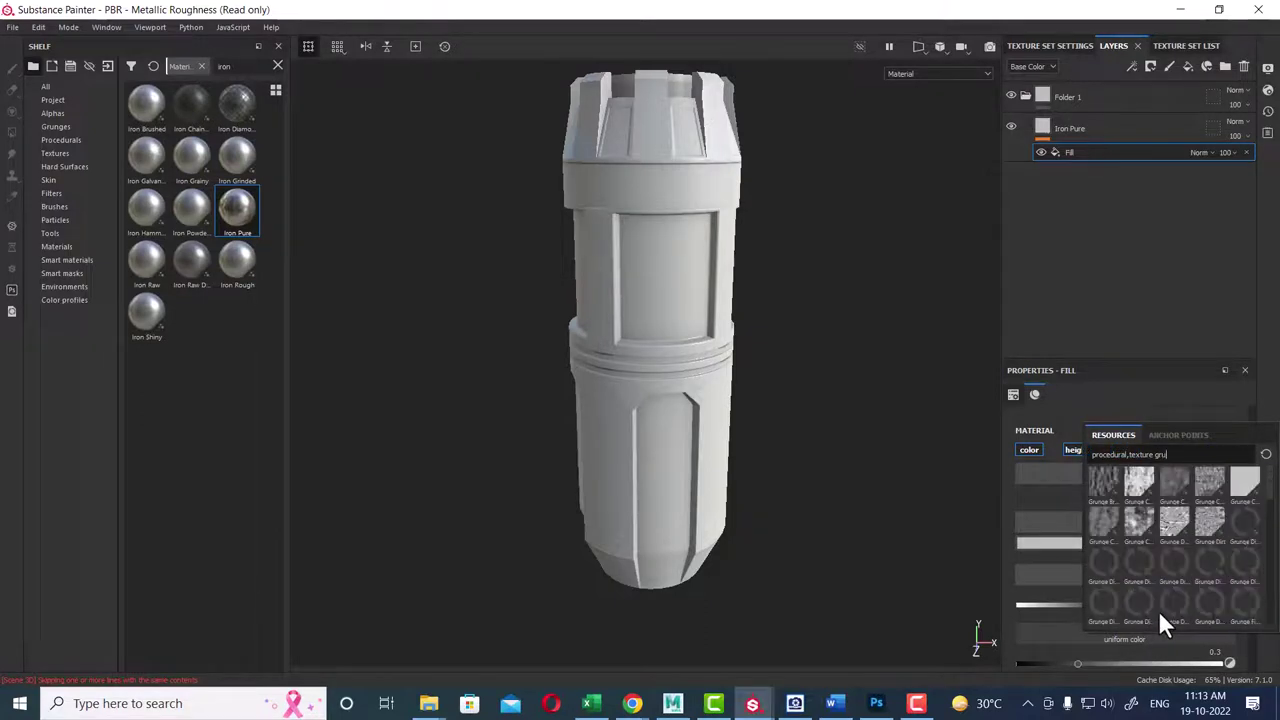
type("nge")
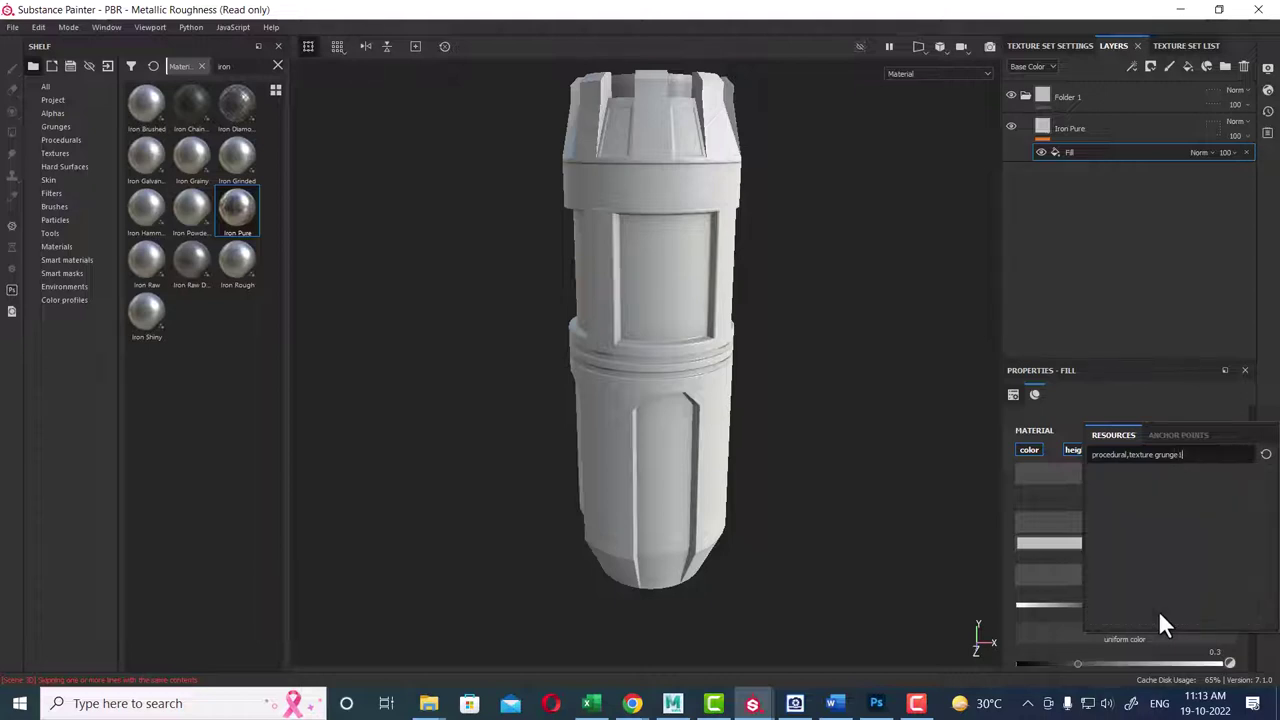
type(" 12")
left_click(1101, 484)
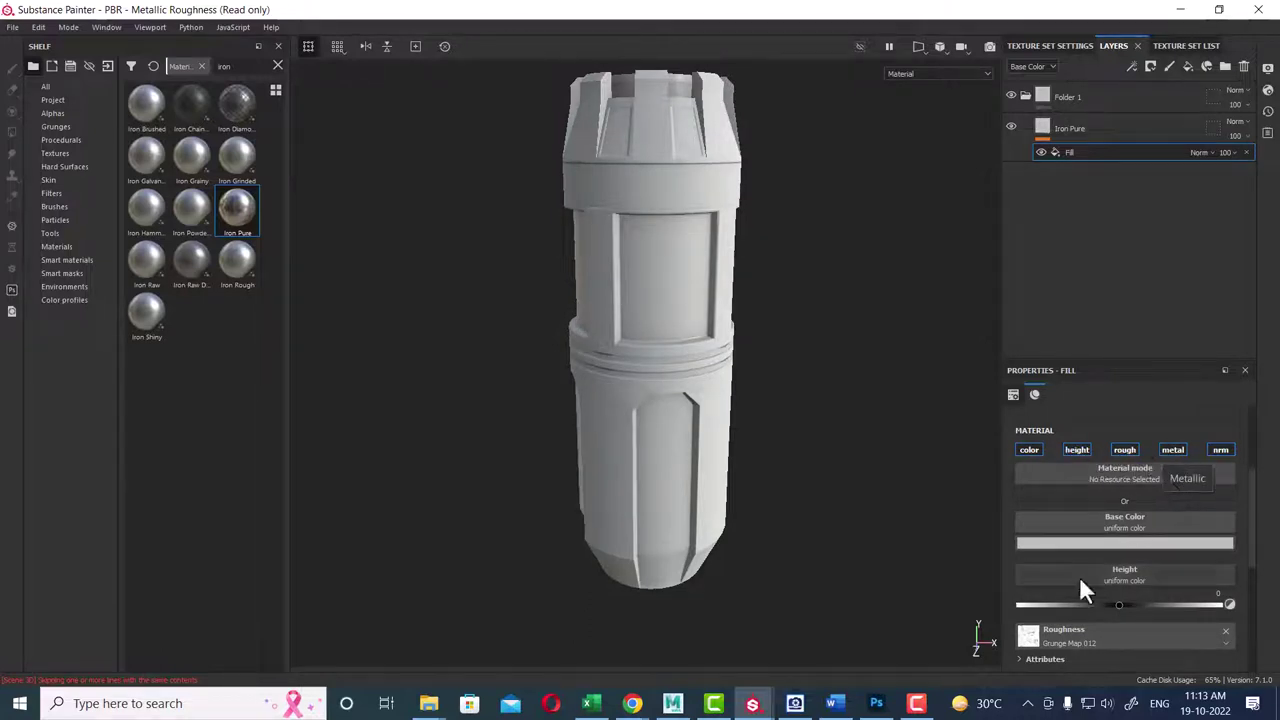
- Set the fill's base colour to a dark near-black grey sampled from the reference image
left_click(918, 704)
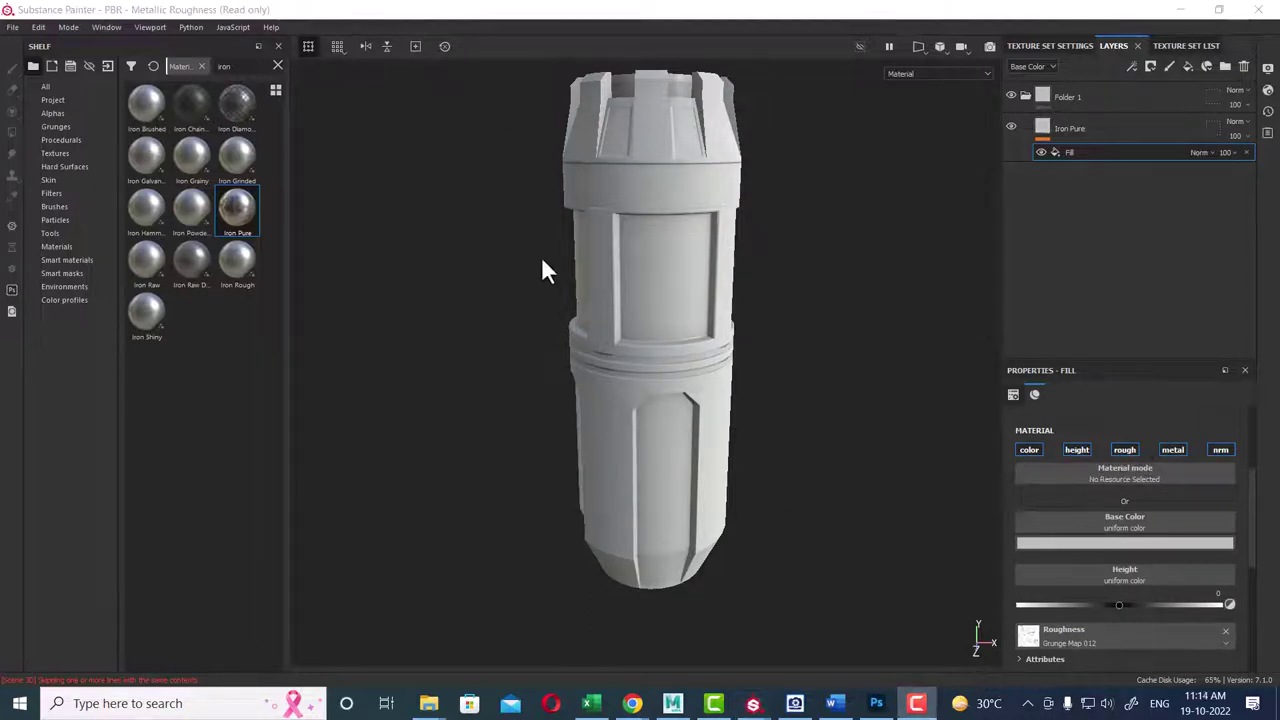
left_click(1156, 548)
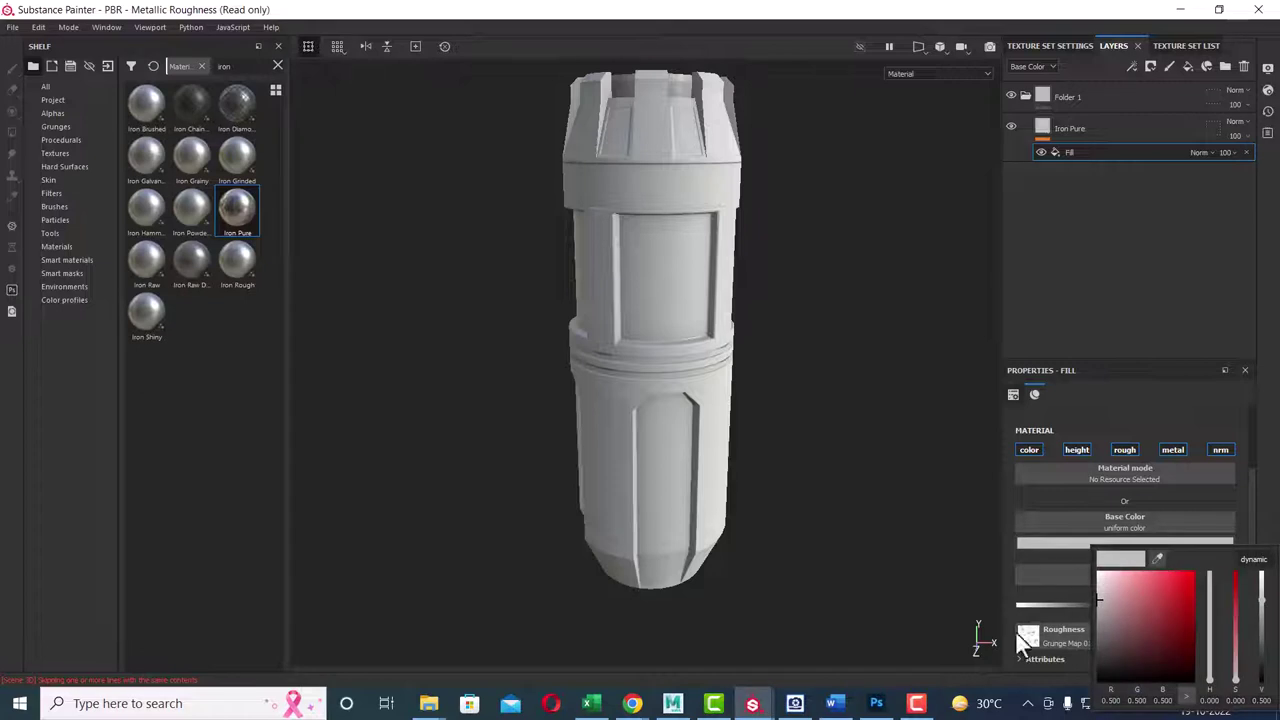
left_click(797, 704)
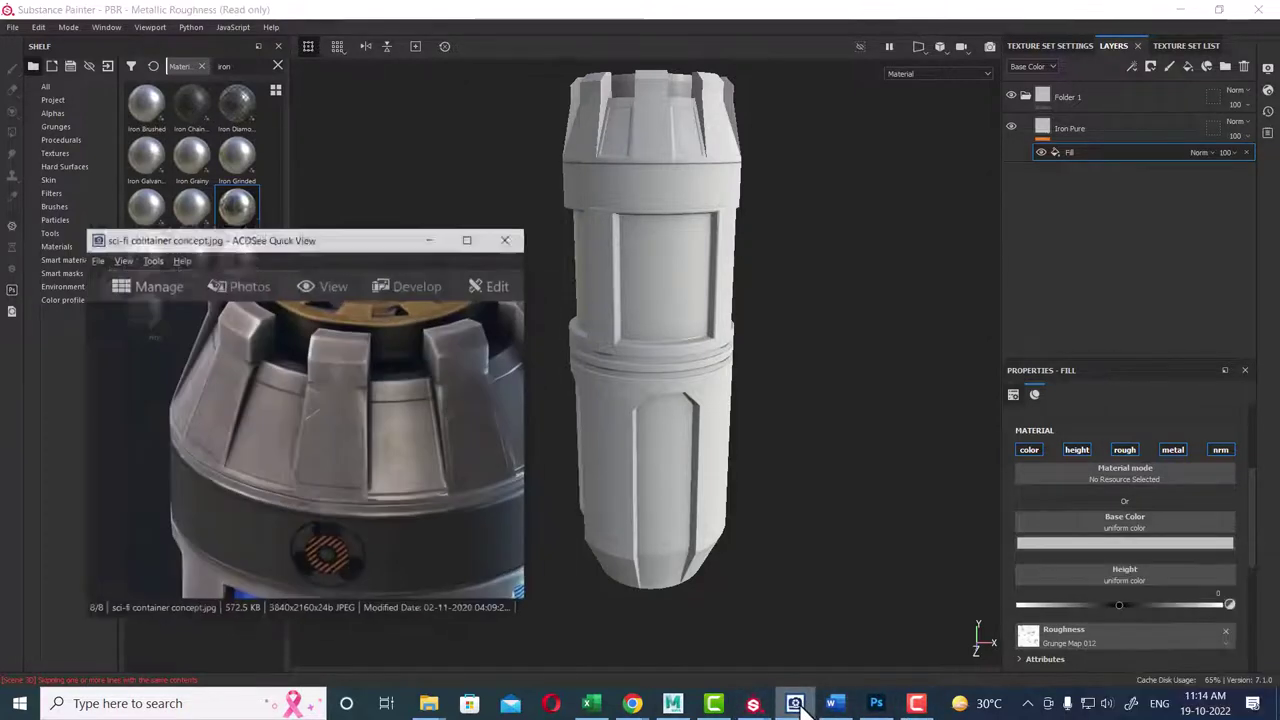
left_click(1172, 548)
left_click(1157, 555)
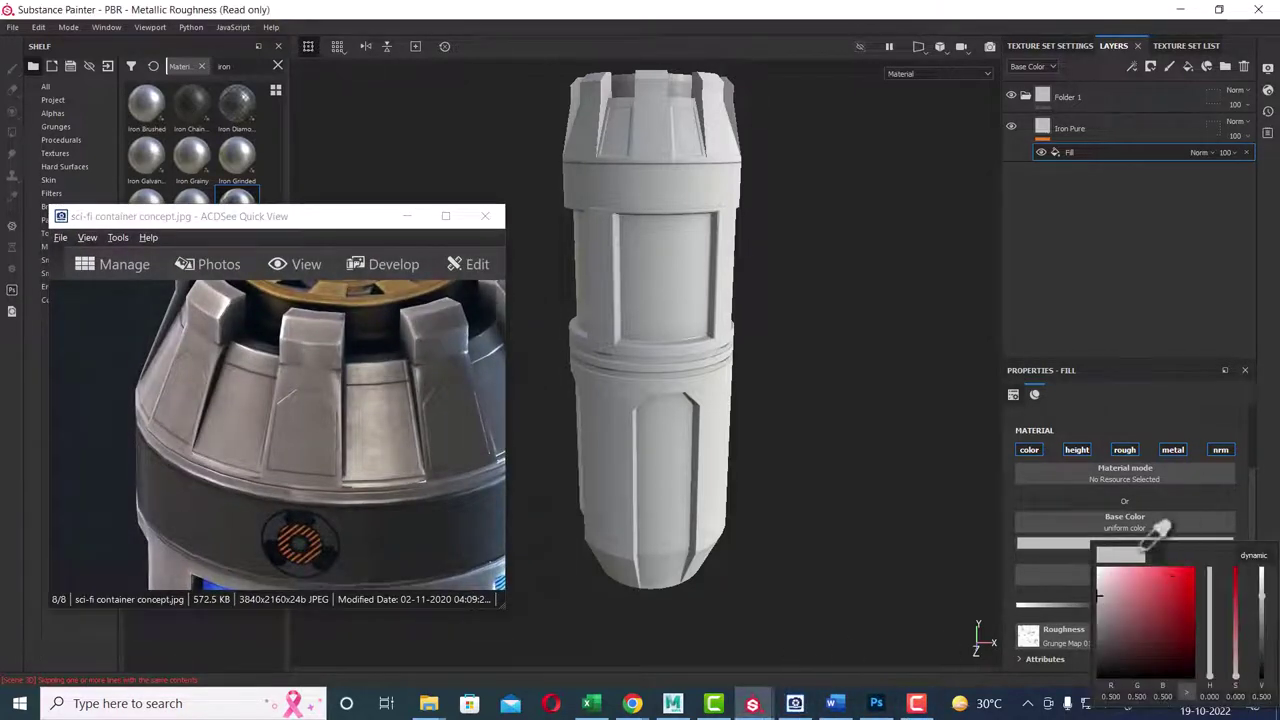
left_click(318, 418)
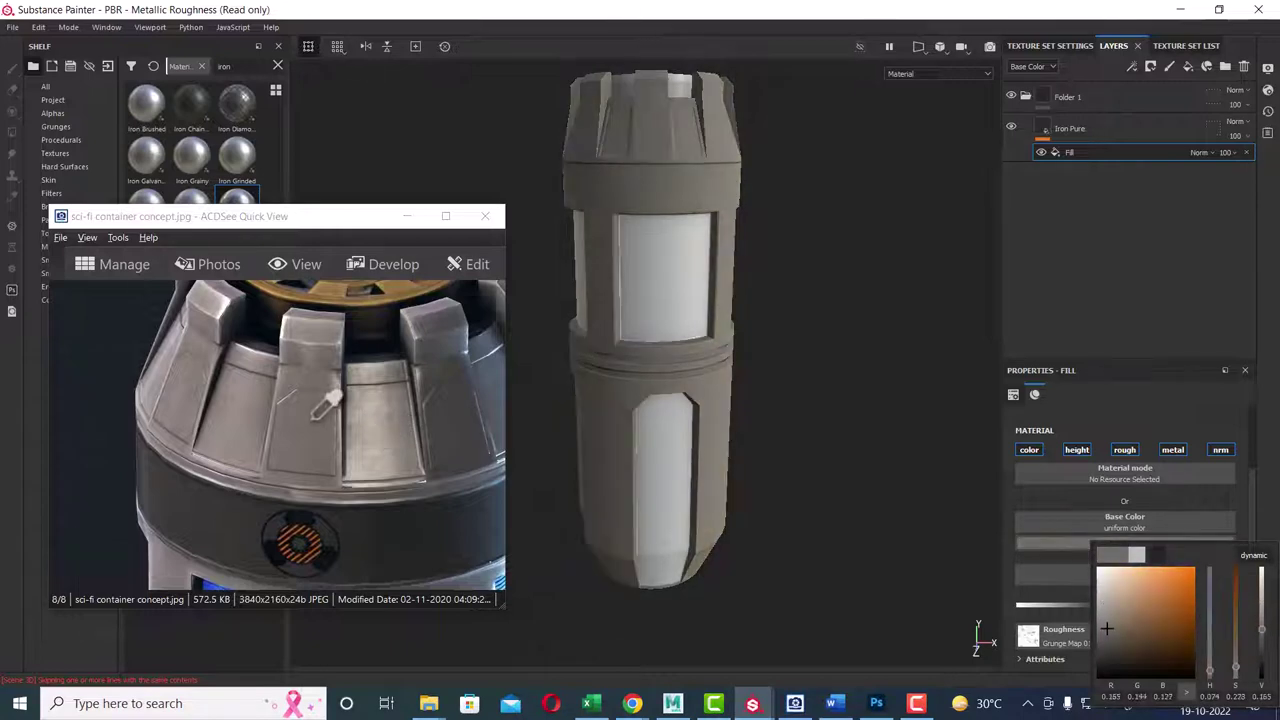
left_click(409, 218)
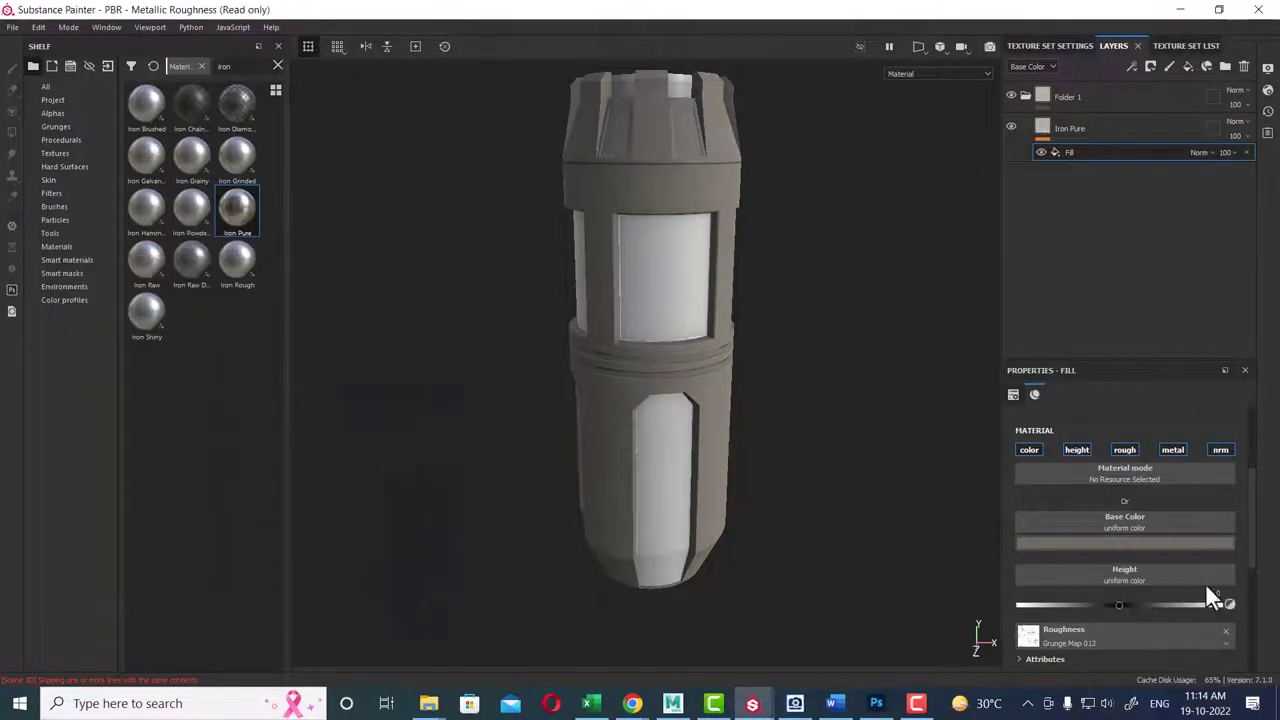
left_click(1168, 542)
left_click_drag(1112, 640, 1106, 656)
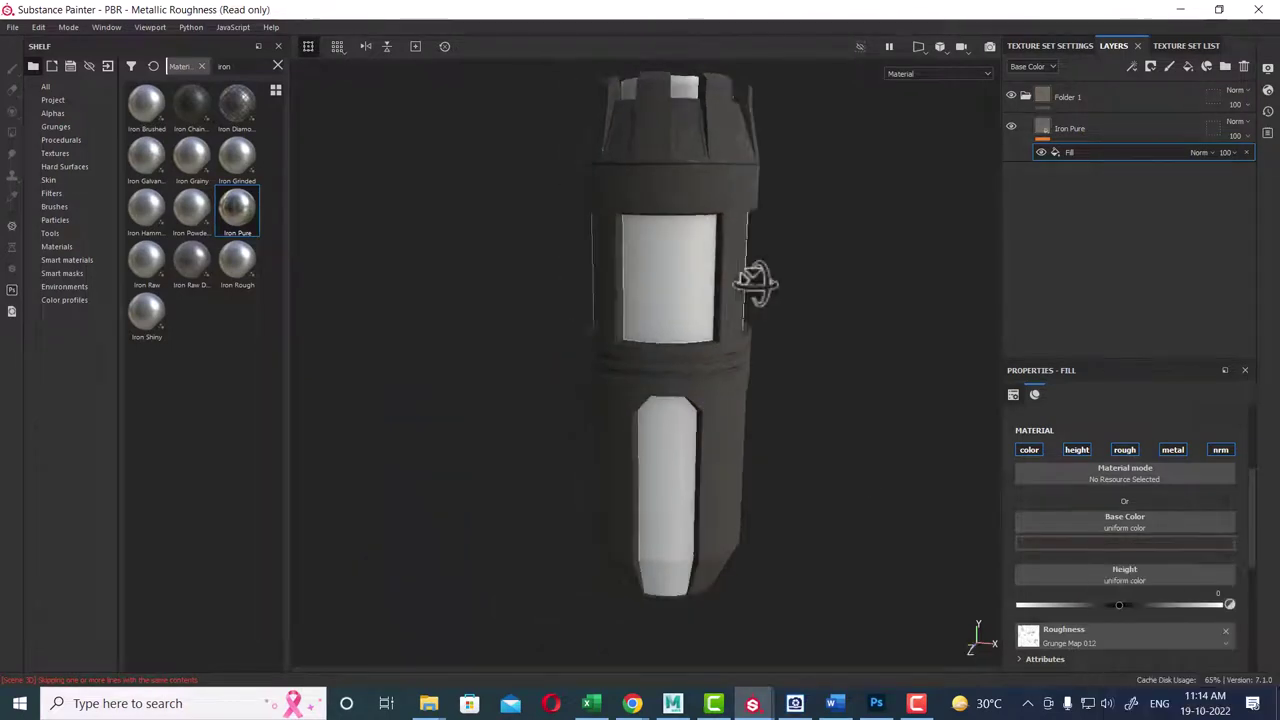
- Toggle the fill layer off and on to compare the dark iron up close
left_click_drag(751, 277, 742, 255, "alt")
right_click_drag(742, 255, 687, 385, "alt")
middle_click_drag(687, 385, 754, 302, "alt")
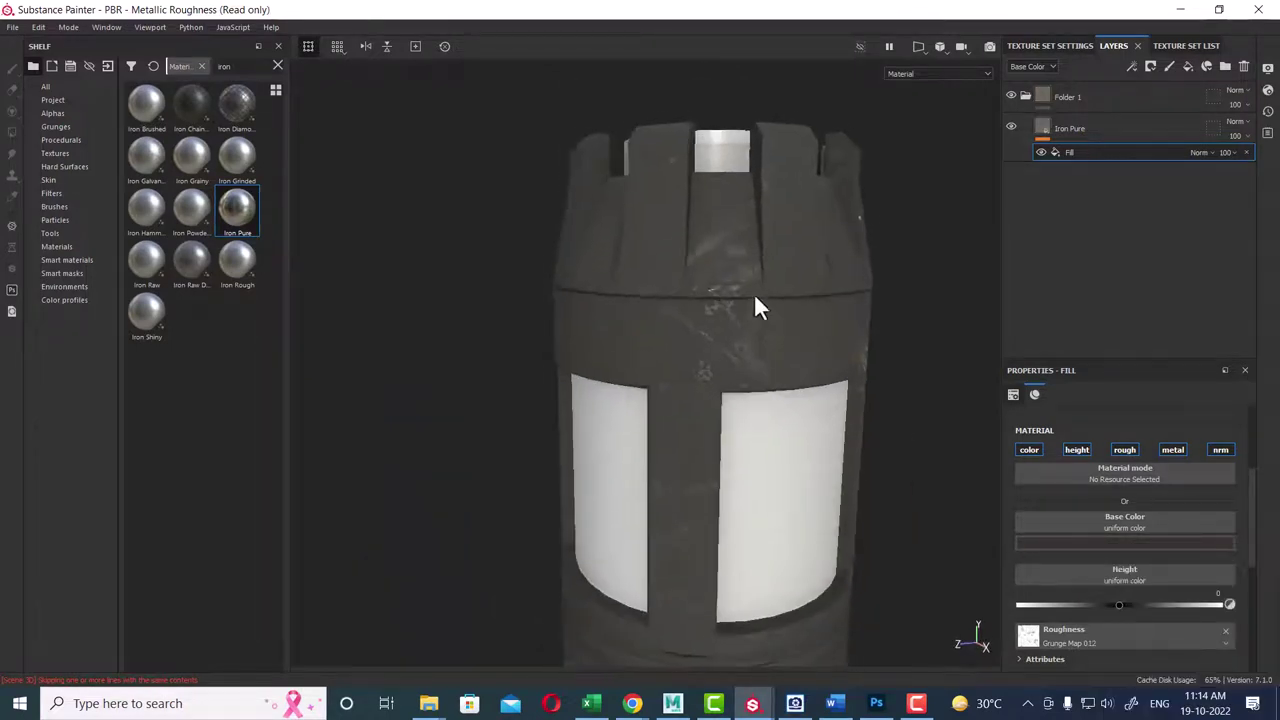
left_click(1040, 152)
left_click(1038, 152)
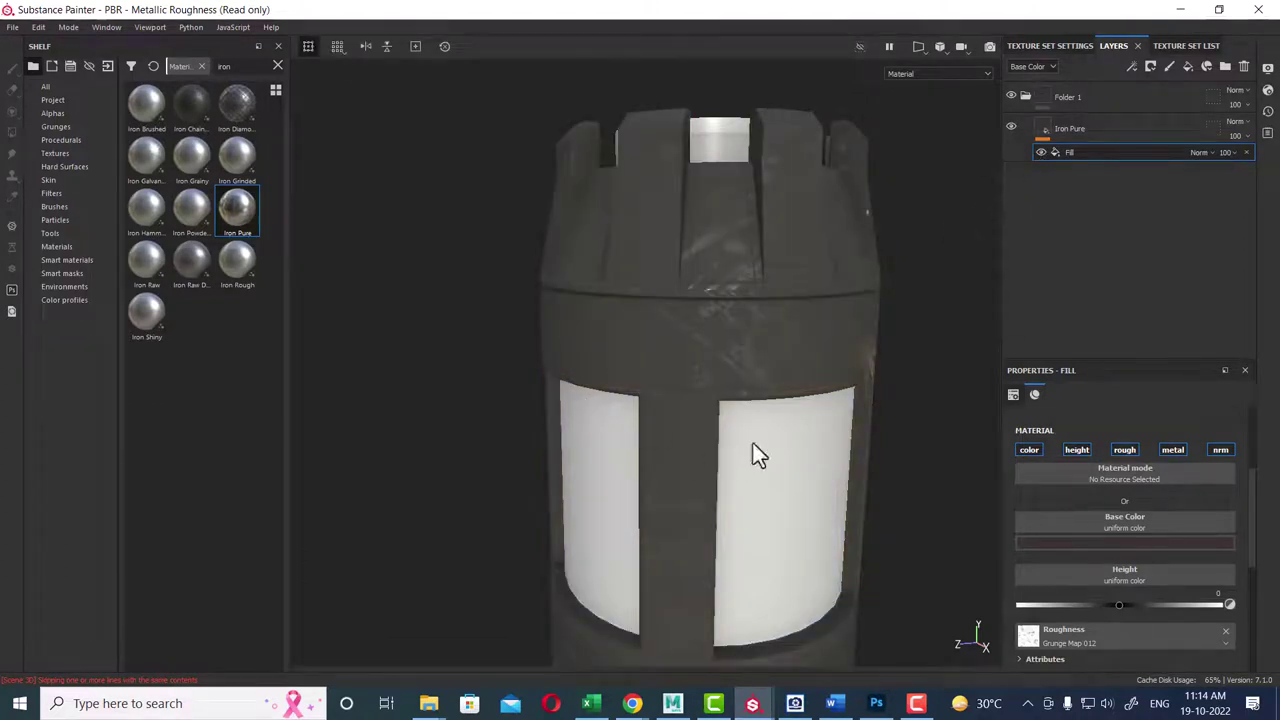
left_click_drag(753, 443, 804, 374, "alt")
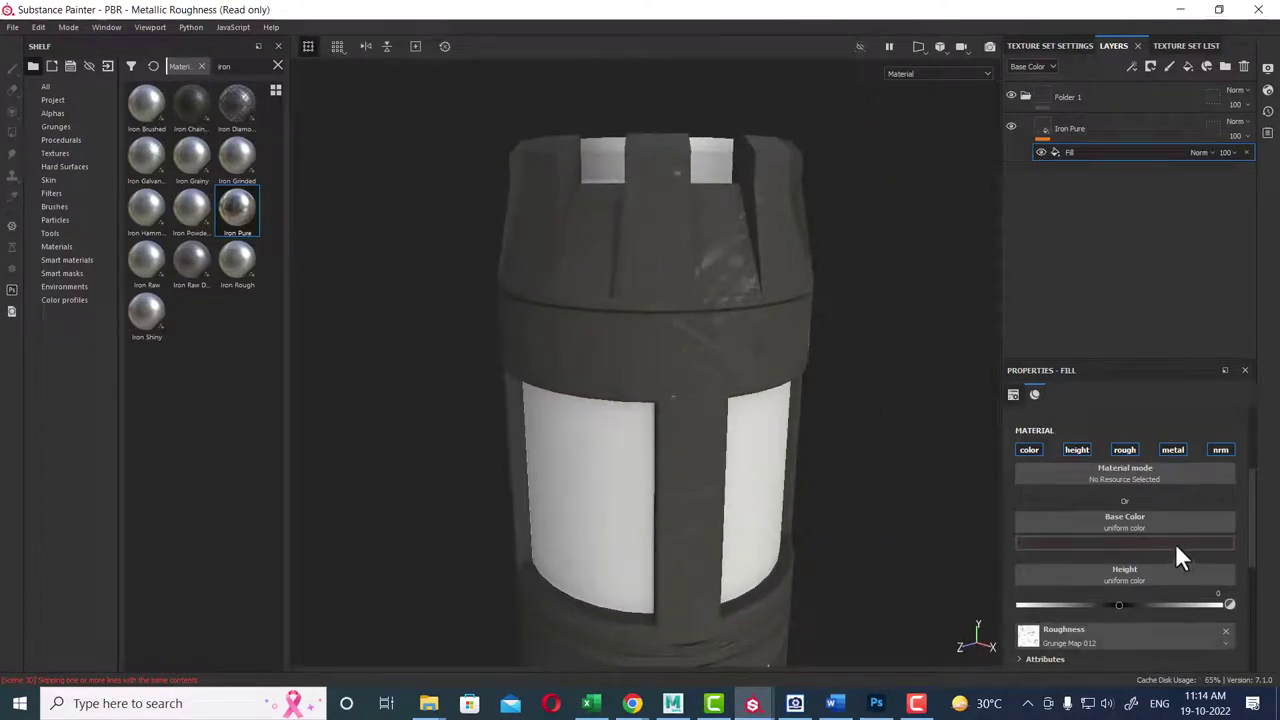
right_click_drag(876, 430, 783, 480, "alt")
middle_click_drag(783, 480, 808, 351, "alt")
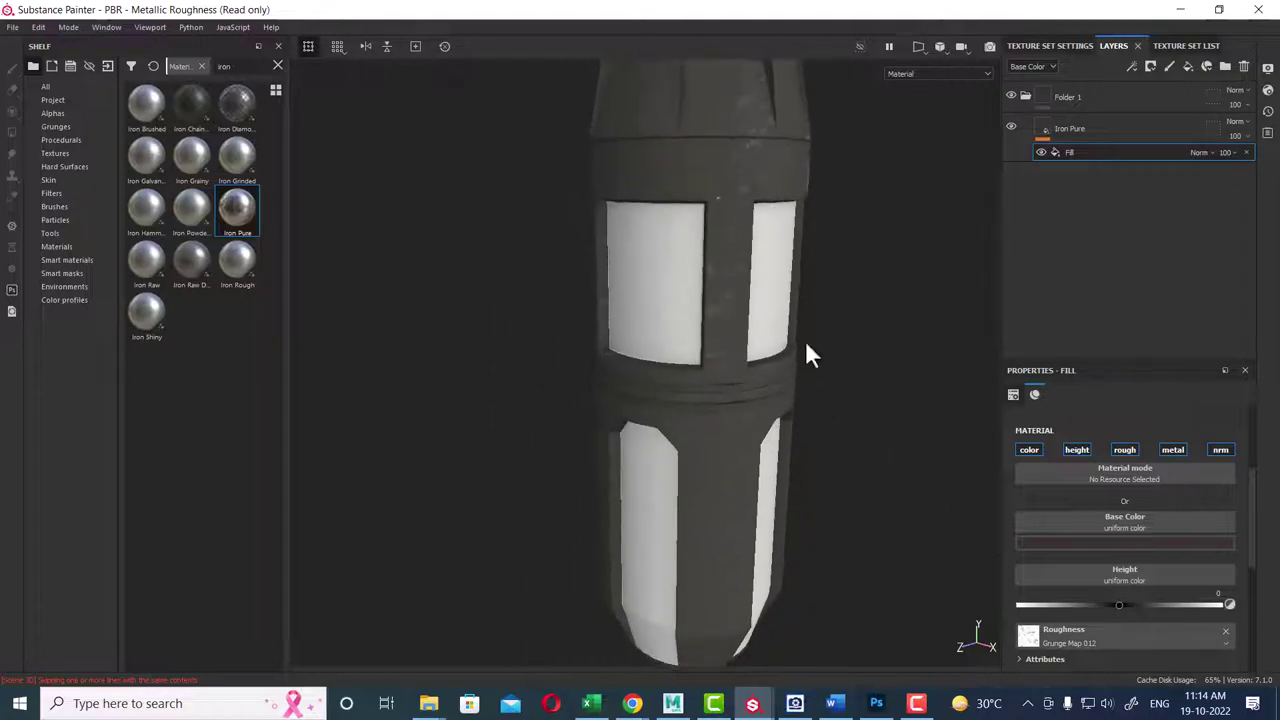
left_click(845, 708)
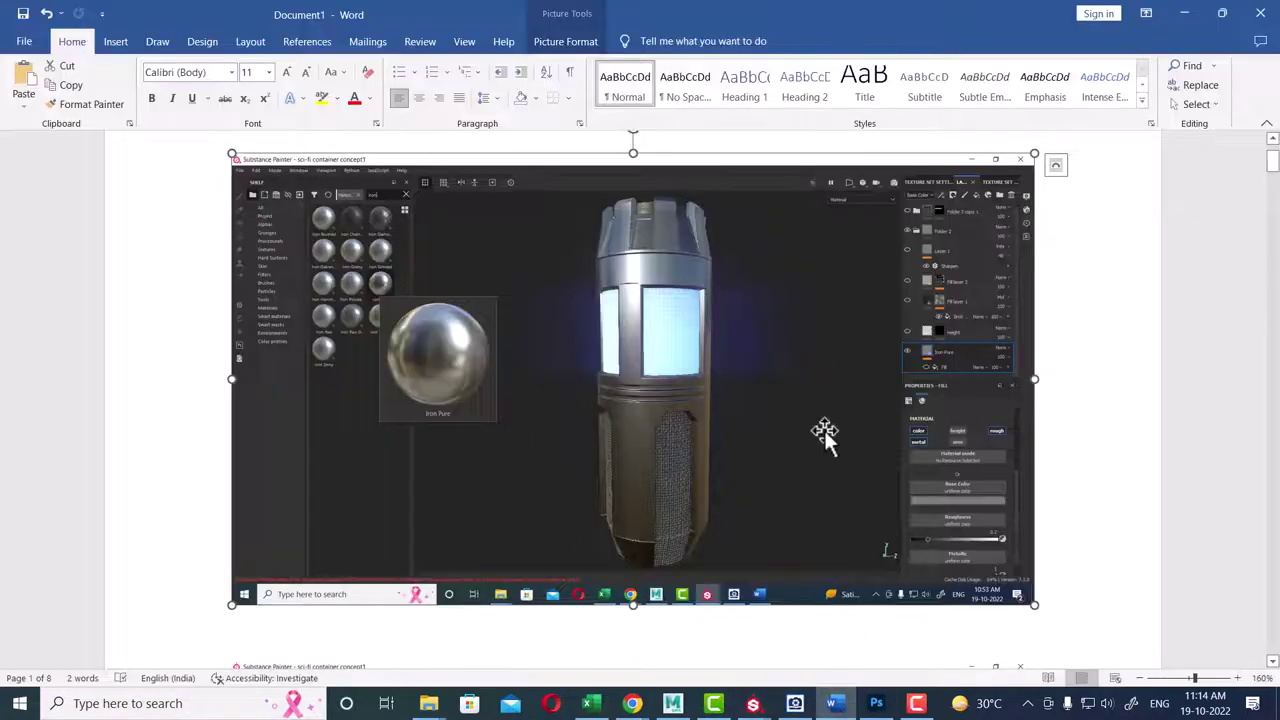
- Scroll to the next reference screenshot, then return to the PBR Metallic Roughness project
scroll(823, 434, "down", 1)
scroll(820, 447, "down", 5)
scroll(820, 447, "down", 1)
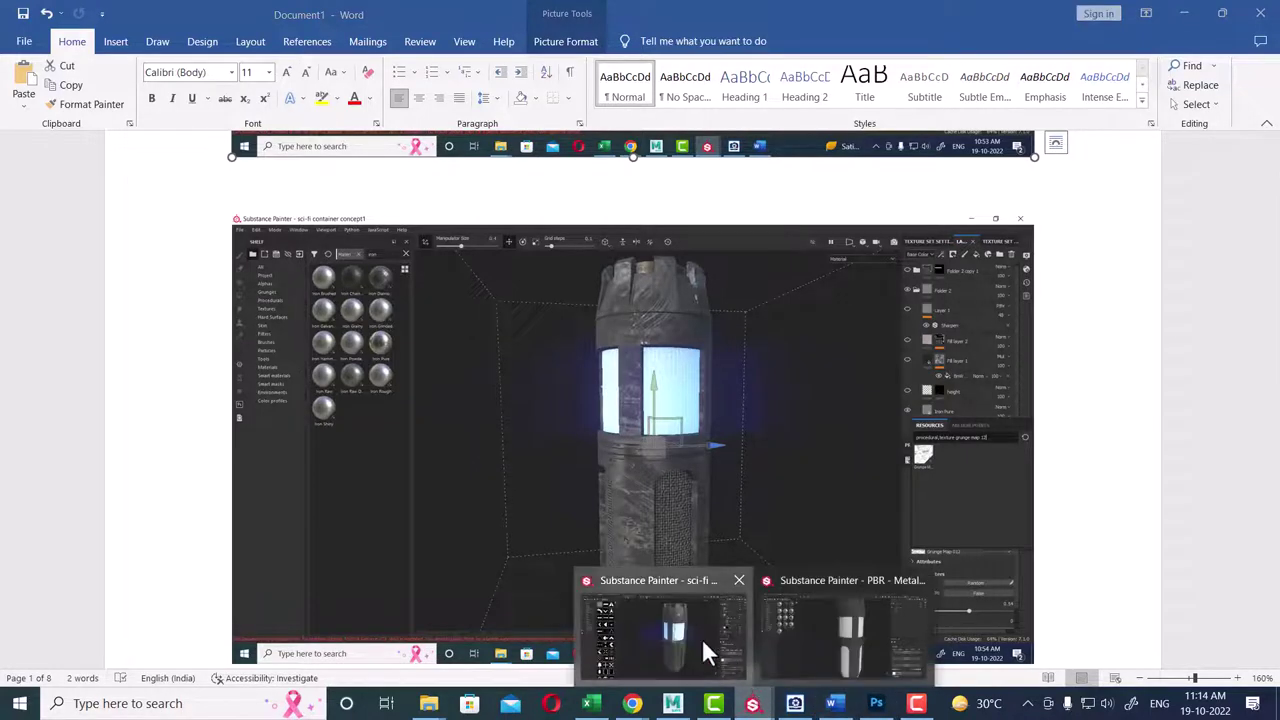
left_click(704, 639)
left_click(756, 702)
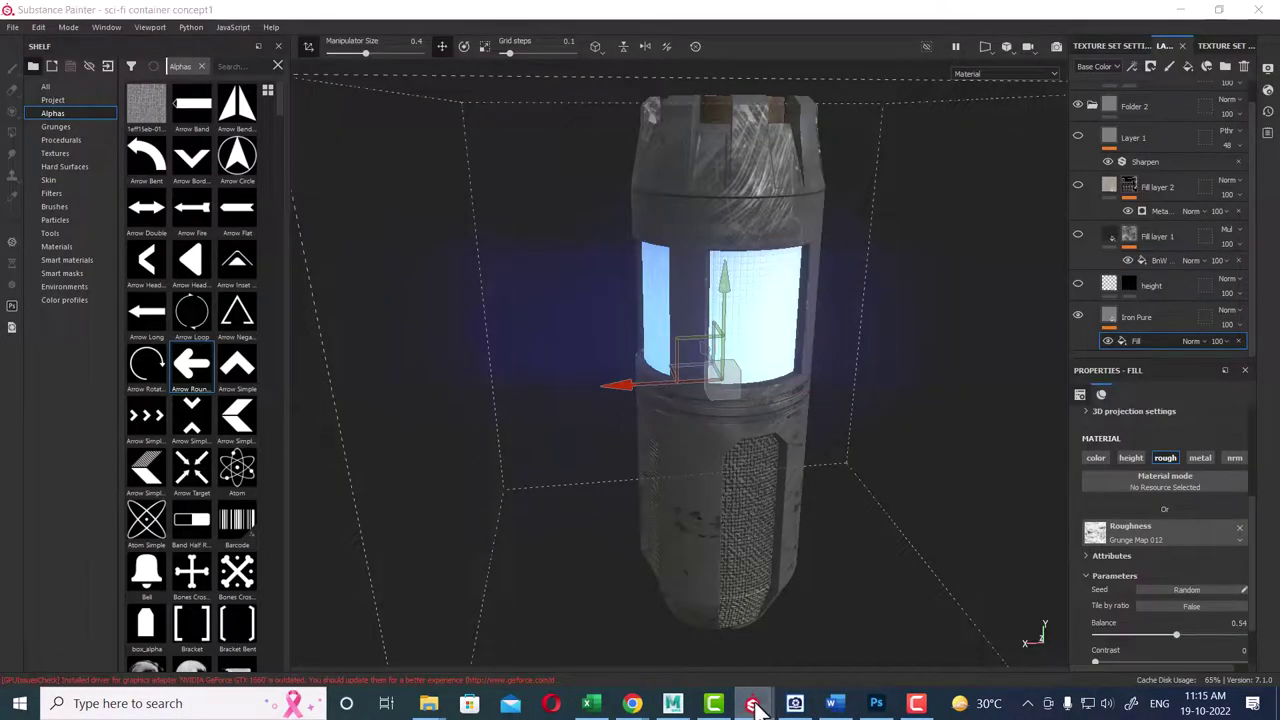
left_click(837, 635)
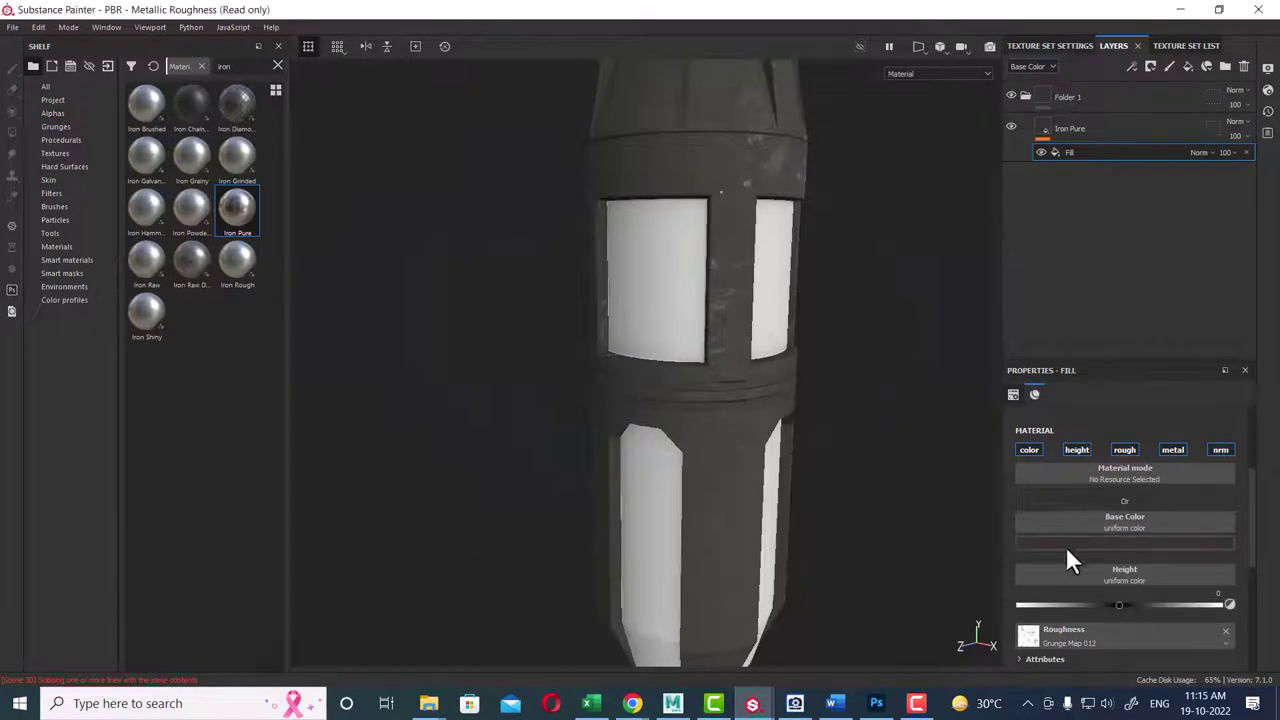
- Set the Iron Pure fill to Tri-planar projection with a scale of 1.02
scroll(1043, 443, "up", 2)
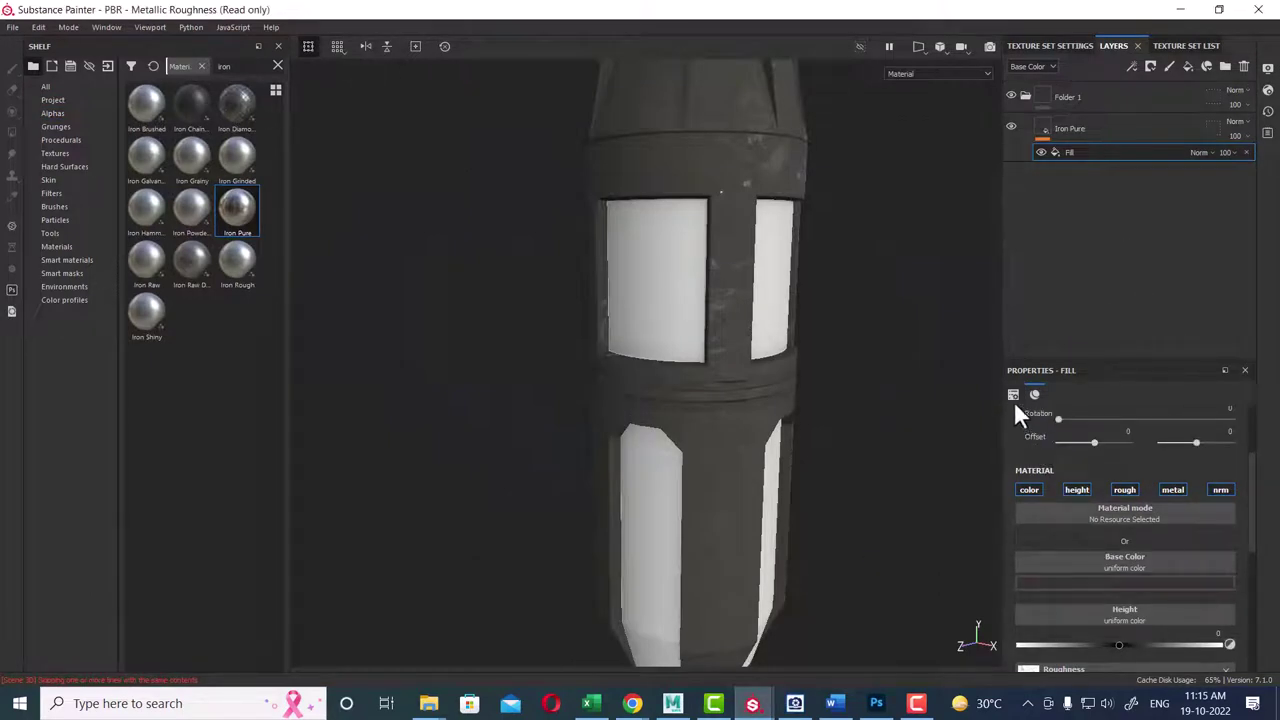
scroll(1012, 400, "up", 5)
left_click(1101, 436)
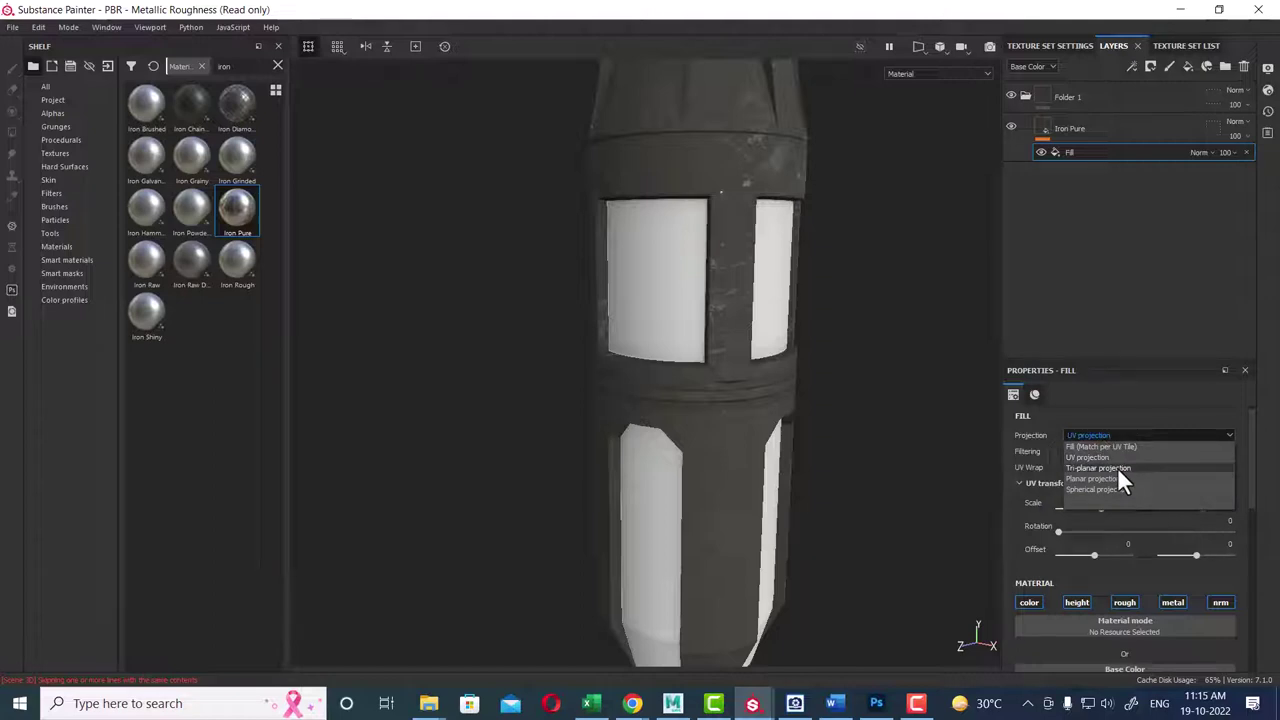
left_click(1117, 467)
scroll(842, 420, "down", 3)
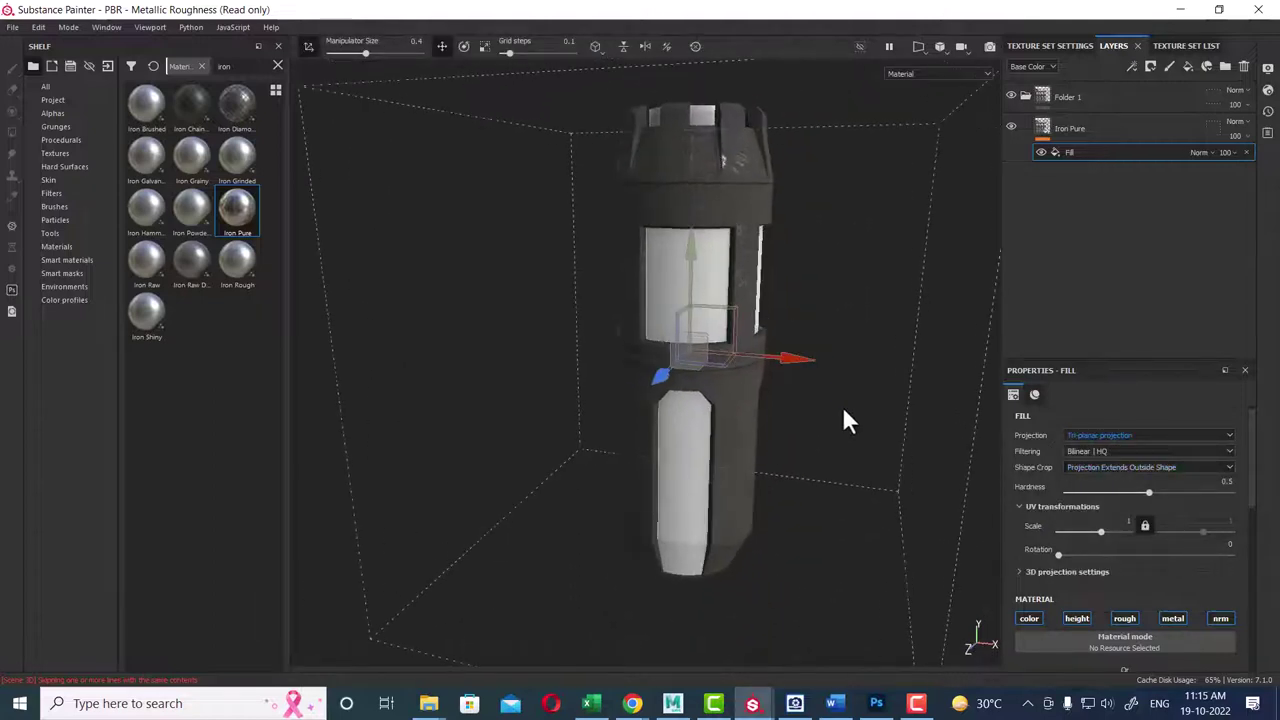
left_click_drag(1100, 537, 1099, 529)
mouse_move(615, 435)
left_mouse_down("alt")
mouse_move(803, 428)
mouse_move(751, 337)
mouse_move(723, 371)
mouse_move(831, 372)
mouse_move(800, 375)
left_mouse_up("alt")
key("f")
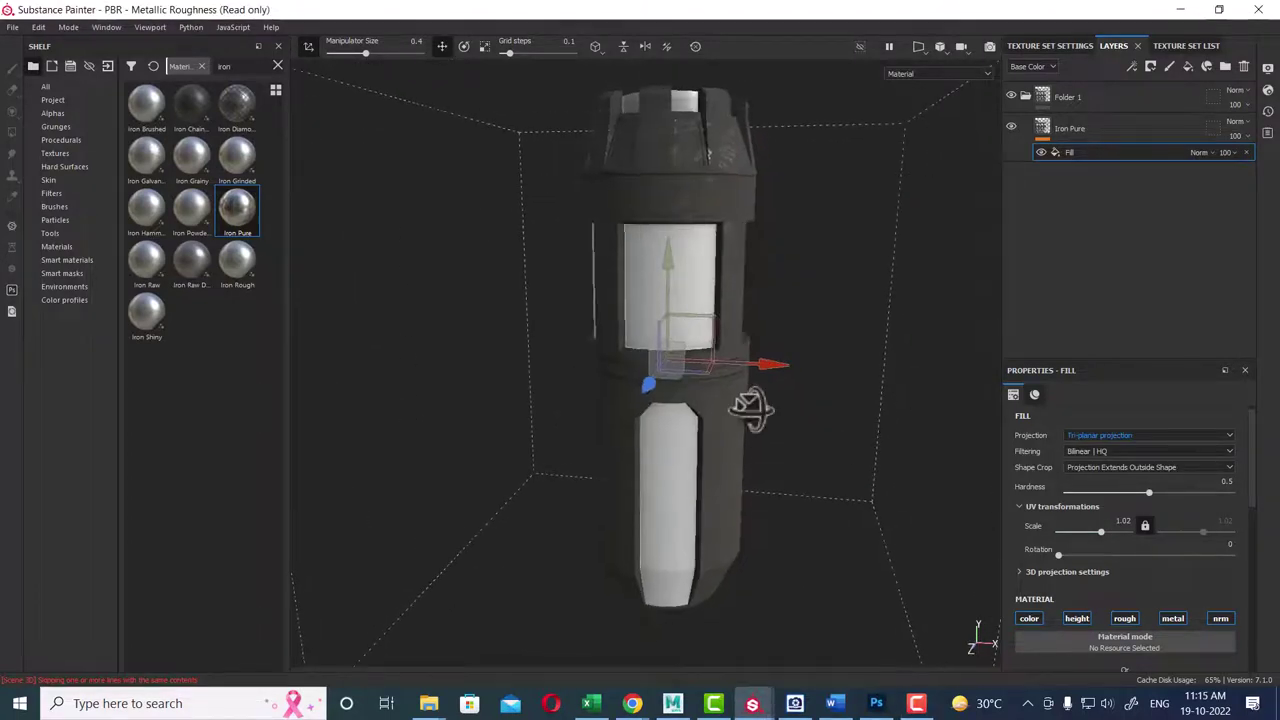
left_click(836, 703)
scroll(897, 343, "down", 5)
scroll(897, 343, "down", 2)
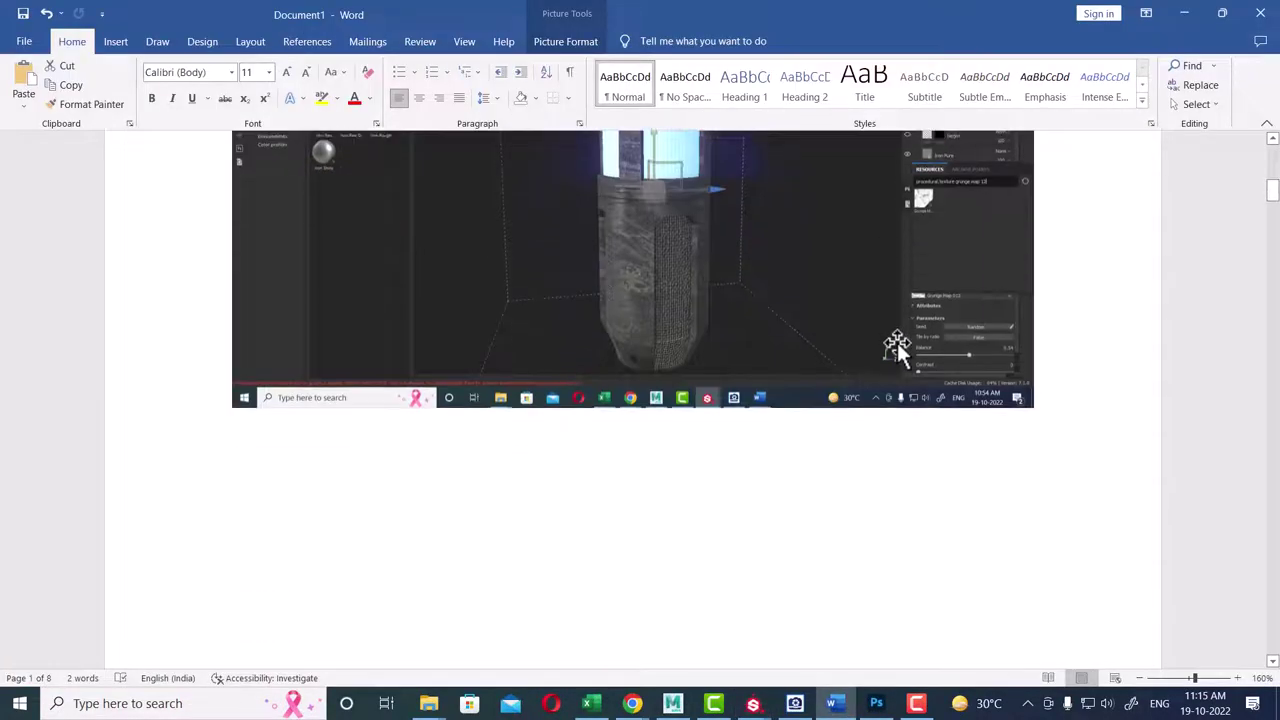
scroll(897, 343, "down", 5)
scroll(897, 343, "down", 5)
scroll(895, 365, "down", 4)
scroll(895, 365, "down", 1)
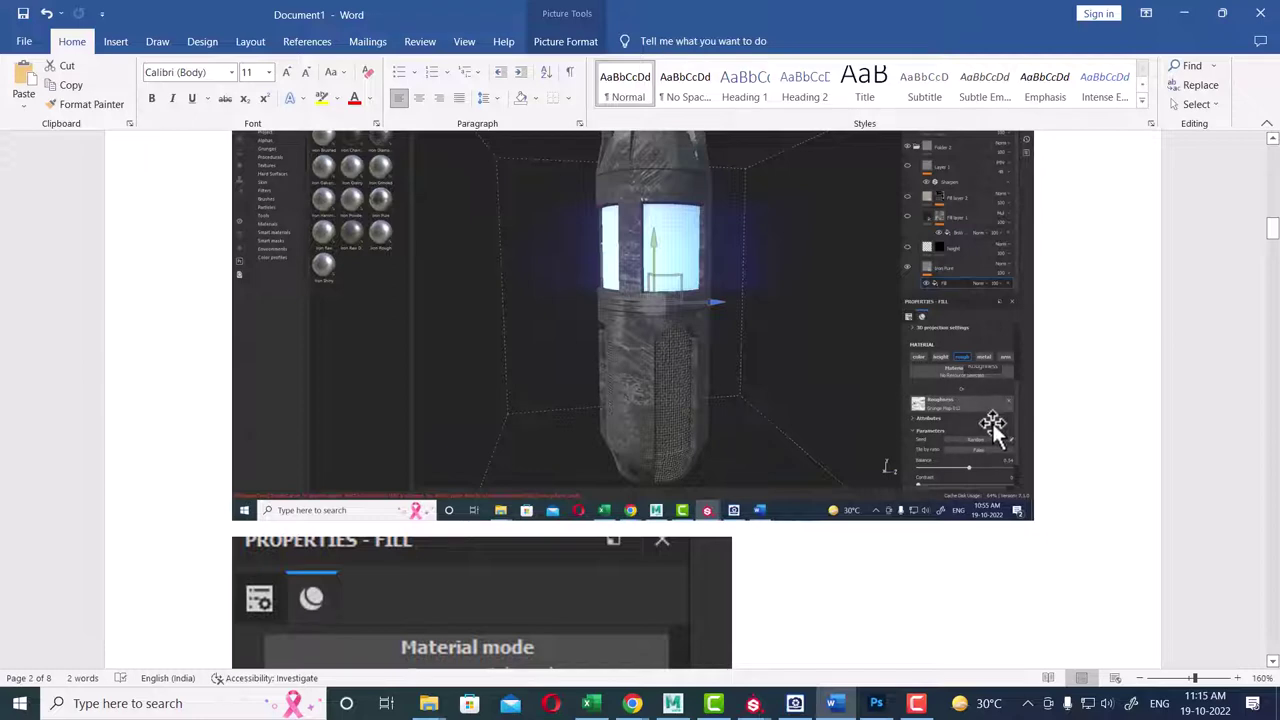
scroll(988, 440, "down", 5)
scroll(987, 440, "down", 3)
scroll(987, 440, "down", 1)
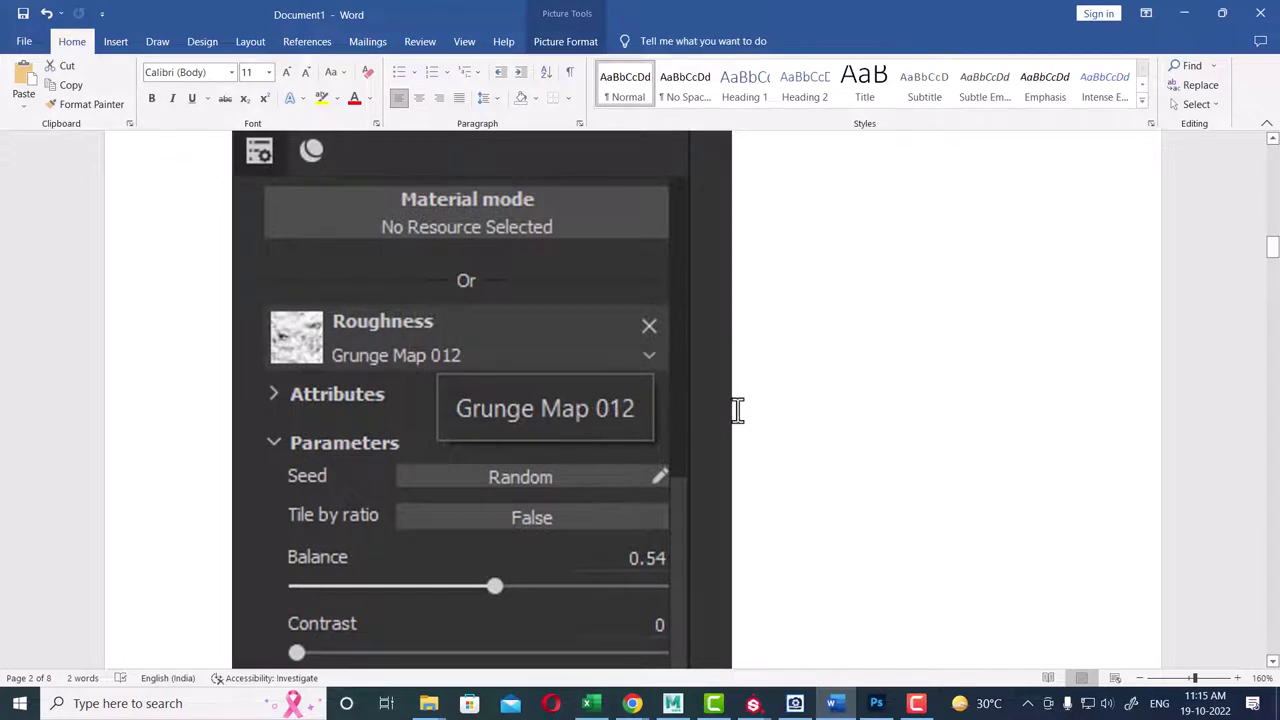
scroll(606, 553, "down", 4)
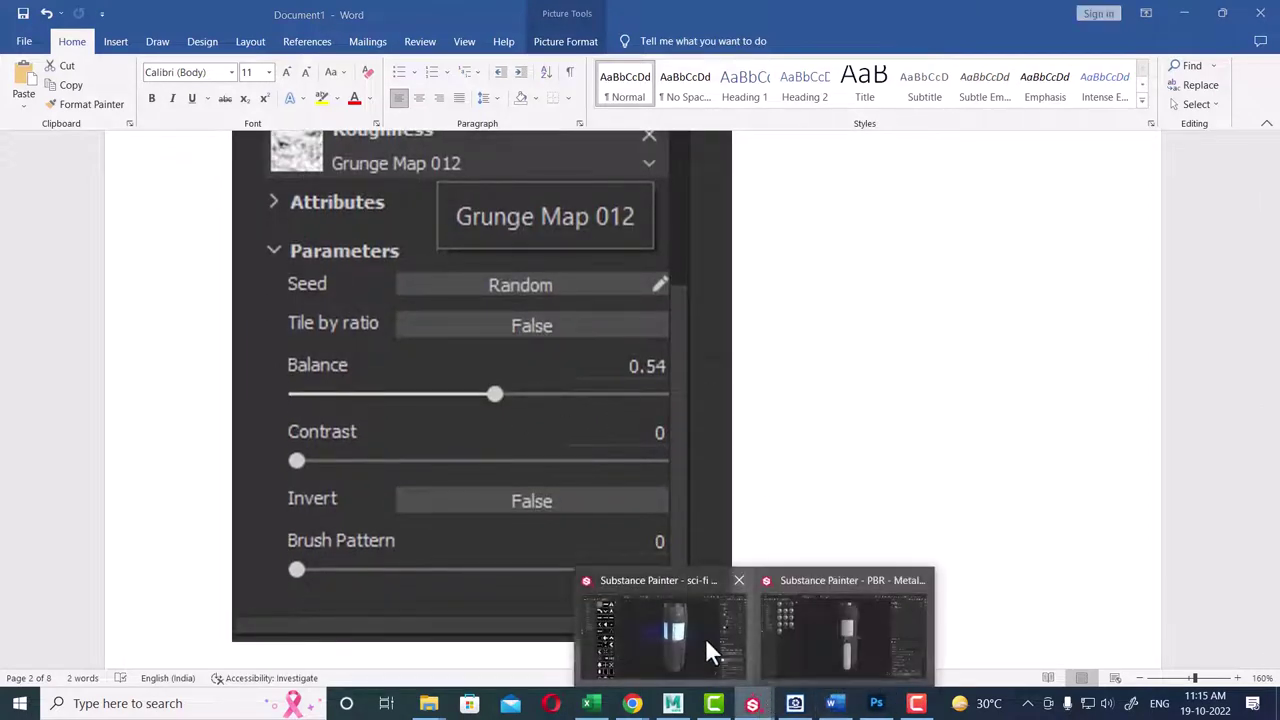
left_click(705, 637)
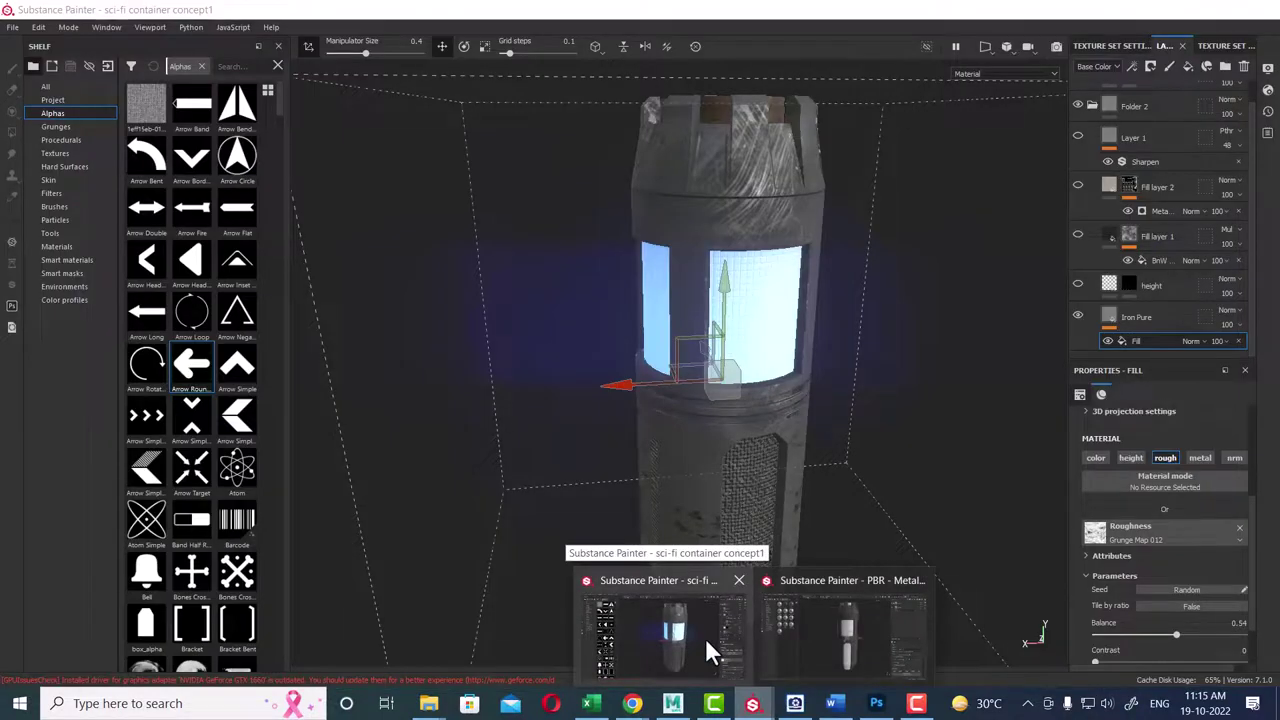
left_click(838, 630)
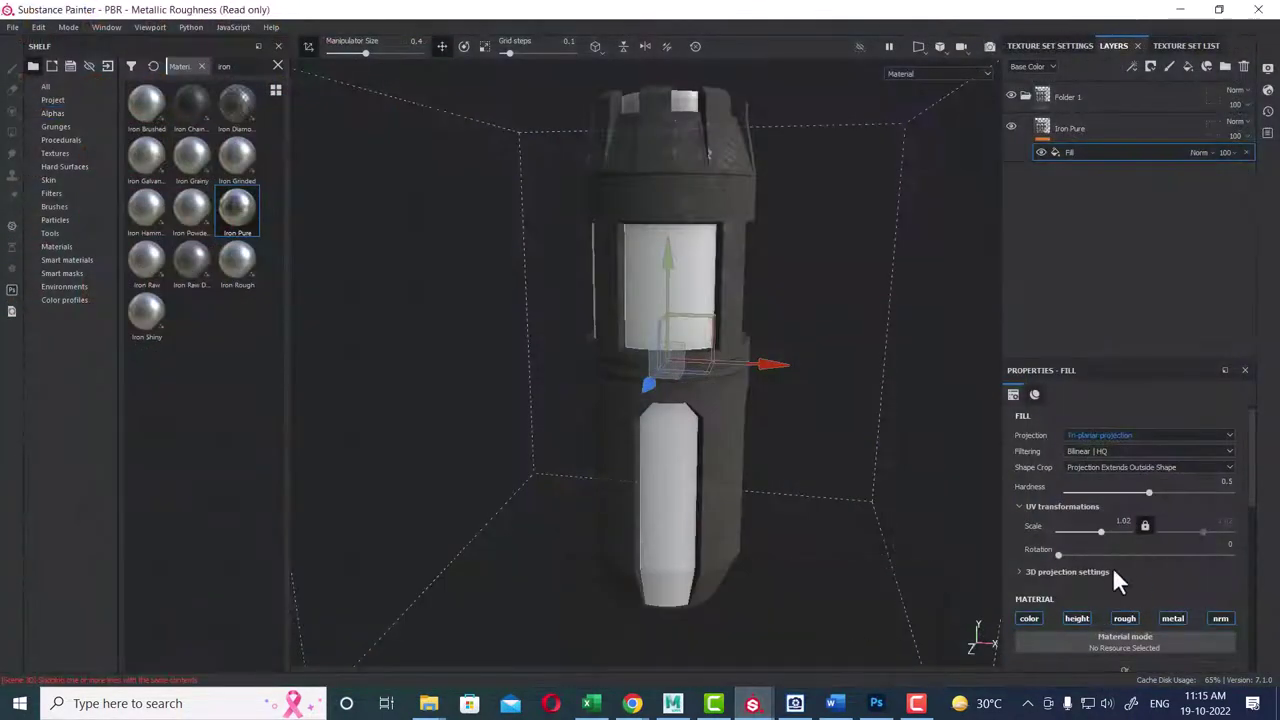
- Set the roughness grunge parameters to Balance 0.52 and Contrast 0.29, then check the cylinder's top
scroll(1117, 558, "down", 3)
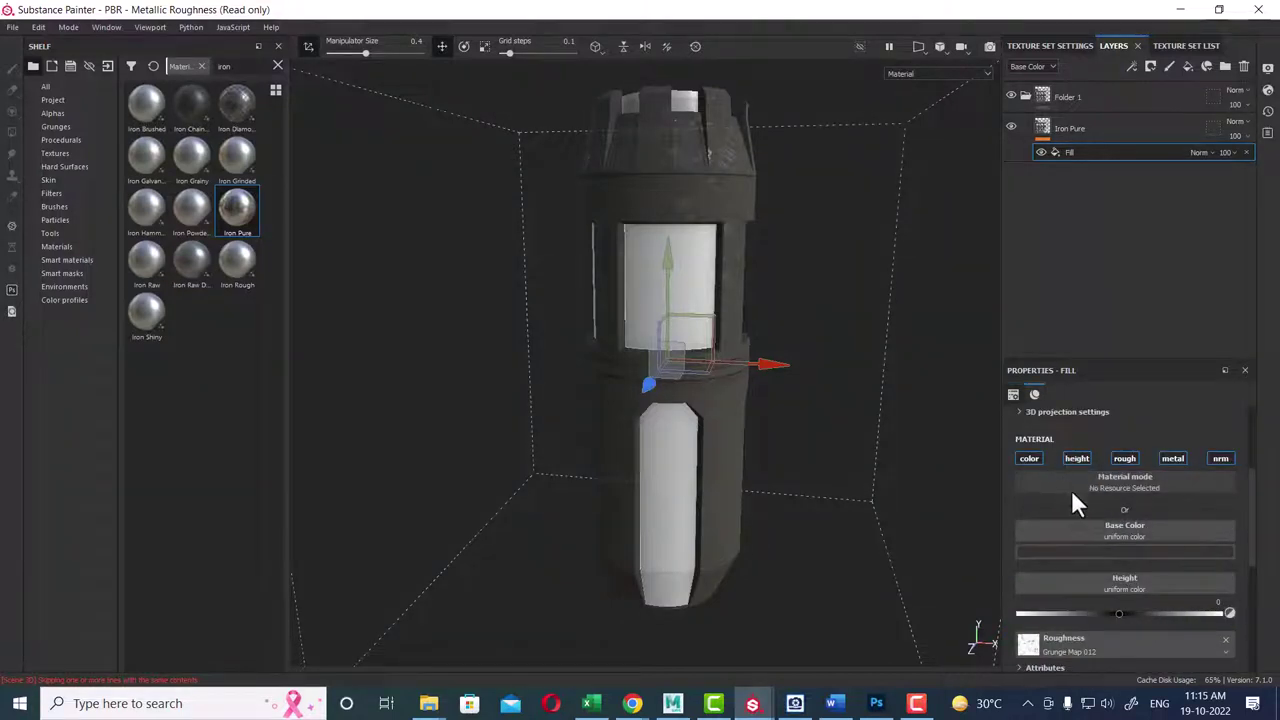
scroll(1108, 640, "down", 3)
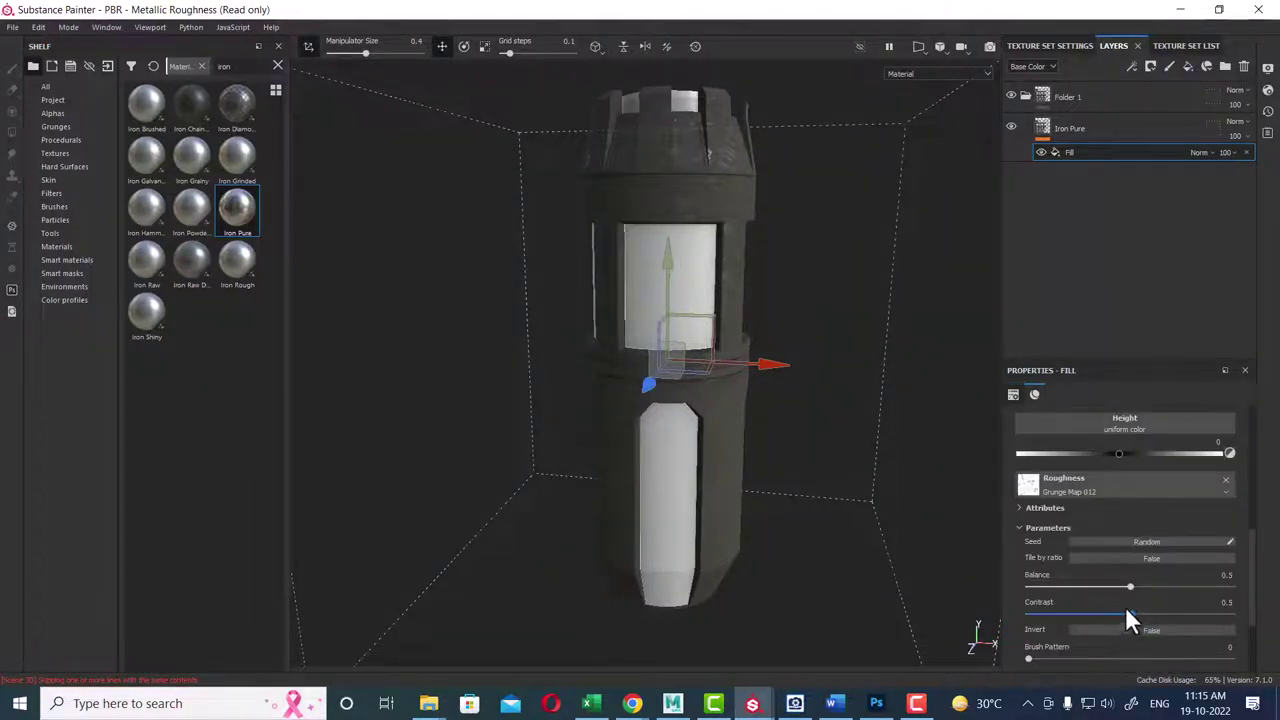
mouse_move(1137, 585)
left_mouse_down()
mouse_move(1087, 617)
mouse_move(1146, 590)
mouse_move(1132, 582)
left_mouse_up()
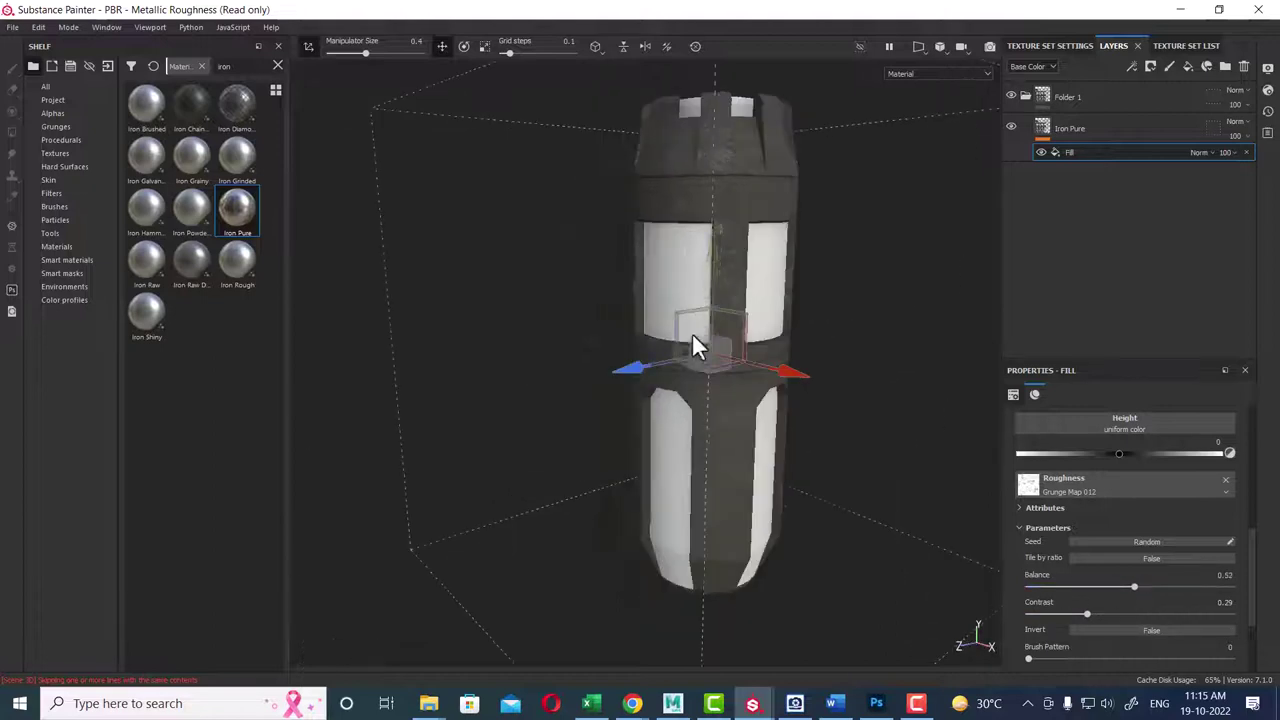
mouse_move(692, 332)
left_mouse_down("alt")
mouse_move(757, 405)
mouse_move(812, 420)
left_mouse_up("alt")
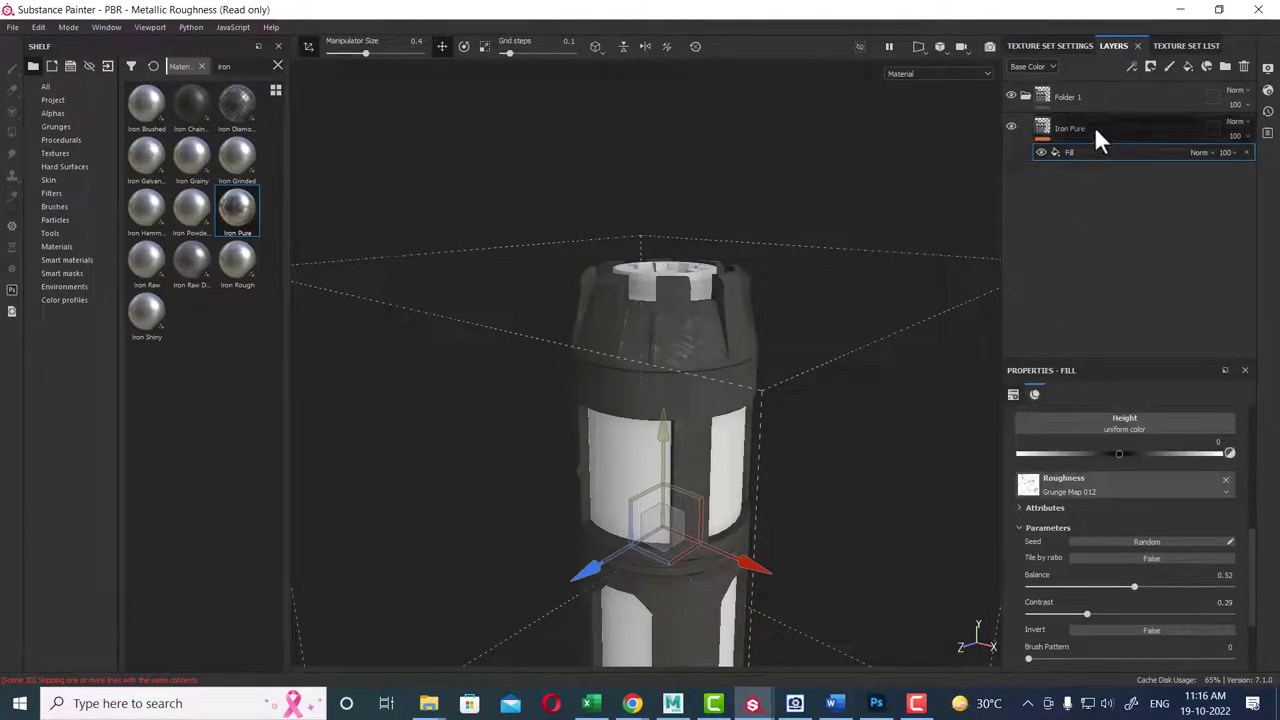
mouse_move(871, 465)
left_mouse_down("alt")
mouse_move(674, 292)
mouse_move(804, 278)
mouse_move(812, 300)
left_mouse_up("alt")
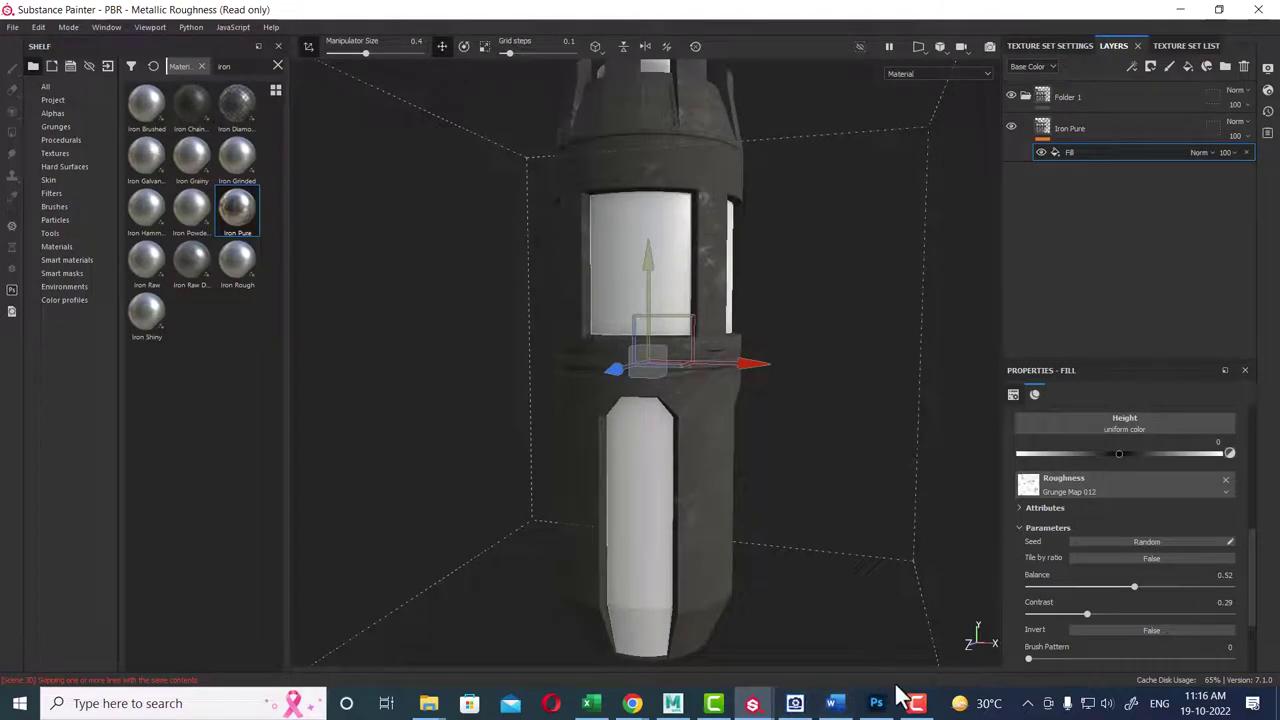
- Scroll through the Word reference screenshots, view the finished container project, then return to the working project
left_click(835, 704)
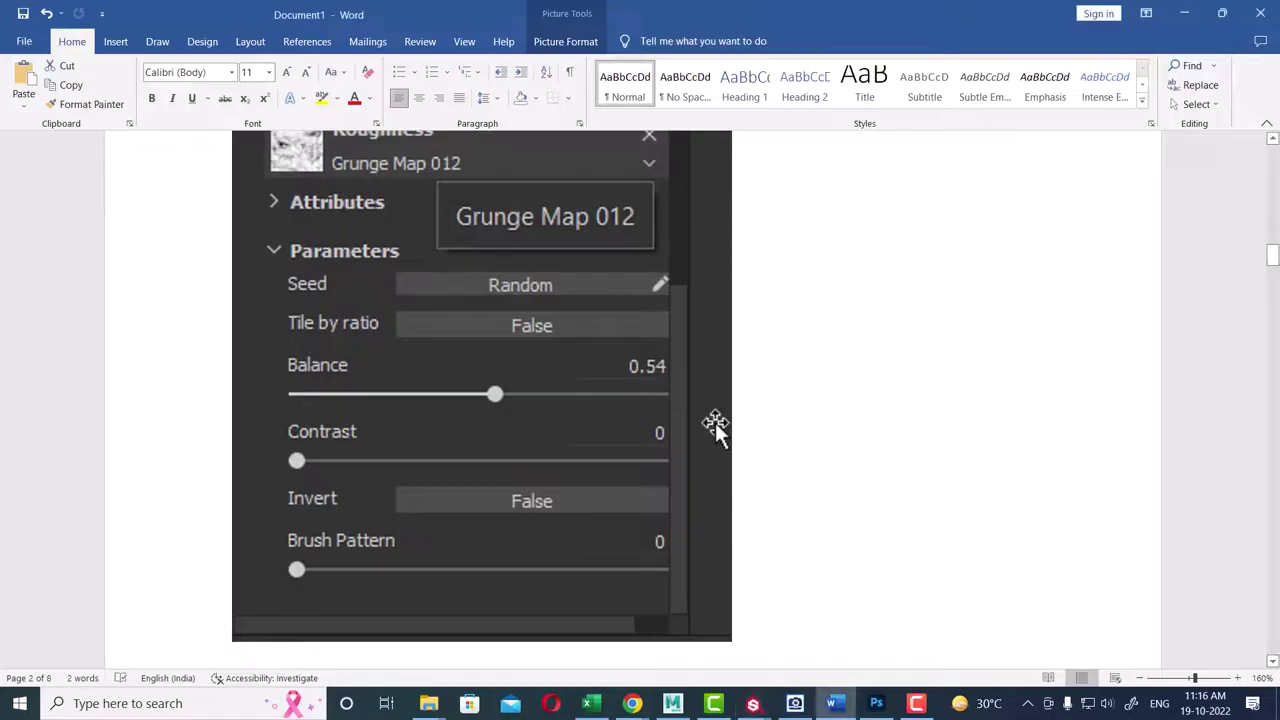
scroll(700, 450, "down", 3)
scroll(657, 523, "down", 5)
scroll(682, 537, "down", 4)
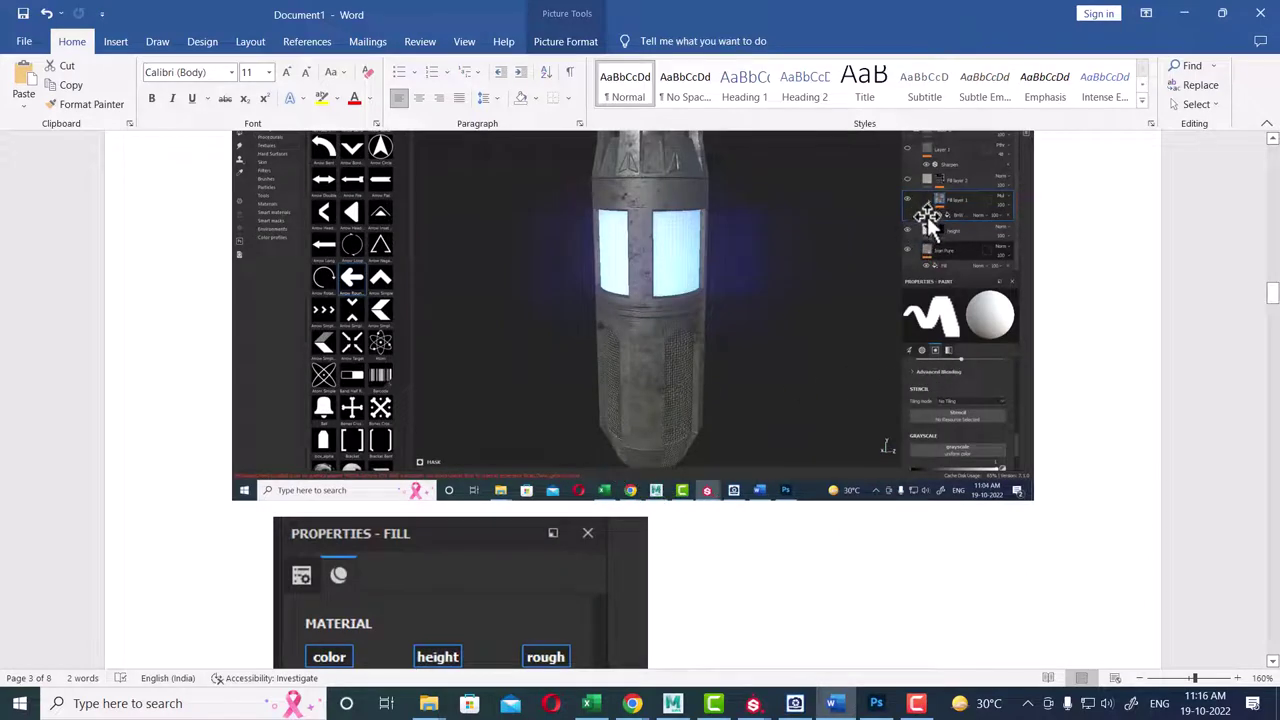
scroll(857, 366, "down", 1)
scroll(861, 370, "down", 3)
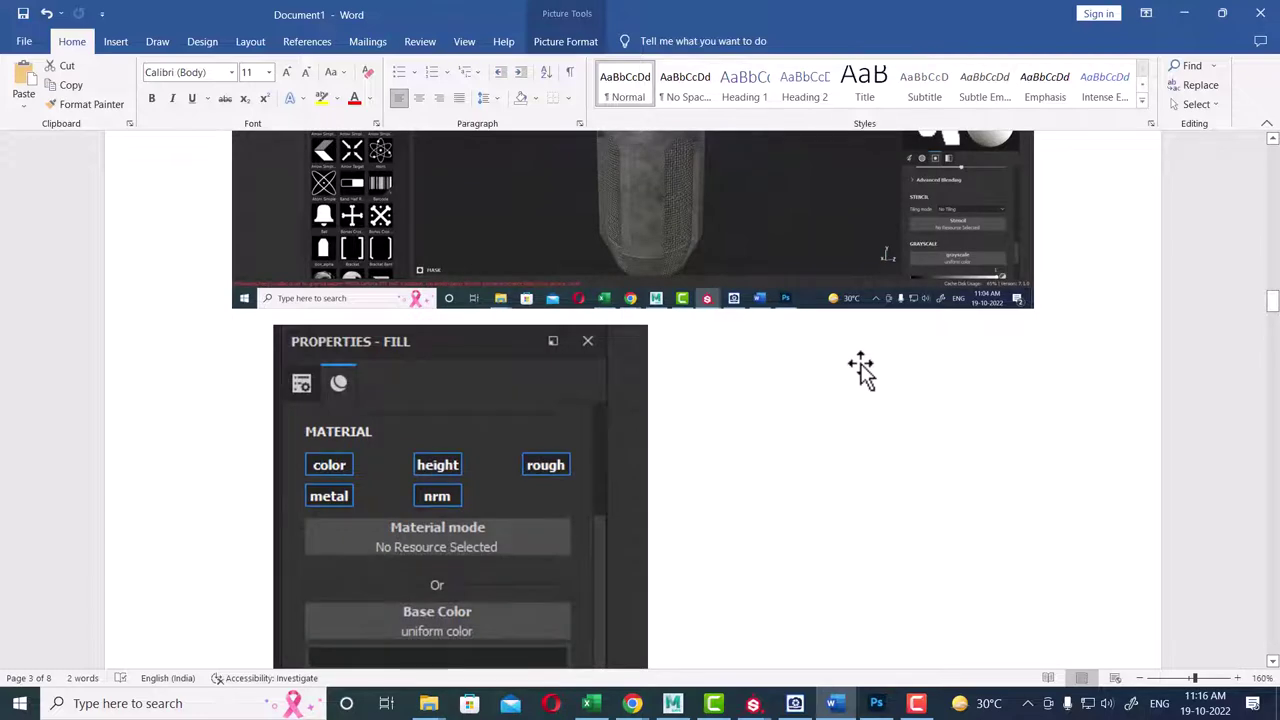
scroll(861, 370, "down", 5)
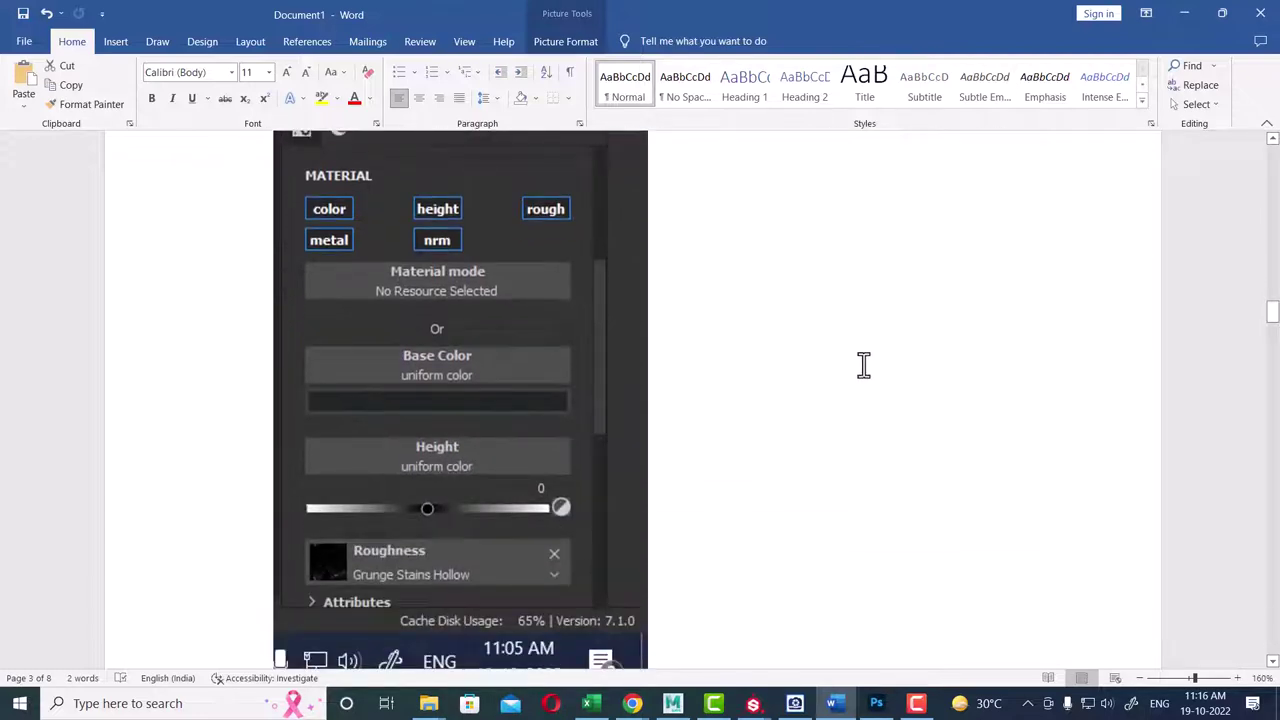
scroll(864, 365, "up", 7)
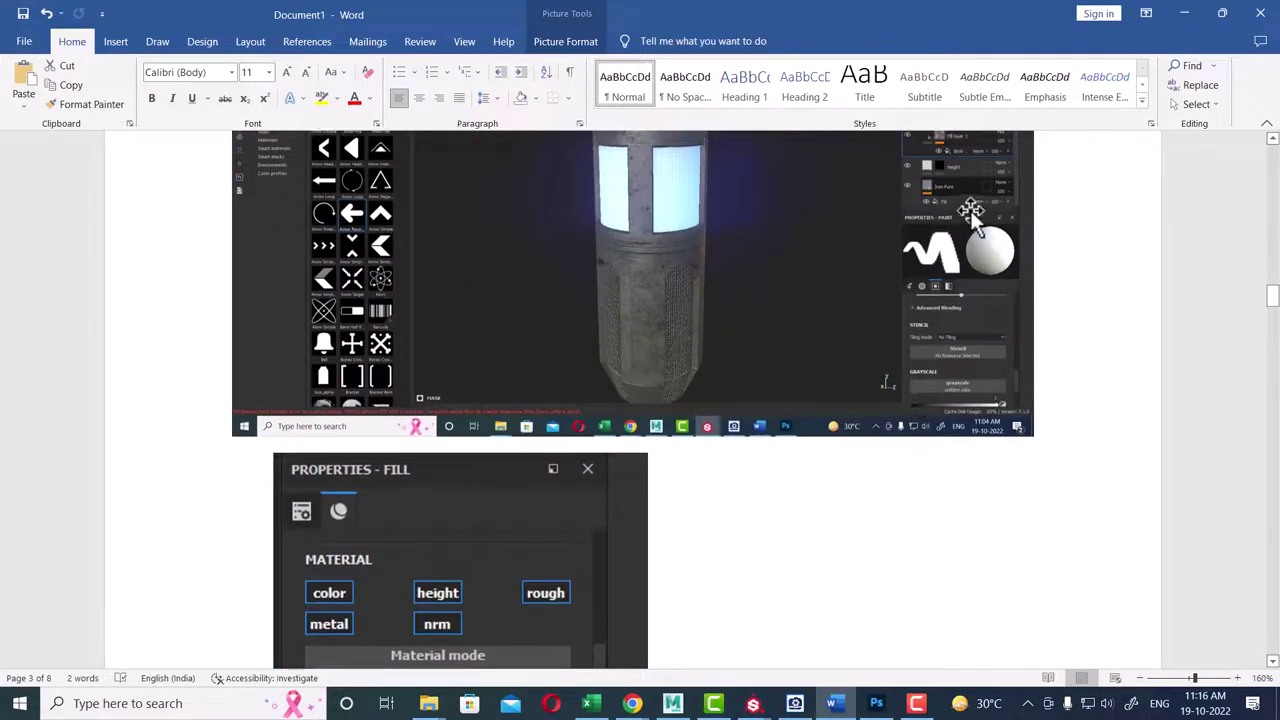
scroll(864, 365, "up", 3)
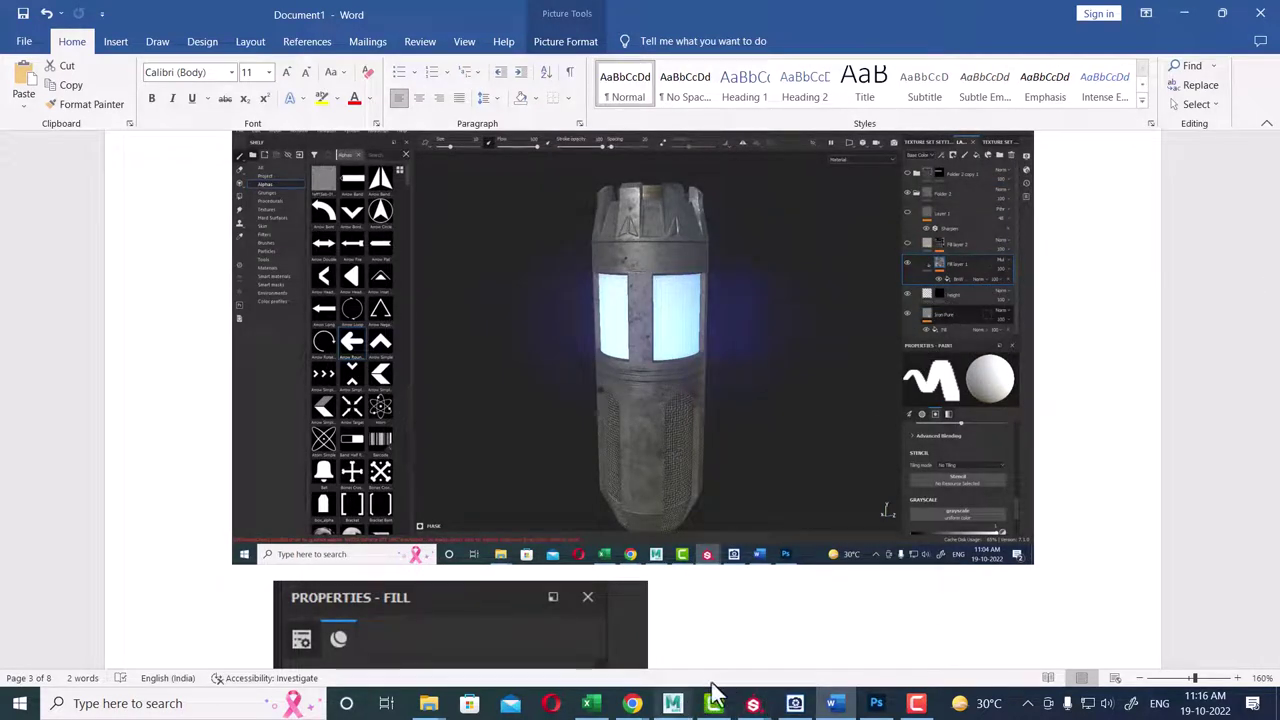
mouse_move(664, 630)
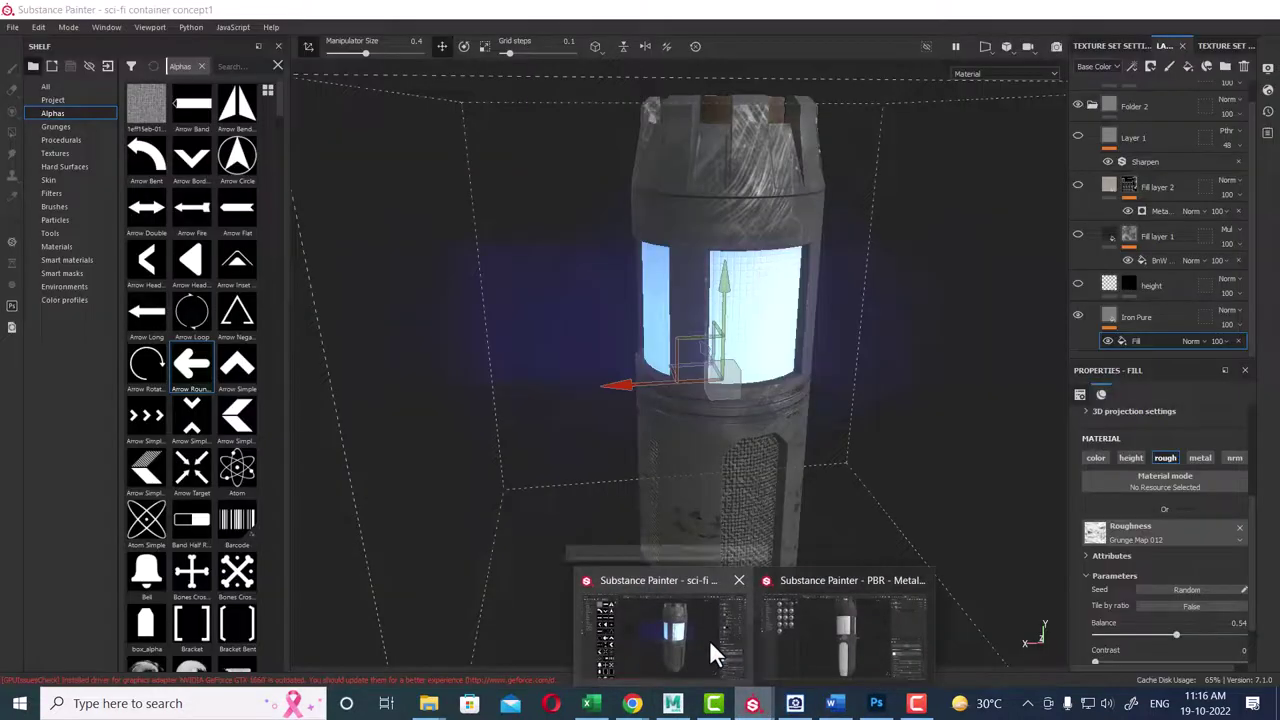
left_click(709, 639)
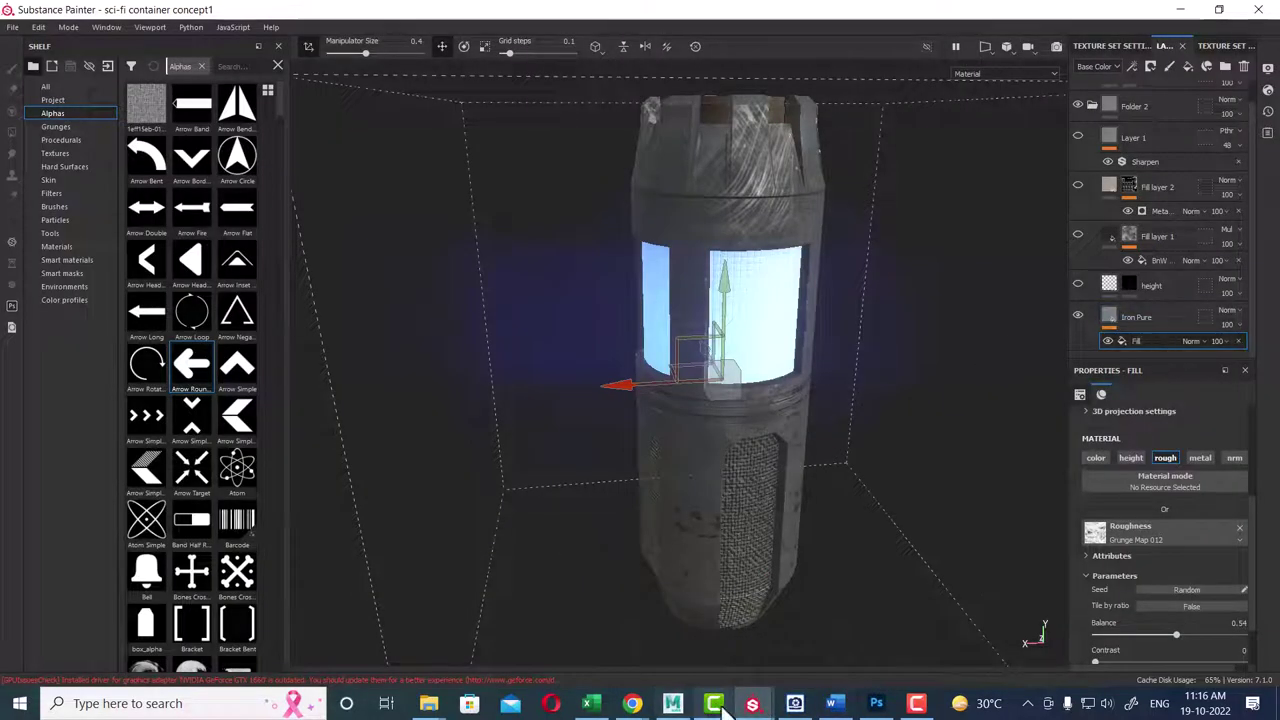
mouse_move(752, 704)
left_click(818, 645)
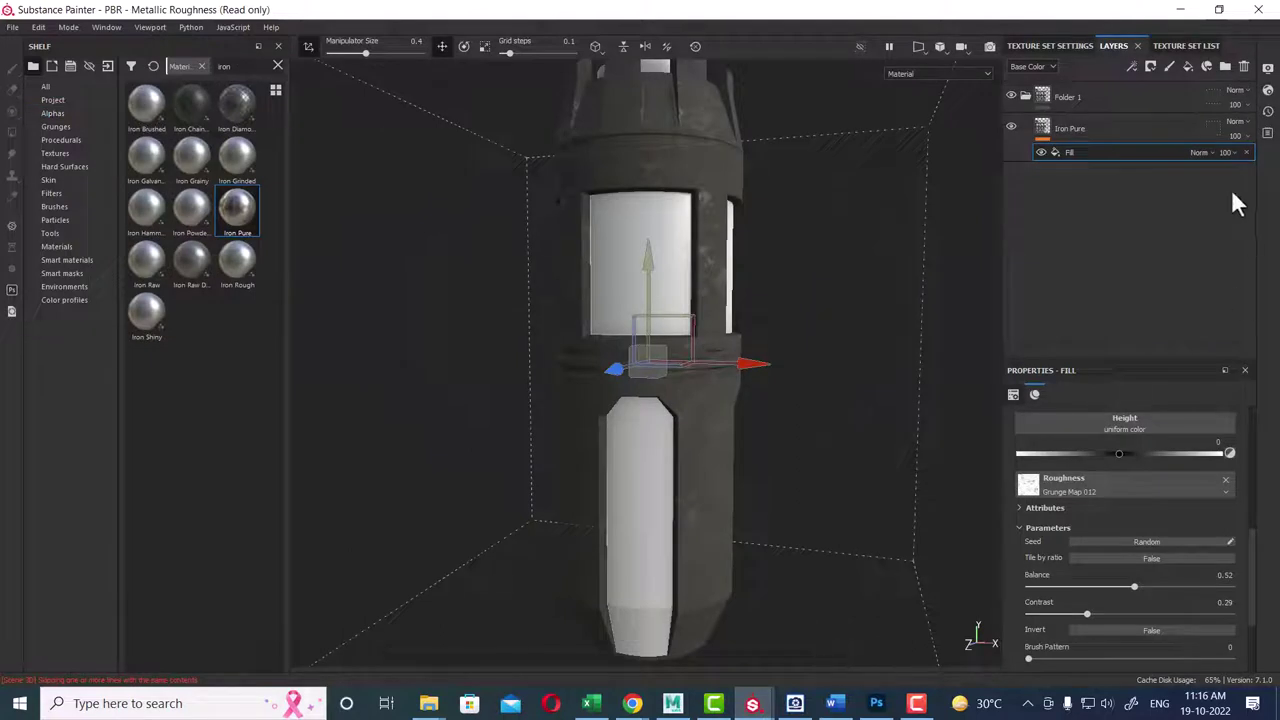
- Add a fill layer above Iron Pure with only height enabled at 0.2104, and show the Alphas shelf
left_click(1152, 130)
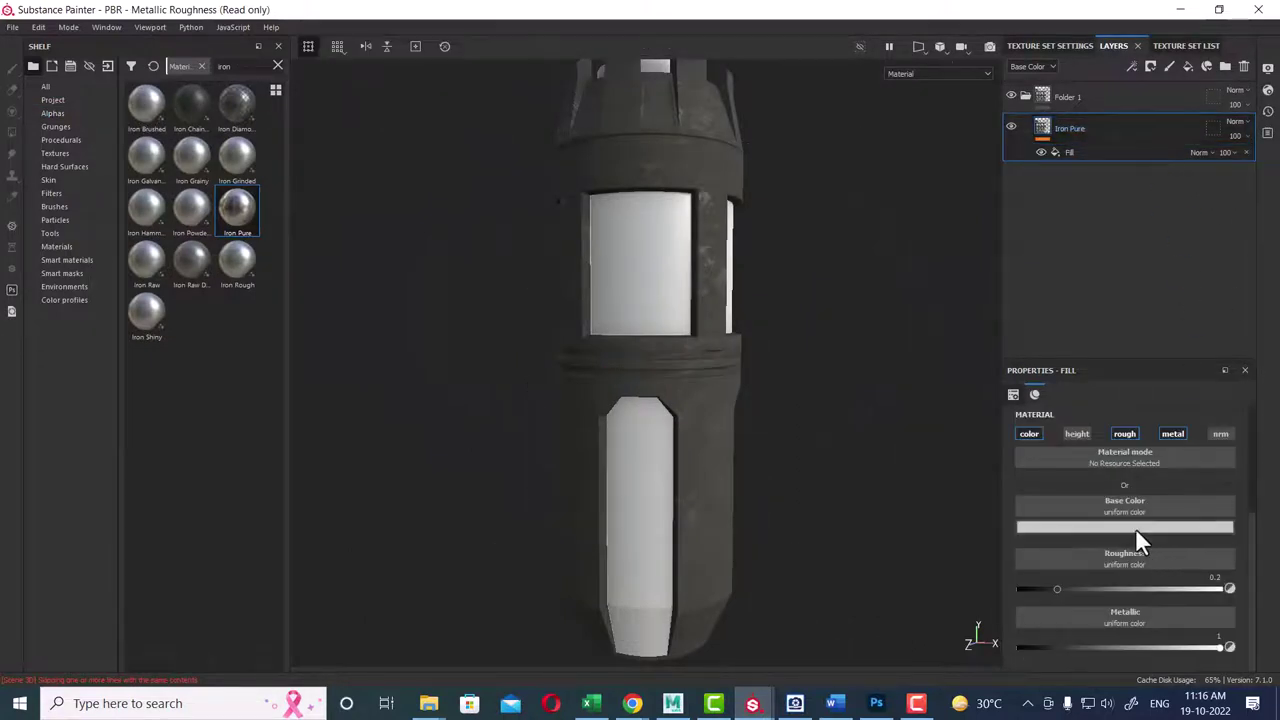
left_click(1187, 66)
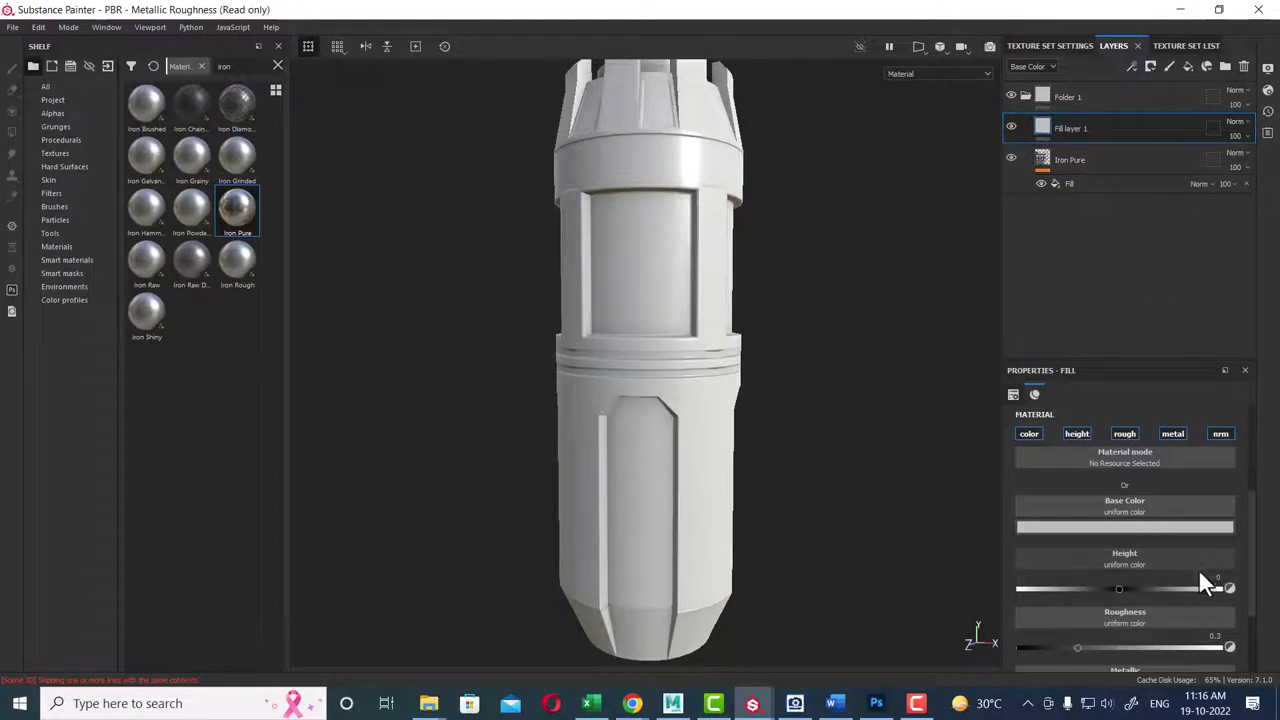
left_click_drag(857, 334, 923, 448, "alt")
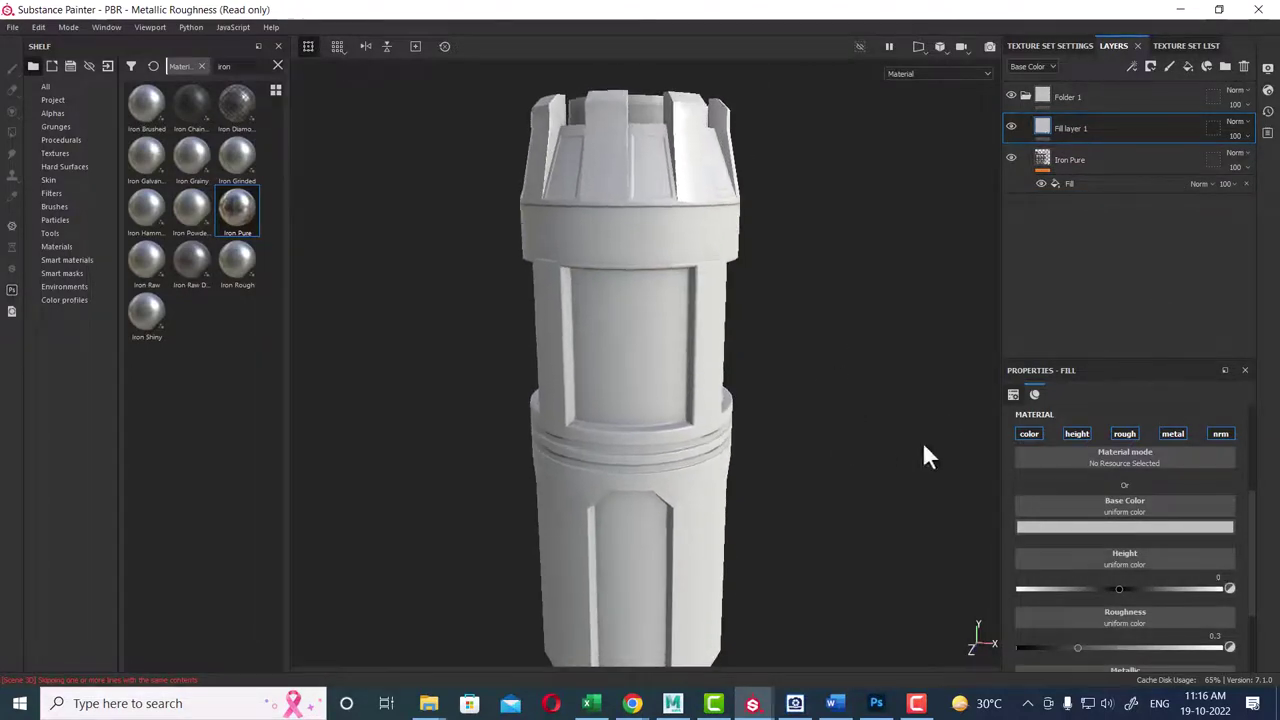
left_click(1029, 433)
left_click(1126, 433)
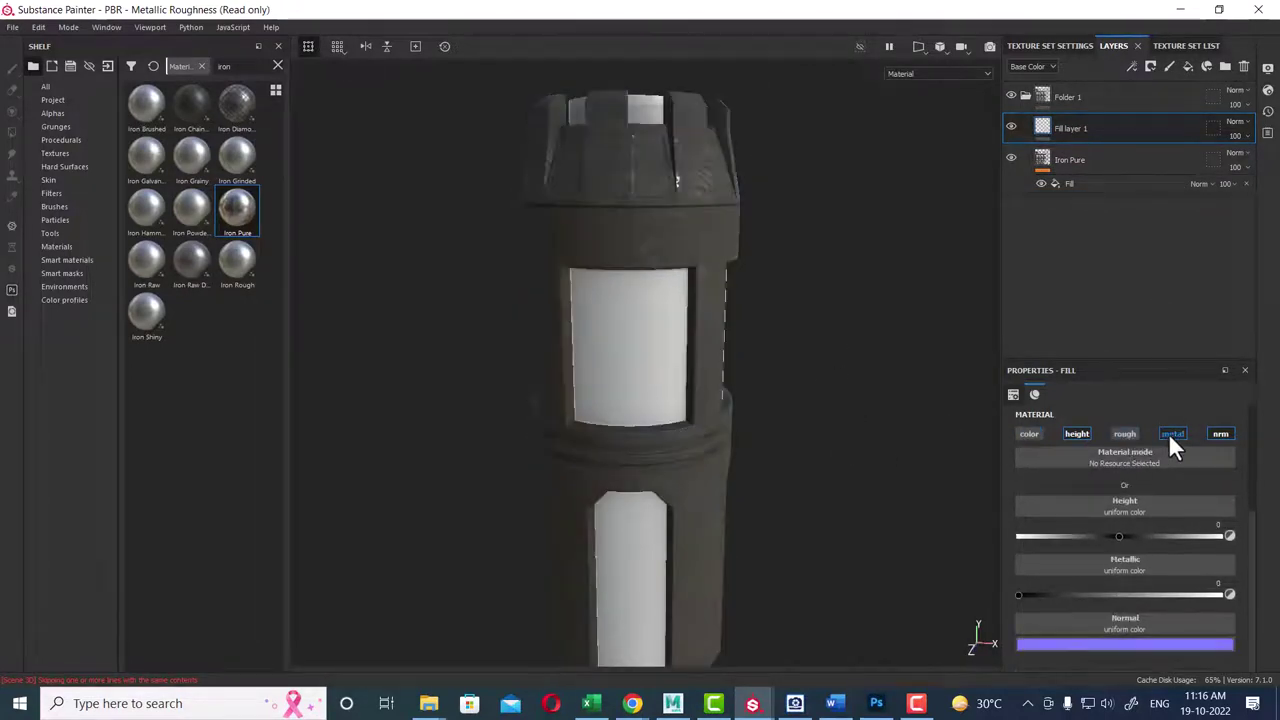
left_click(1172, 440)
left_click(1221, 436)
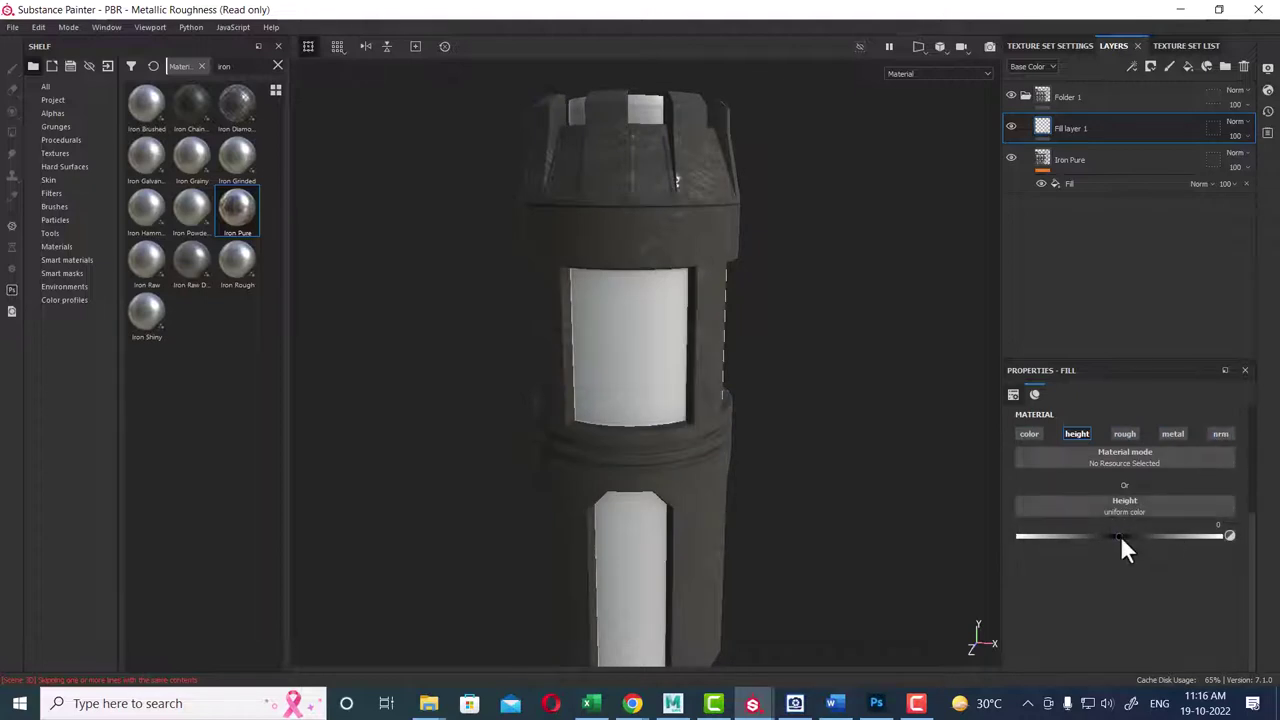
left_click_drag(1120, 535, 1141, 536)
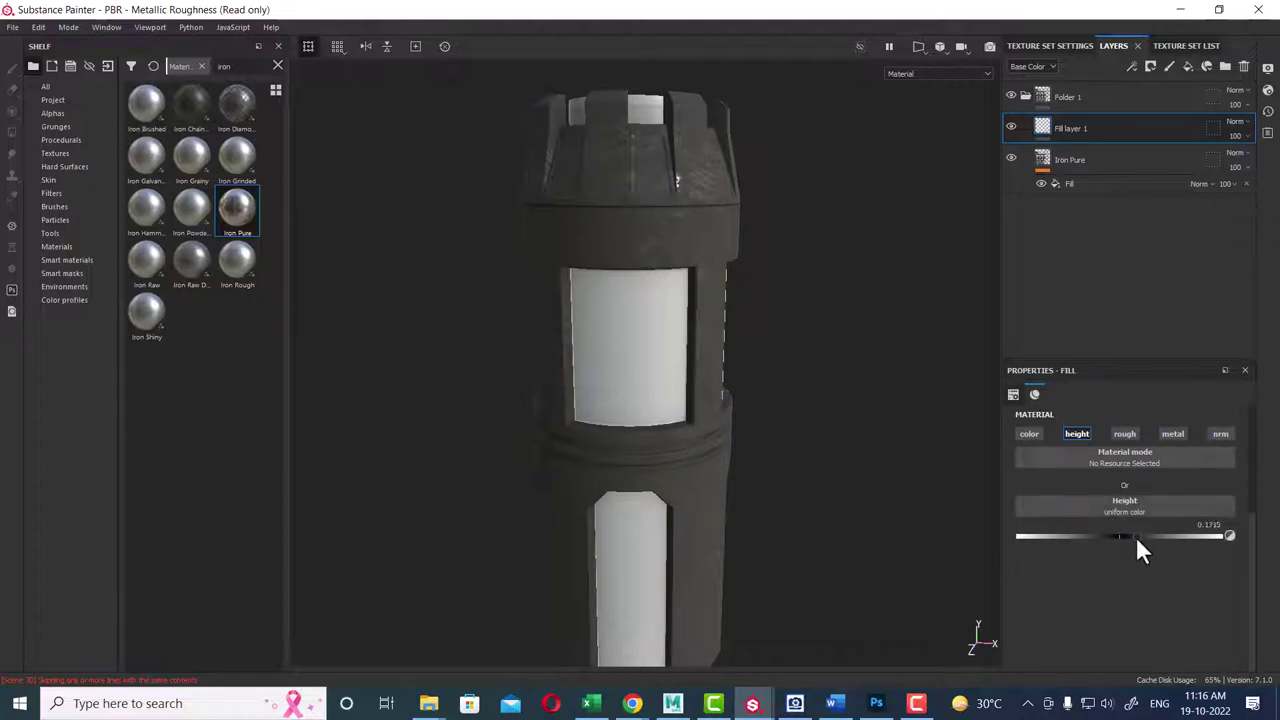
left_click(75, 115)
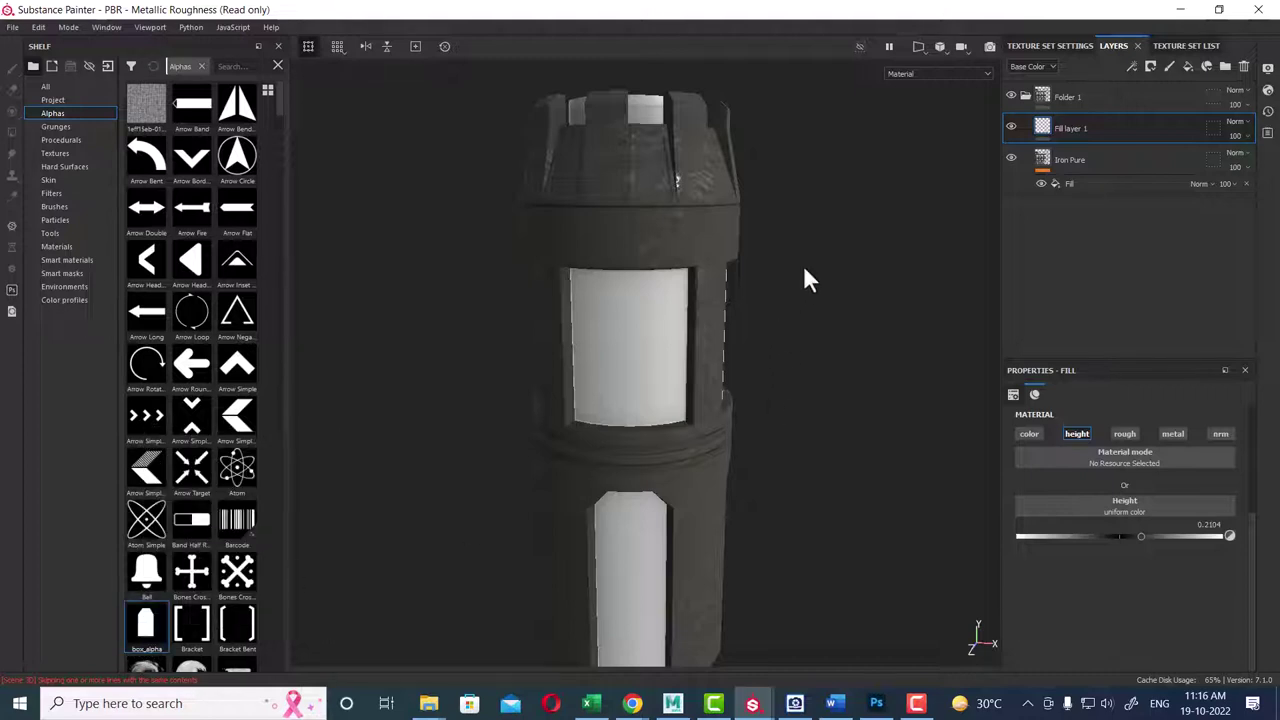
left_click_drag(803, 265, 815, 321, "alt")
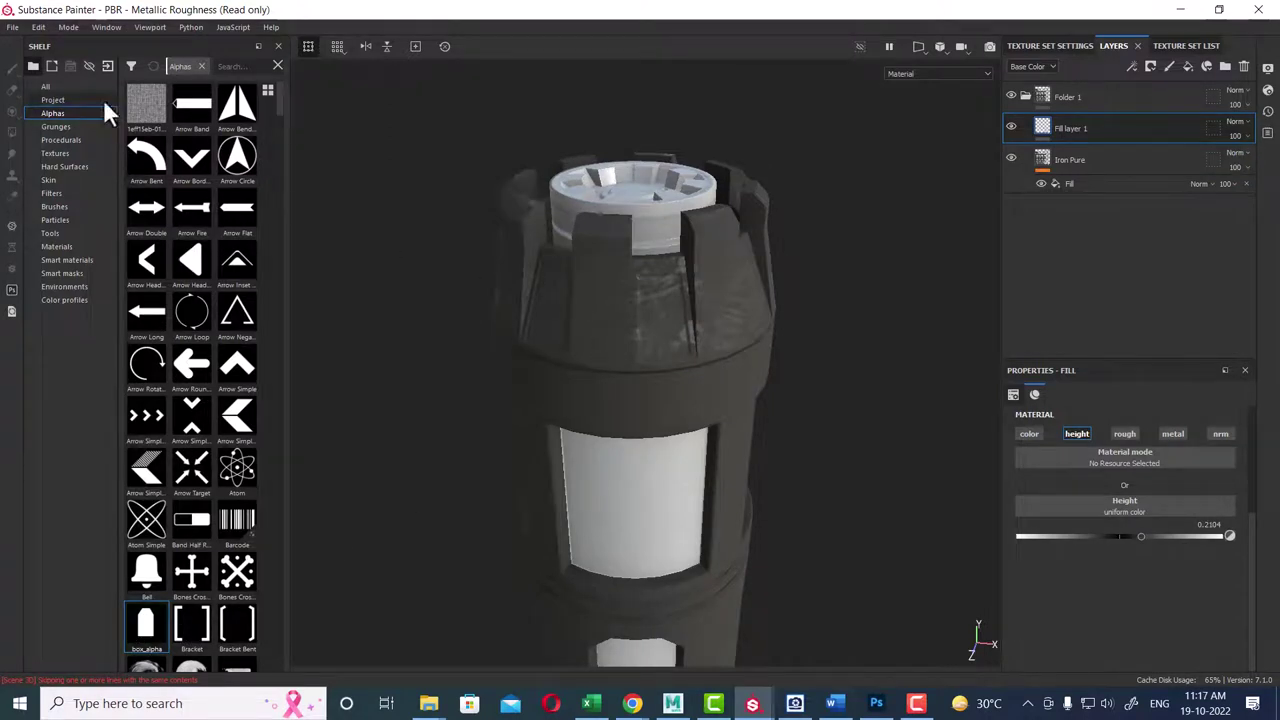
- Add a black mask to Fill layer 1
right_click(1081, 121)
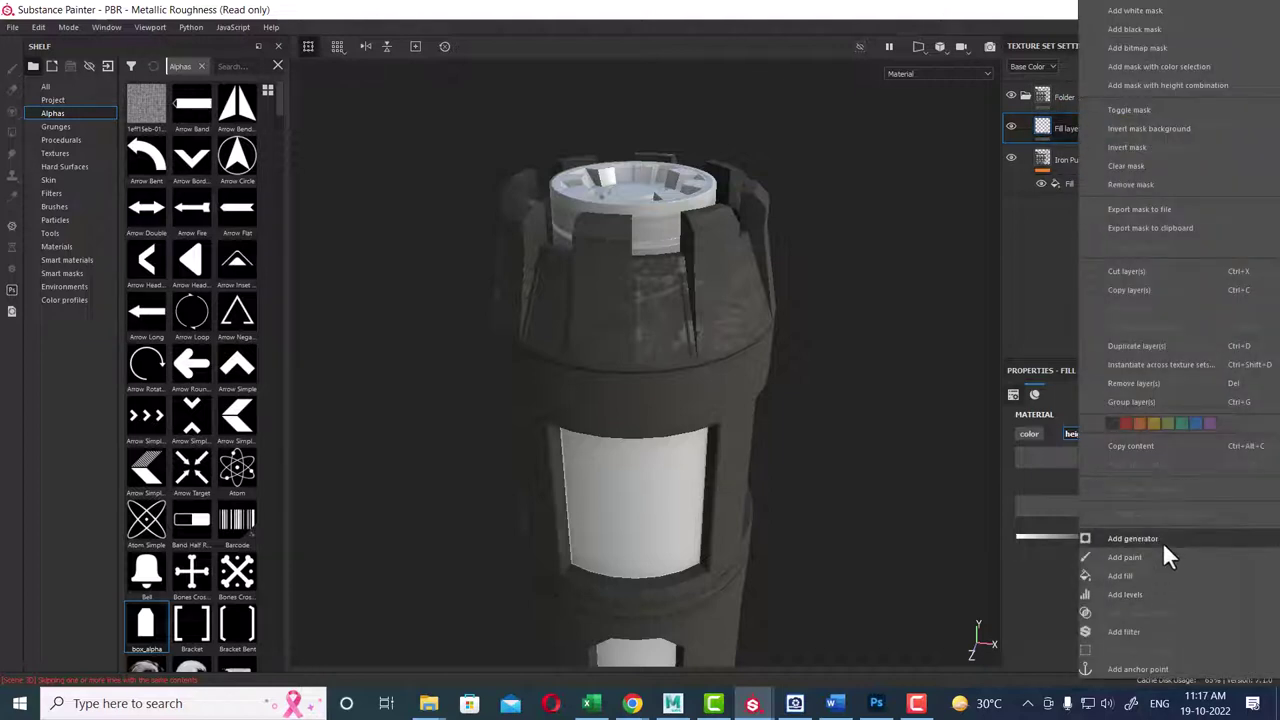
left_click(1175, 31)
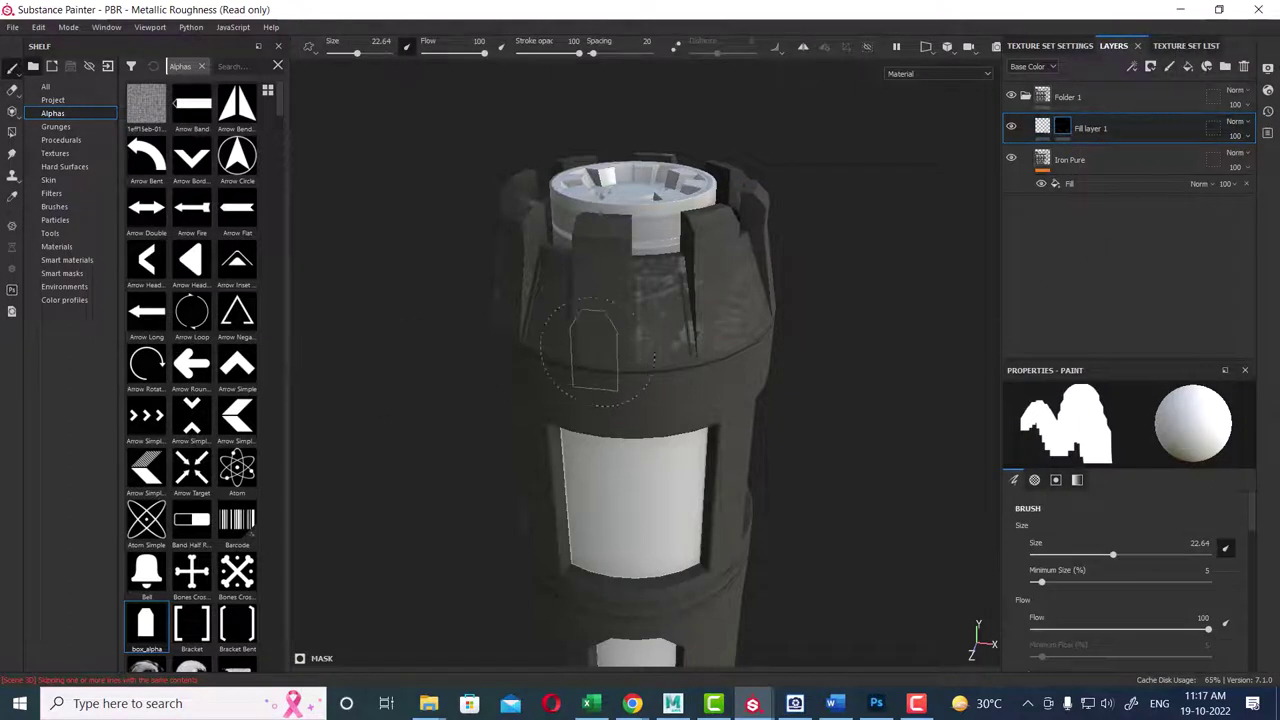
left_click_drag(597, 352, 660, 358, "alt")
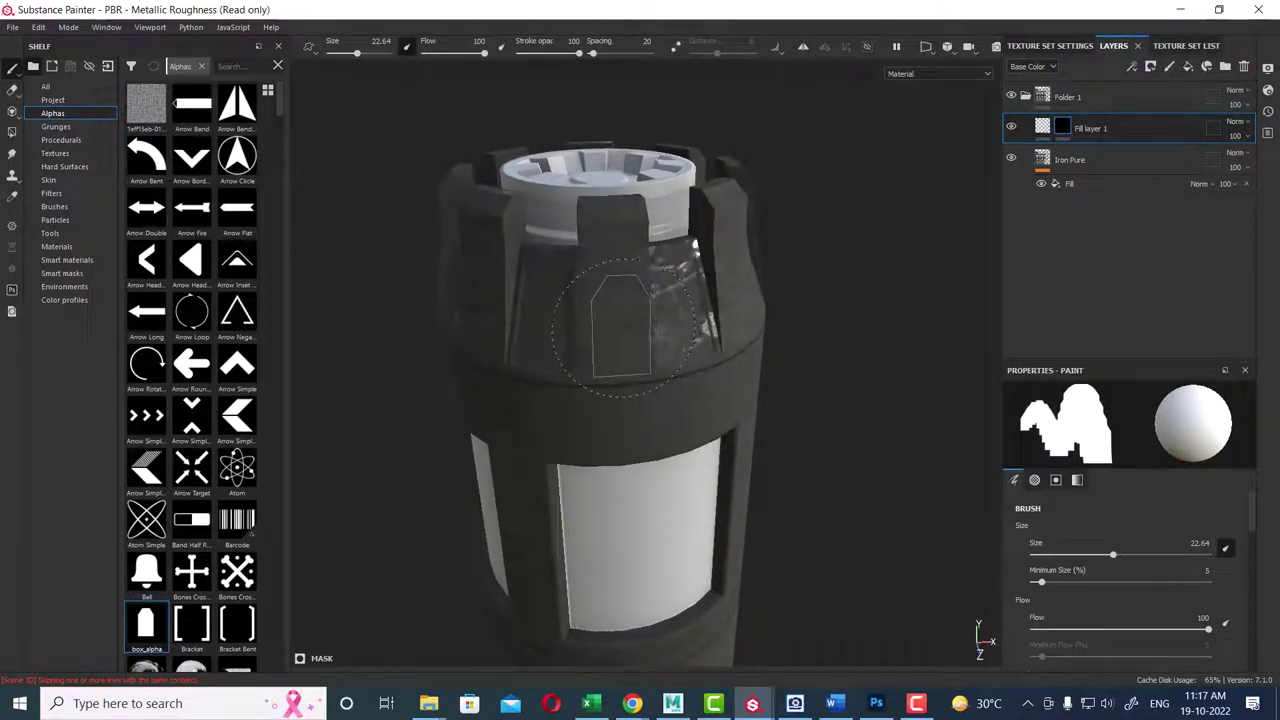
mouse_move(860, 352)
left_mouse_down("alt")
mouse_move(850, 340)
mouse_move(846, 523)
mouse_move(809, 380)
left_mouse_up("alt")
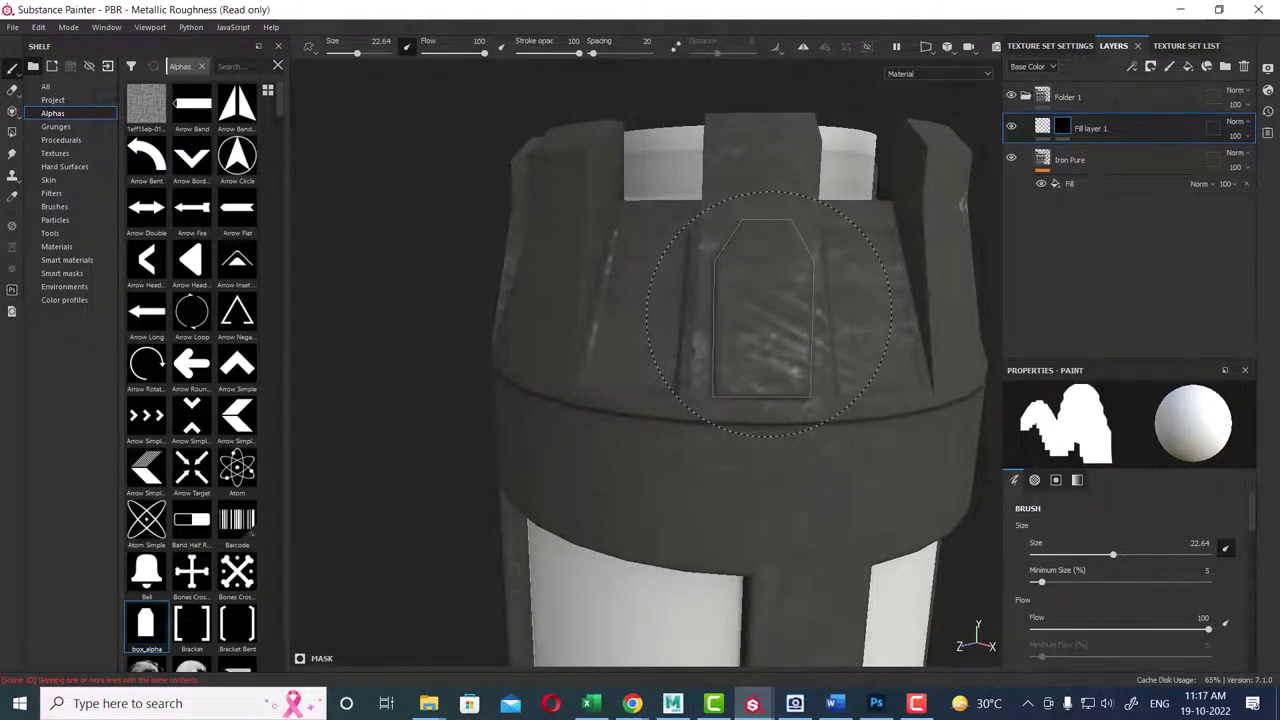
- Orbit and zoom around the canister's top band to inspect it for painting with box_alpha
left_click_drag(768, 312, 812, 350, "alt")
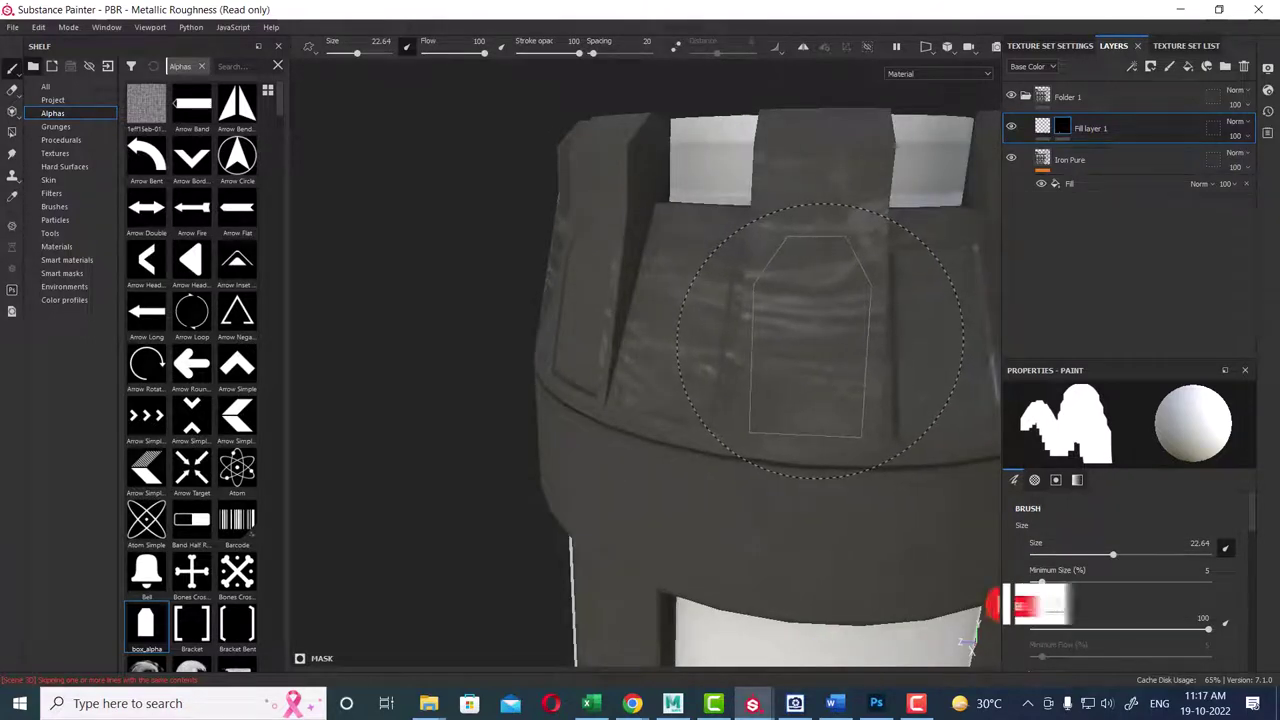
mouse_move(830, 360)
left_mouse_down("alt")
mouse_move(540, 365)
mouse_move(760, 322)
mouse_move(591, 337)
mouse_move(699, 333)
mouse_move(692, 285)
left_mouse_up("alt")
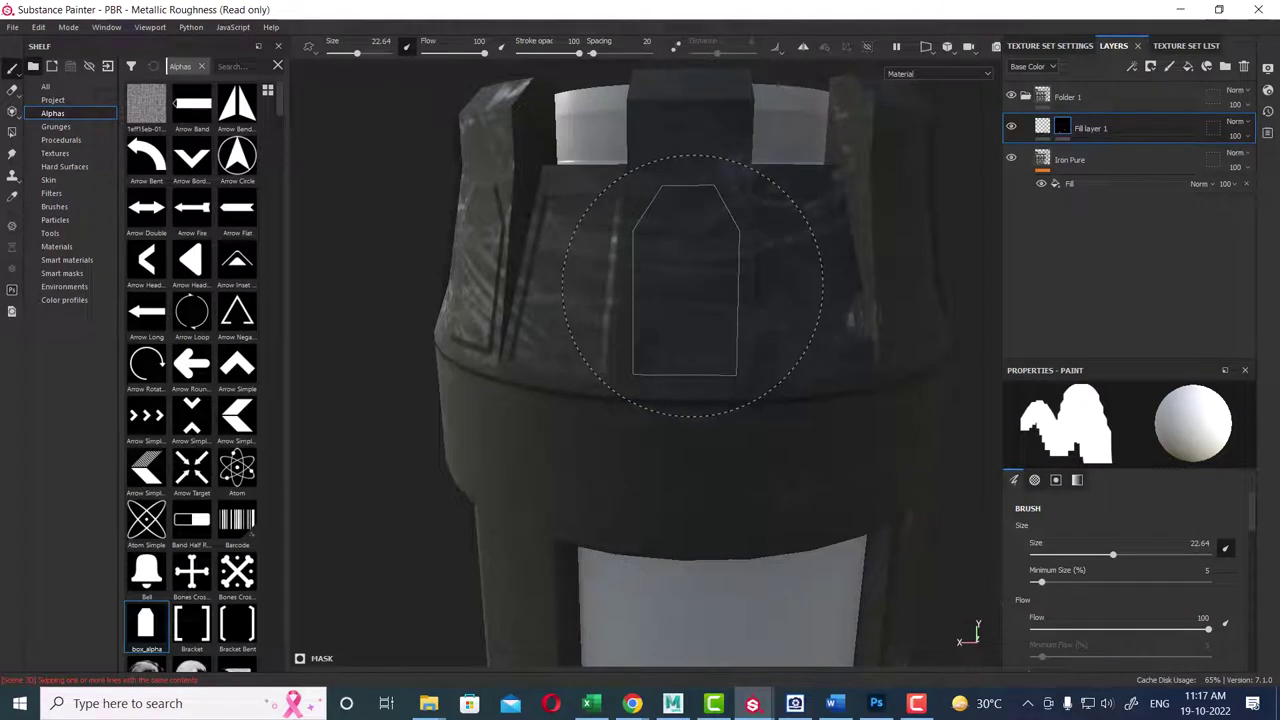
mouse_move(692, 285)
left_mouse_down("alt")
mouse_move(771, 314)
mouse_move(786, 371)
mouse_move(786, 271)
left_mouse_up("alt")
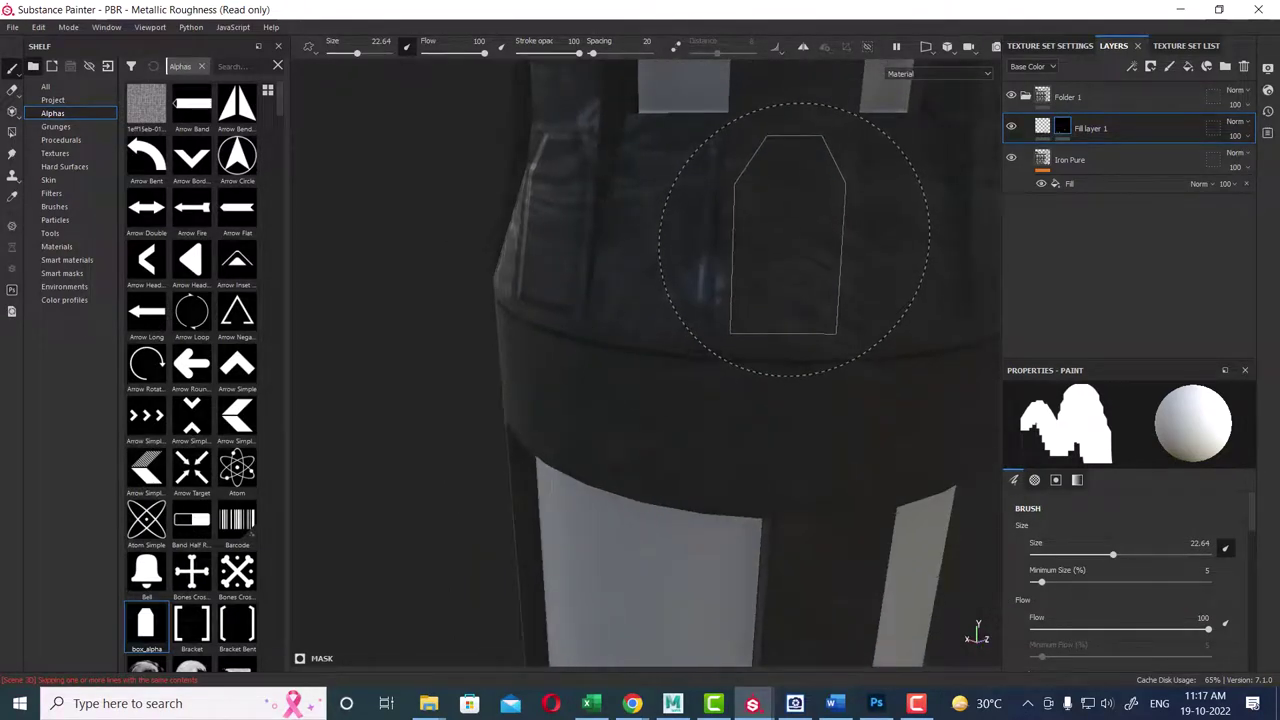
mouse_move(843, 286)
left_mouse_down("alt")
mouse_move(586, 294)
mouse_move(771, 257)
mouse_move(686, 229)
mouse_move(757, 300)
mouse_move(757, 286)
left_mouse_up("alt")
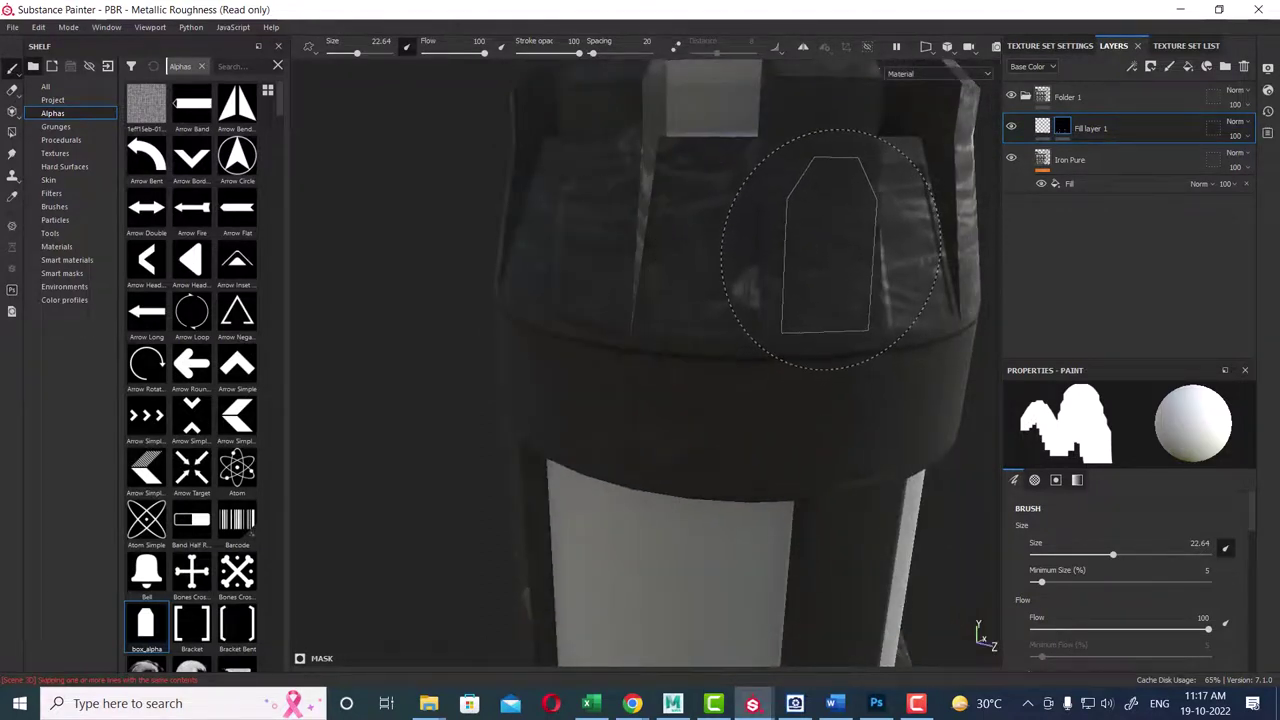
mouse_move(814, 263)
left_mouse_down("alt")
mouse_move(771, 257)
mouse_move(845, 243)
left_mouse_up("alt")
middle_click_drag(809, 257, 646, 286, "alt")
mouse_move(646, 286)
left_mouse_down("alt")
mouse_move(686, 277)
mouse_move(636, 281)
left_mouse_up("alt")
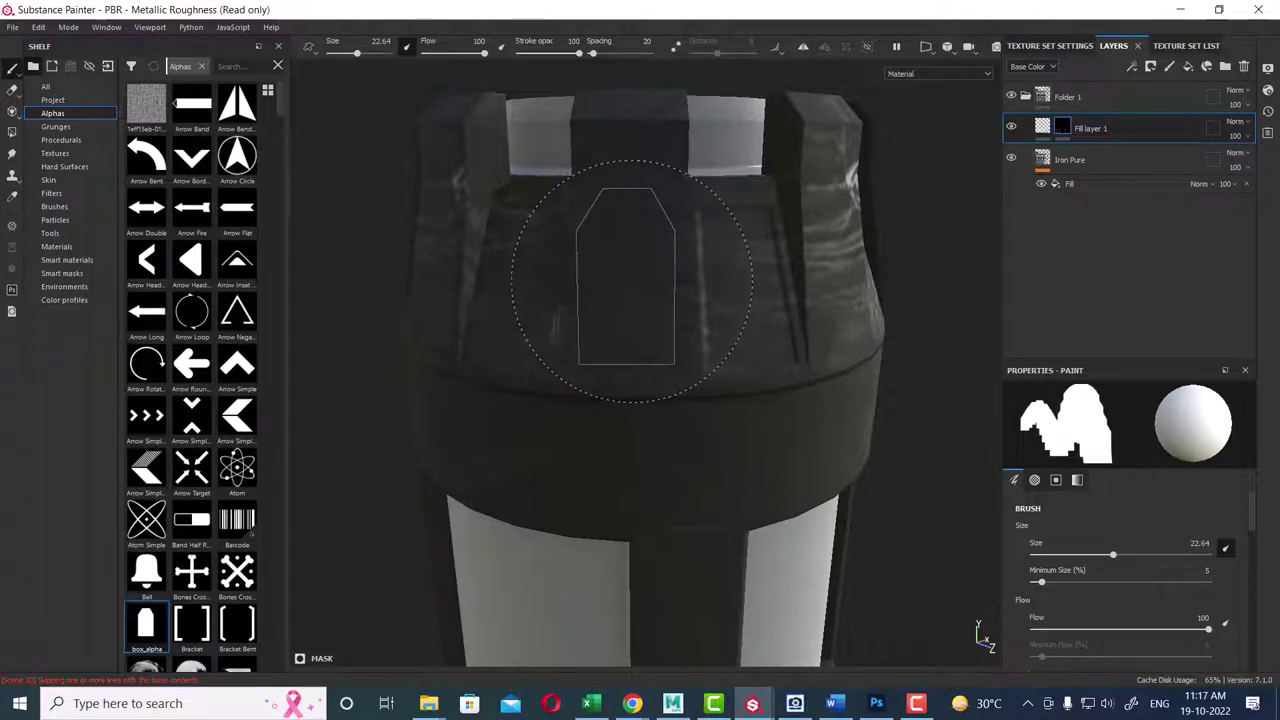
right_click_drag(636, 281, 657, 314, "alt")
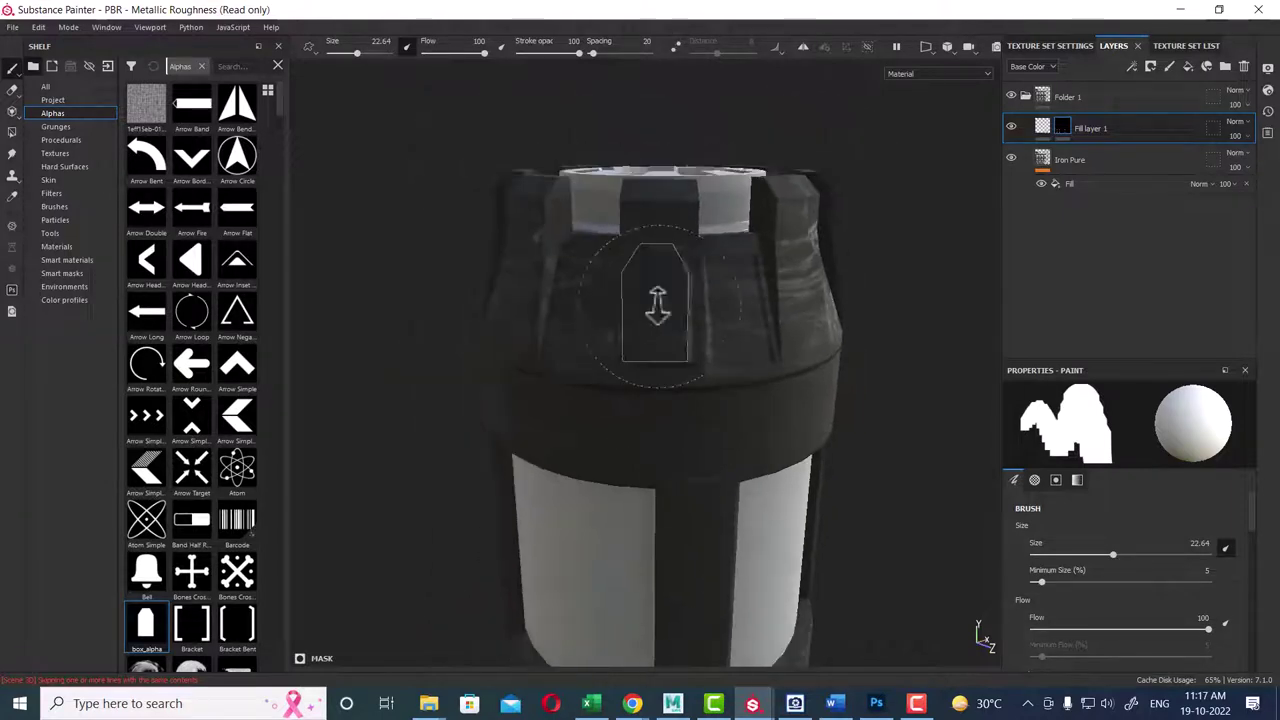
middle_click_drag(657, 314, 597, 321, "alt")
mouse_move(597, 321)
left_mouse_down("alt")
mouse_move(671, 380)
mouse_move(640, 303)
left_mouse_up("alt")
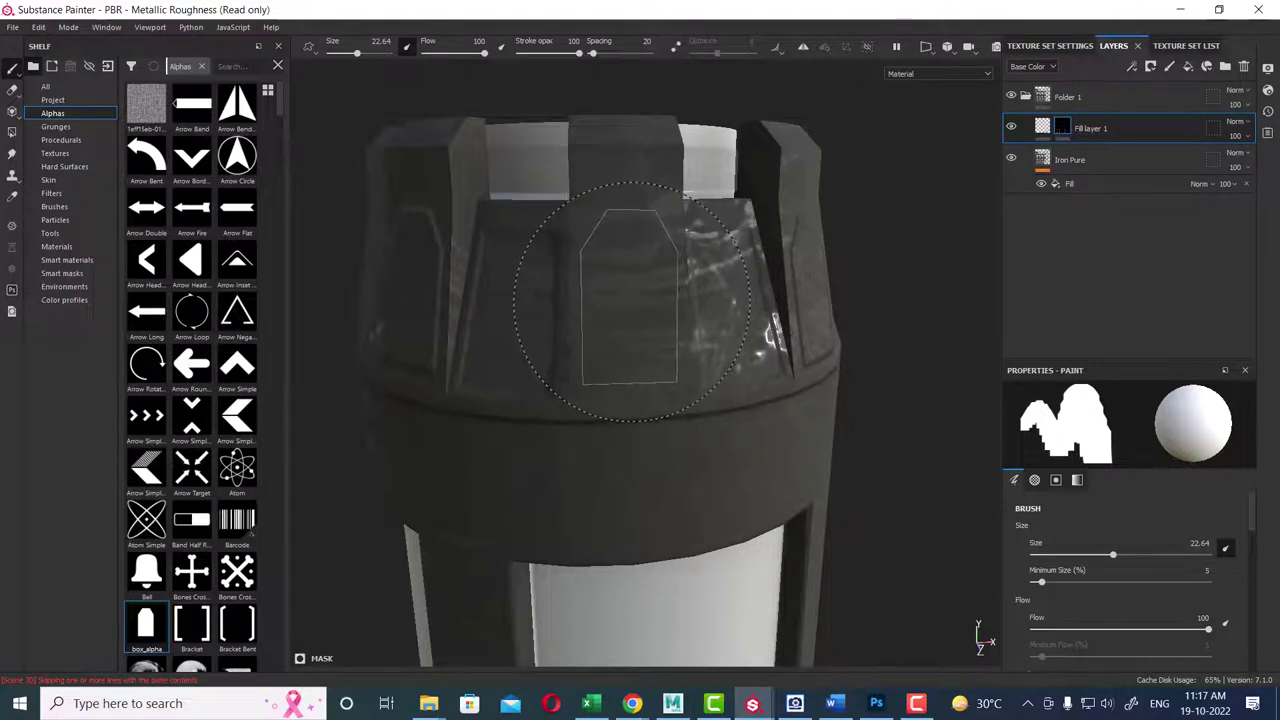
right_click_drag(632, 300, 574, 249, "alt")
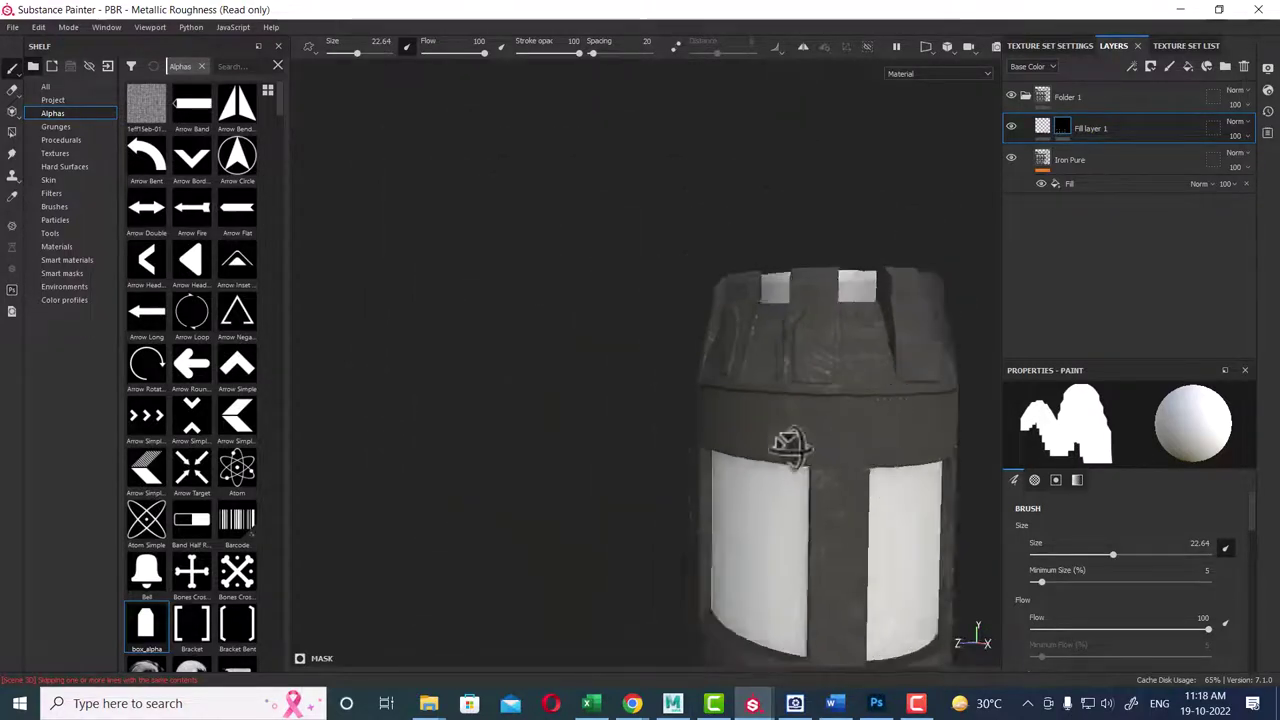
mouse_move(574, 249)
left_mouse_down("alt")
mouse_move(585, 370)
mouse_move(895, 362)
left_mouse_up("alt")
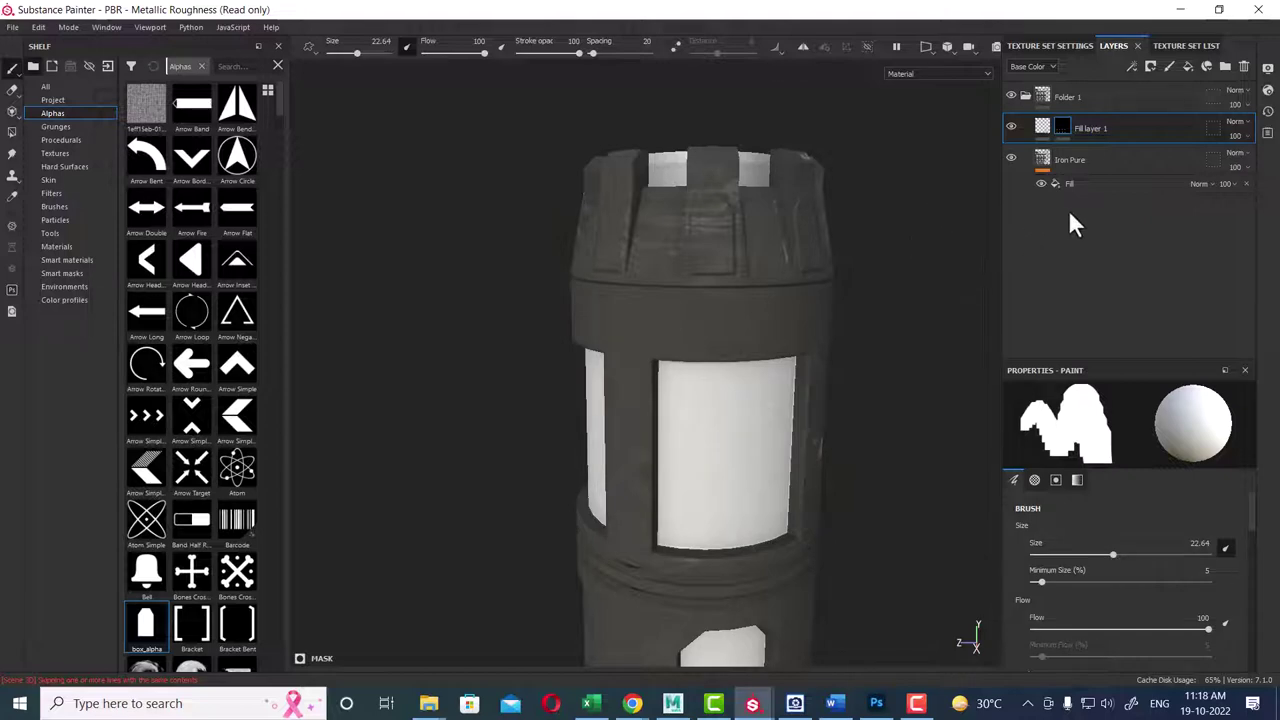
- Create Fill layer 2 above Fill layer 1, consulting the Word notes before and after
left_click(835, 703)
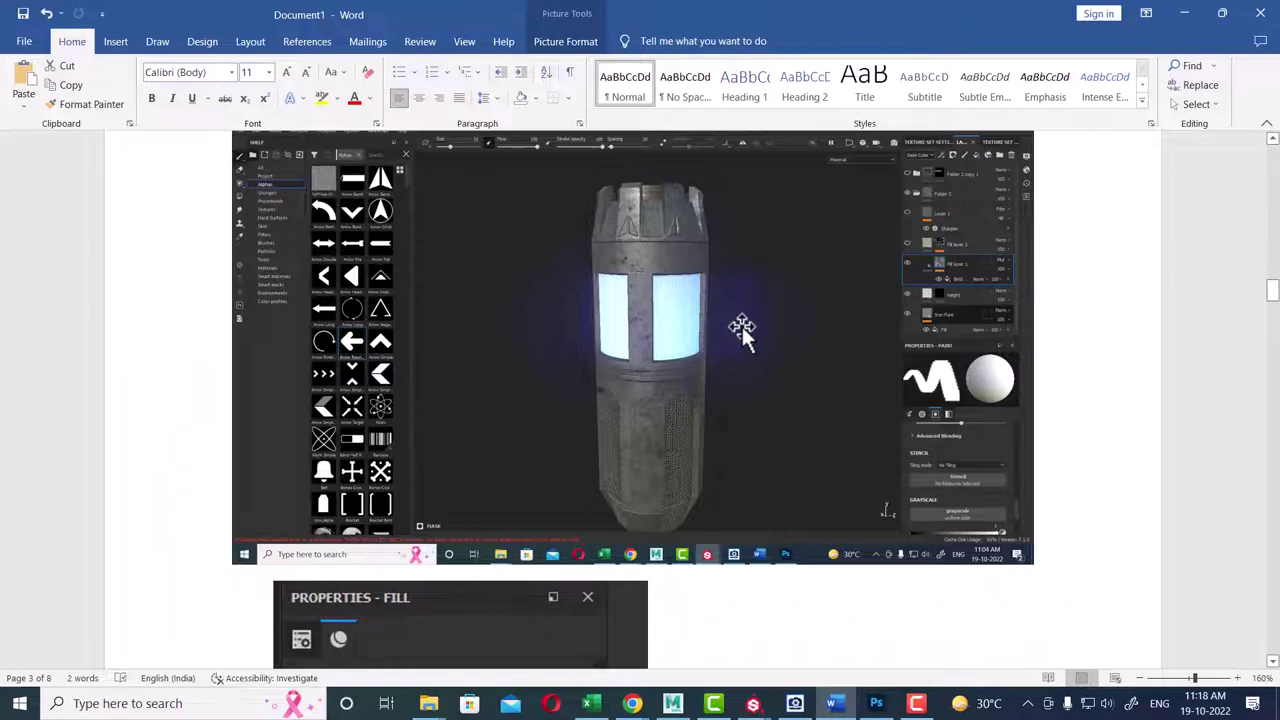
left_click(752, 703)
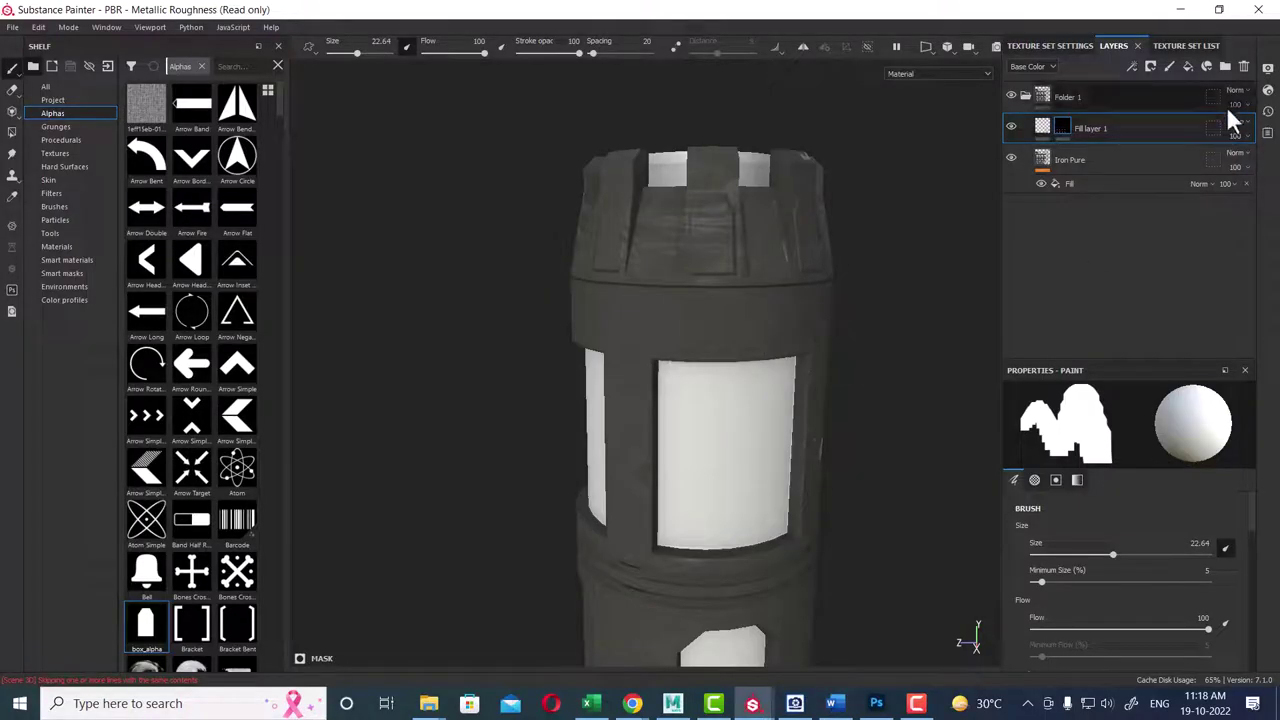
left_click(1186, 66)
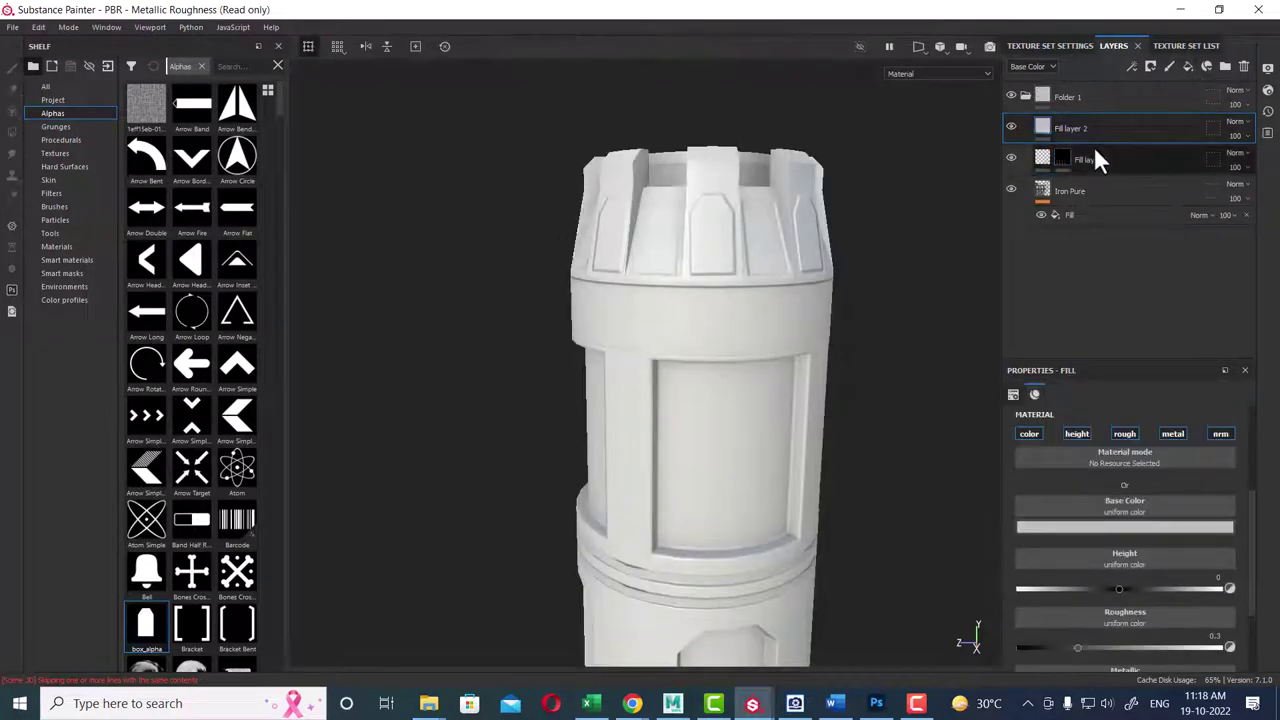
key("alt+Tab")
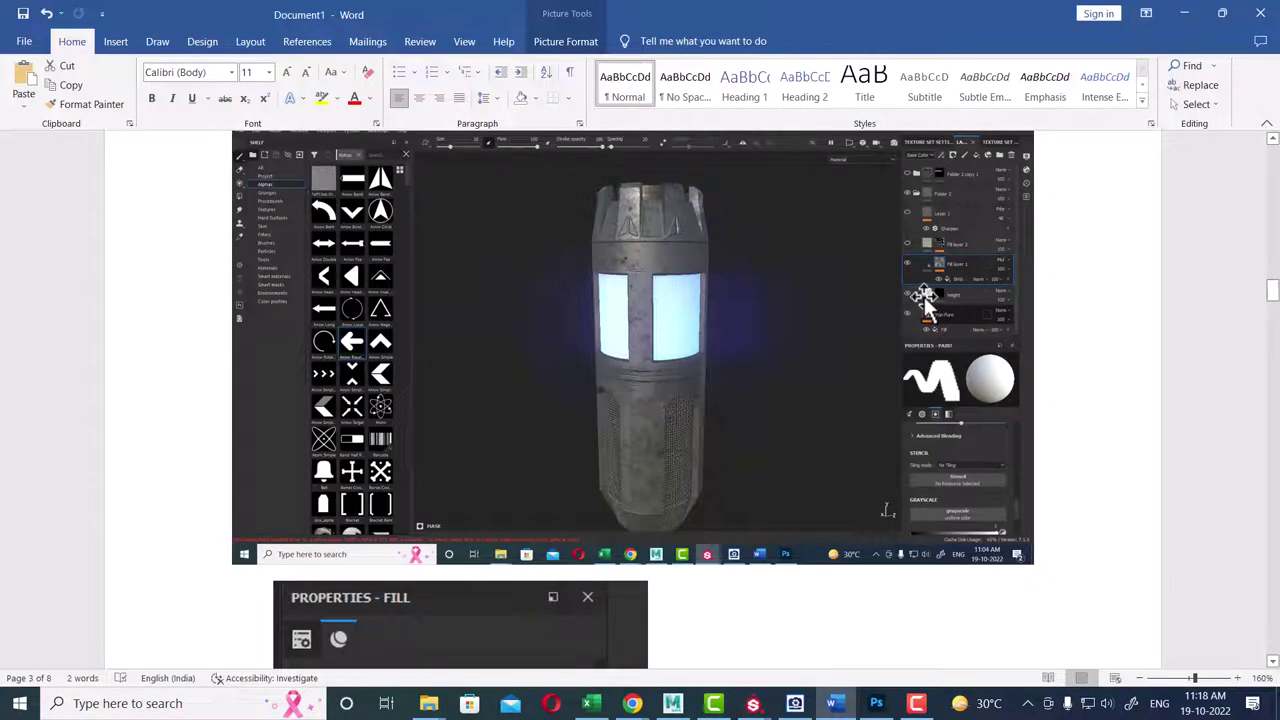
key("alt+Tab")
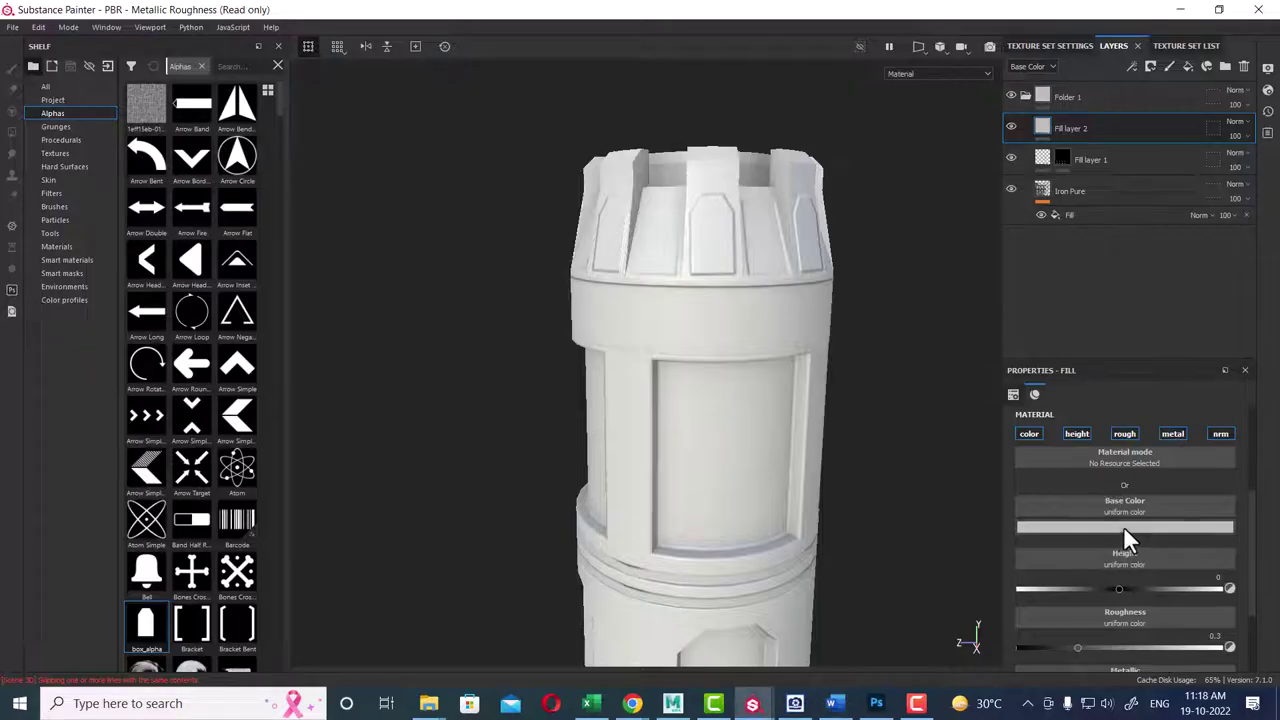
- Sample Fill layer 2's dark grey base colour from the ACDSee concept image, then show the Word notes
left_click(1127, 530)
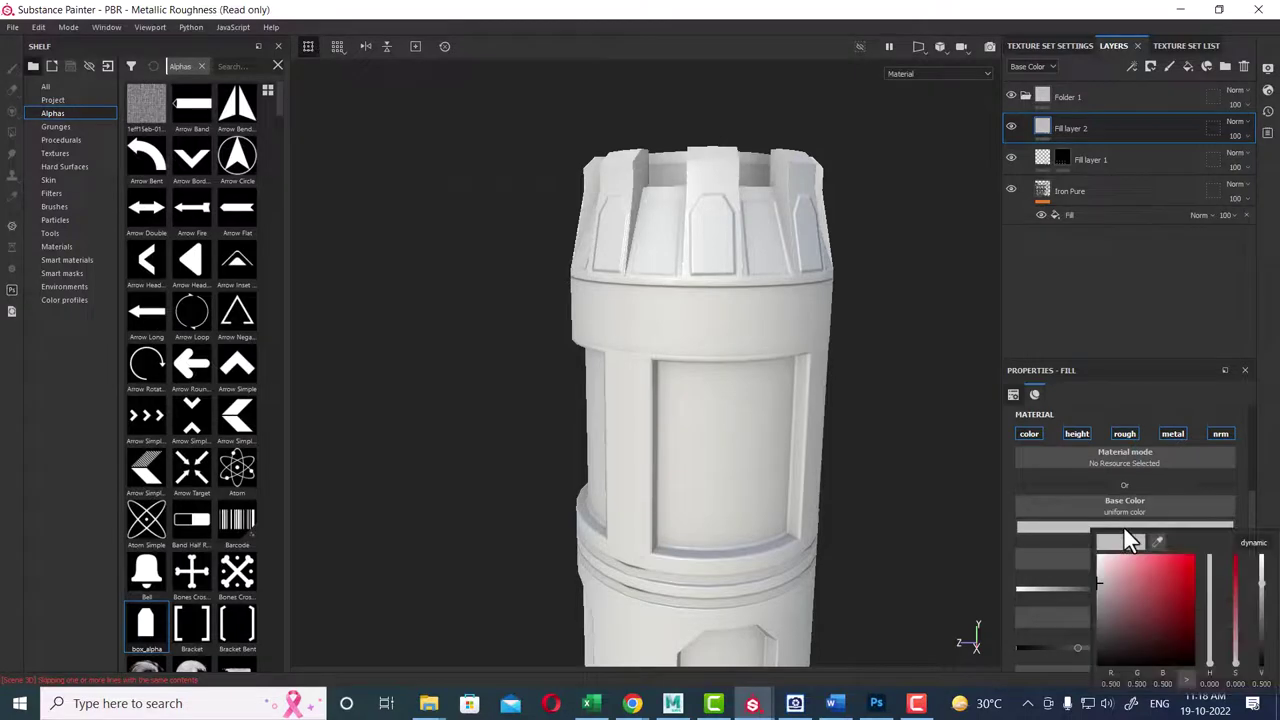
left_click(795, 703)
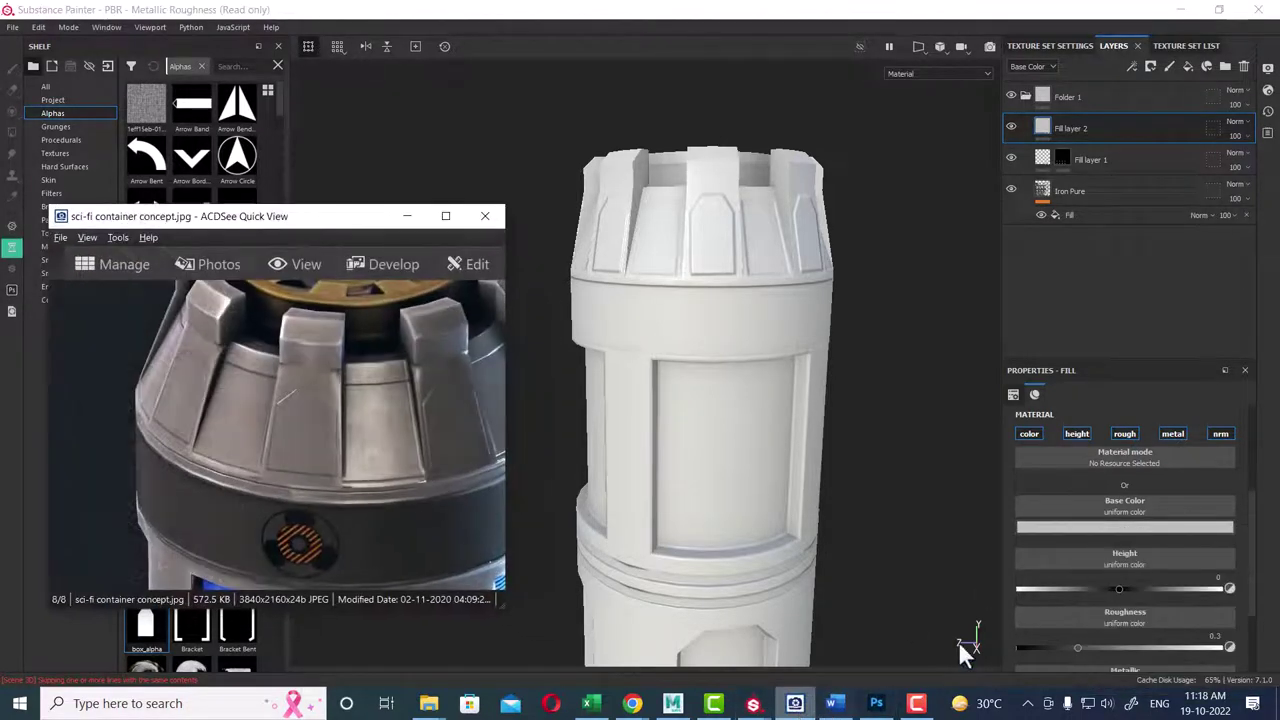
left_click(1120, 532)
left_click(1156, 534)
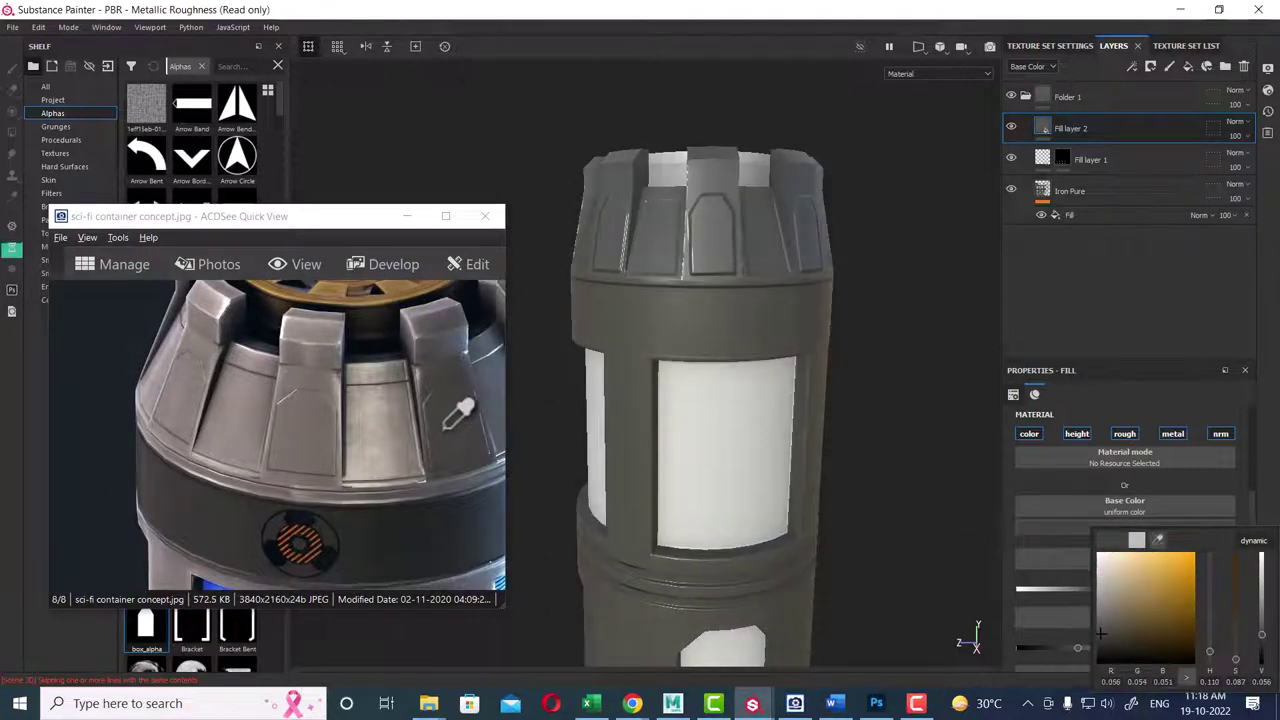
left_click(416, 219)
left_click_drag(846, 394, 832, 372, "alt")
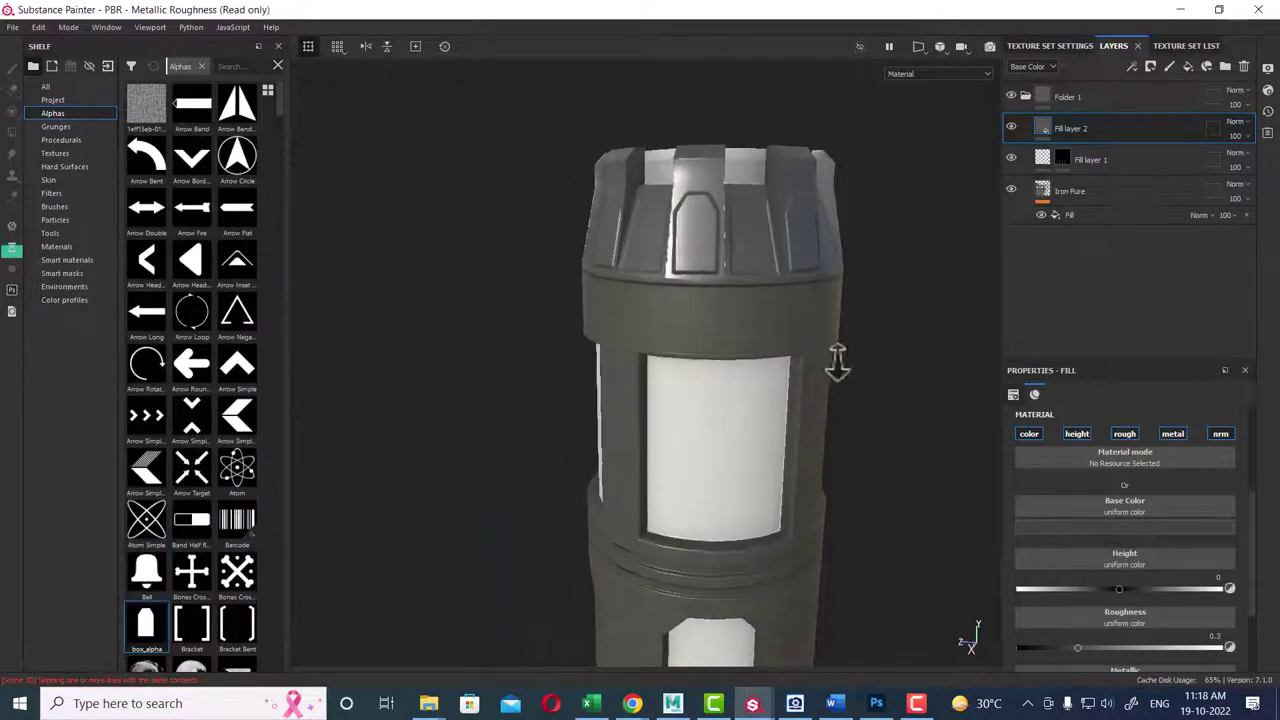
key("alt+Tab")
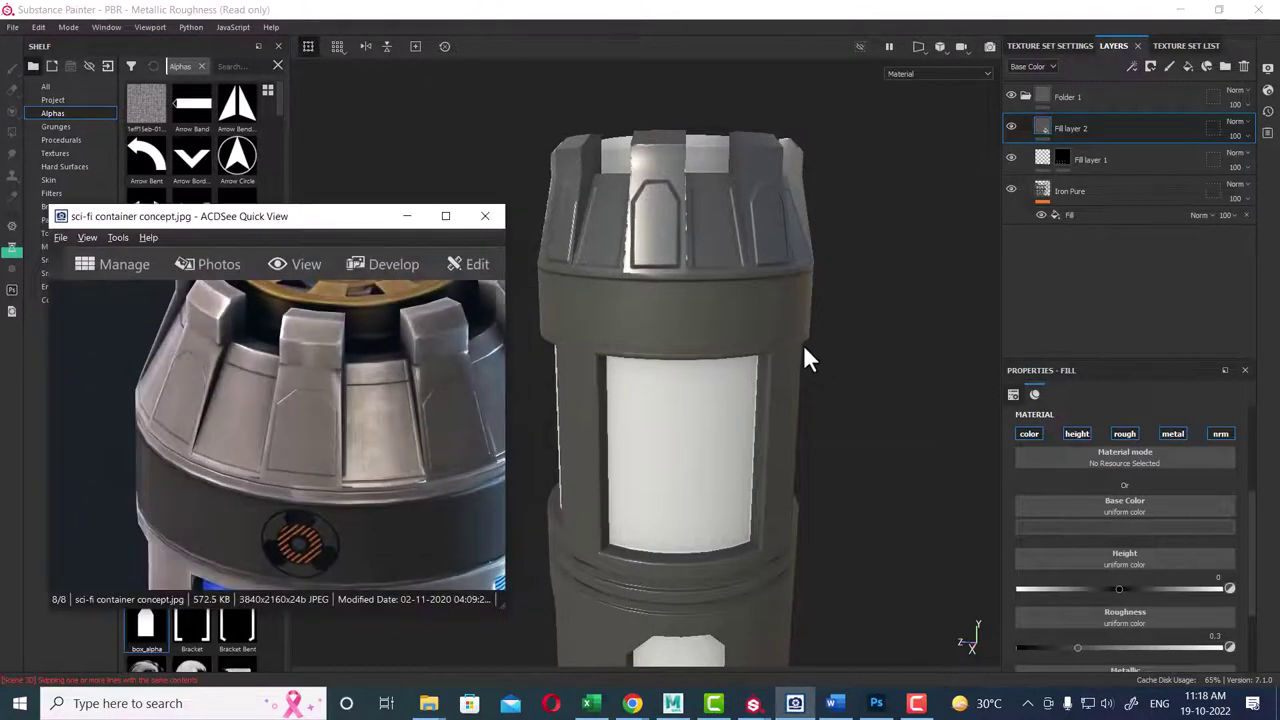
left_click(406, 216)
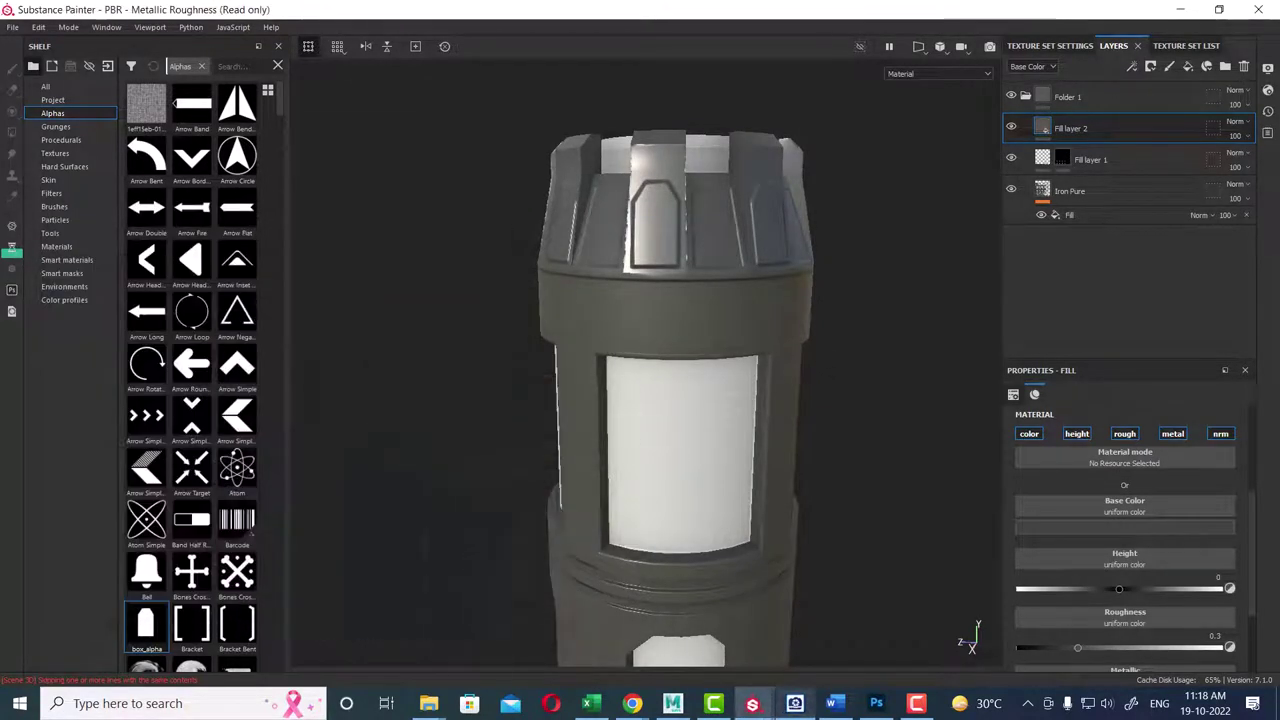
left_click(835, 703)
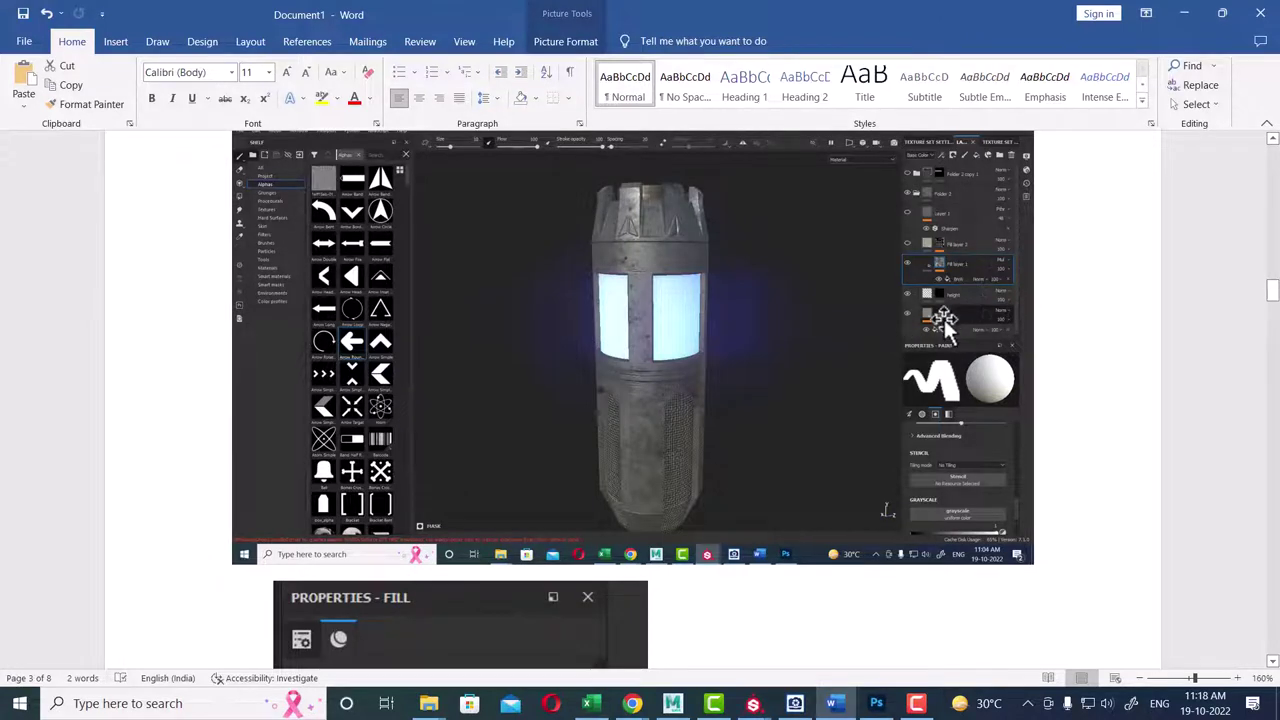
- After reading further in the Word notes, add a black mask to Fill layer 2 to hide its grey
scroll(944, 320, "down", 2)
scroll(944, 320, "down", 2)
scroll(944, 322, "down", 2)
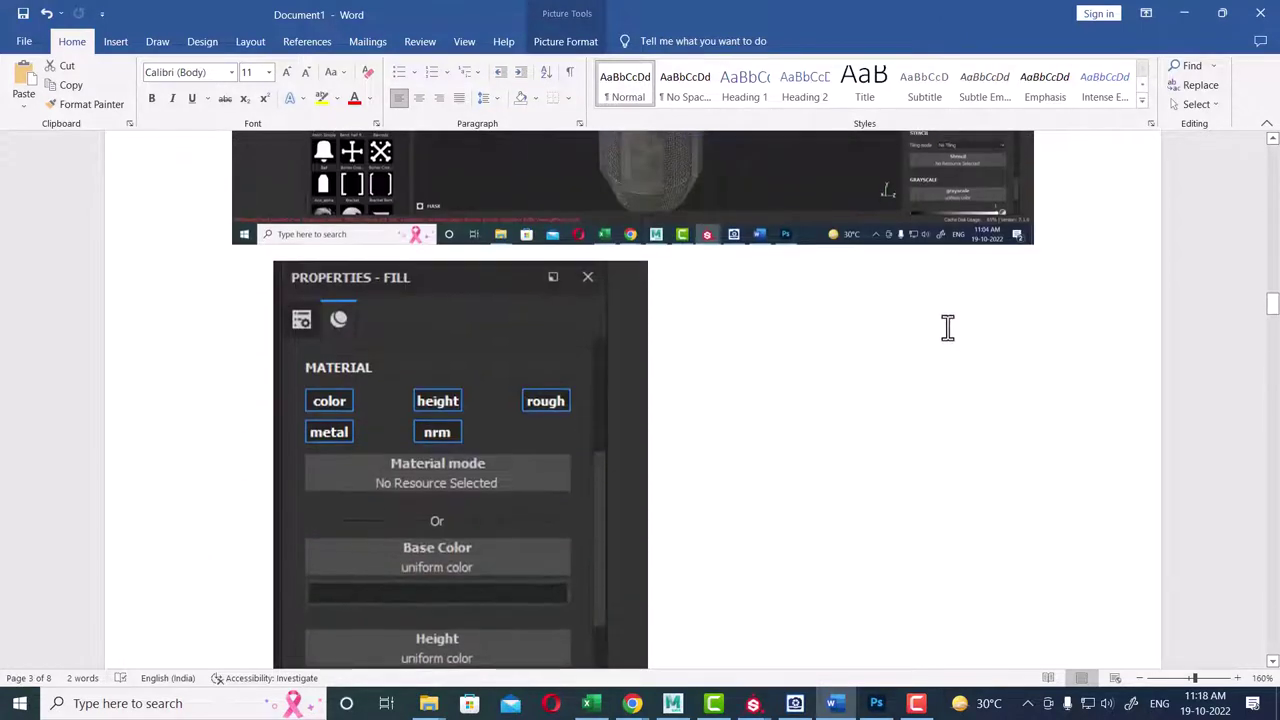
scroll(711, 535, "down", 3)
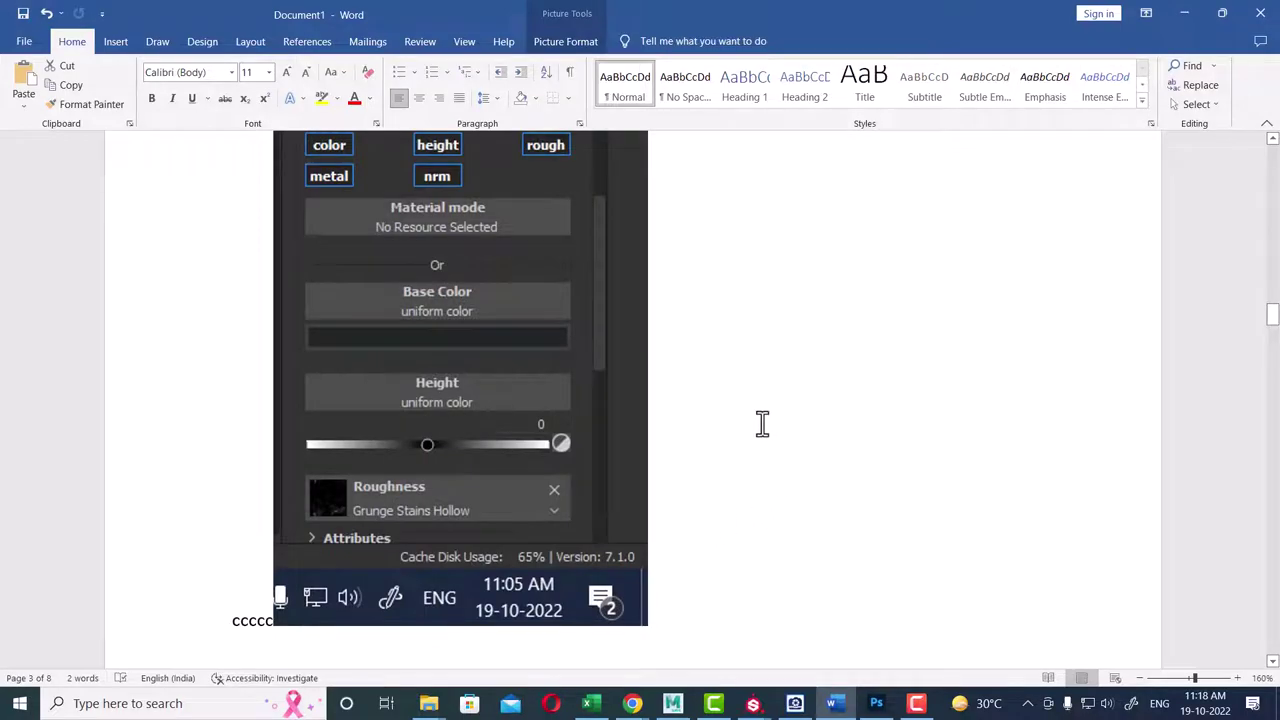
left_click(1187, 14)
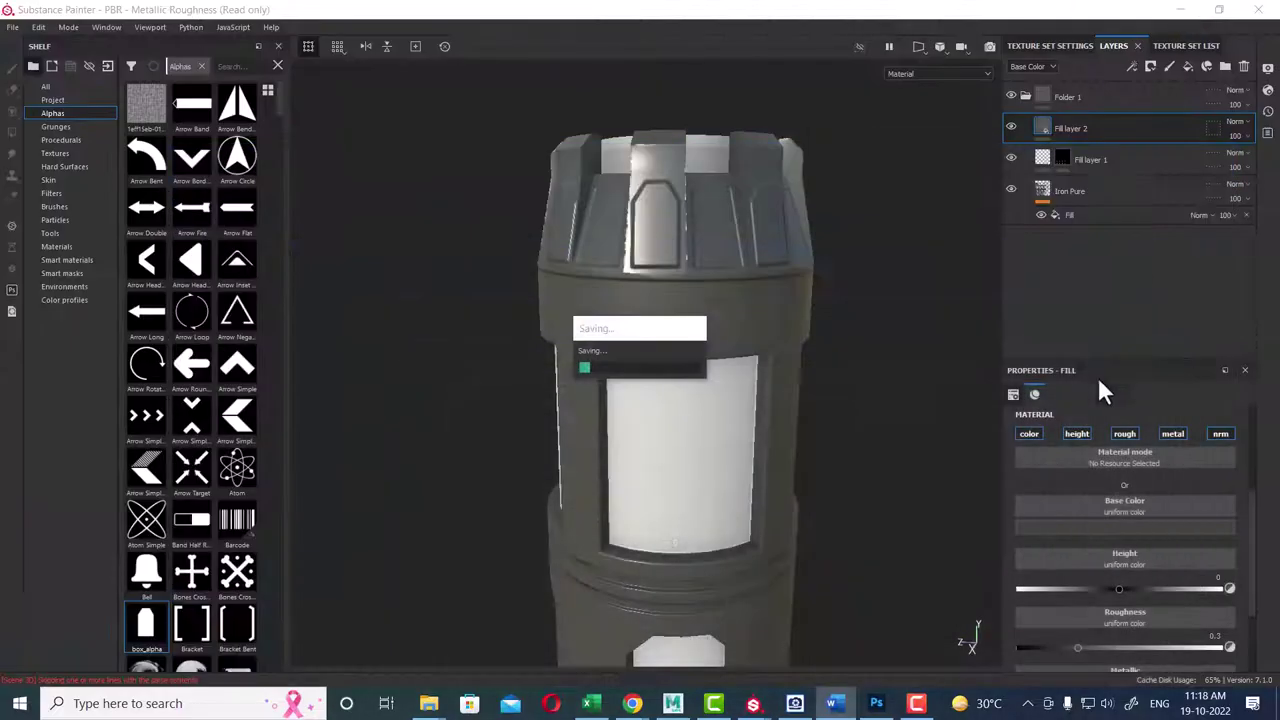
right_click(1102, 130)
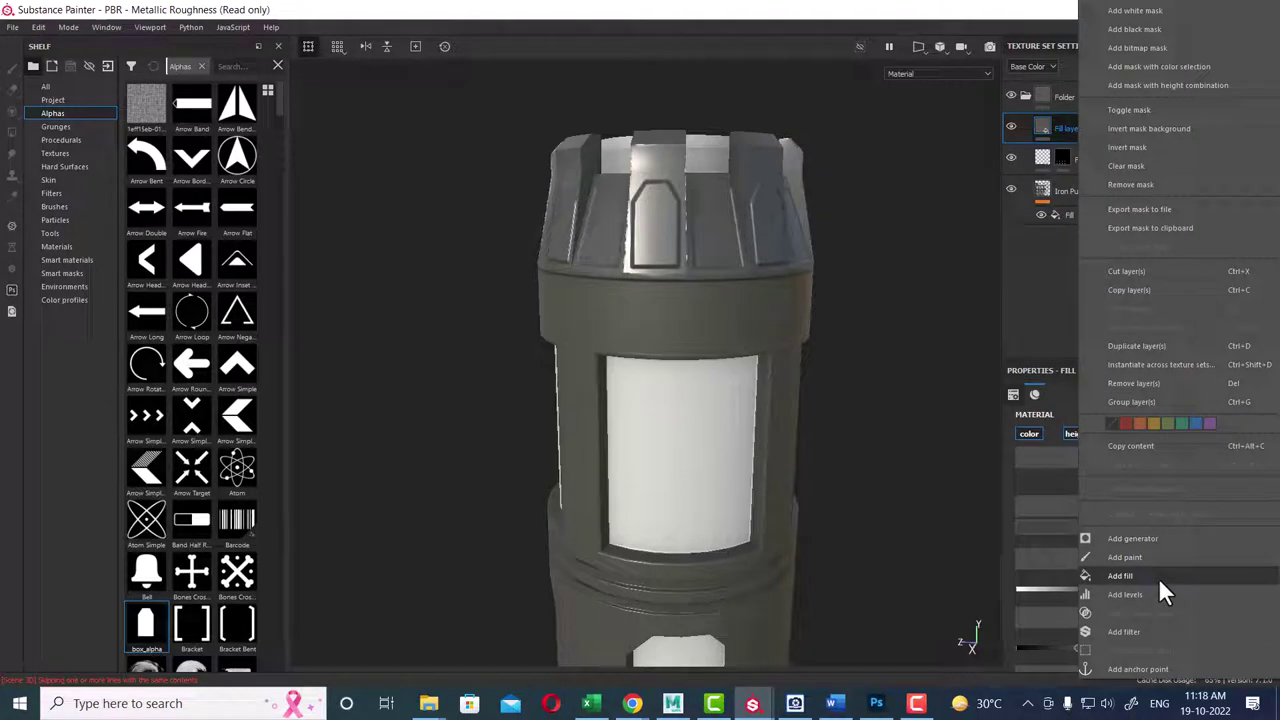
left_click(1170, 31)
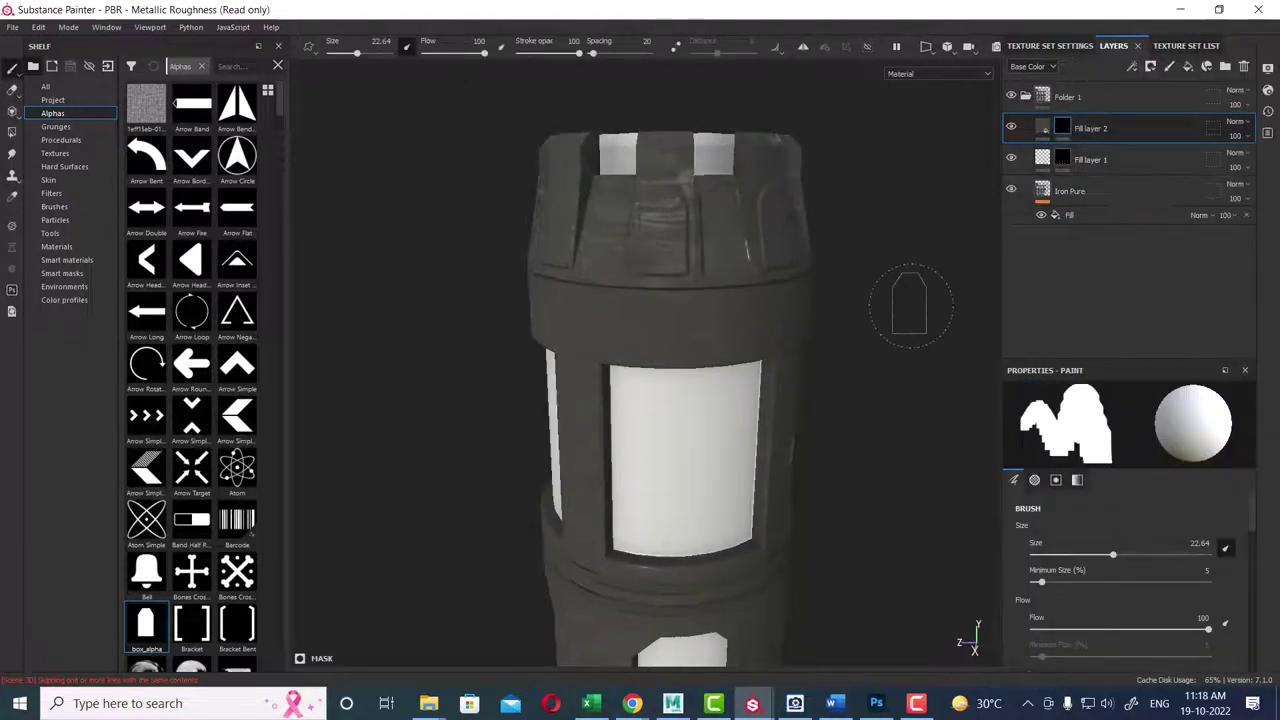
key("alt+Tab")
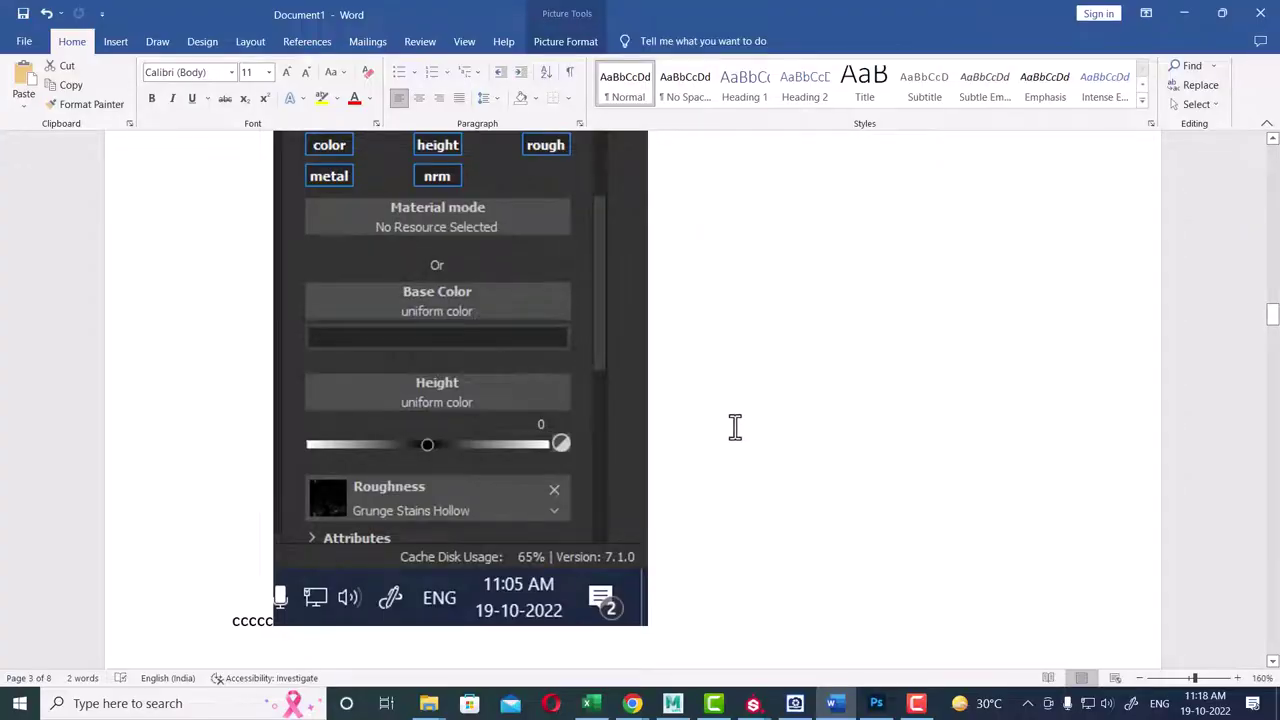
key("alt+Tab")
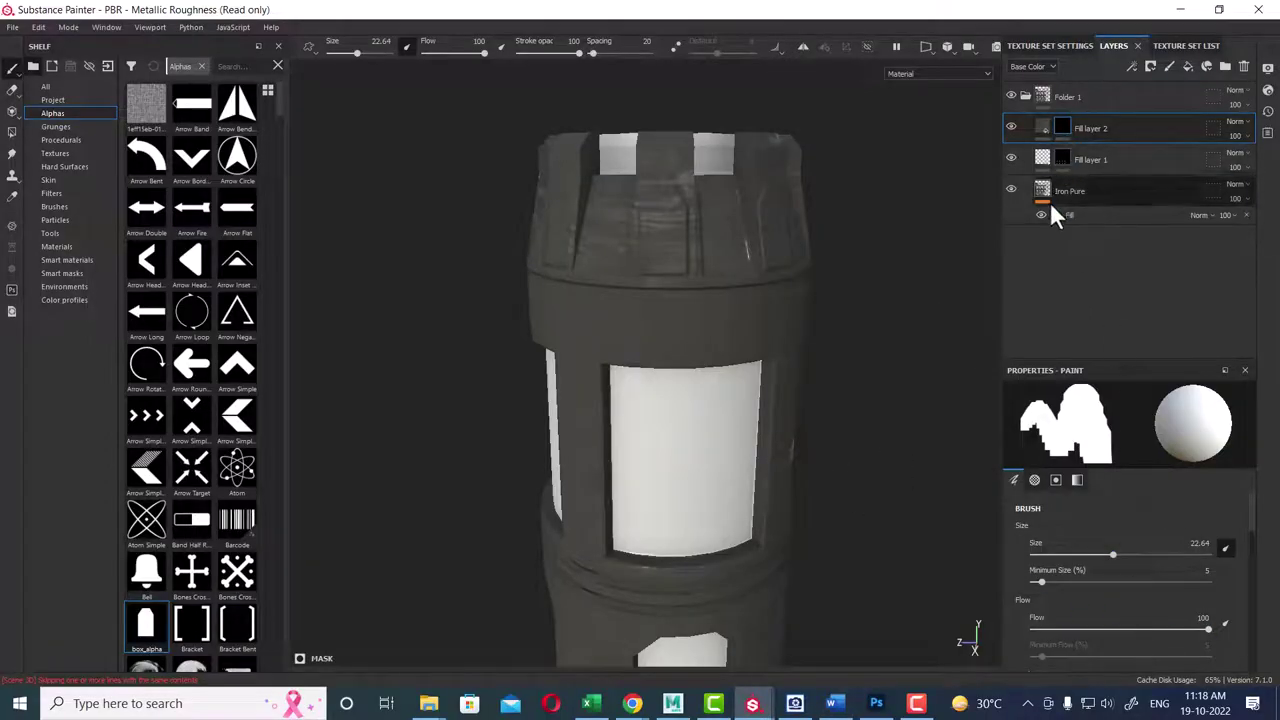
- Assign Grunge Stains Large Hollow to Fill layer 2's roughness channel via a 'stain ho' resource search
left_click(1040, 127)
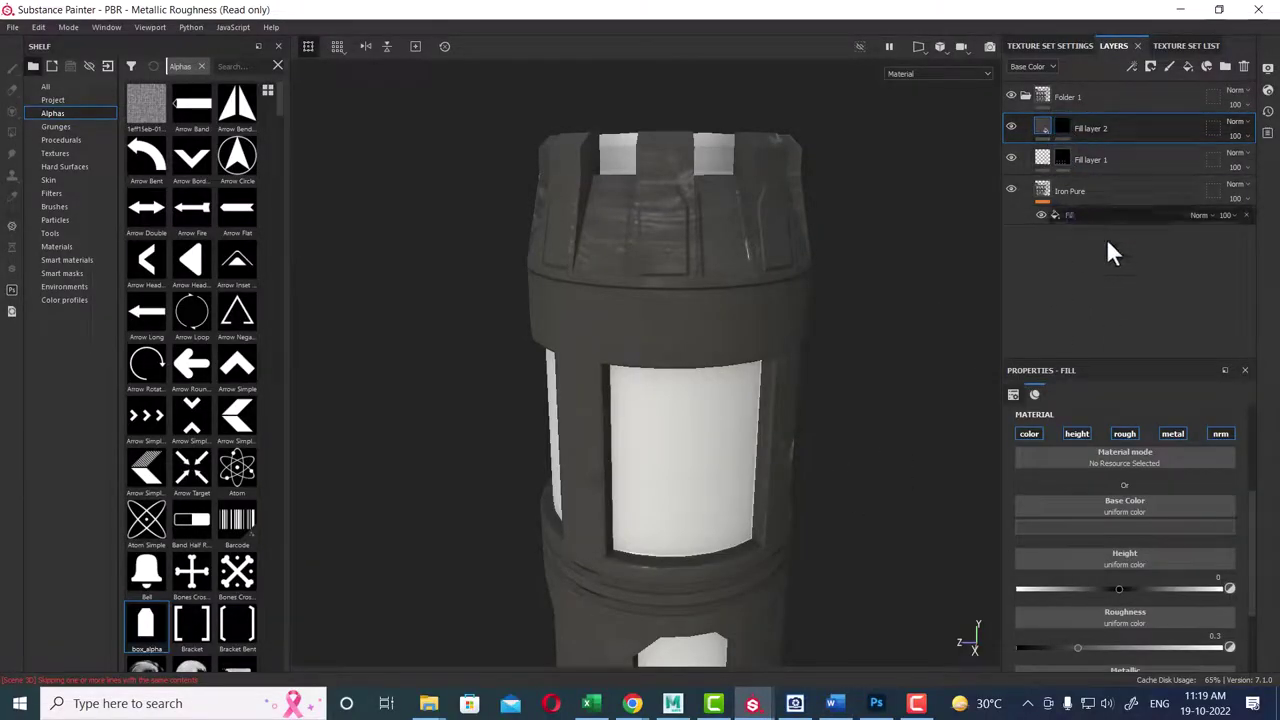
left_click(1122, 621)
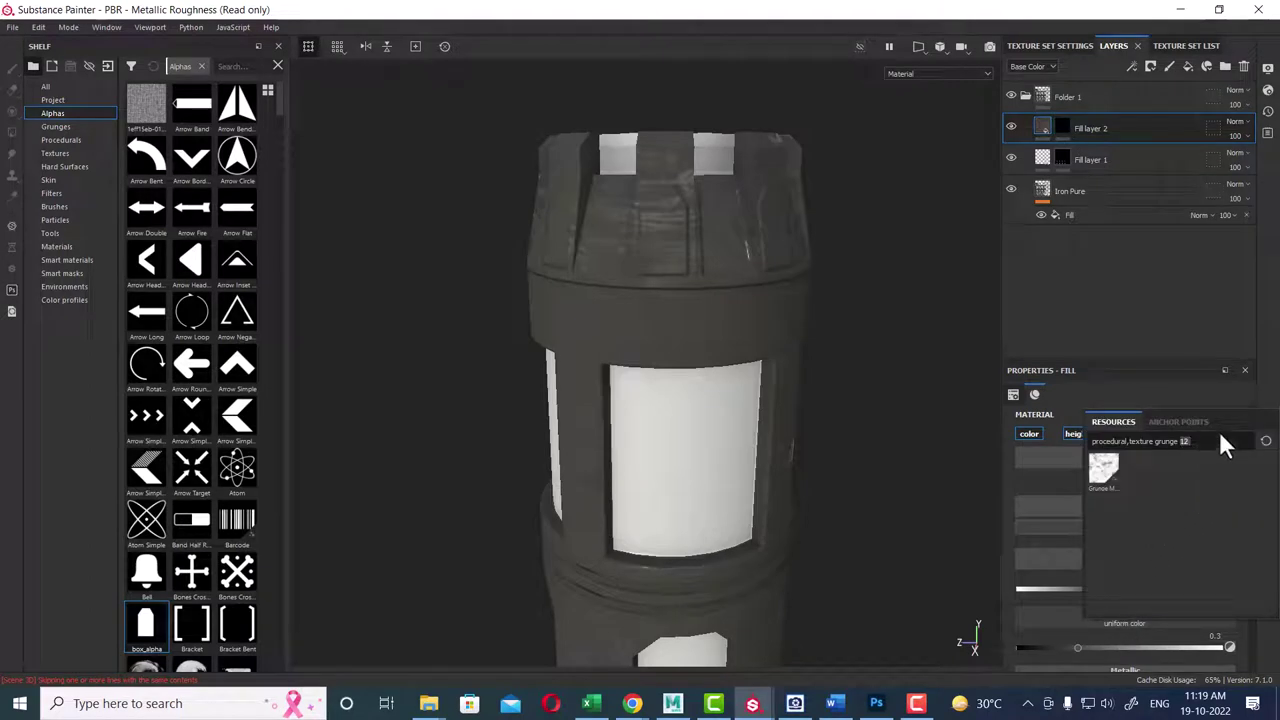
type("stain ")
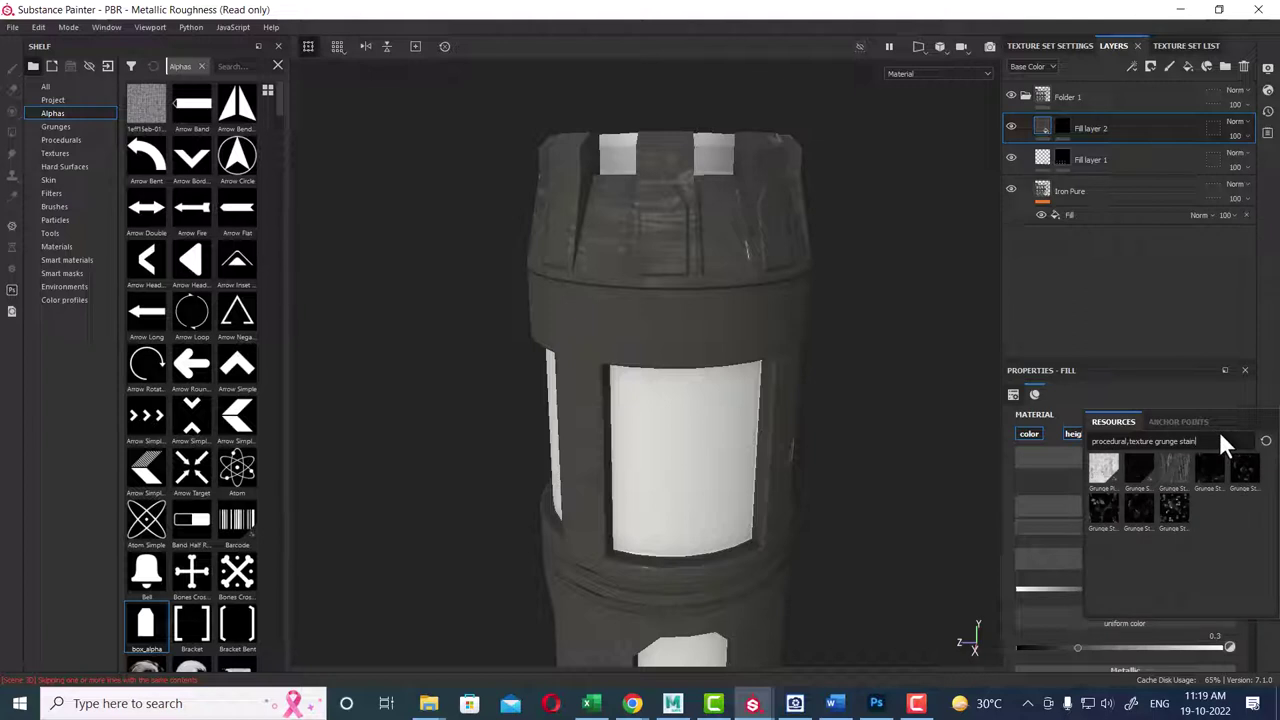
type("hol")
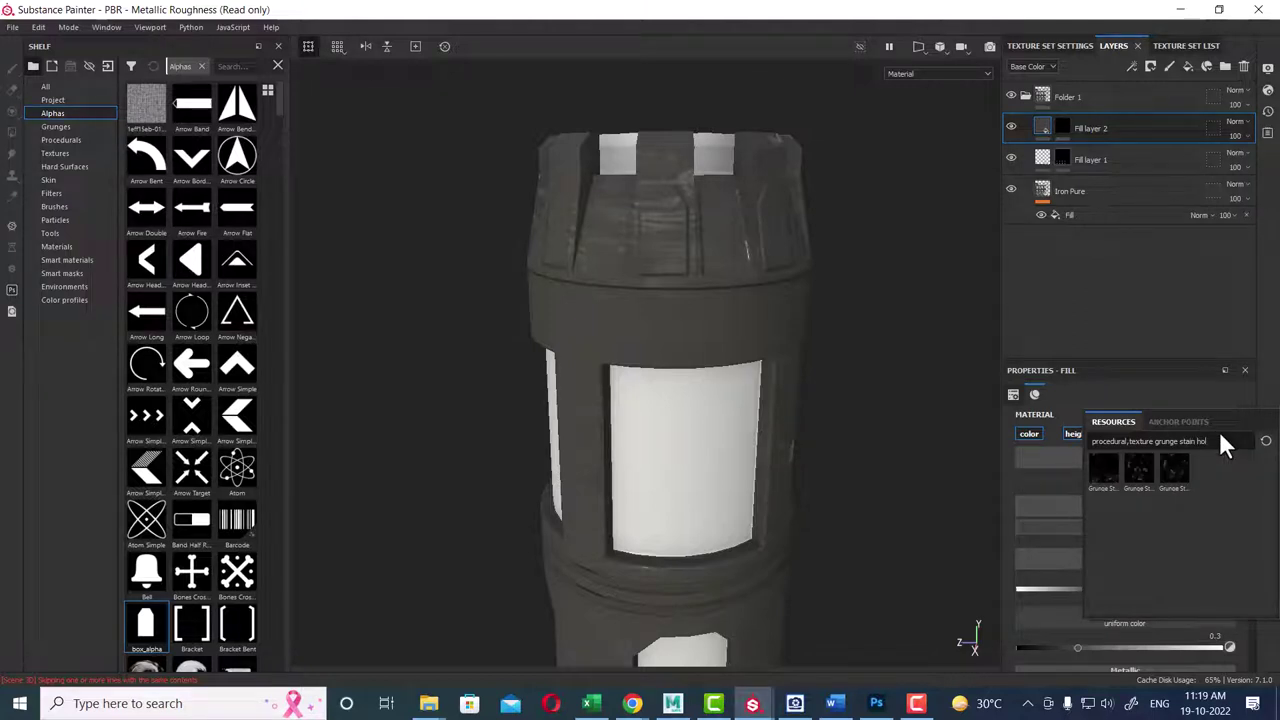
left_click(1135, 469)
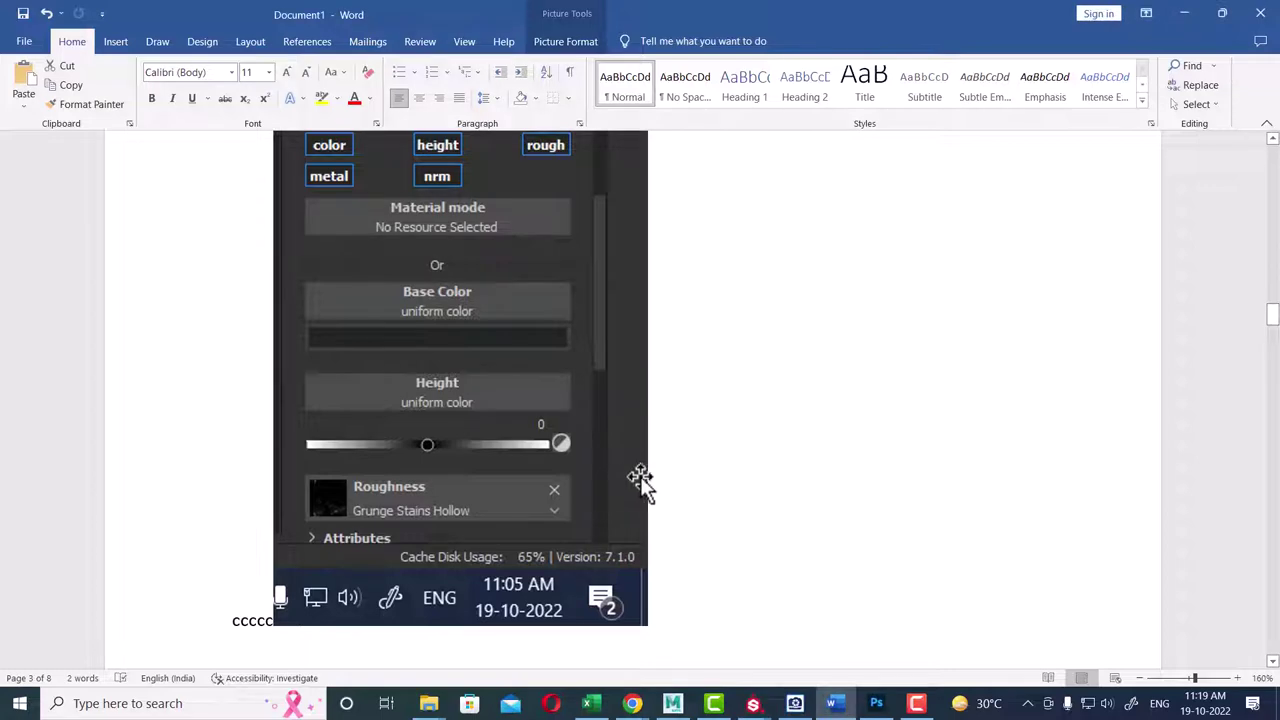
scroll(645, 475, "up", 3)
scroll(660, 460, "up", 4)
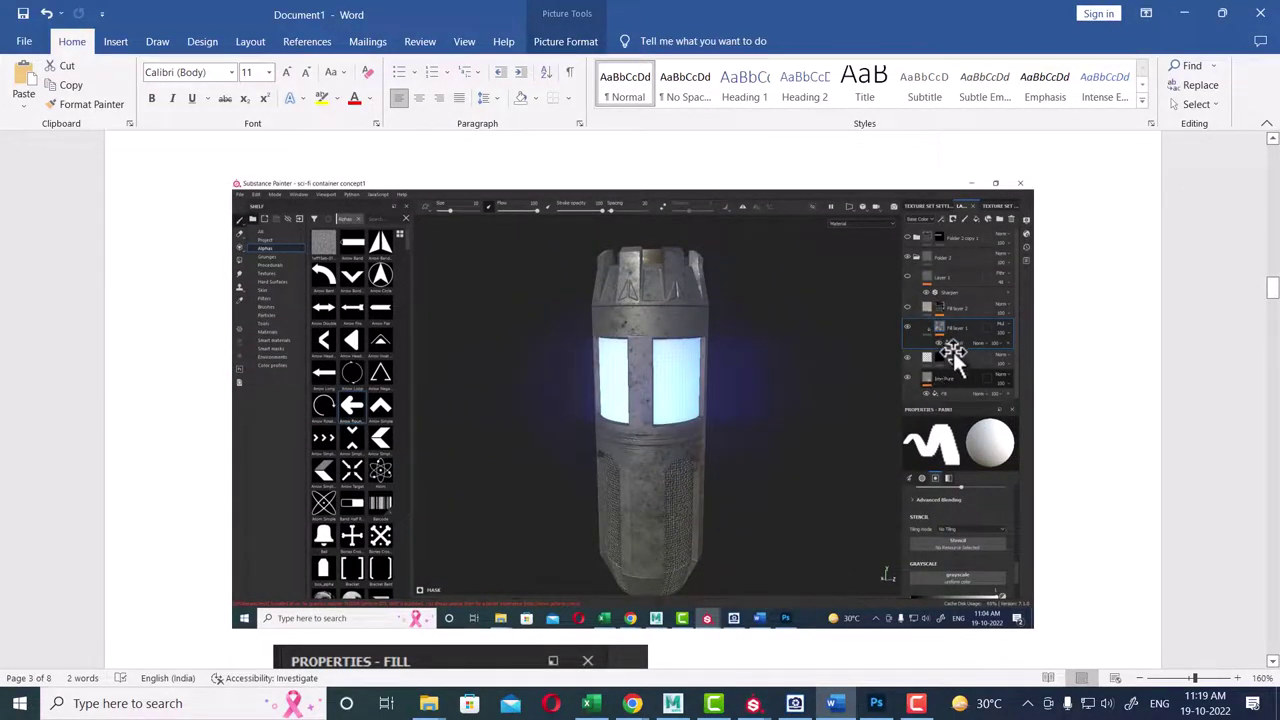
- Scroll the Word notes down to the page-4 layer-stack screenshot, then return to Substance Painter
scroll(920, 390, "down", 3)
scroll(877, 417, "down", 4)
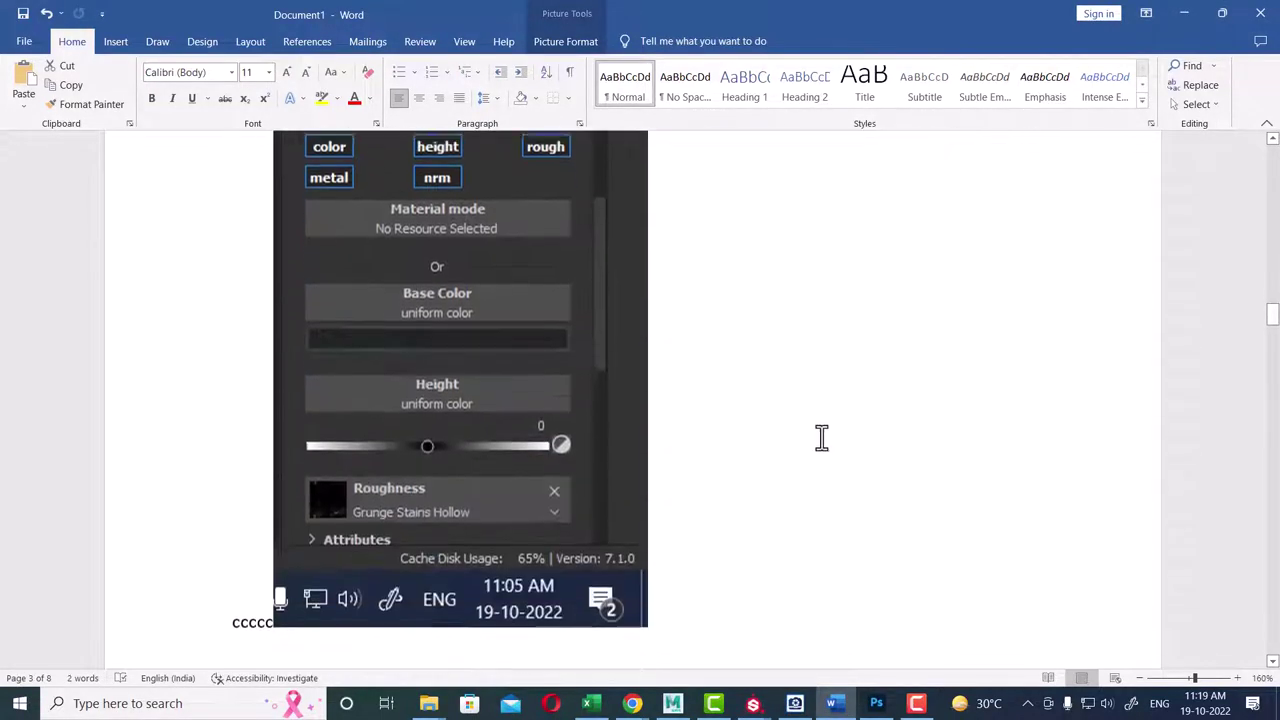
scroll(820, 437, "down", 3)
scroll(818, 441, "down", 3)
scroll(817, 440, "down", 3)
scroll(811, 446, "down", 1)
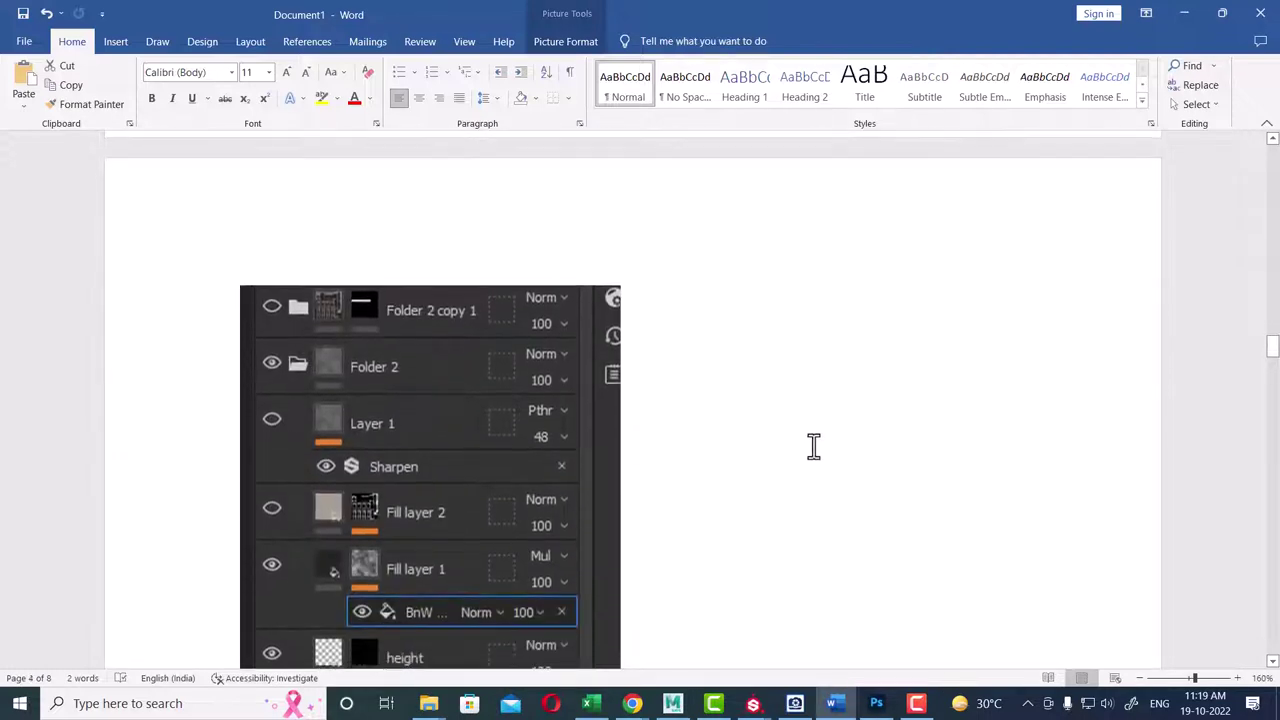
scroll(813, 446, "down", 1)
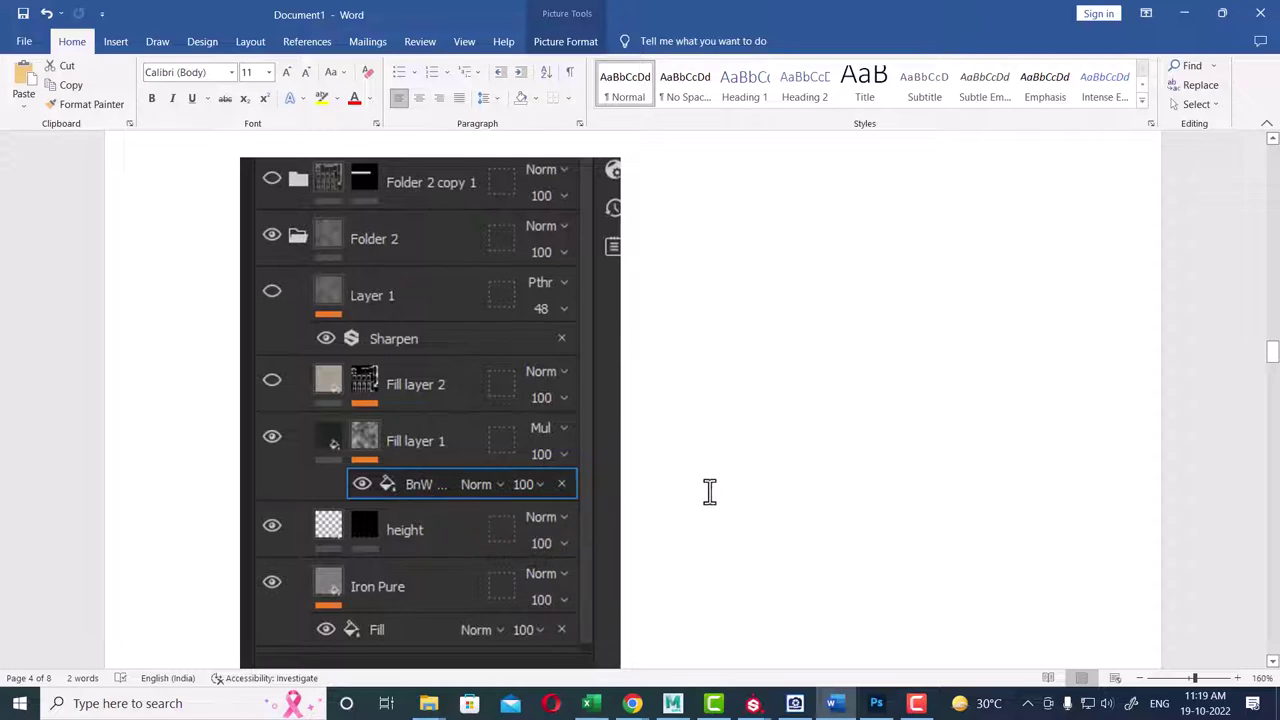
key("alt+Tab")
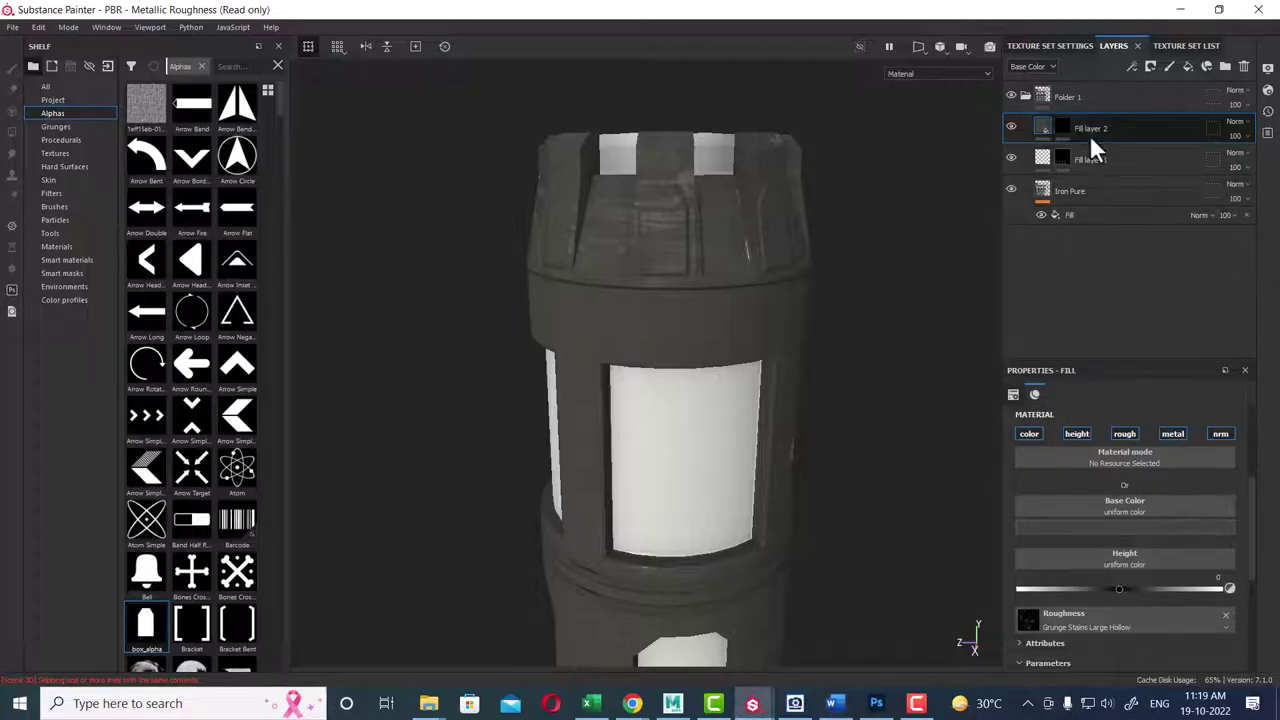
- Add a fill effect to Fill layer 2's mask and search the resources for 'bnw'
left_click(1058, 129)
right_click(1062, 124)
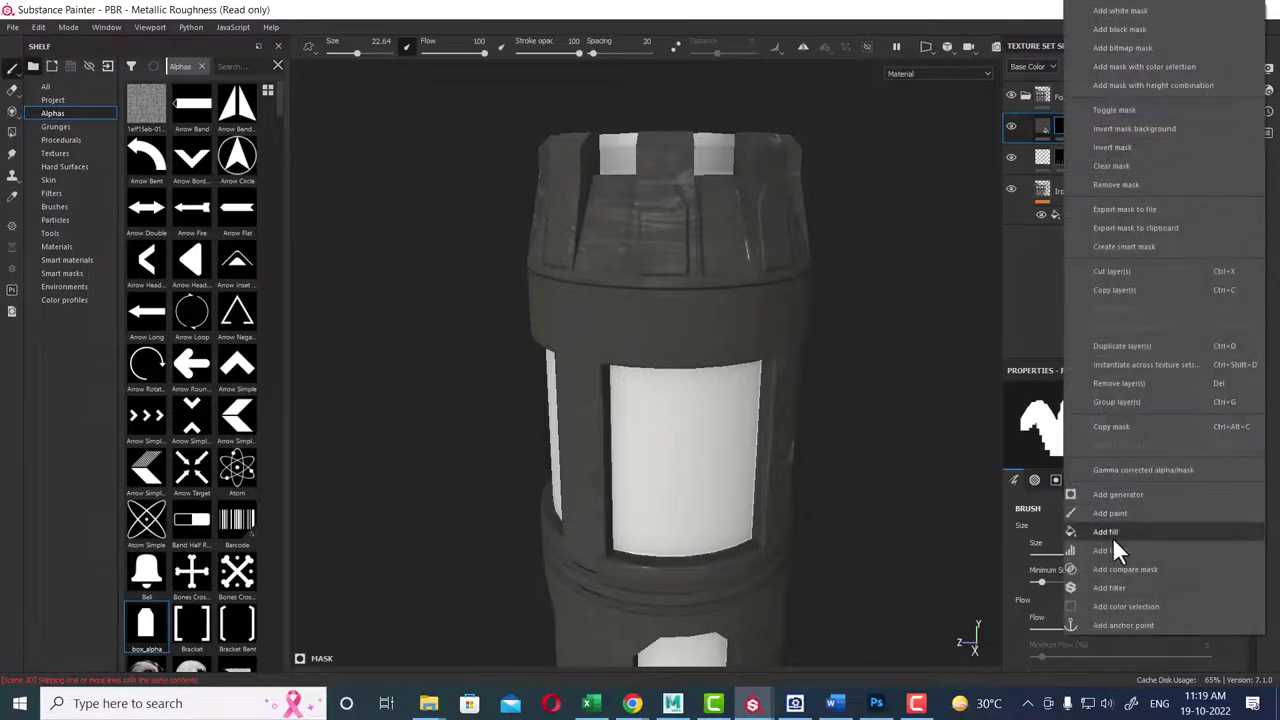
left_click(1114, 532)
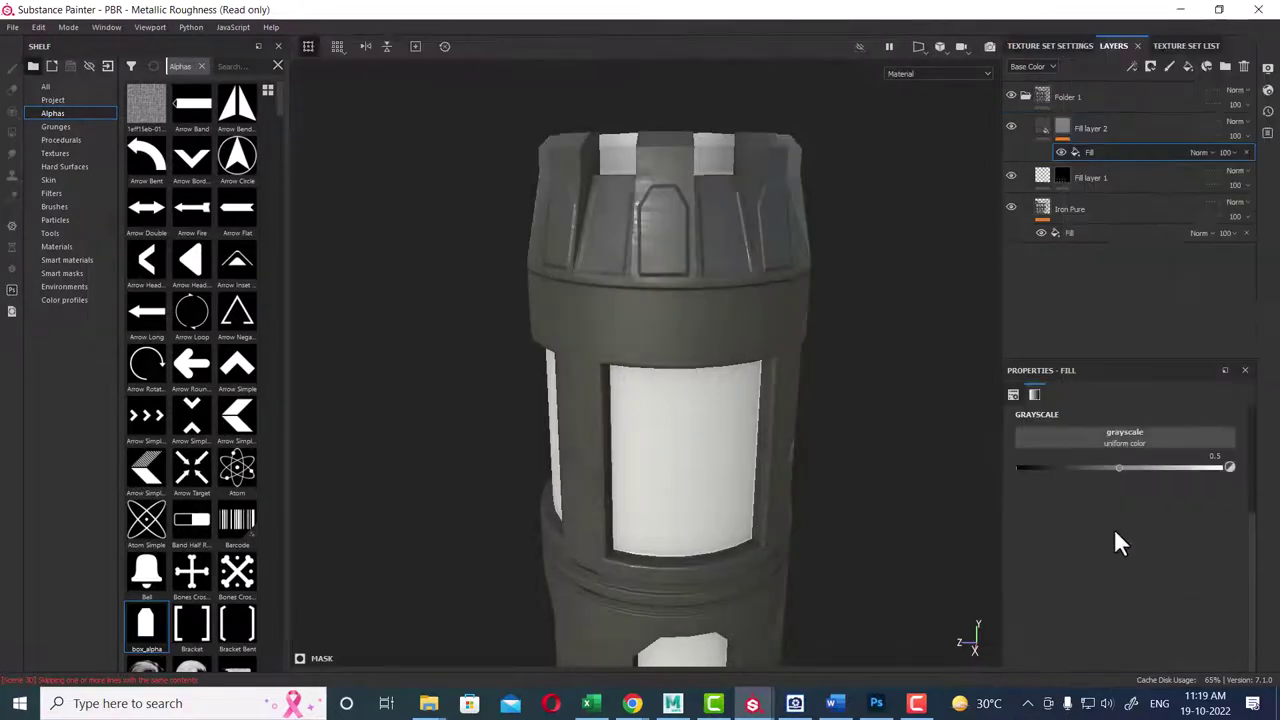
left_click(1121, 440)
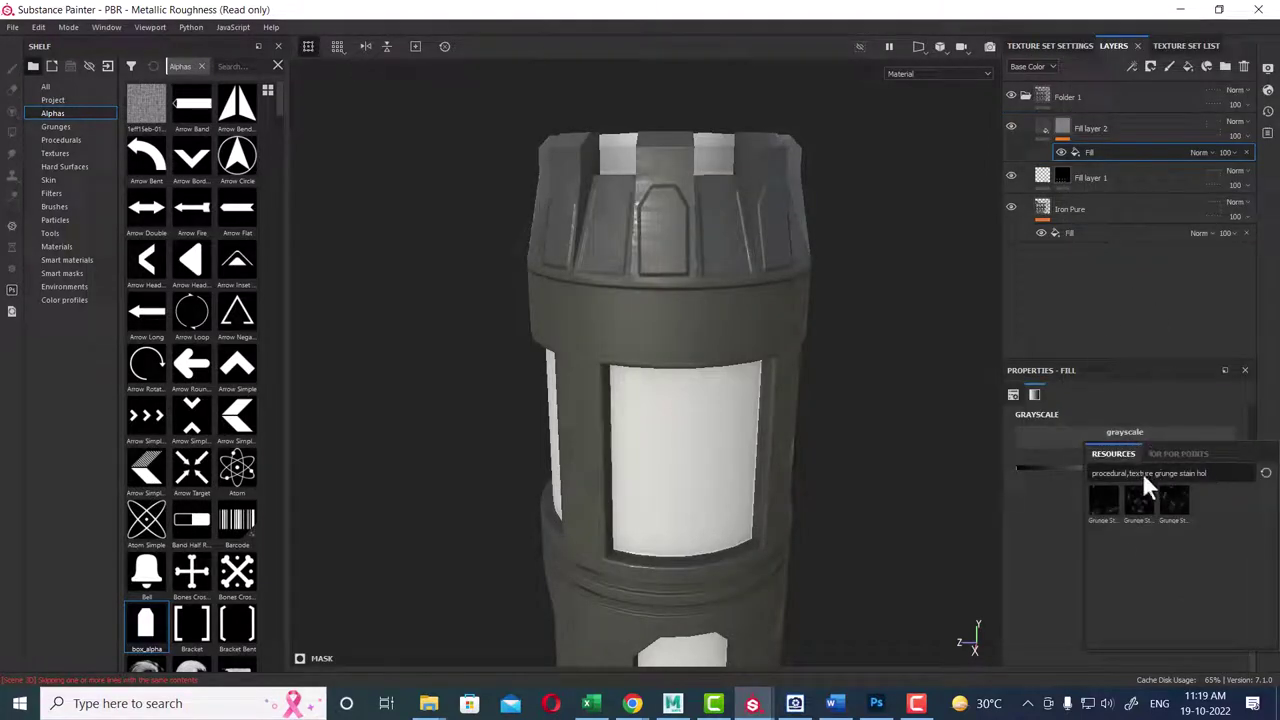
key("BackSpace")
key("BackSpace")
key("BackSpace")
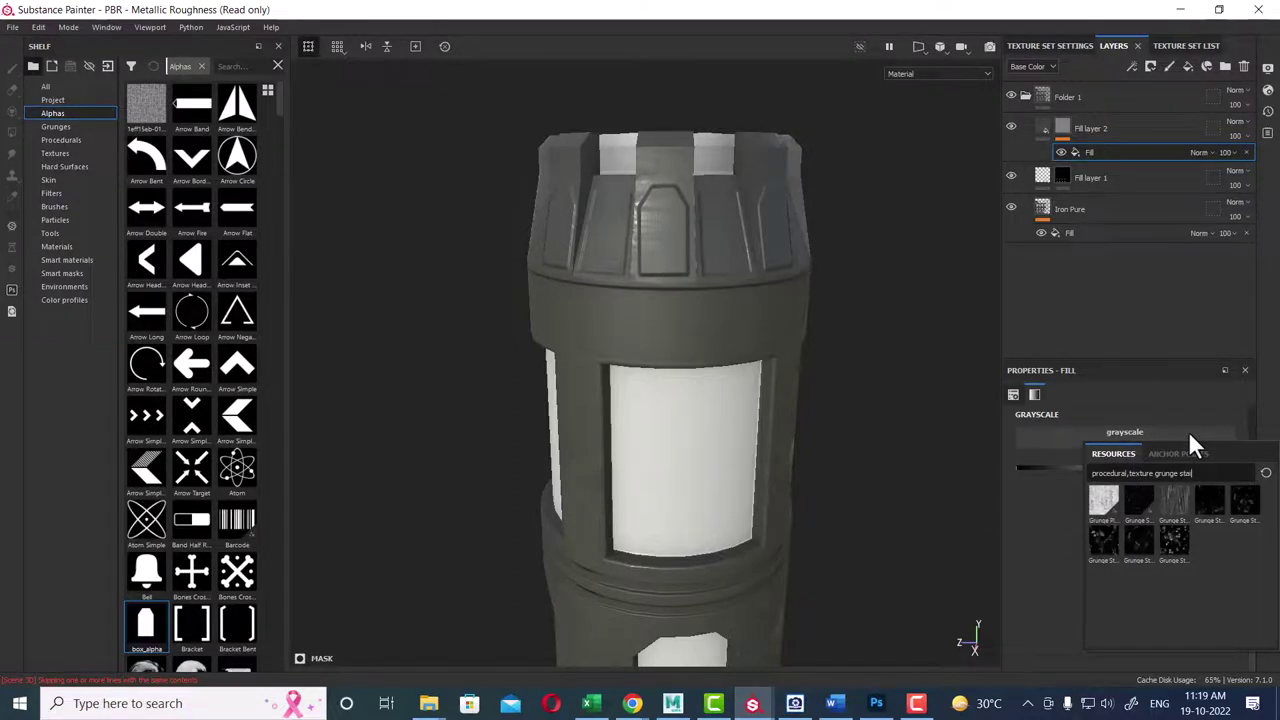
key("BackSpace")
key("BackSpace")
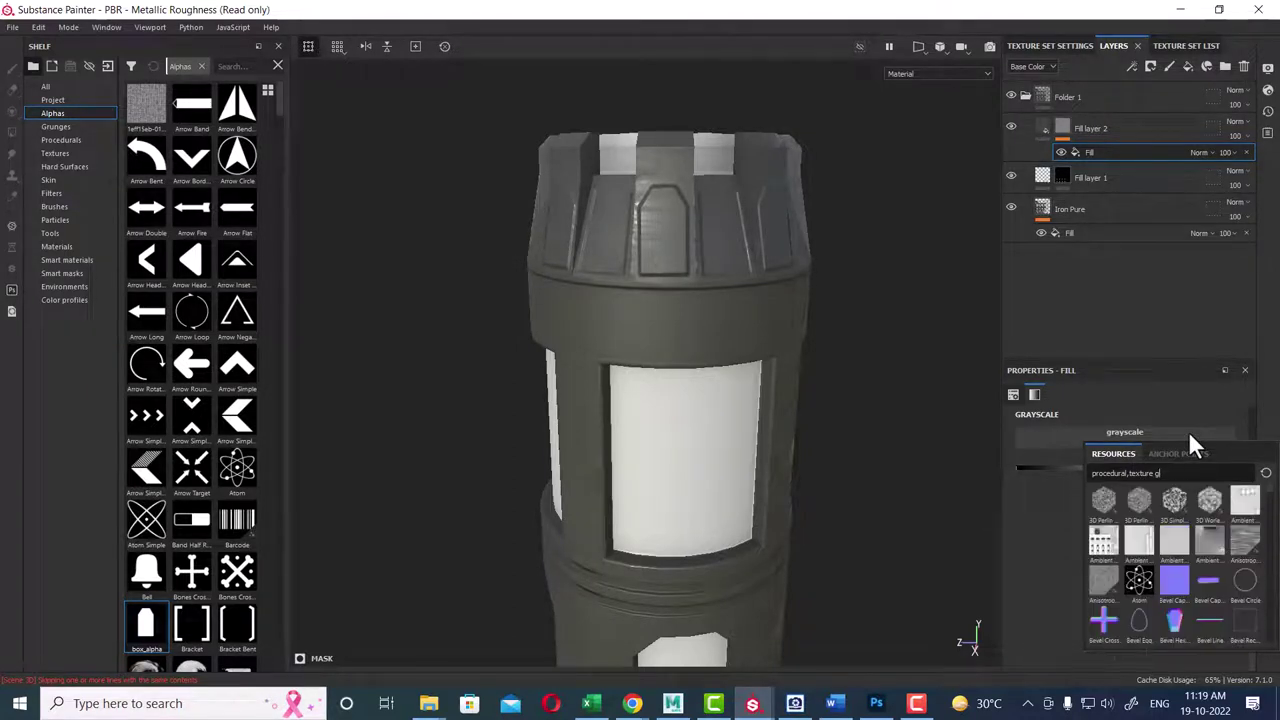
key("BackSpace")
key("BackSpace")
key("BackSpace")
type("b")
type("nw")
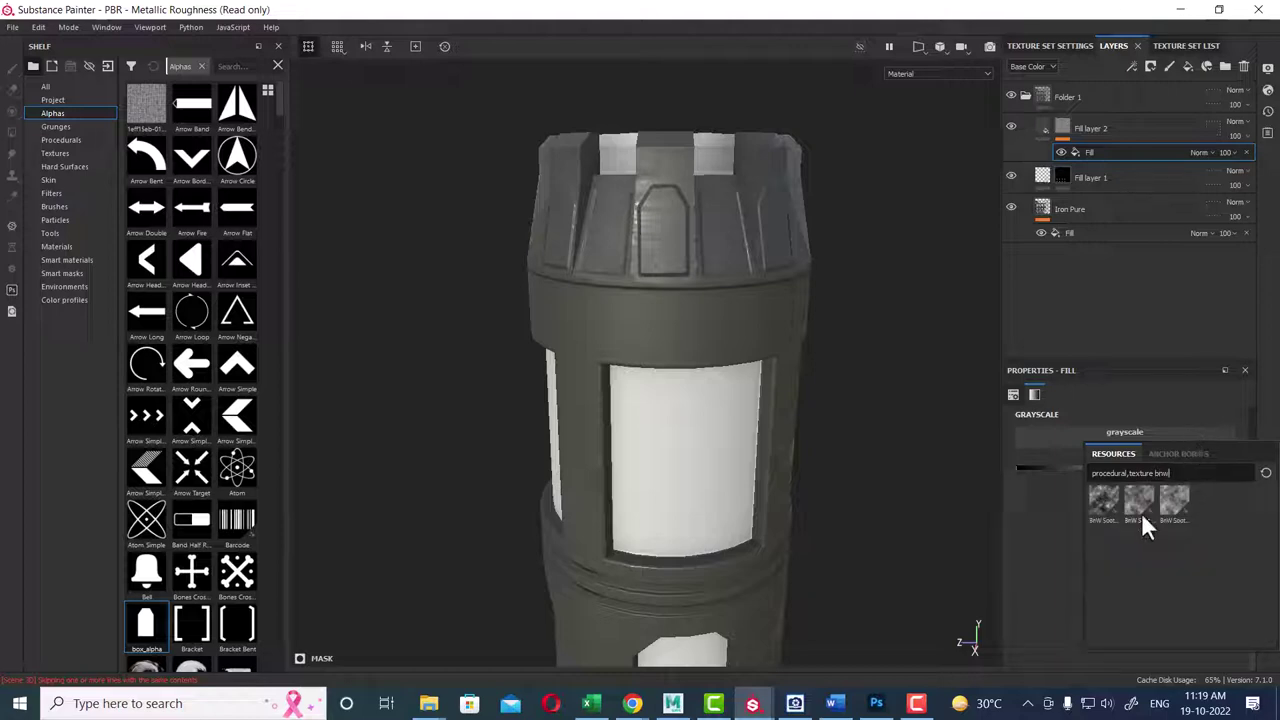
key("alt+Tab")
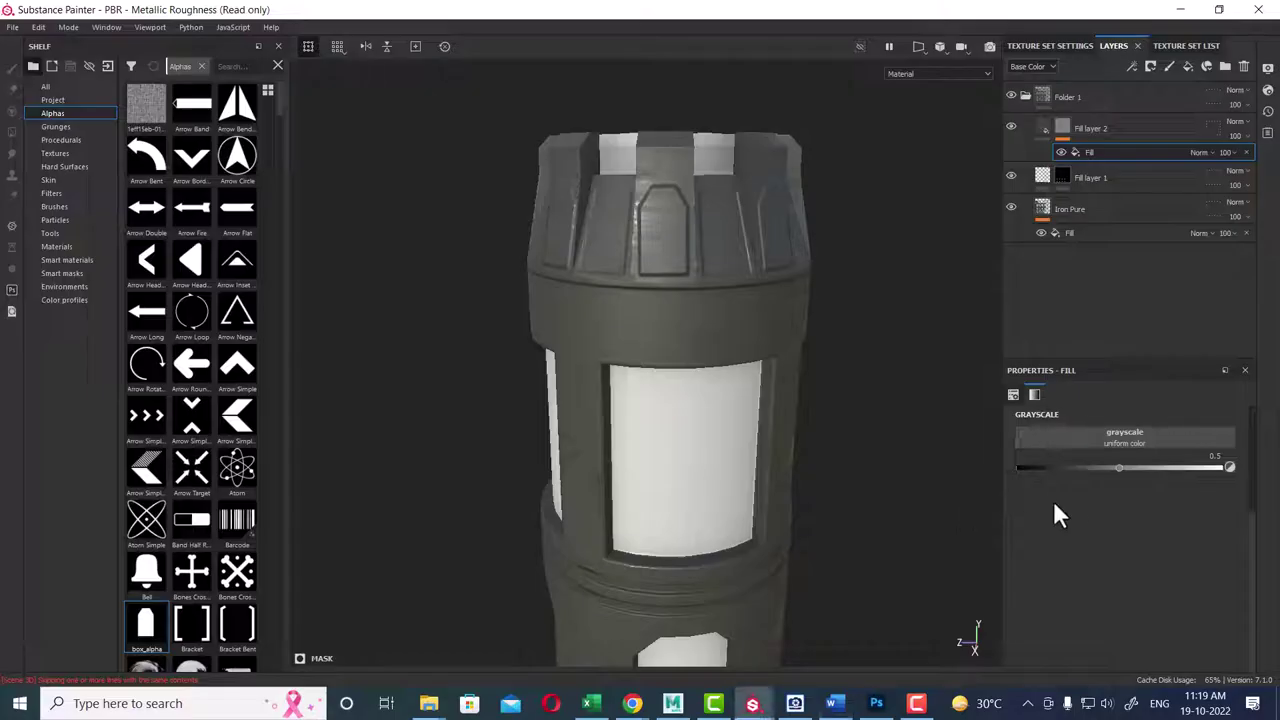
- Assign BnW Spots 2 to the mask fill's grayscale slot and set its balance to about 0.45
left_click(1147, 443)
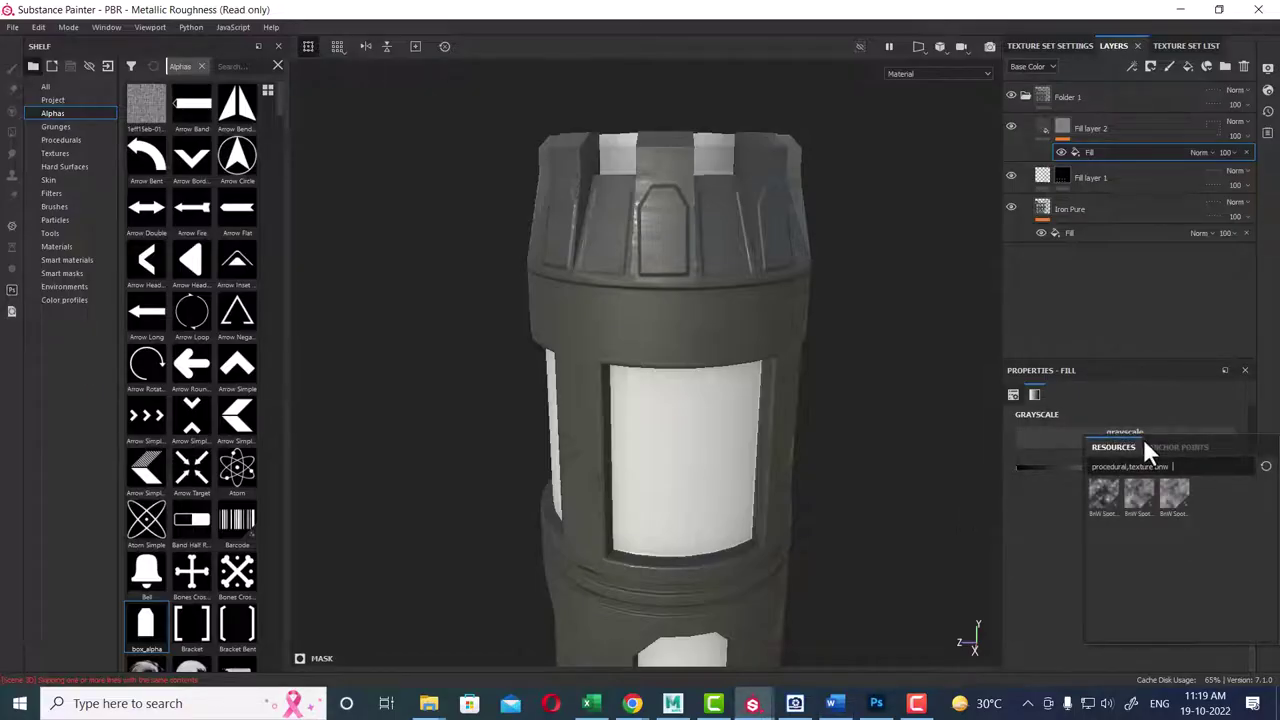
type("2")
left_click(1104, 495)
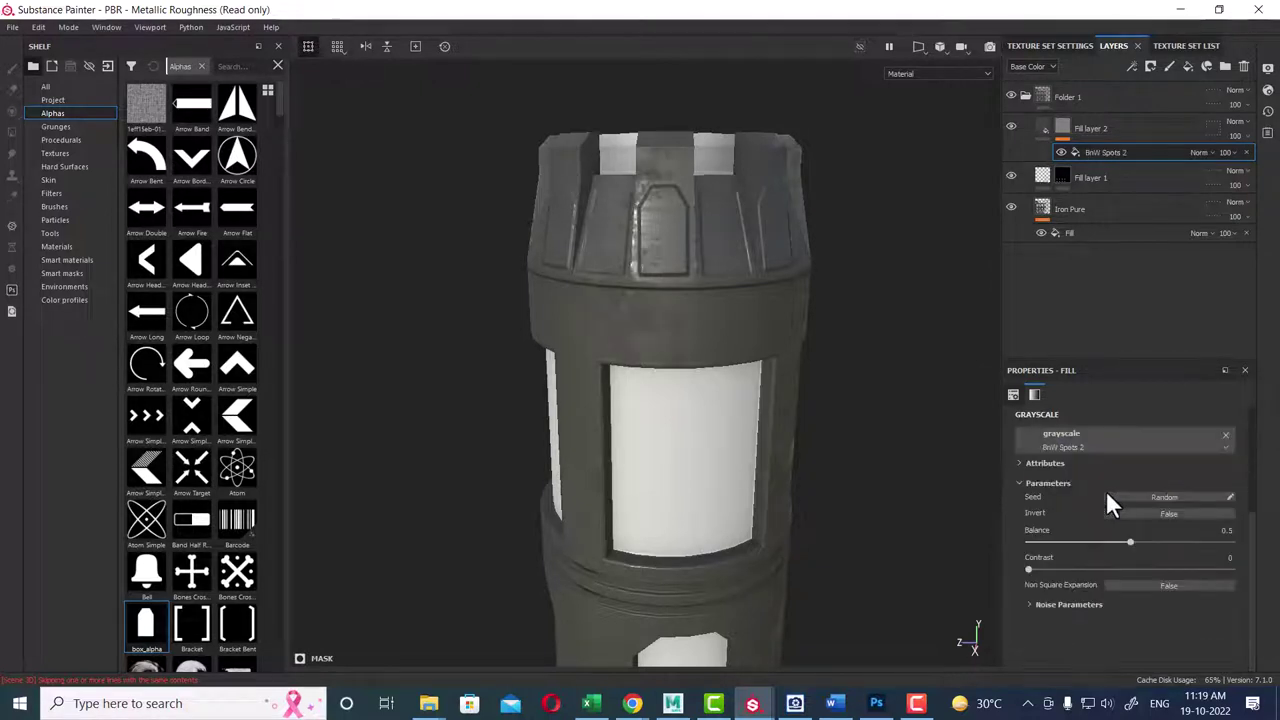
mouse_move(726, 349)
left_mouse_down("alt")
mouse_move(795, 355)
mouse_move(822, 376)
left_mouse_up("alt")
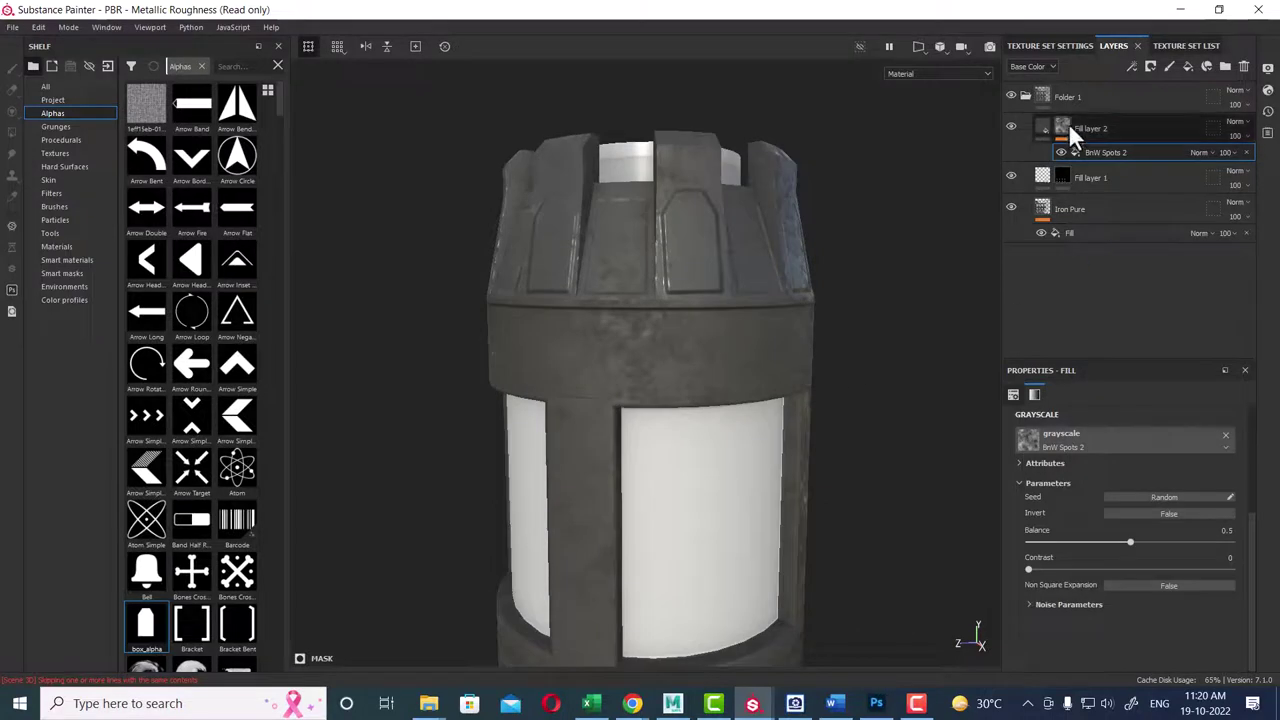
mouse_move(1129, 542)
left_mouse_down()
mouse_move(1163, 540)
mouse_move(1120, 550)
mouse_move(1144, 553)
mouse_move(1124, 566)
left_mouse_up()
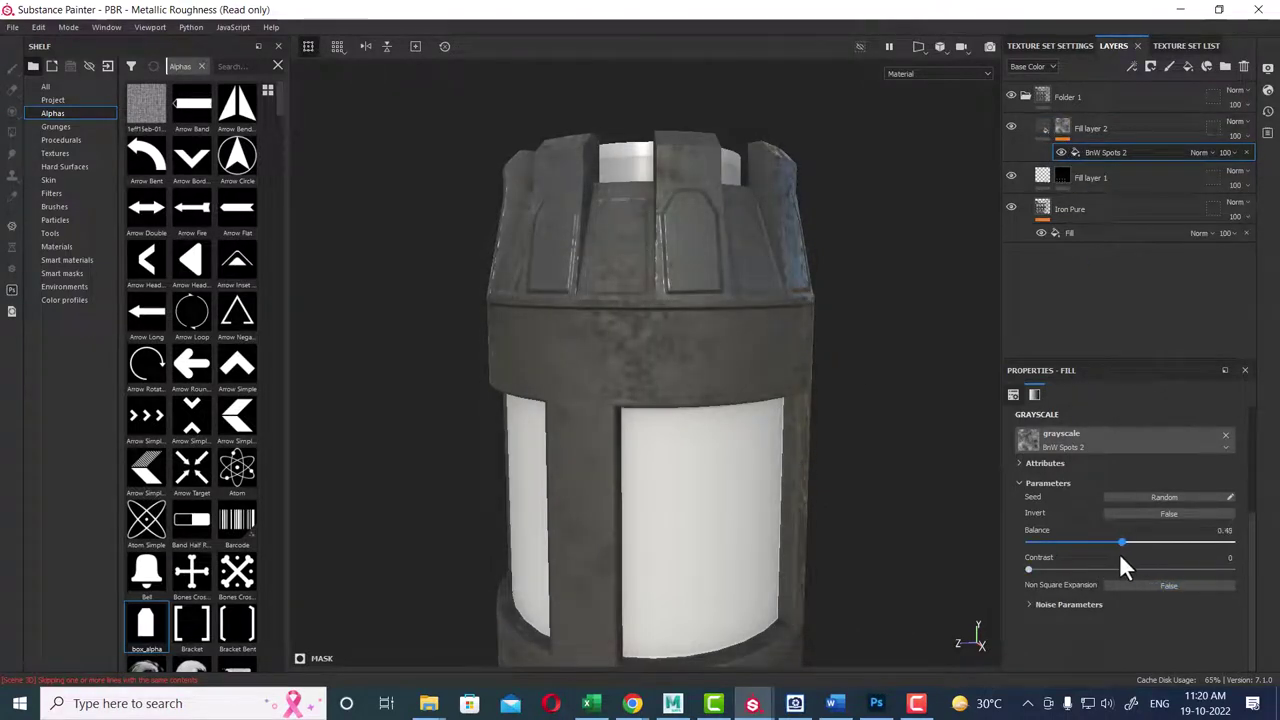
right_click_drag(609, 230, 609, 257, "alt")
mouse_move(609, 257)
left_mouse_down("alt")
mouse_move(791, 280)
mouse_move(880, 265)
left_mouse_up("alt")
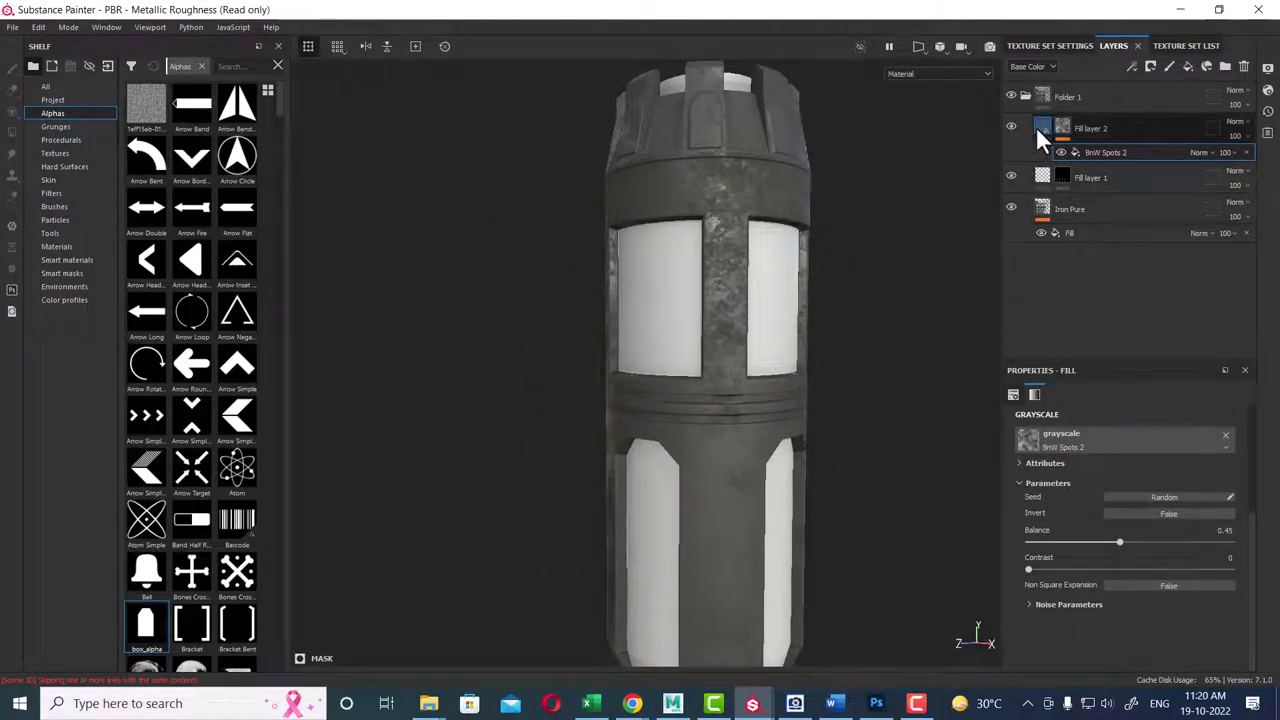
left_click(1036, 126)
- Set Fill layer 2's base colour to a dark grey and inspect the container
left_click(1120, 525)
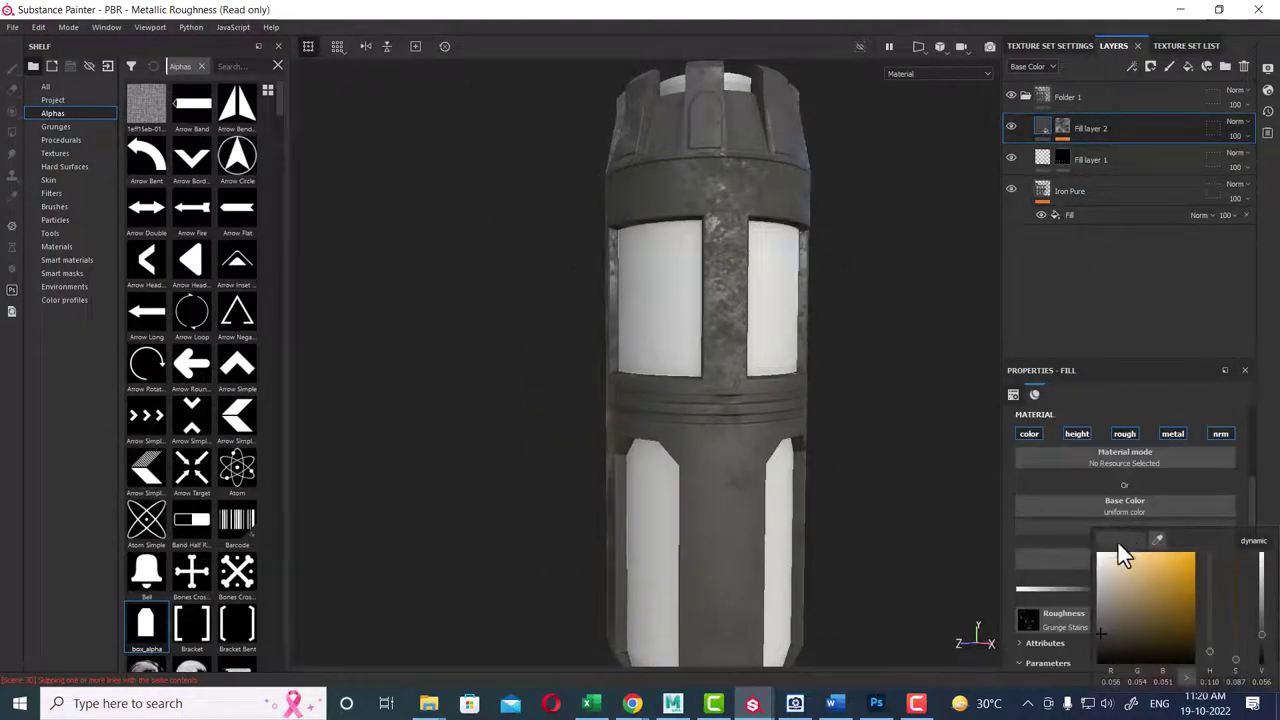
left_click_drag(1113, 630, 1108, 663)
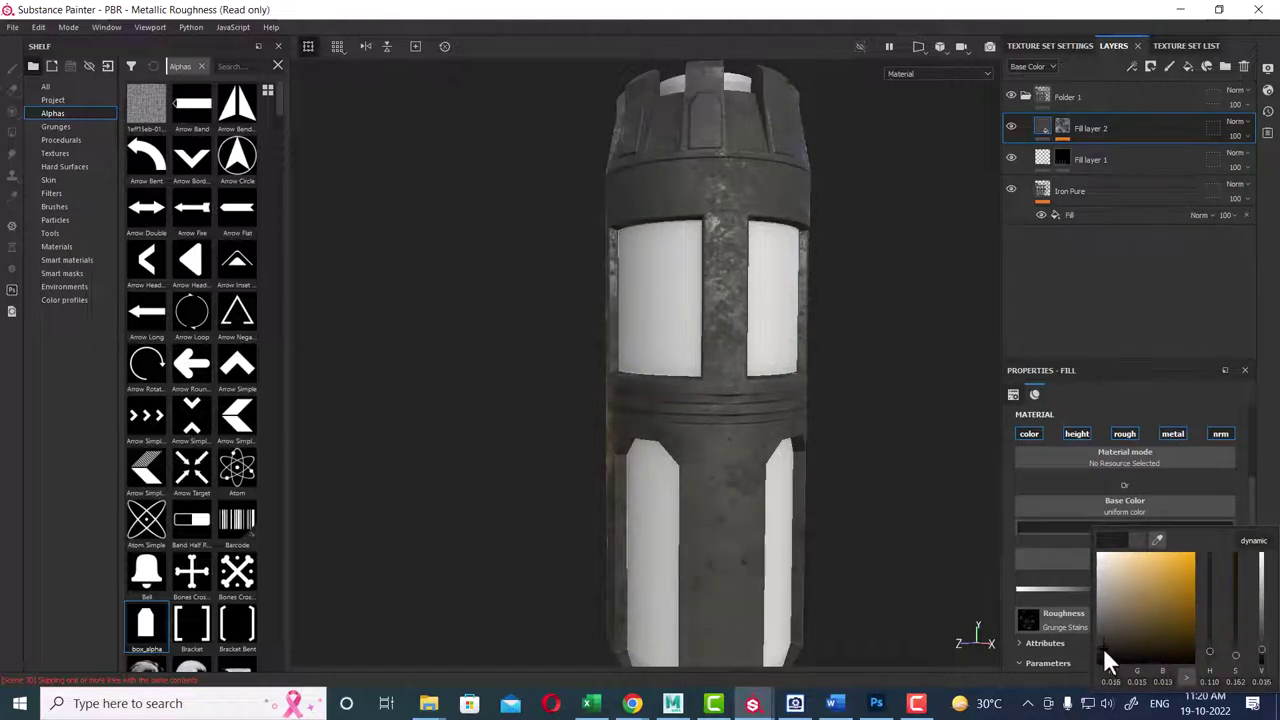
left_click_drag(1106, 654, 1098, 643)
left_click_drag(823, 386, 689, 429, "alt")
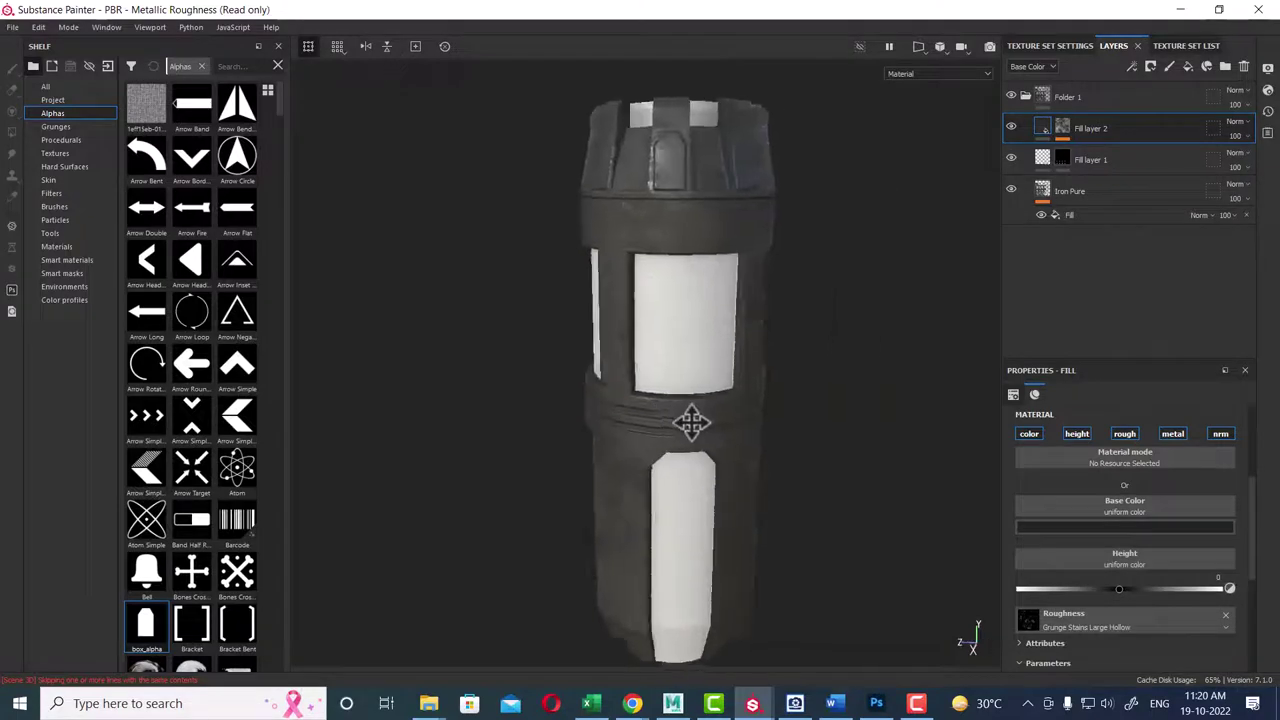
middle_click_drag(689, 429, 872, 384, "alt")
left_click_drag(872, 384, 754, 371, "alt")
right_click_drag(754, 371, 656, 425, "alt")
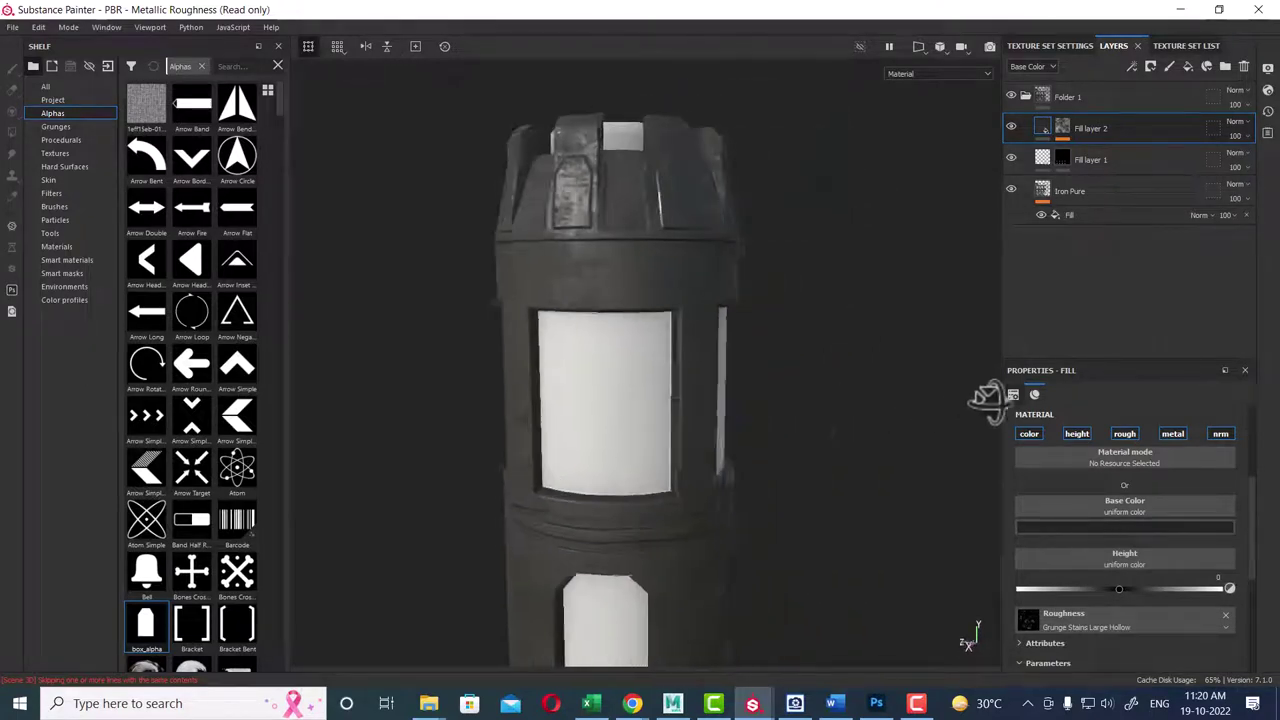
left_click_drag(657, 430, 818, 313, "alt")
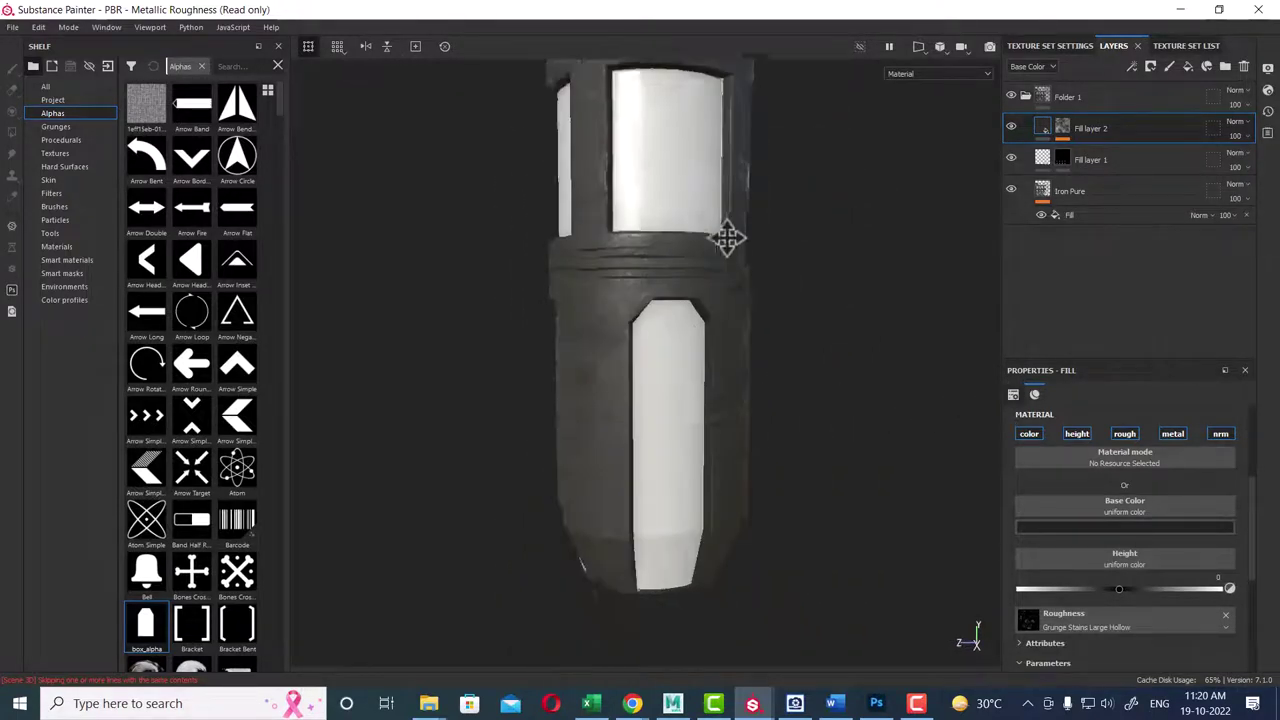
right_click_drag(818, 313, 635, 277, "shift")
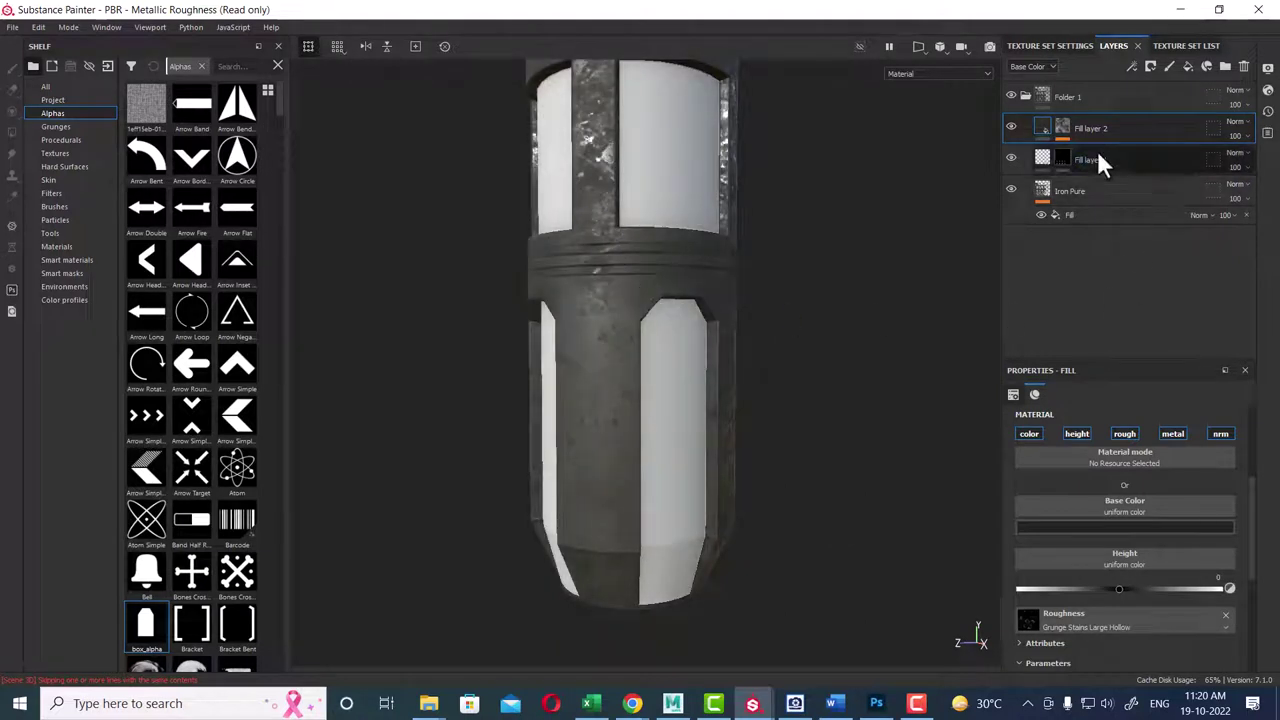
- Raise the BnW Spots 2 mask fill balance to 0.53
left_click(1061, 121)
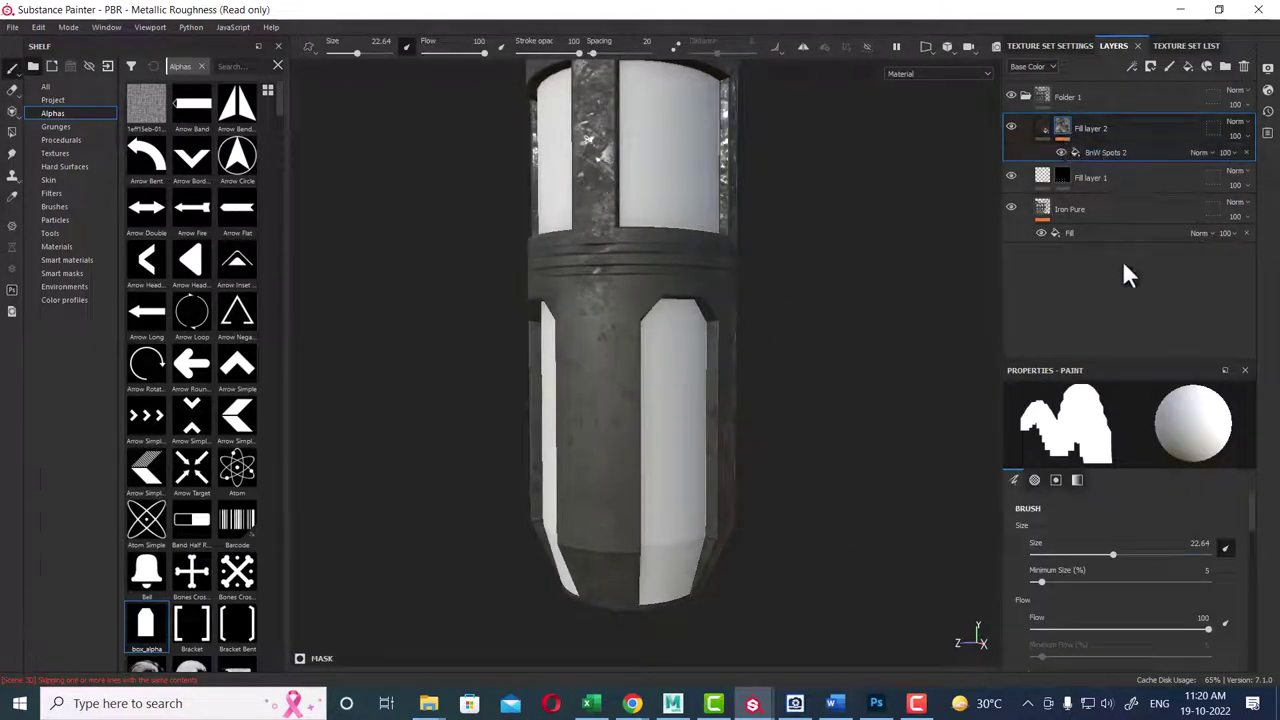
left_click_drag(1110, 555, 1130, 556)
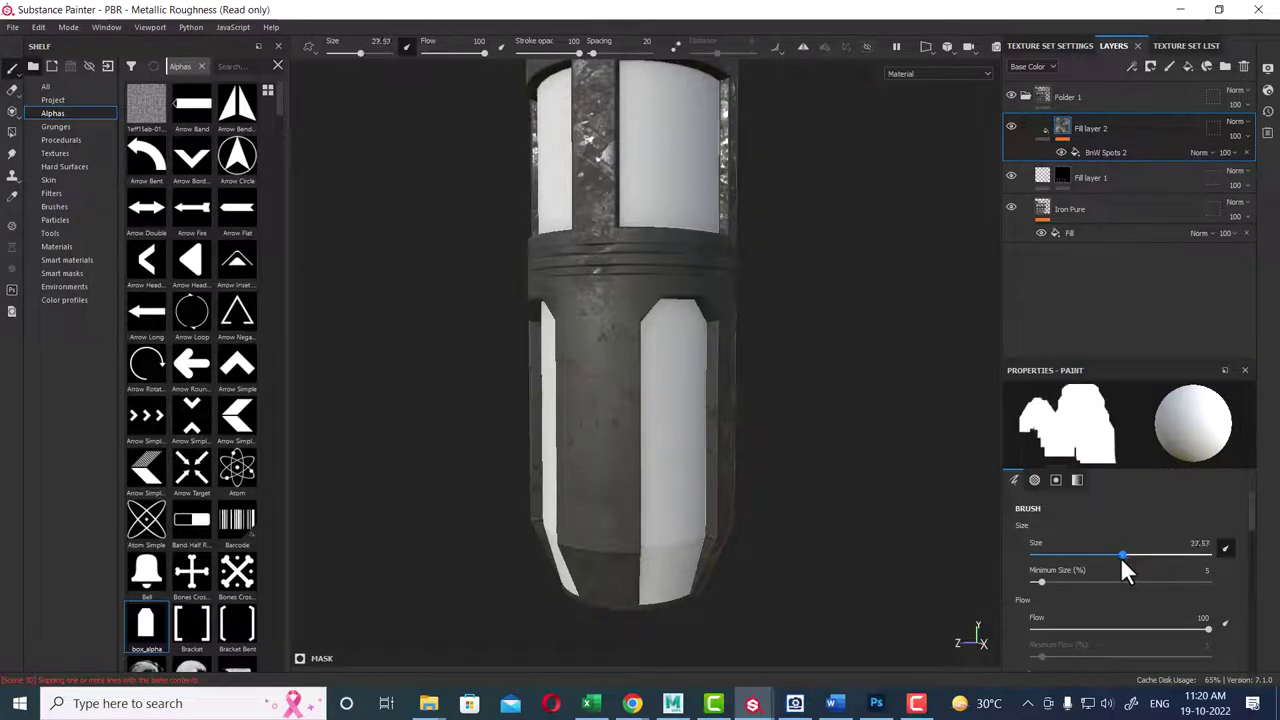
left_click(1108, 152)
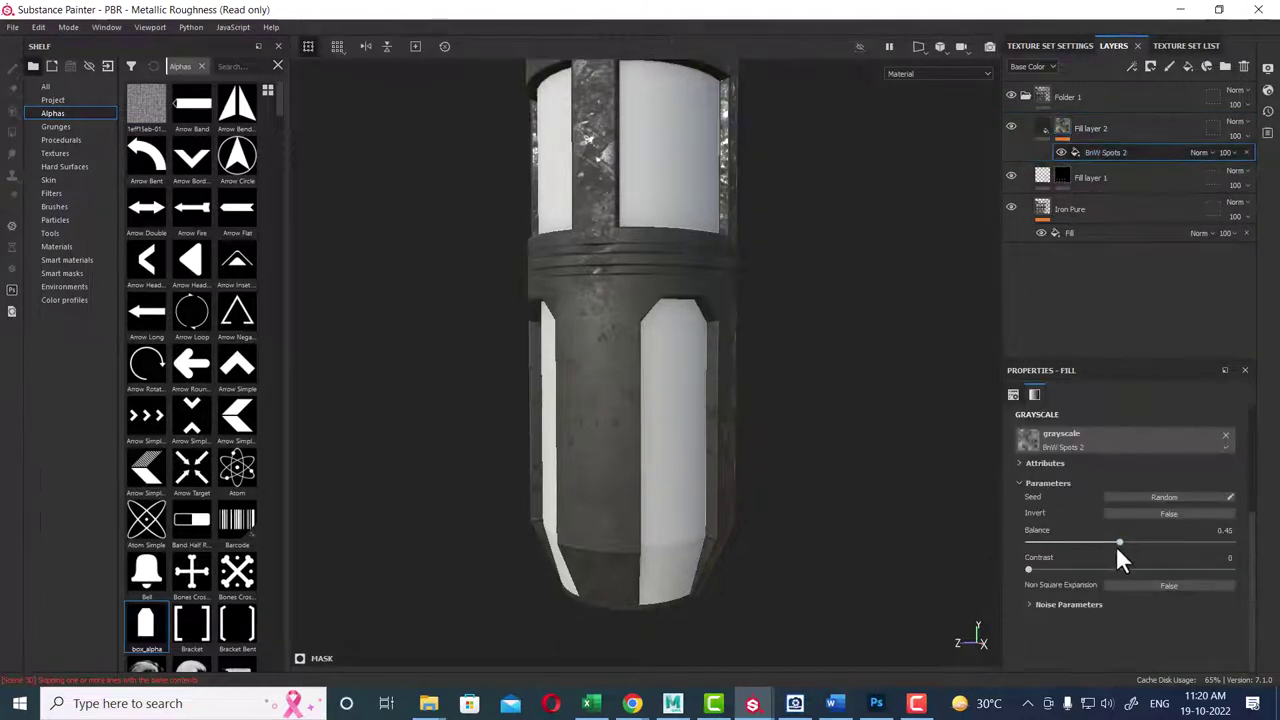
mouse_move(1118, 543)
left_mouse_down()
mouse_move(1145, 543)
mouse_move(1125, 543)
left_mouse_up()
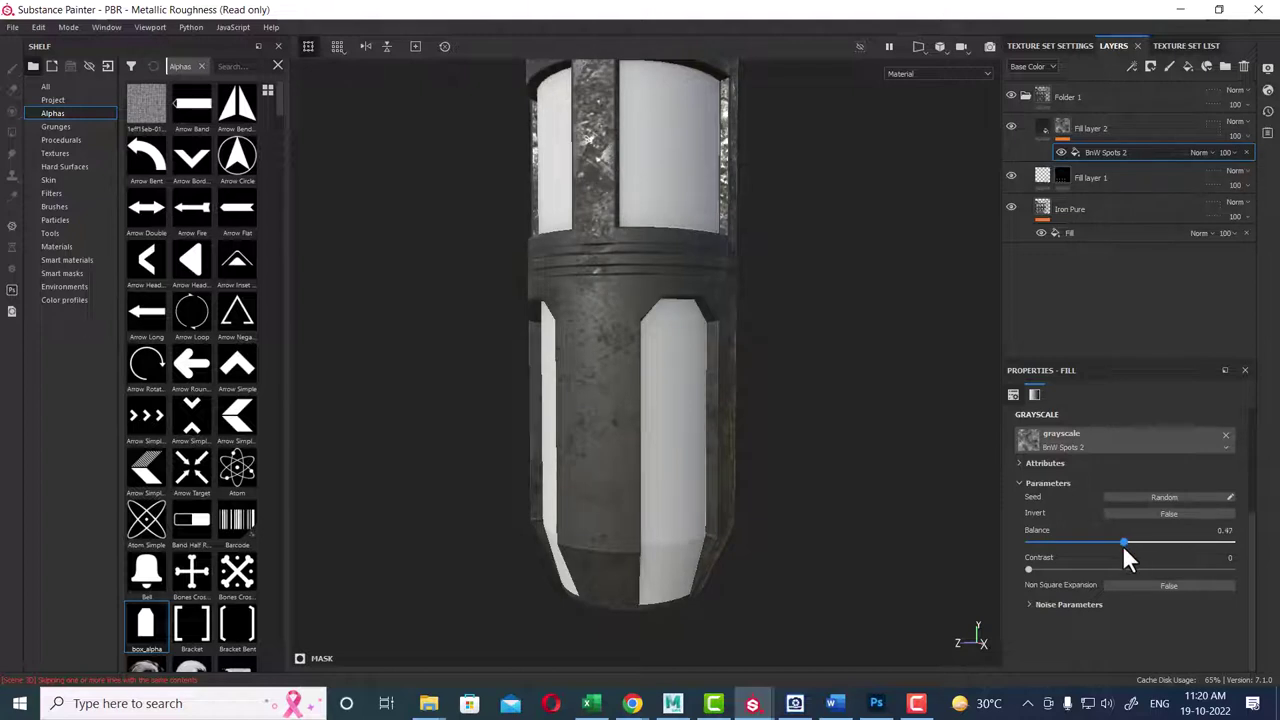
left_click_drag(833, 406, 791, 477, "alt")
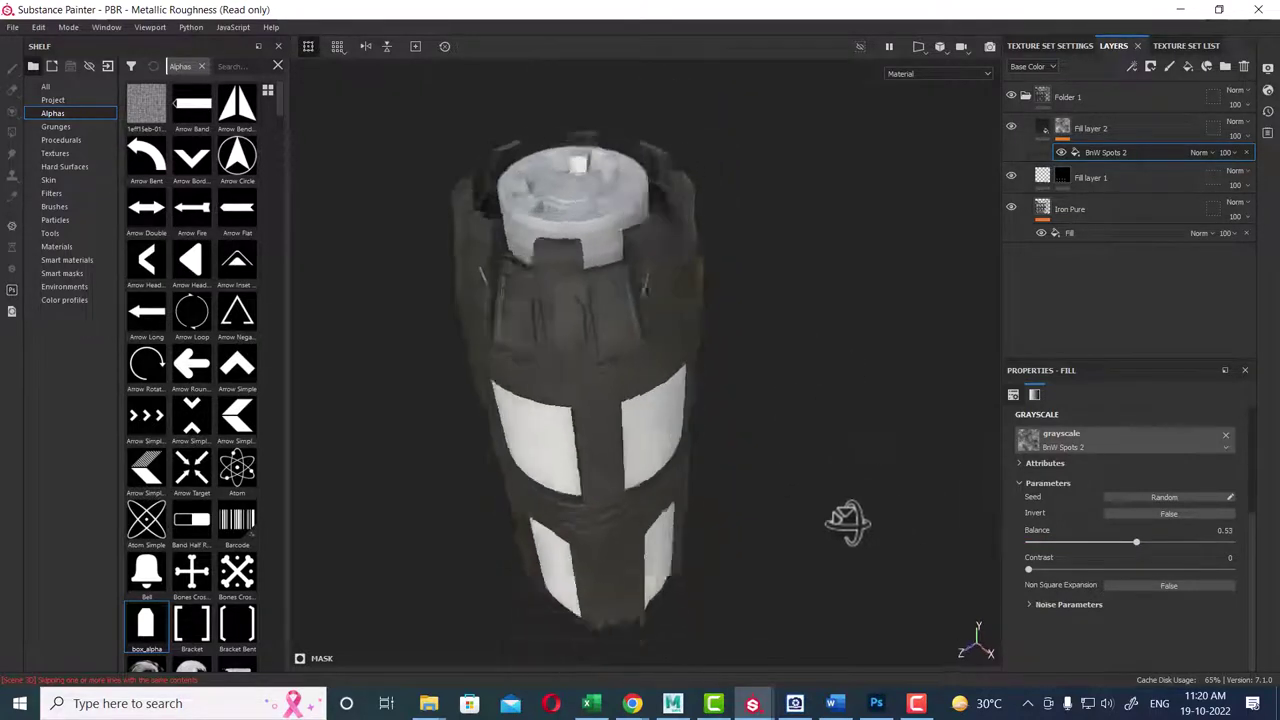
middle_click_drag(791, 477, 858, 346, "alt")
left_click_drag(858, 346, 812, 393, "alt")
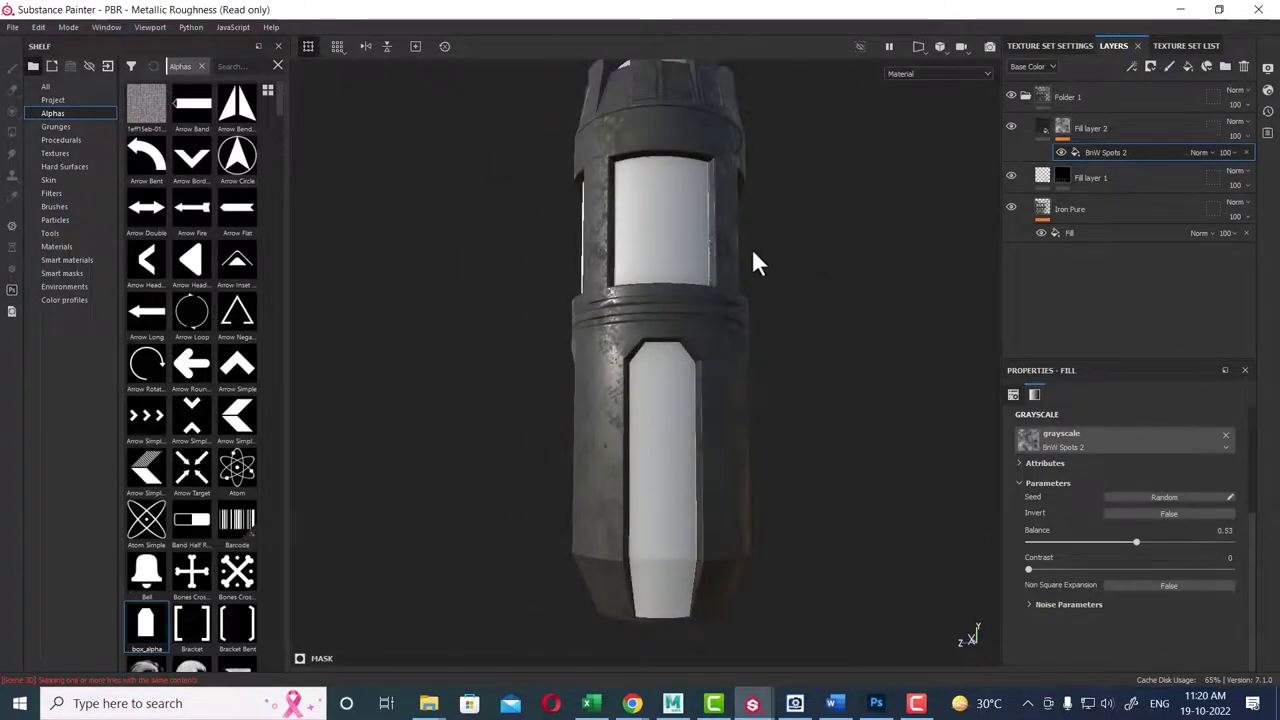
left_click_drag(758, 368, 846, 370, "alt")
key("alt+Tab")
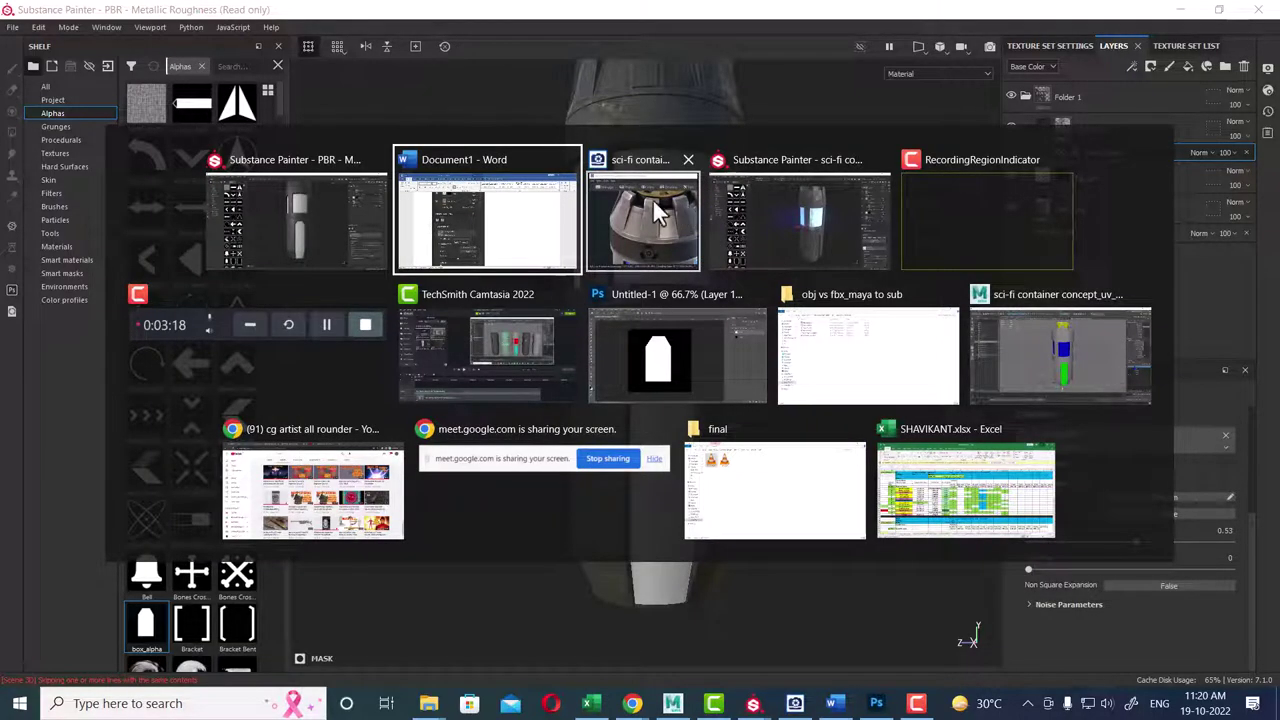
left_click(544, 212)
scroll(797, 425, "down", 2)
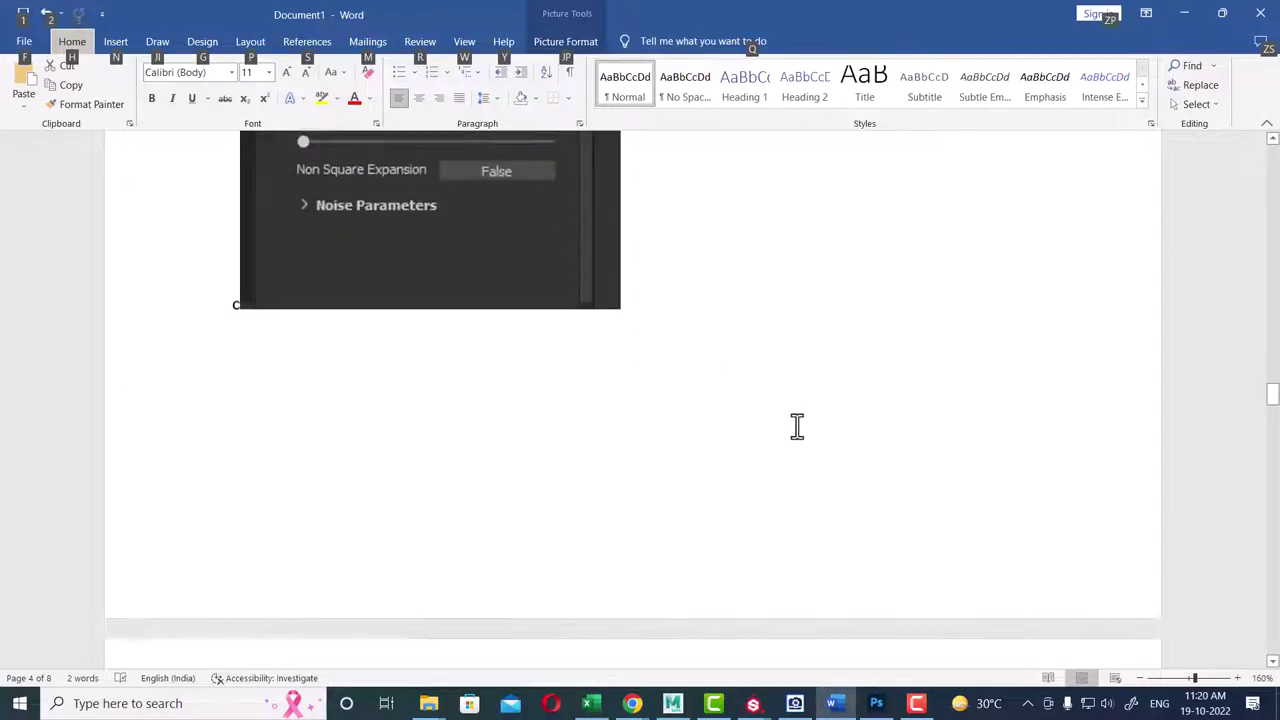
scroll(797, 425, "down", 5)
scroll(797, 425, "down", 1)
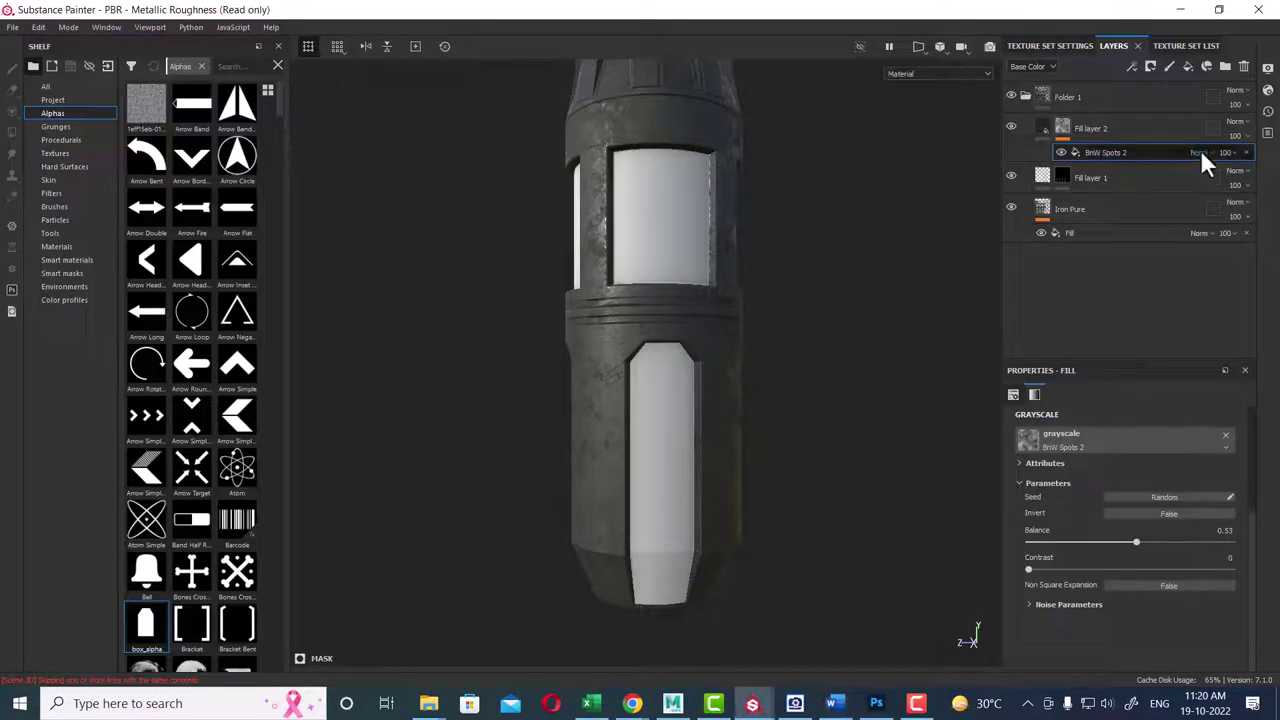
- Add Fill layer 3 above Fill layer 2 with a black mask, then switch to Word
left_click(1155, 120)
left_click(1190, 66)
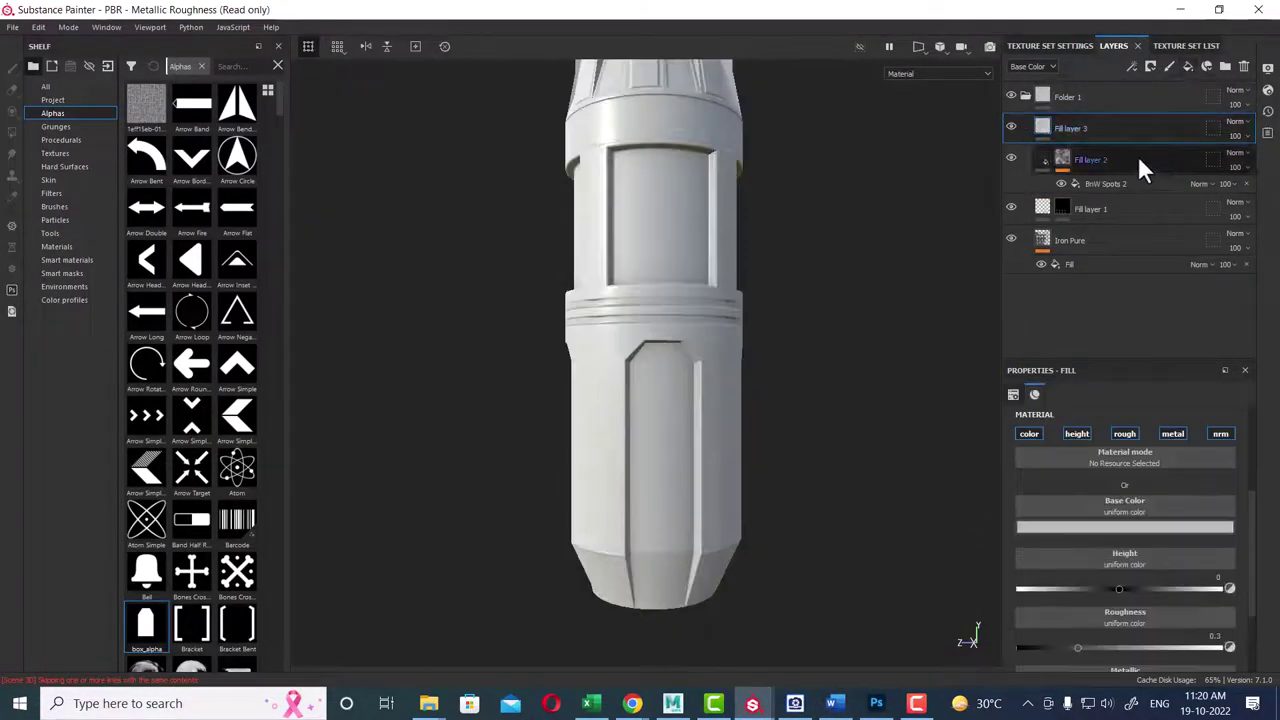
right_click(1103, 128)
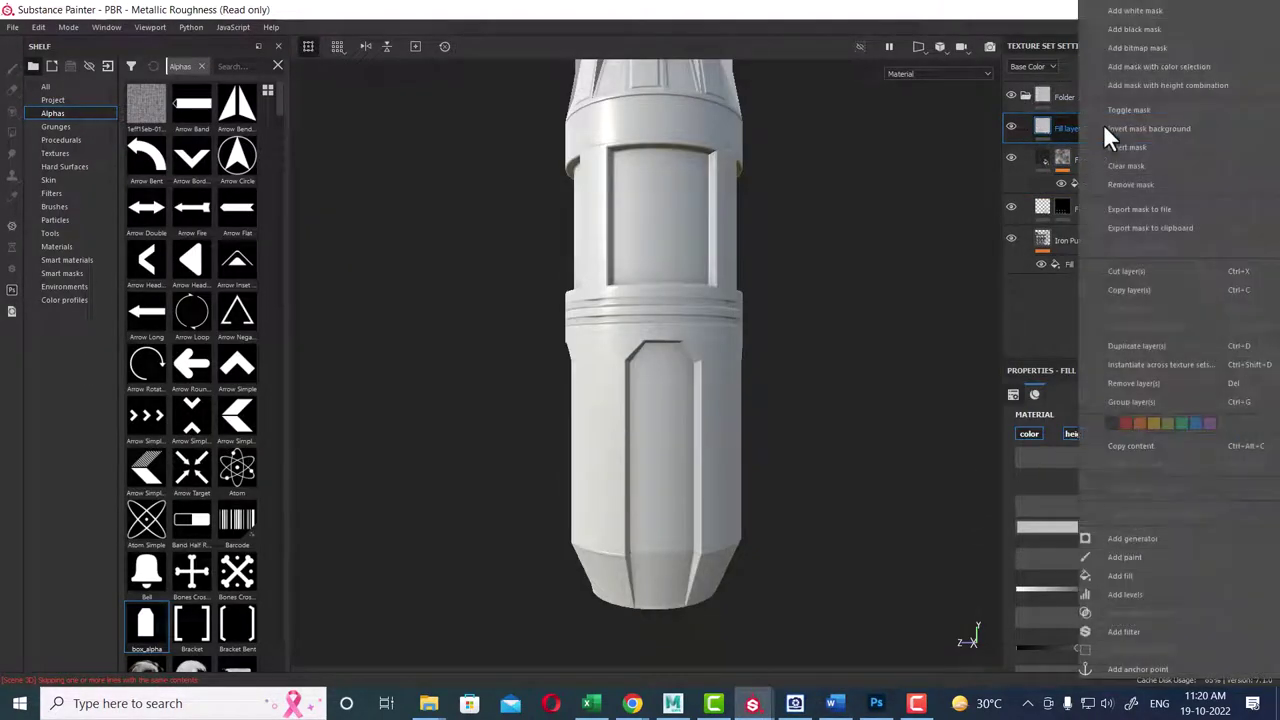
left_click(1152, 28)
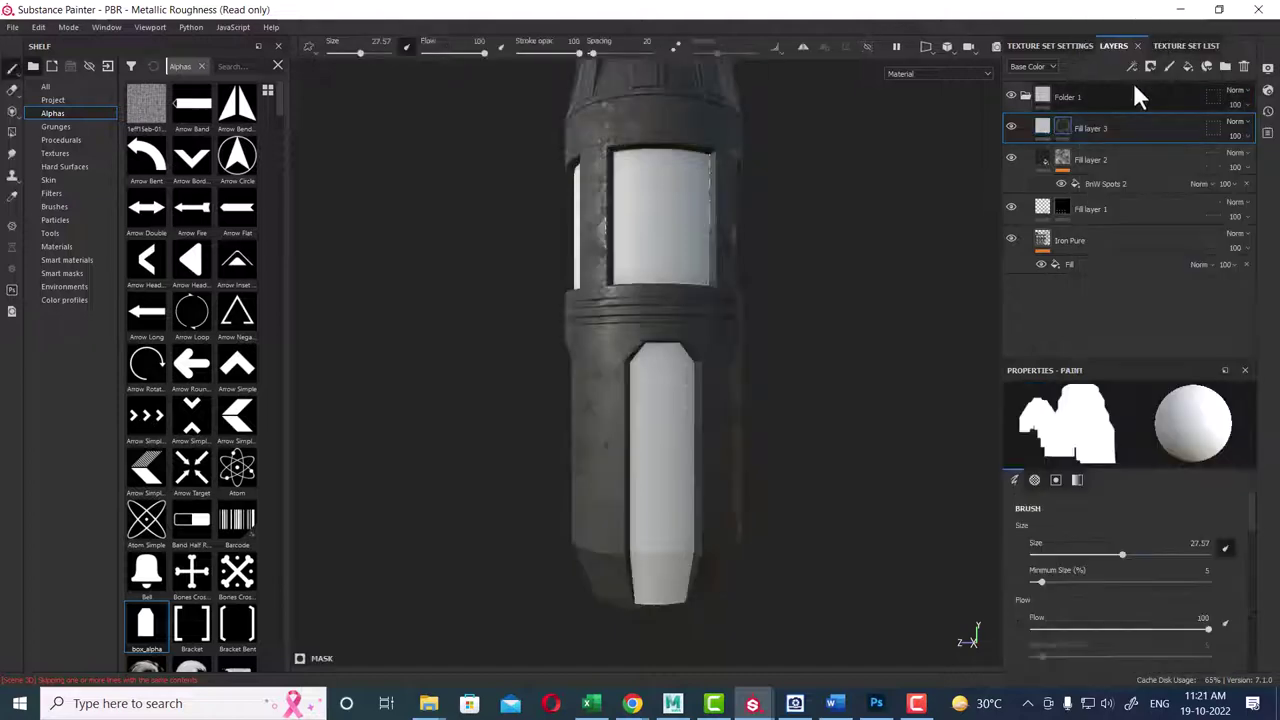
right_click(1064, 124)
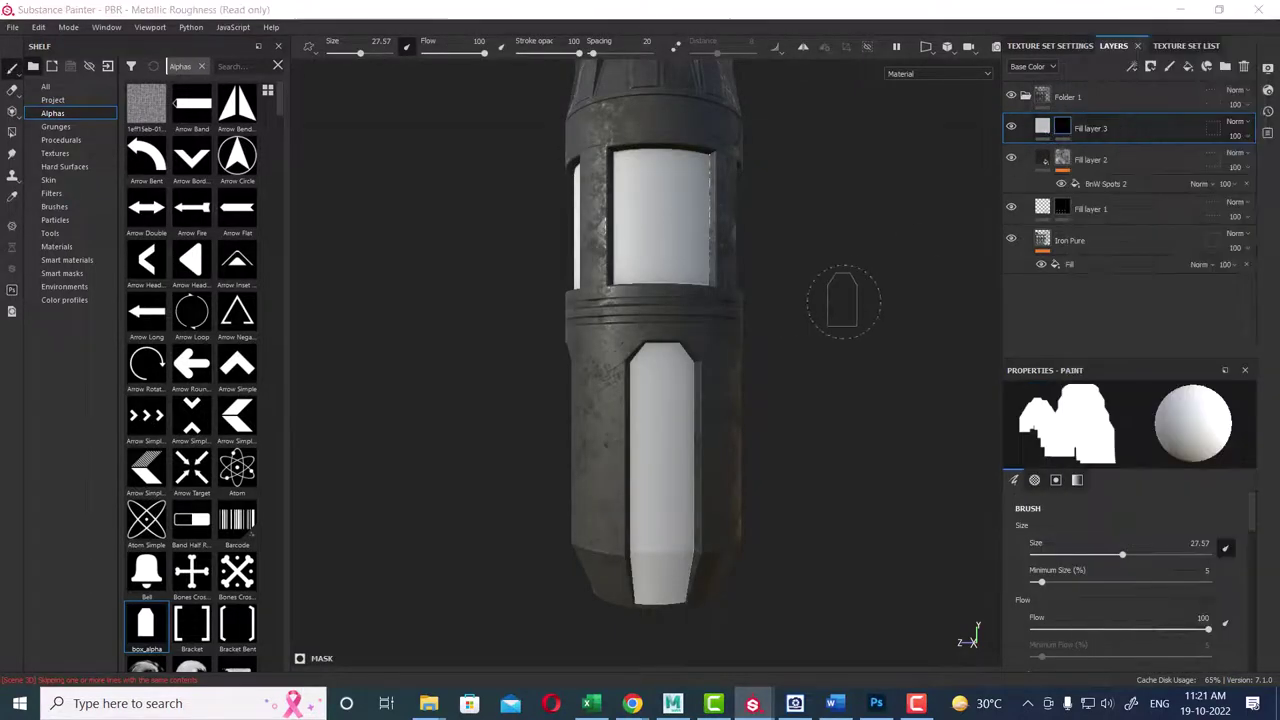
key("alt+Tab")
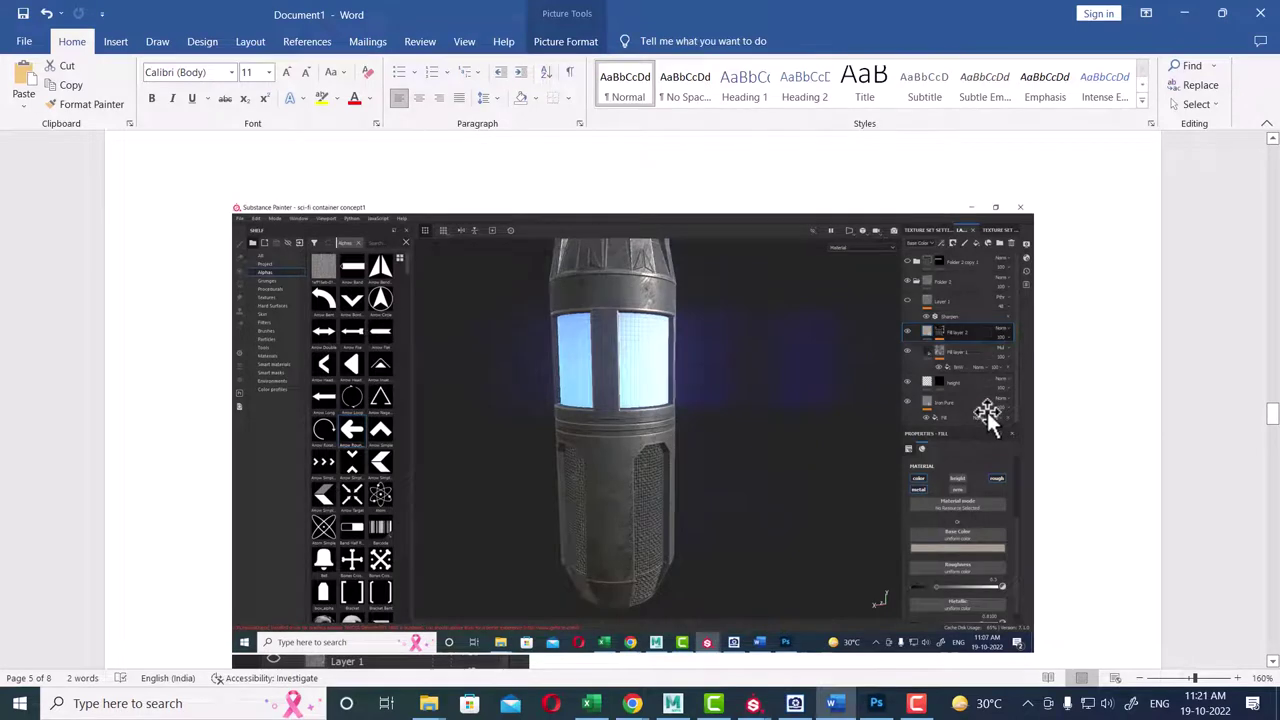
- Scroll down to the page-7 screenshot showing Metal Edge Wear with Wear Level 0.75 and Wear Contrast 0.5
scroll(980, 410, "down", 5)
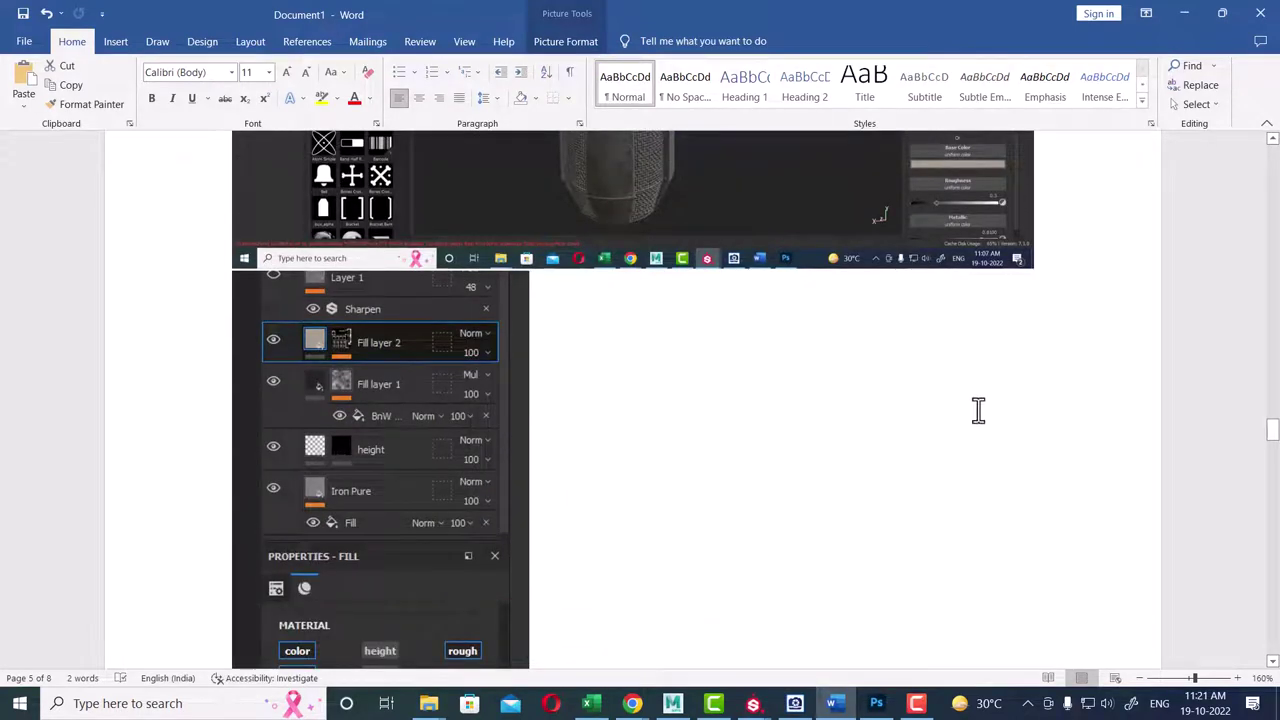
scroll(978, 410, "down", 5)
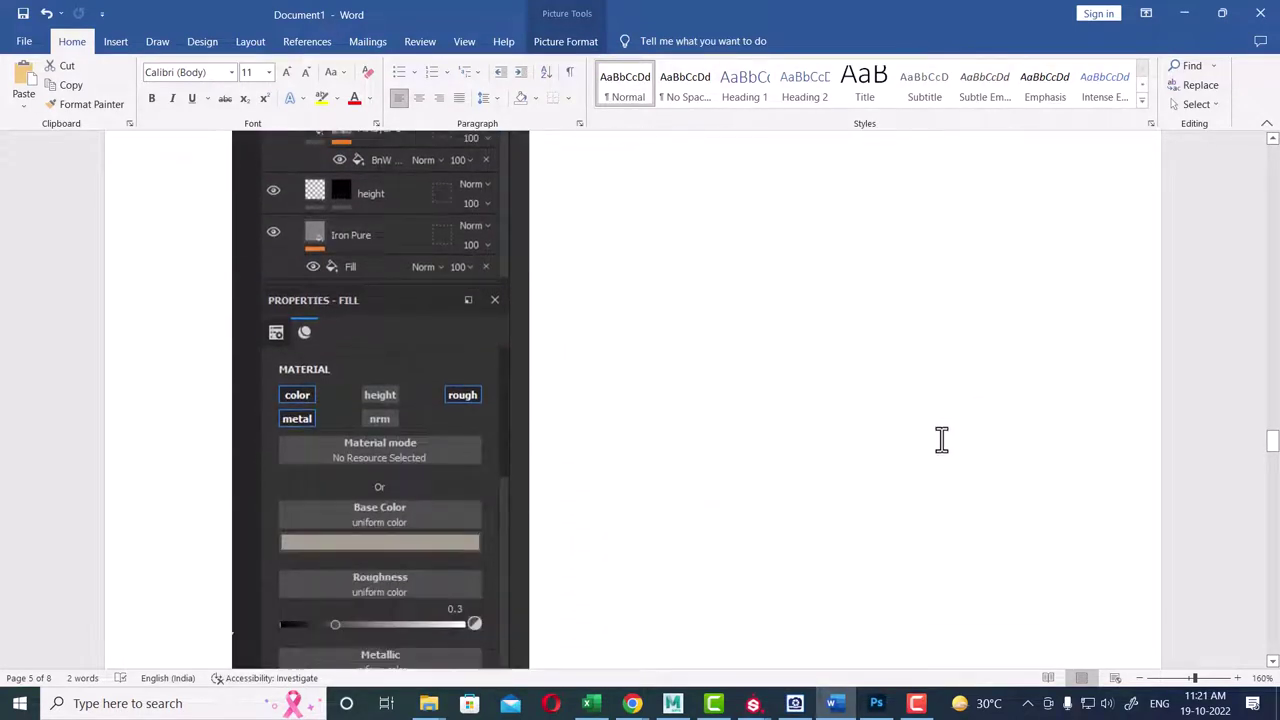
scroll(829, 461, "down", 4)
scroll(829, 464, "down", 5)
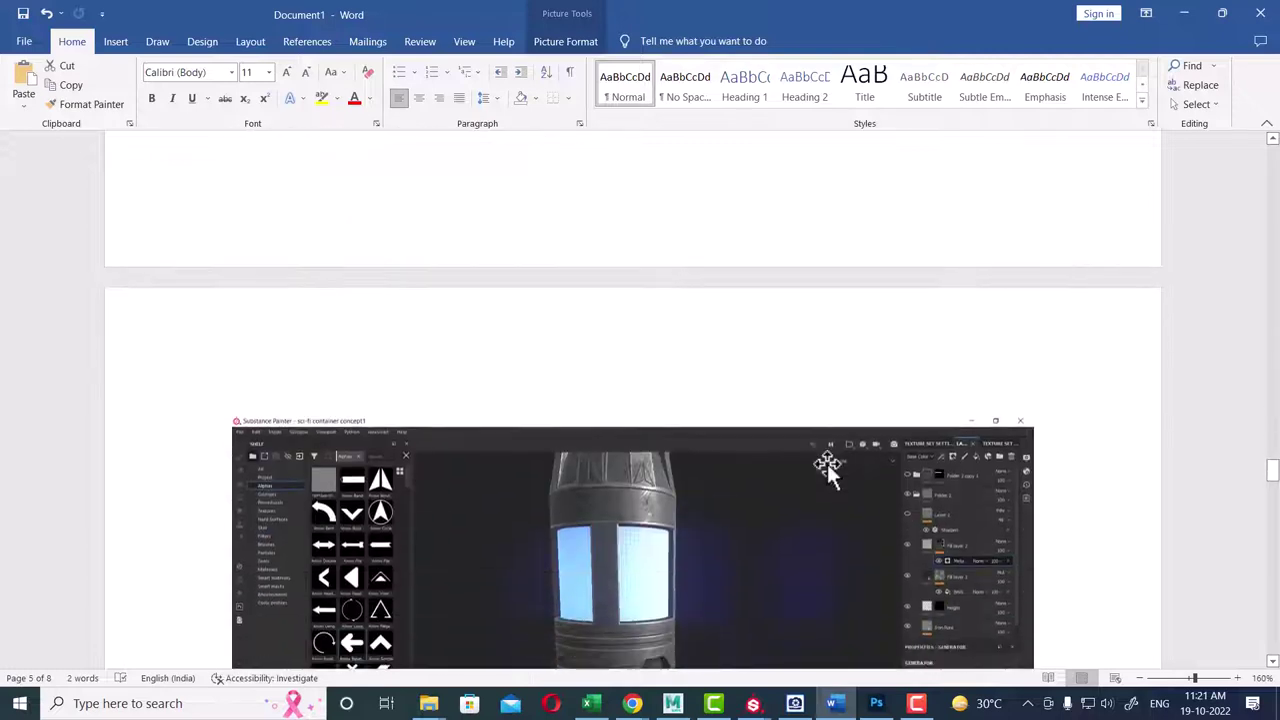
scroll(829, 466, "down", 3)
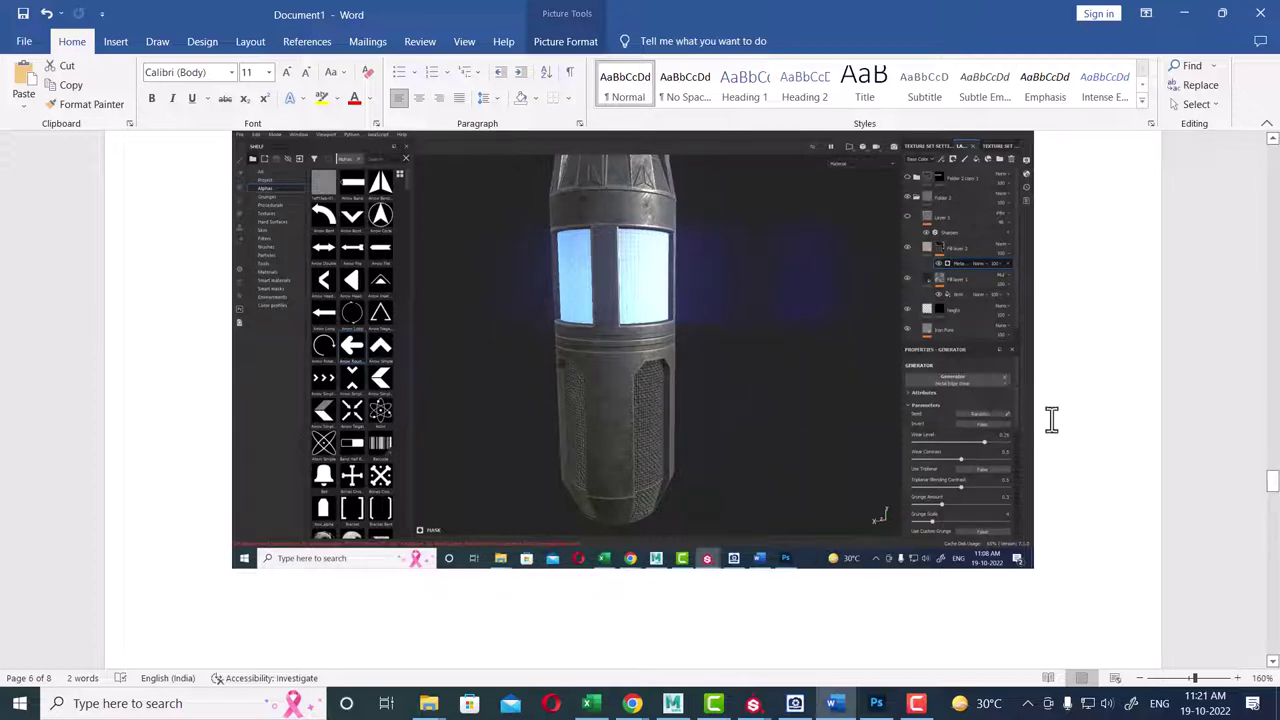
scroll(1054, 420, "down", 3)
scroll(1050, 428, "down", 2)
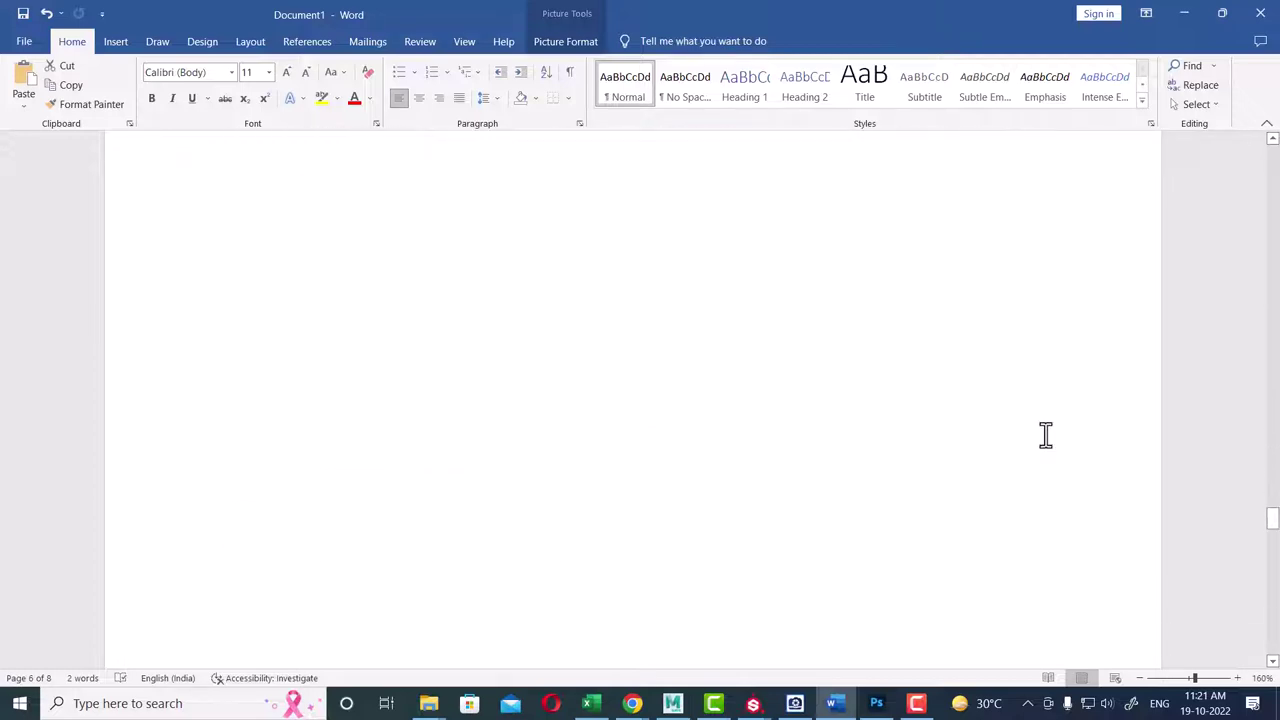
scroll(1000, 450, "down", 3)
scroll(950, 466, "down", 1)
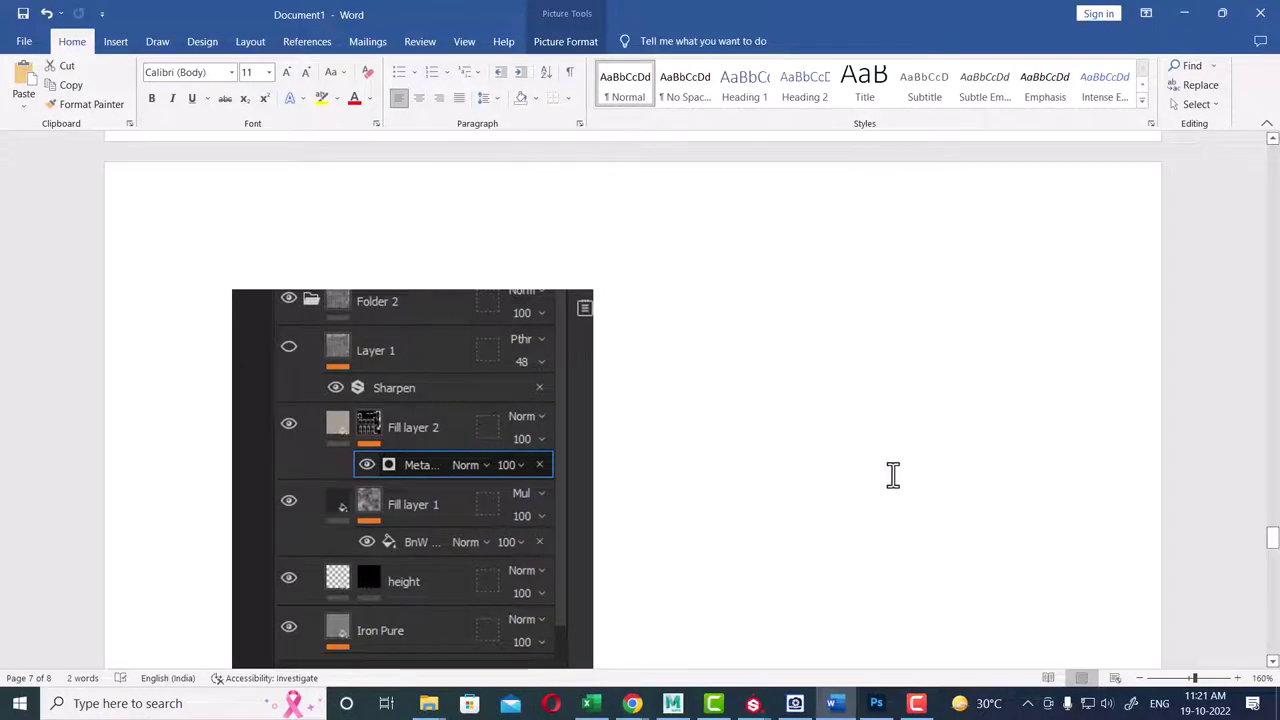
scroll(891, 474, "down", 3)
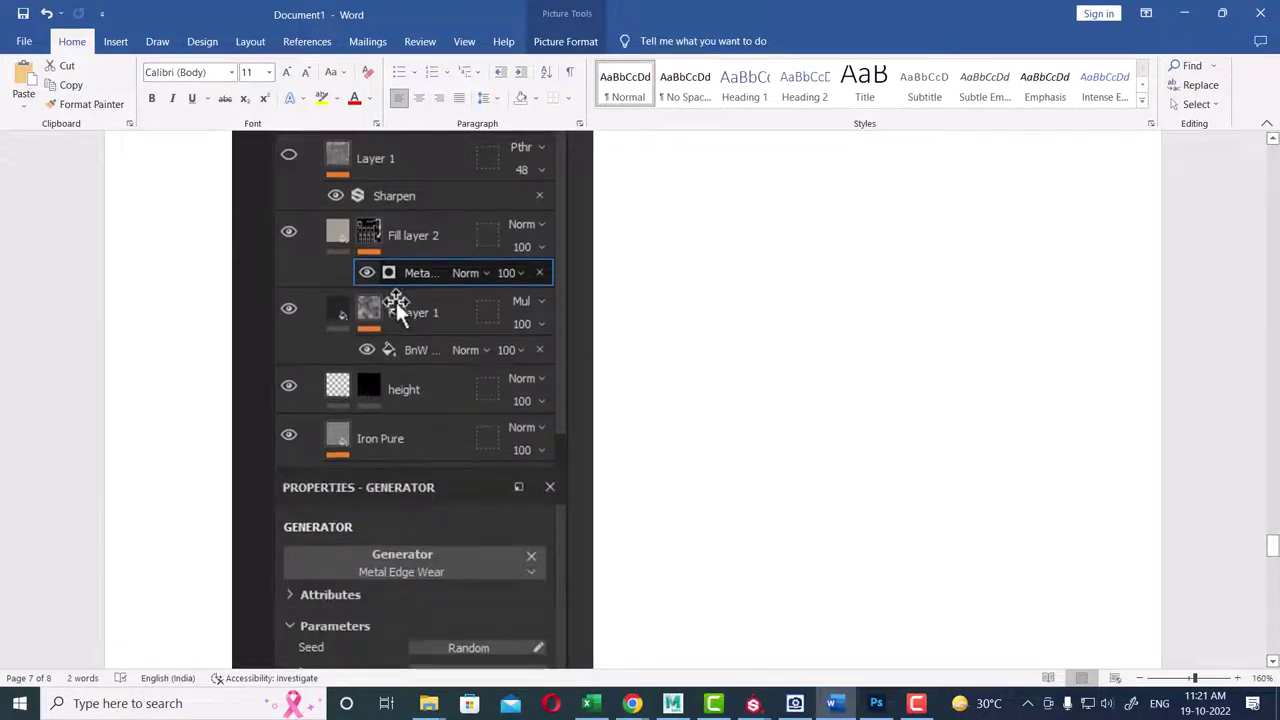
scroll(400, 309, "down", 1)
scroll(410, 315, "down", 4)
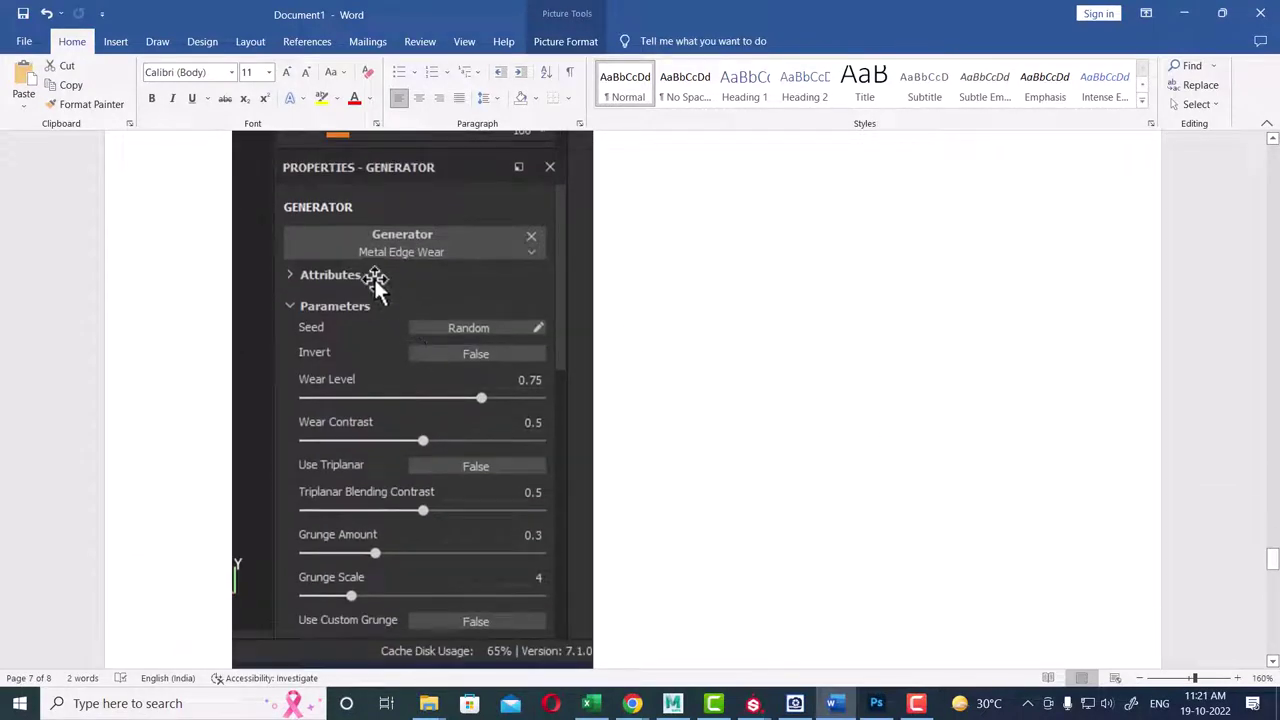
- Add a Metal Edge Wear generator to Fill layer 3's mask, found by searching 'metal'
mouse_move(753, 704)
left_click(830, 660)
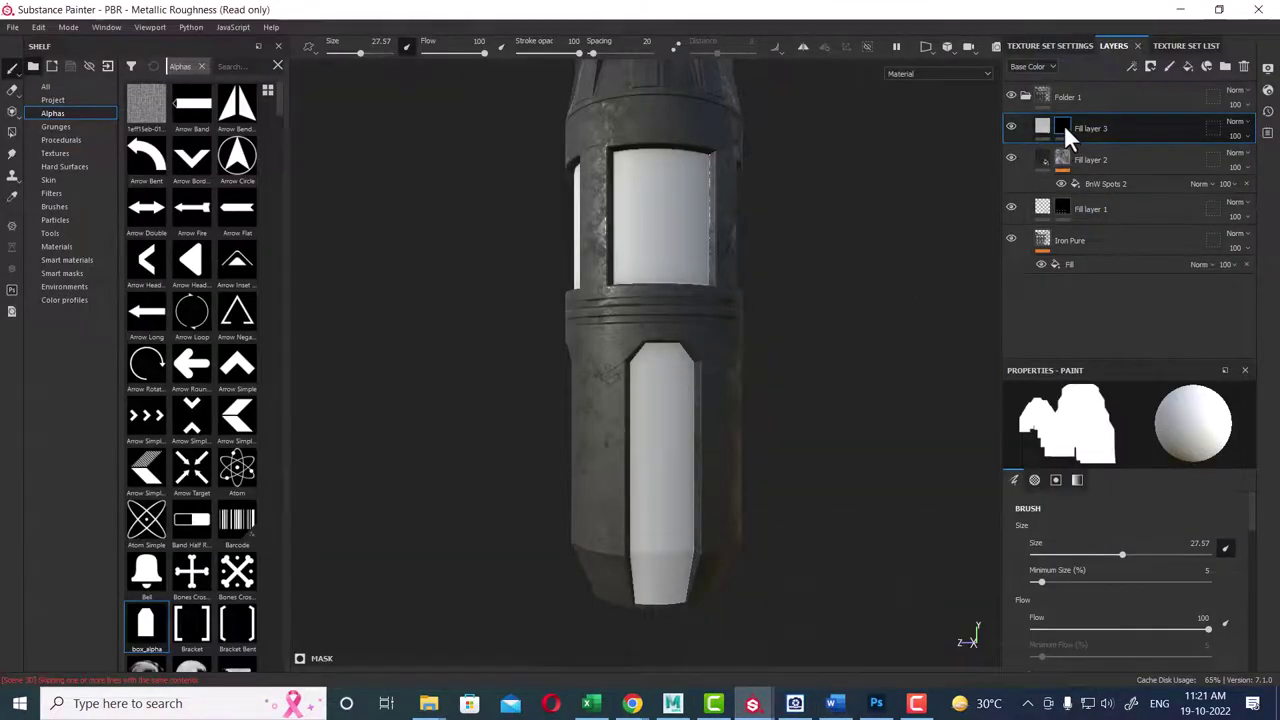
left_click(1150, 67)
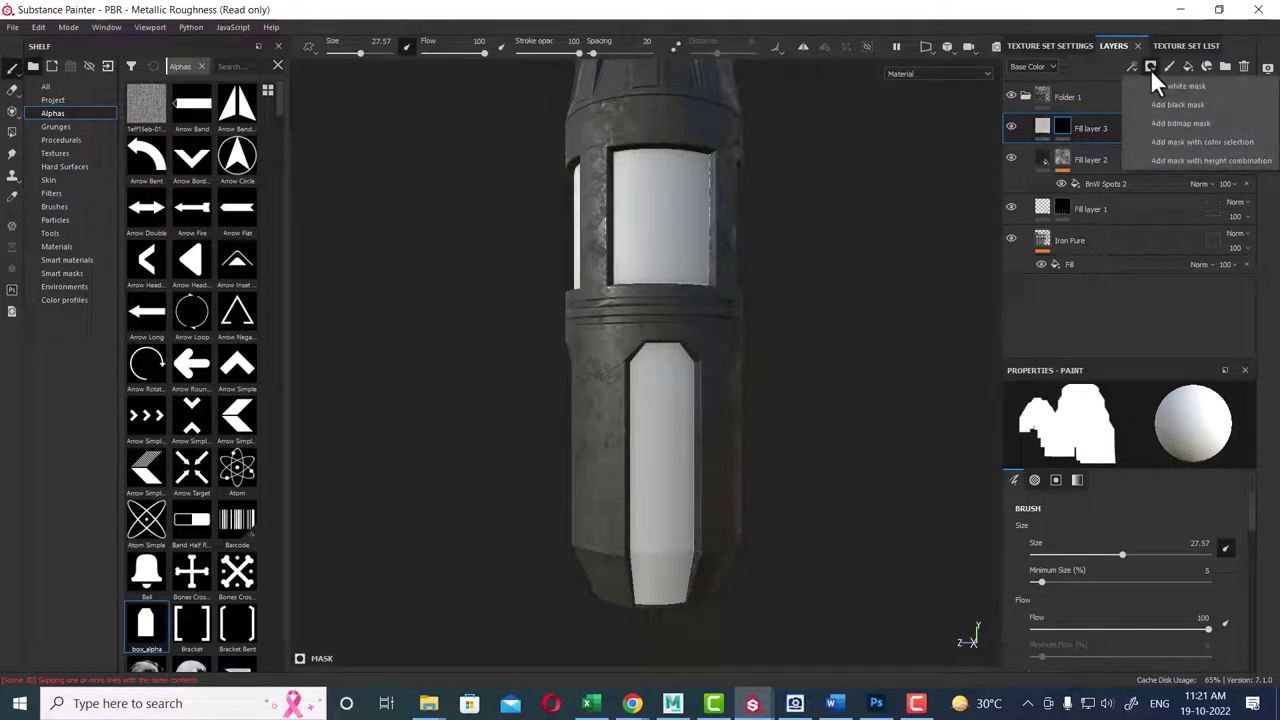
left_click(1132, 66)
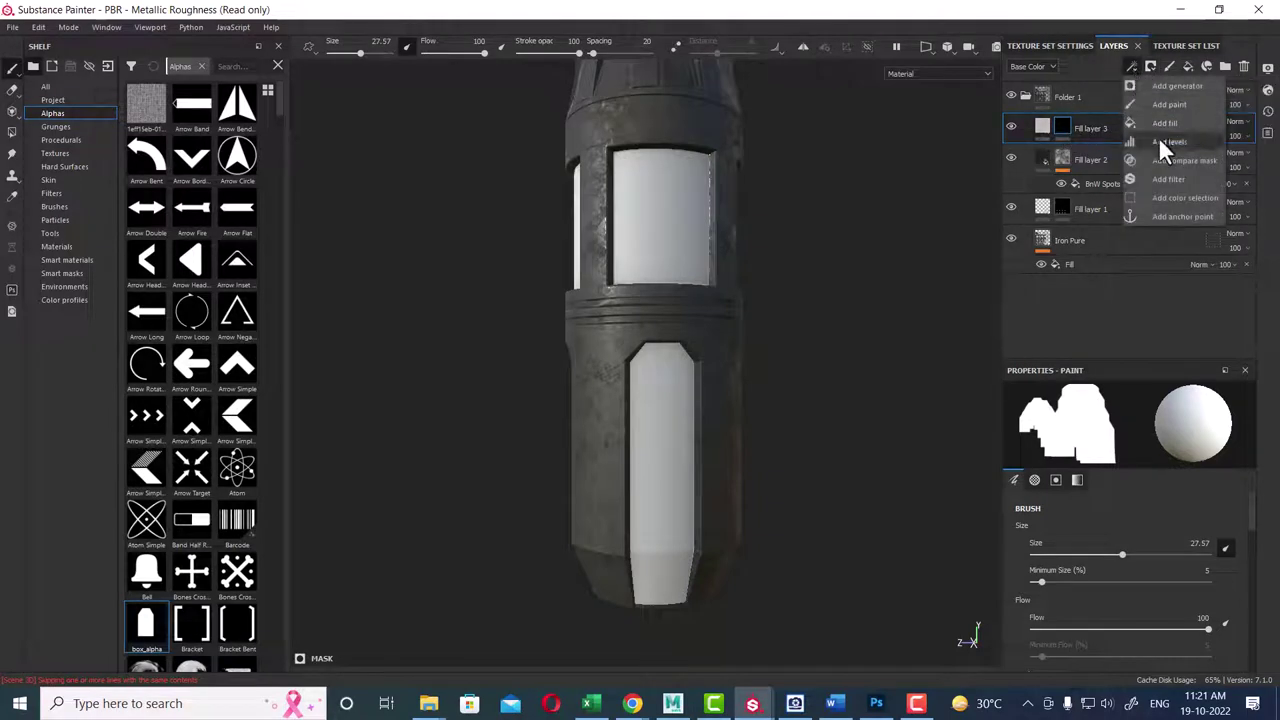
left_click(1172, 84)
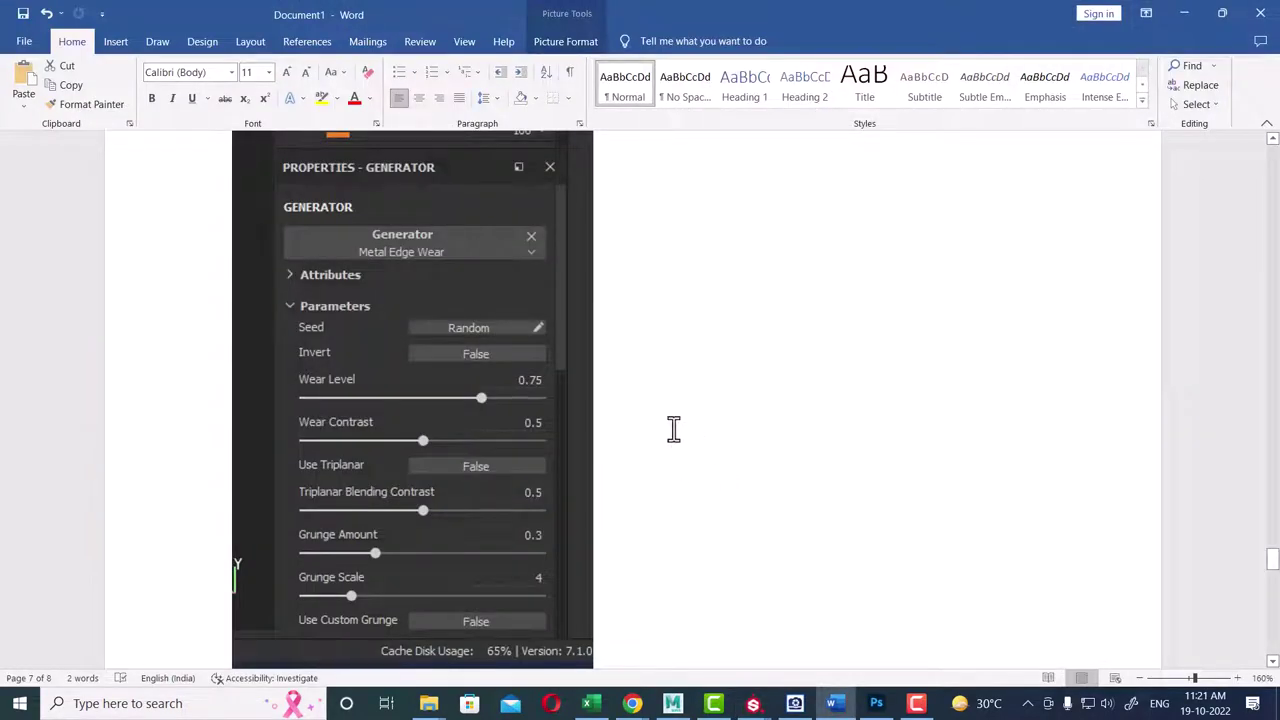
key("alt+Tab")
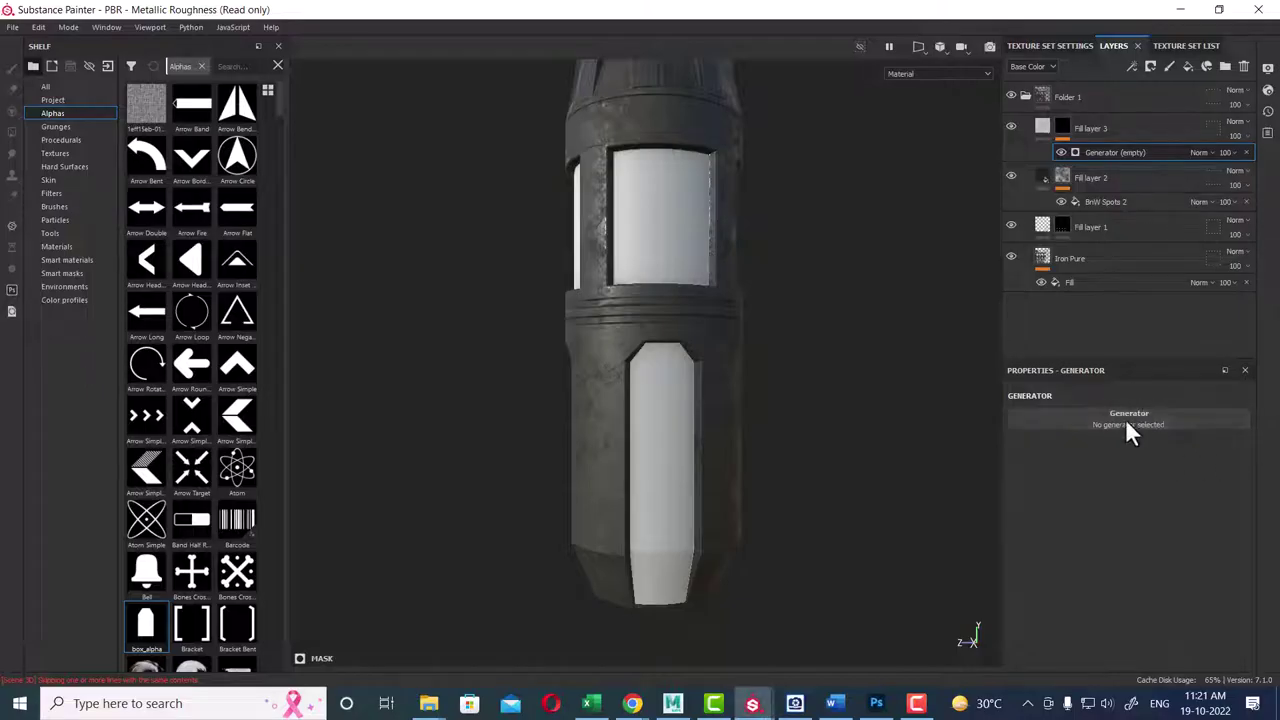
left_click(1125, 424)
type("metal")
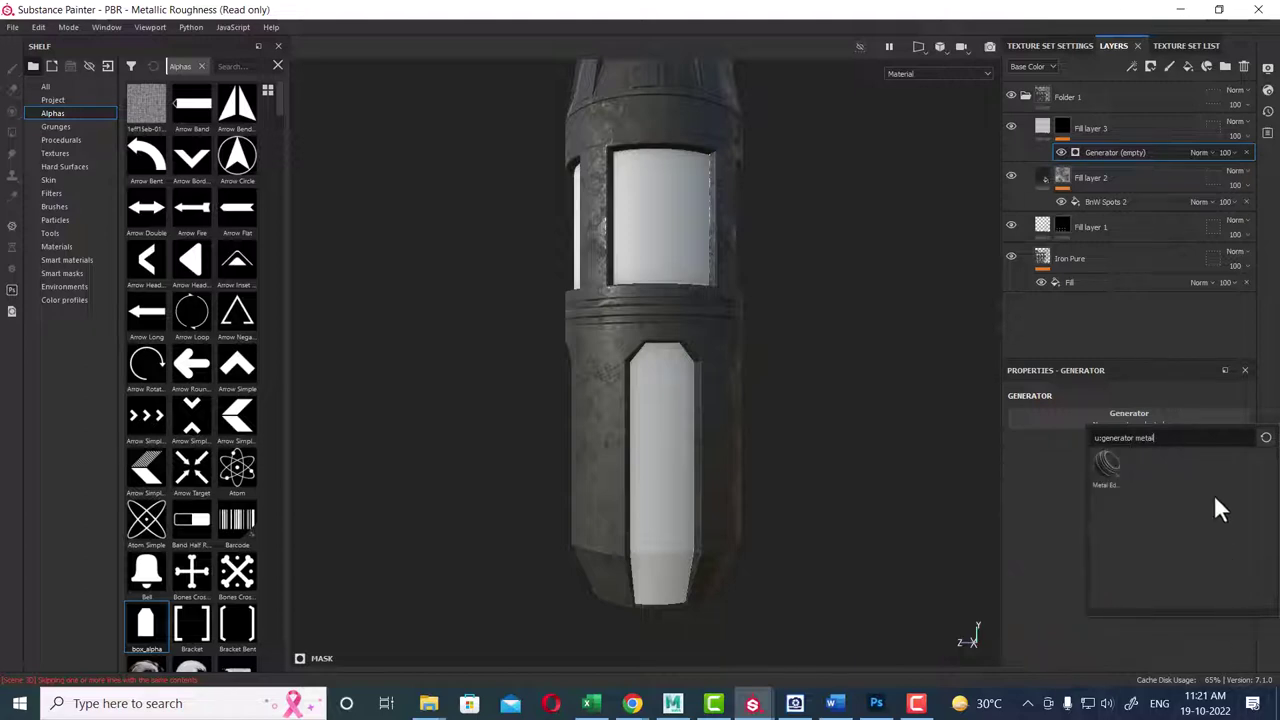
left_click(1105, 468)
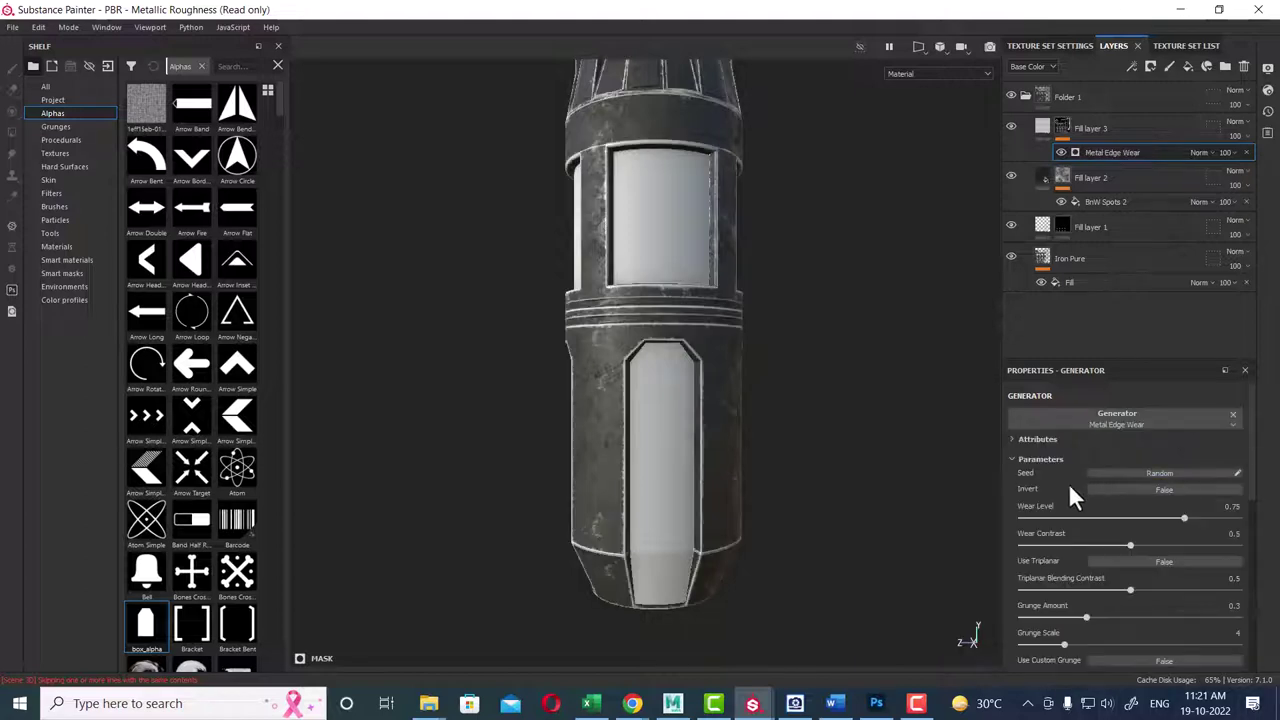
mouse_move(849, 387)
left_mouse_down("alt")
mouse_move(820, 357)
mouse_move(828, 397)
mouse_move(789, 309)
mouse_move(835, 440)
left_mouse_up("alt")
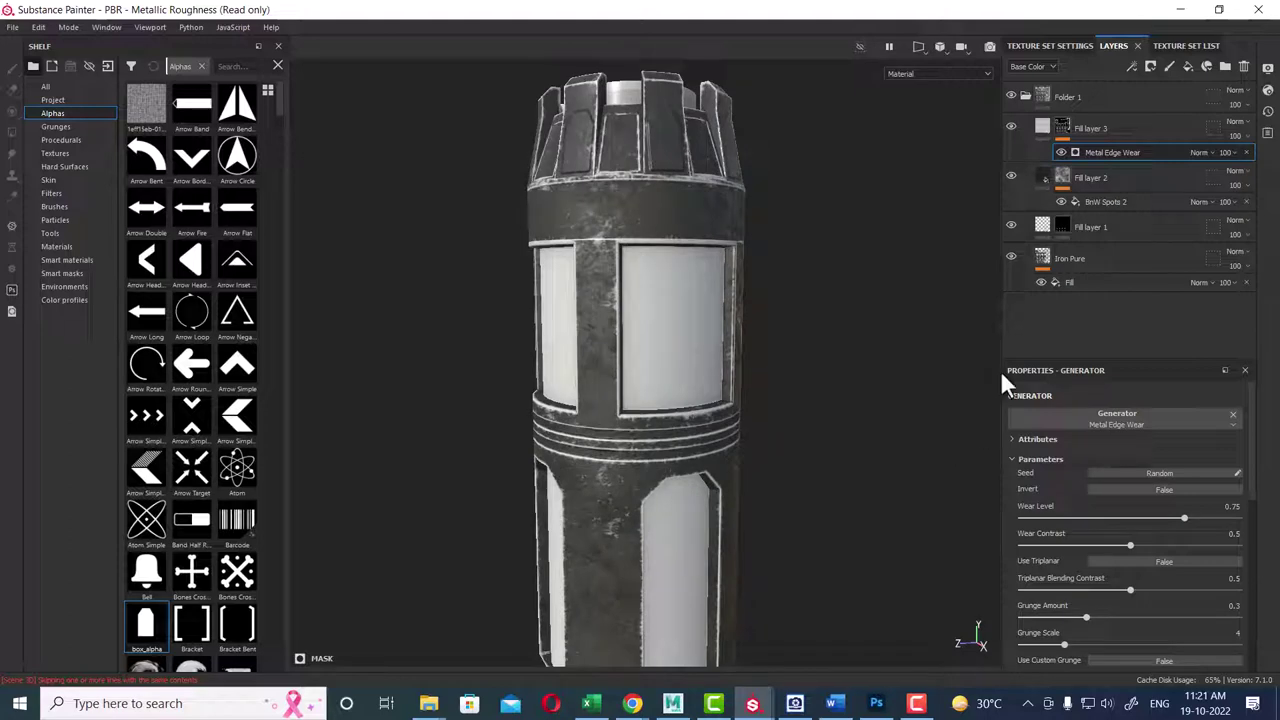
- Make Fill layer 3's edge wear colour a darker grey and inspect the model
left_click(1043, 127)
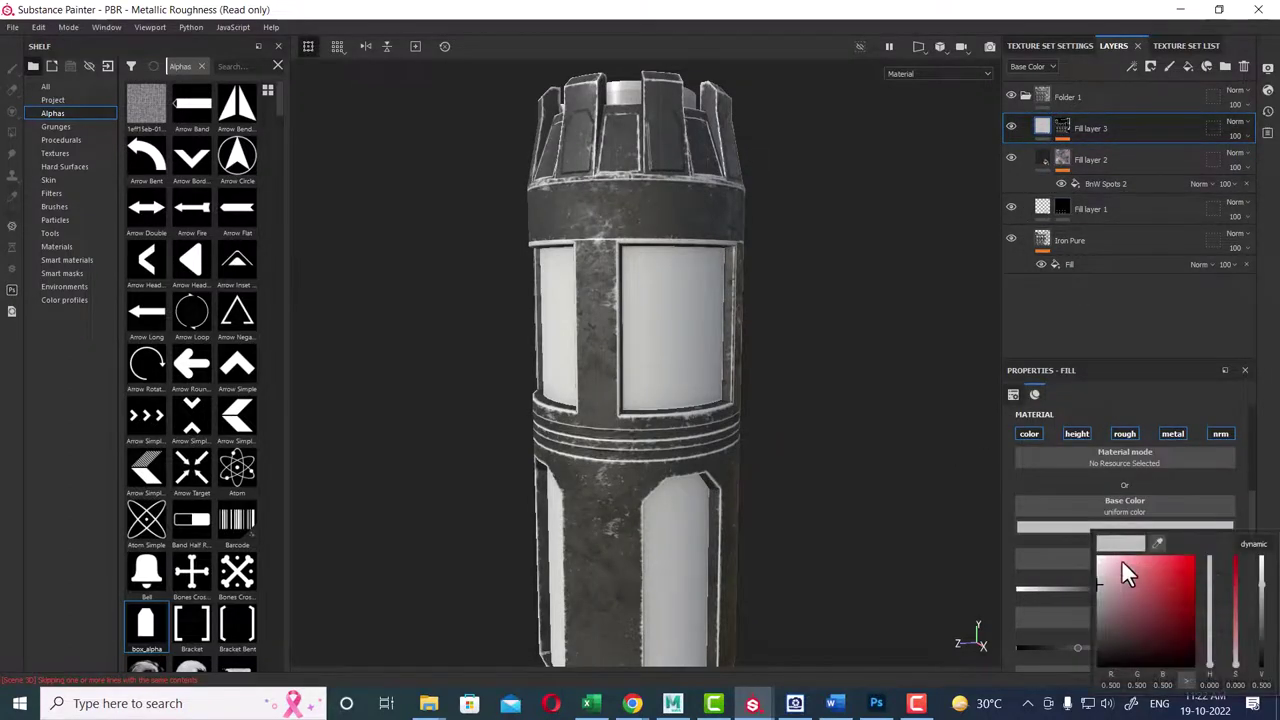
left_click(1102, 608)
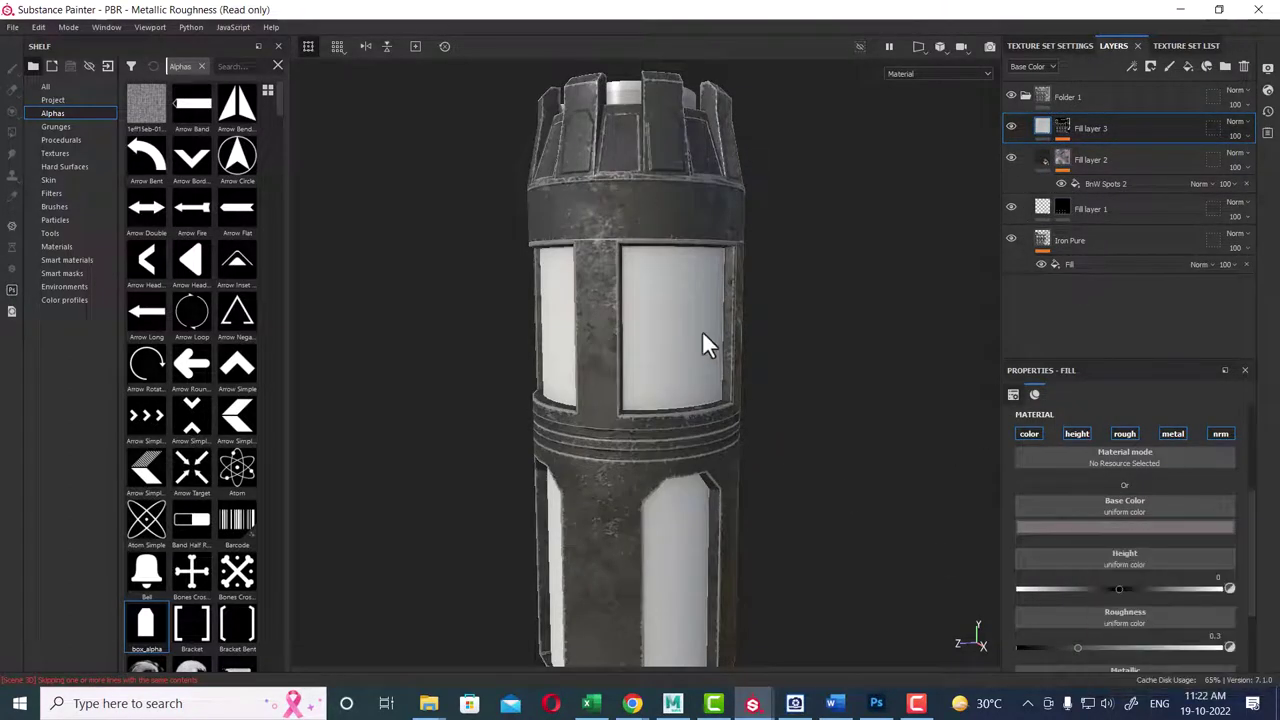
scroll(702, 330, "up", 2)
right_click_drag(790, 352, 766, 363, "alt")
middle_click_drag(846, 514, 786, 477, "alt")
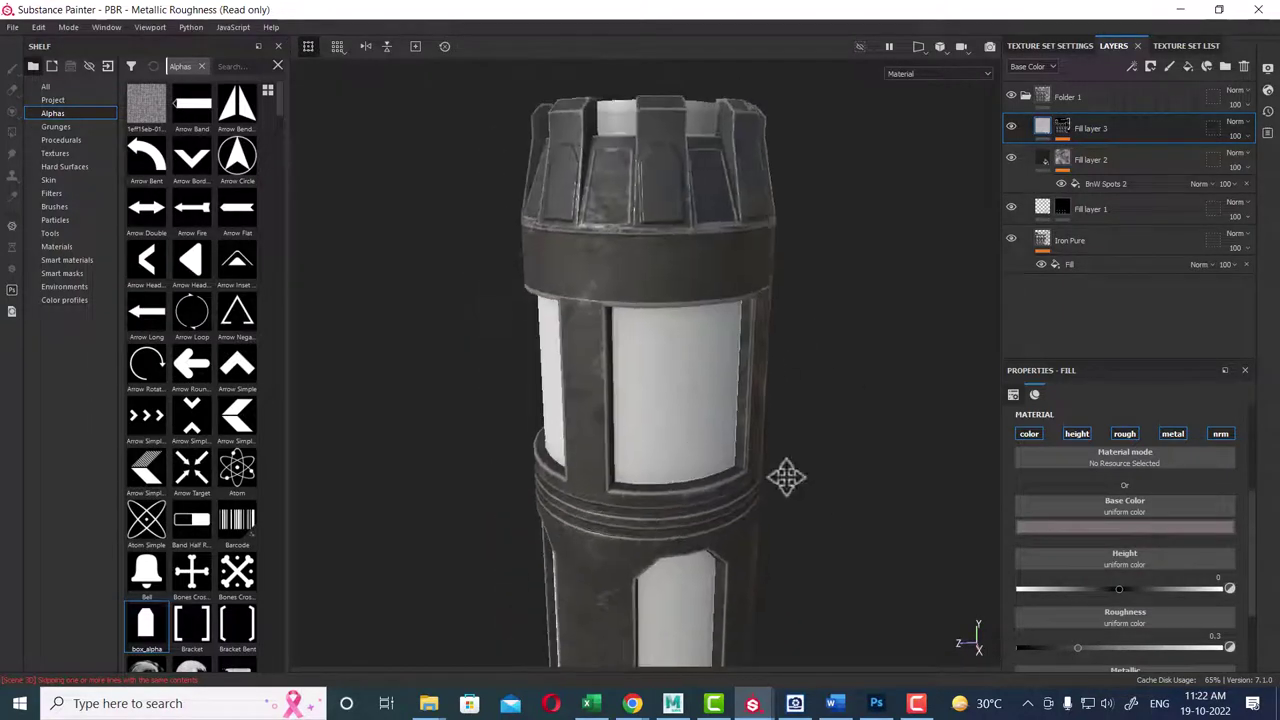
left_click_drag(786, 477, 793, 433, "alt")
right_click_drag(793, 433, 820, 349, "alt")
left_click_drag(820, 349, 817, 406, "alt")
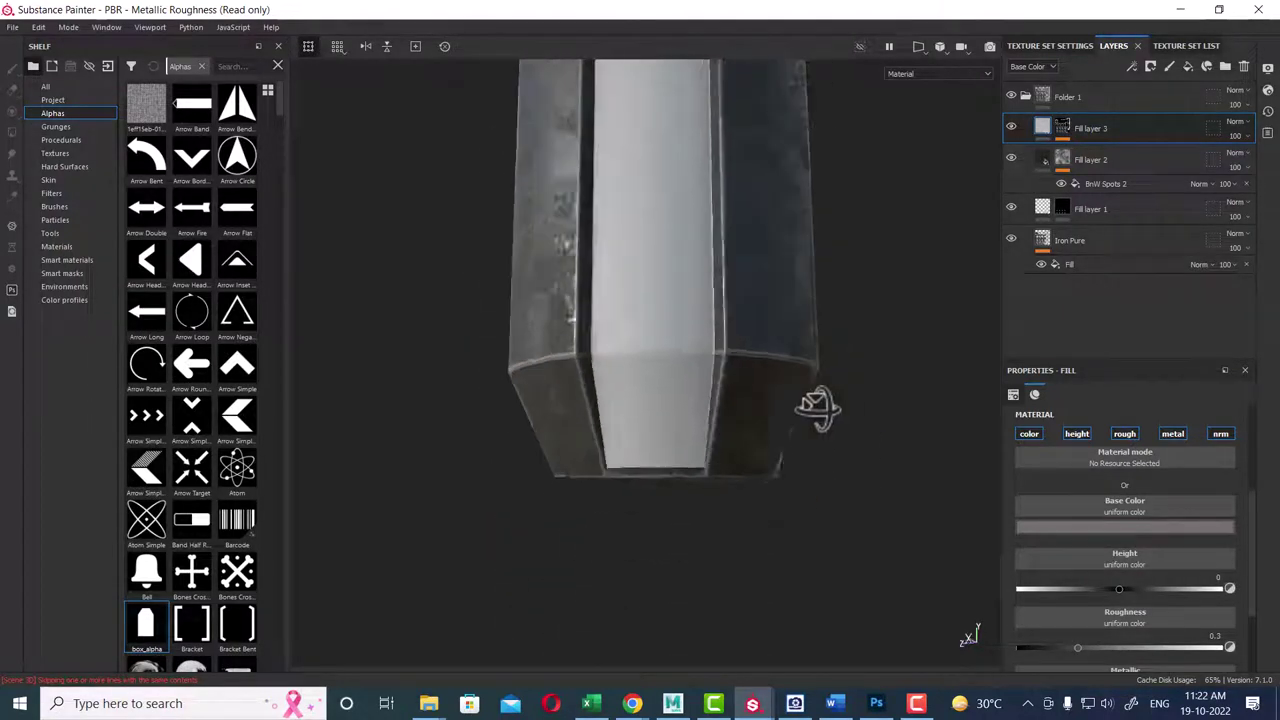
mouse_move(817, 406)
middle_mouse_down("alt")
mouse_move(829, 492)
mouse_move(857, 423)
middle_mouse_up("alt")
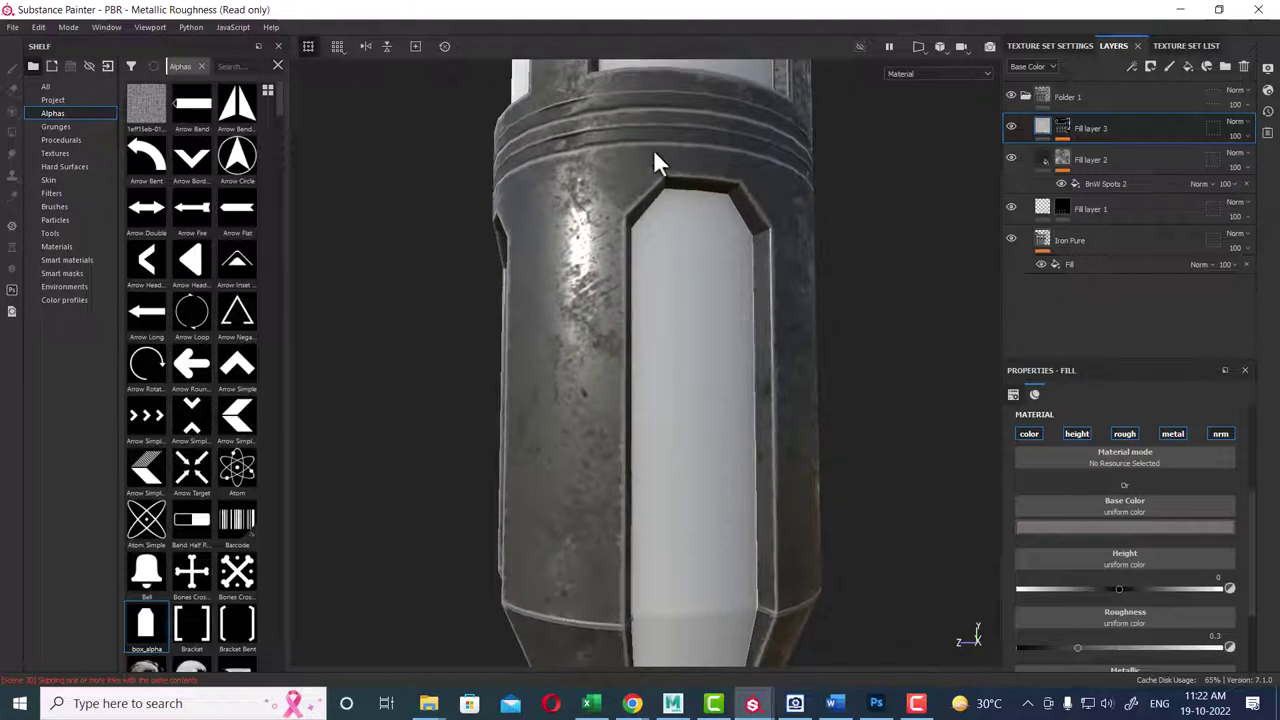
right_click_drag(657, 166, 718, 330, "alt")
left_click_drag(718, 330, 691, 306, "alt")
left_click_drag(683, 206, 754, 309, "alt")
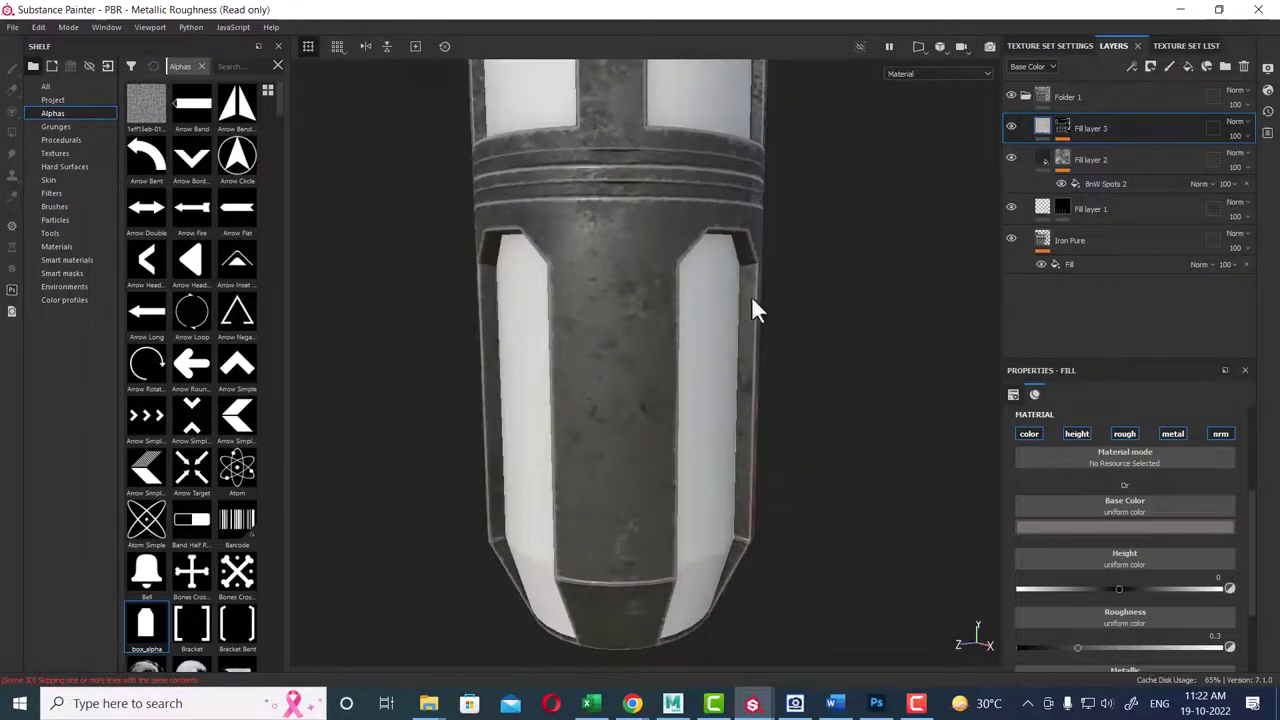
- Set the edge wear height to -0.1456 and roughness to 0.5534
left_click_drag(1074, 648, 1084, 655)
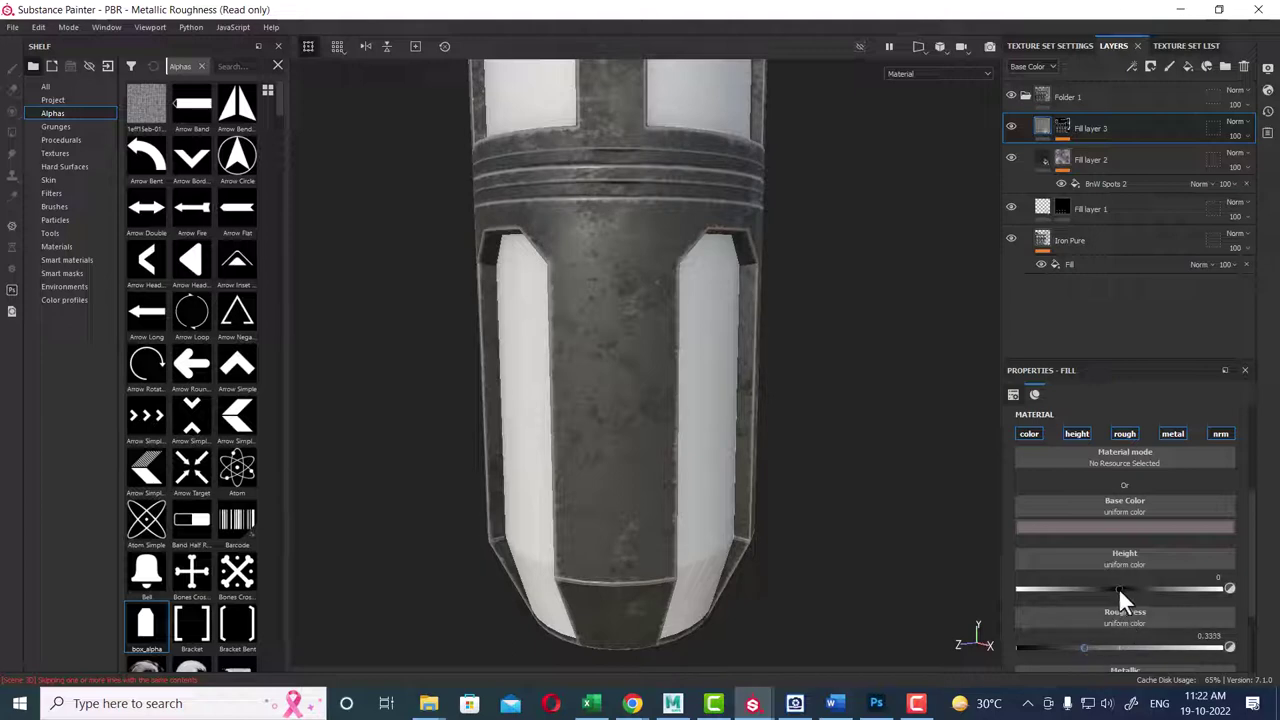
left_click_drag(1118, 587, 1102, 585)
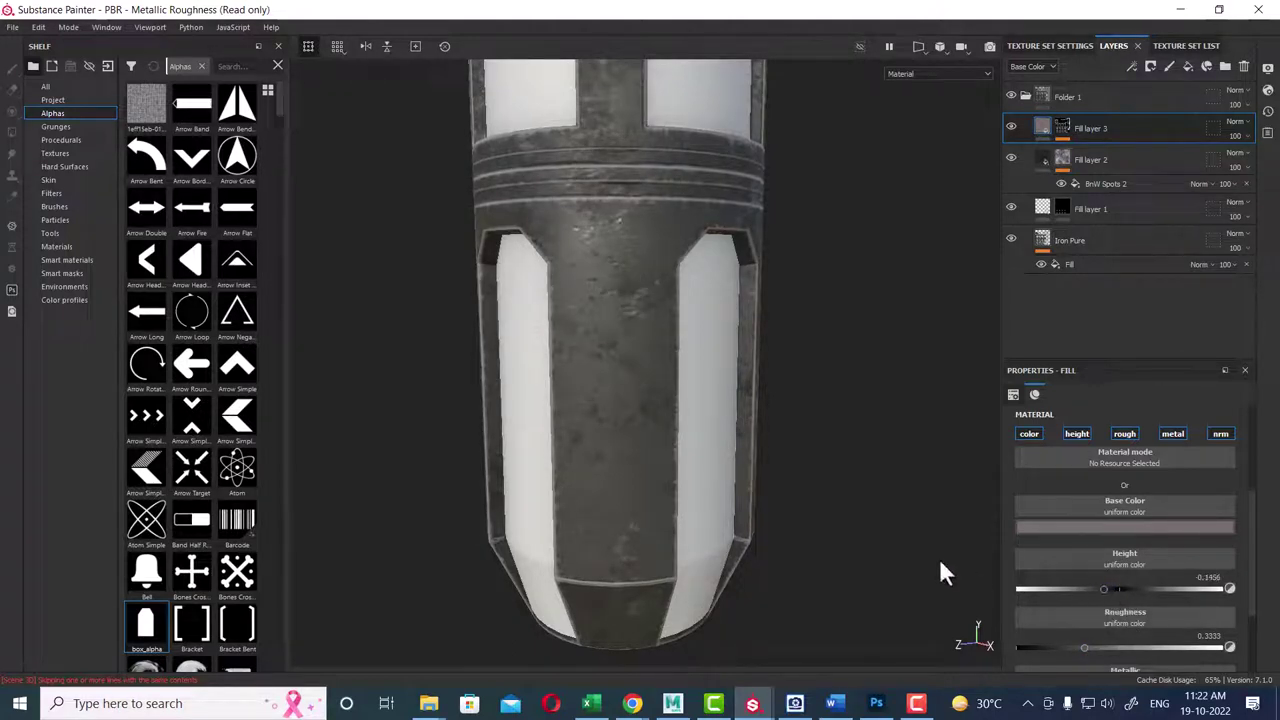
mouse_move(939, 558)
middle_mouse_down("alt")
mouse_move(803, 391)
mouse_move(850, 455)
middle_mouse_up("alt")
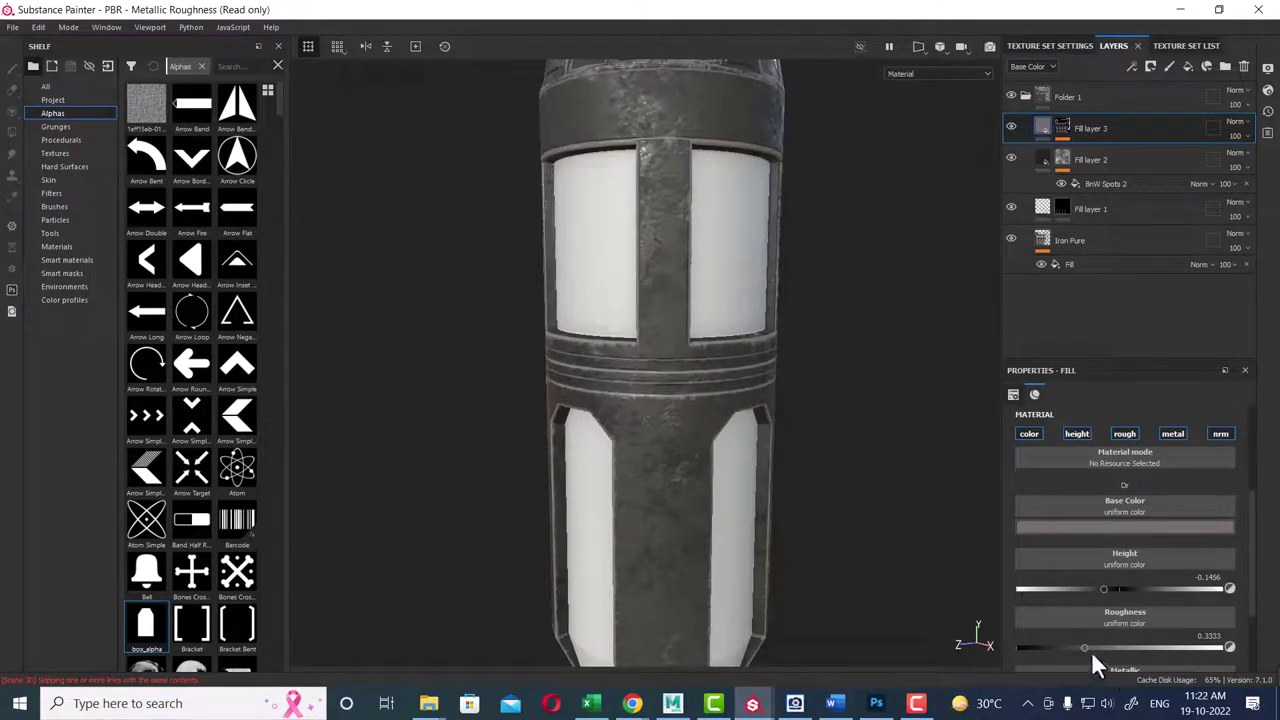
mouse_move(1148, 648)
left_mouse_down()
mouse_move(1105, 651)
mouse_move(1130, 652)
left_mouse_up()
- Set the Metal Edge Wear generator's Wear Level to 0.78 and Wear Contrast to 0.42
left_click(1063, 138)
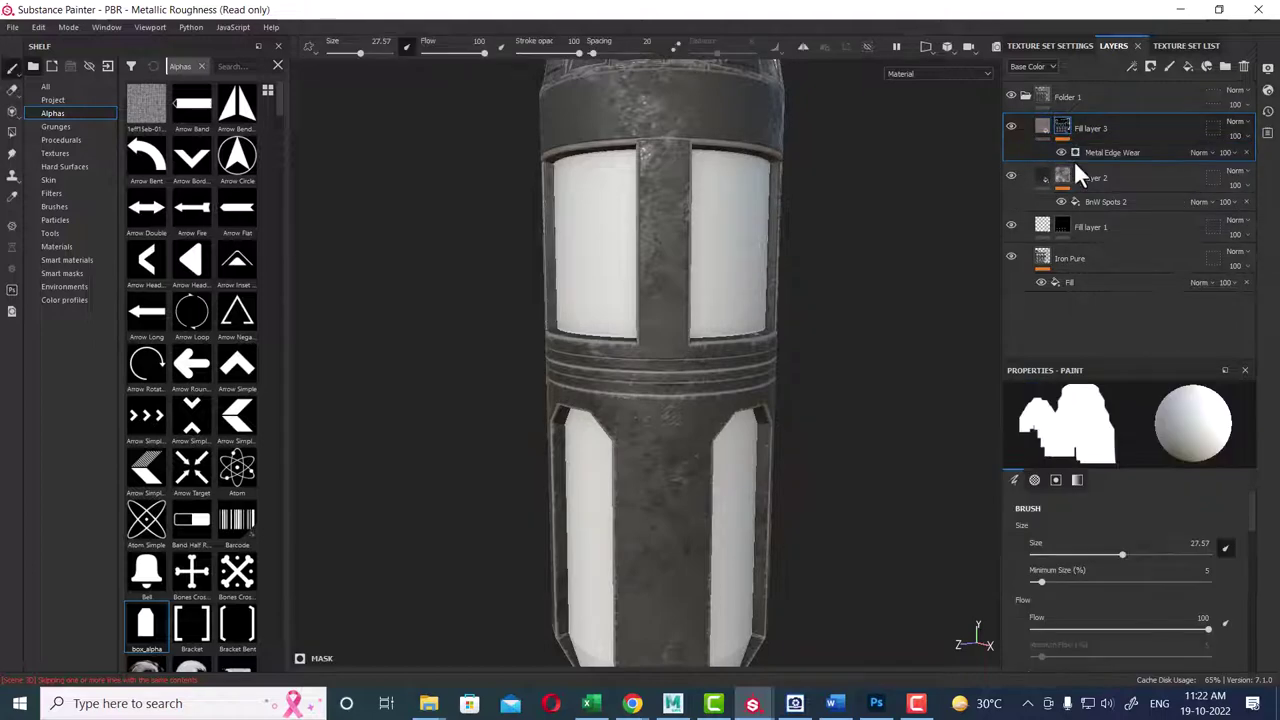
left_click(1091, 151)
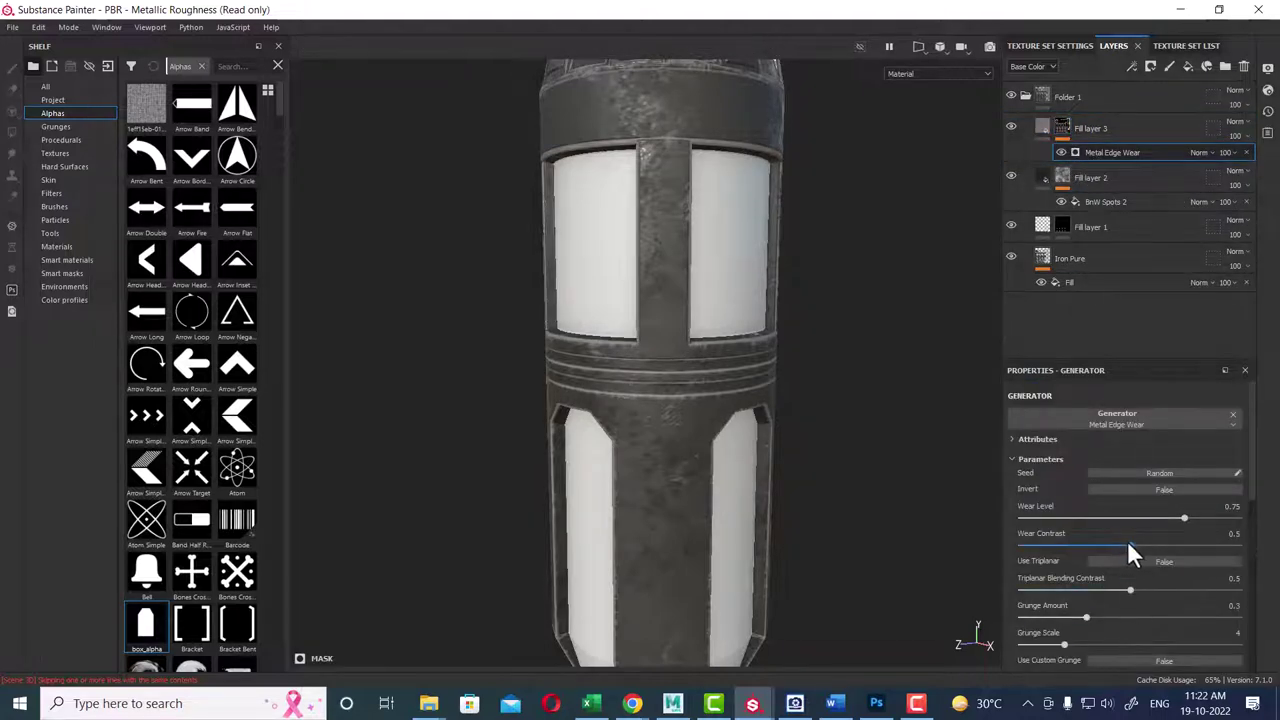
mouse_move(1129, 546)
left_mouse_down()
mouse_move(1160, 550)
mouse_move(1209, 519)
mouse_move(1188, 520)
mouse_move(1212, 519)
mouse_move(1190, 518)
left_mouse_up()
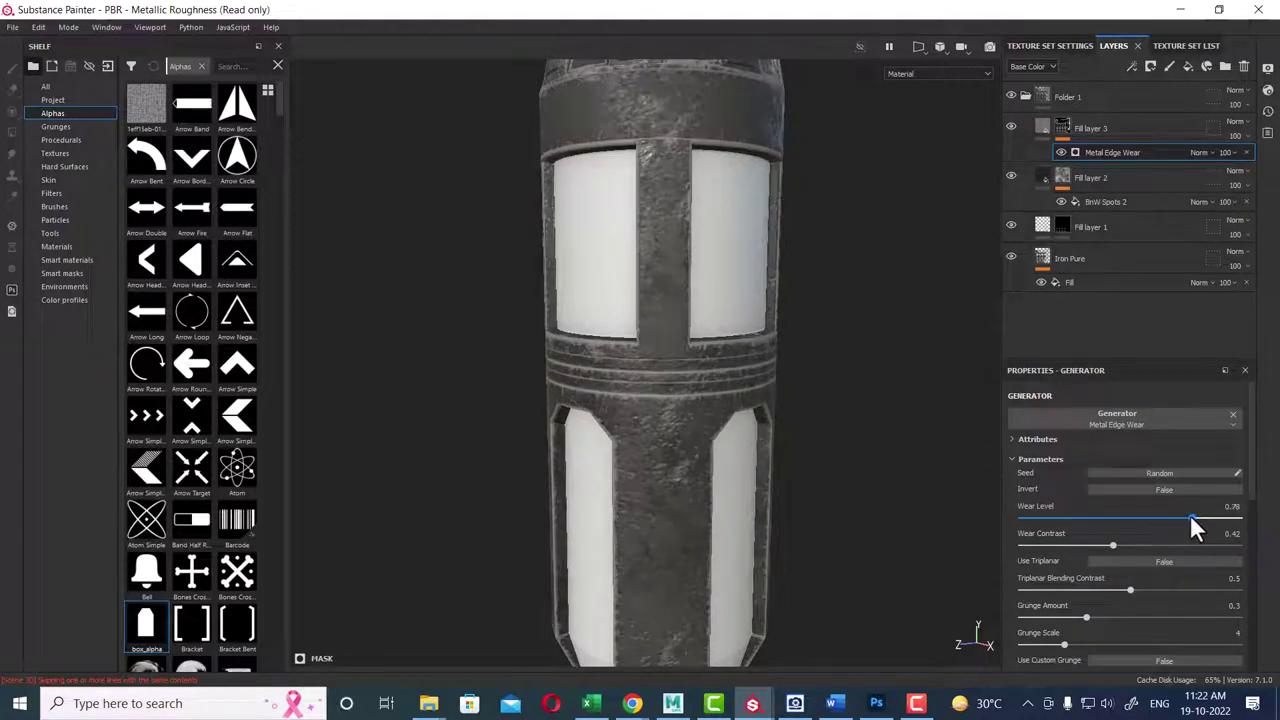
- Desaturate the edge wear base colour, sample a grey from the model and lighten it slightly
left_click(1042, 127)
left_click(1127, 527)
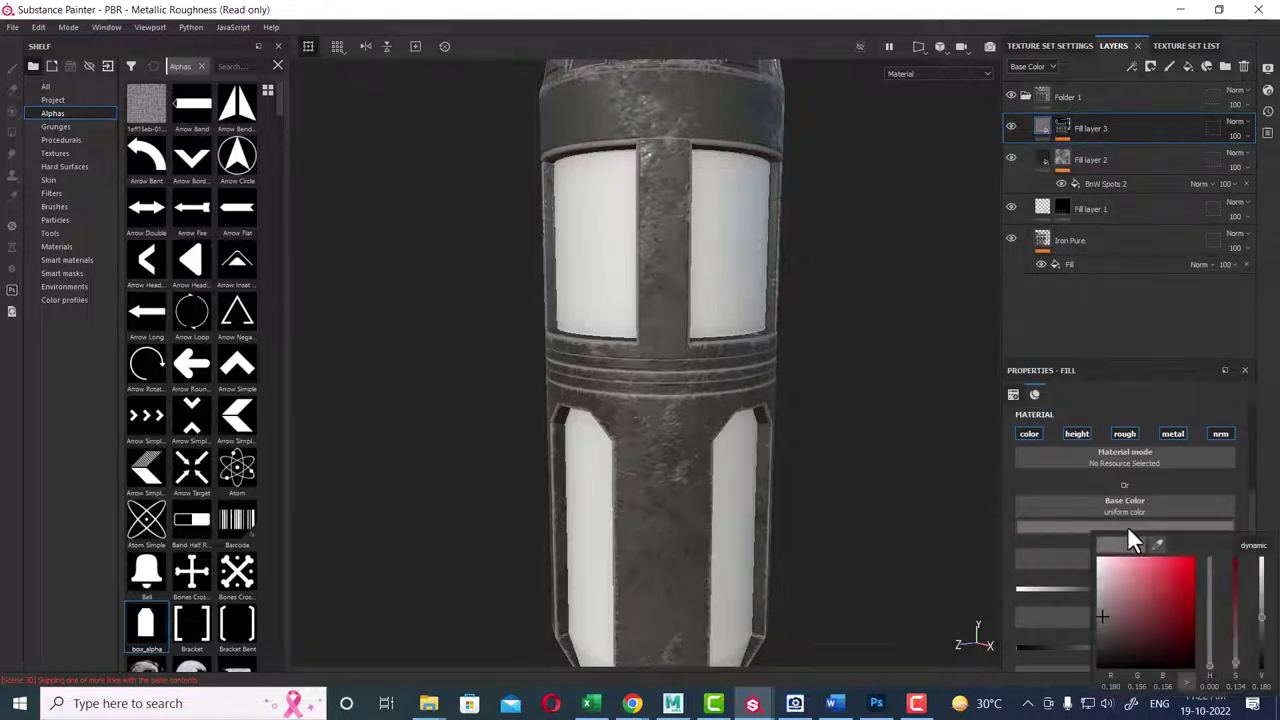
mouse_move(1154, 618)
left_mouse_down()
mouse_move(1086, 618)
mouse_move(1084, 598)
mouse_move(1086, 626)
left_mouse_up()
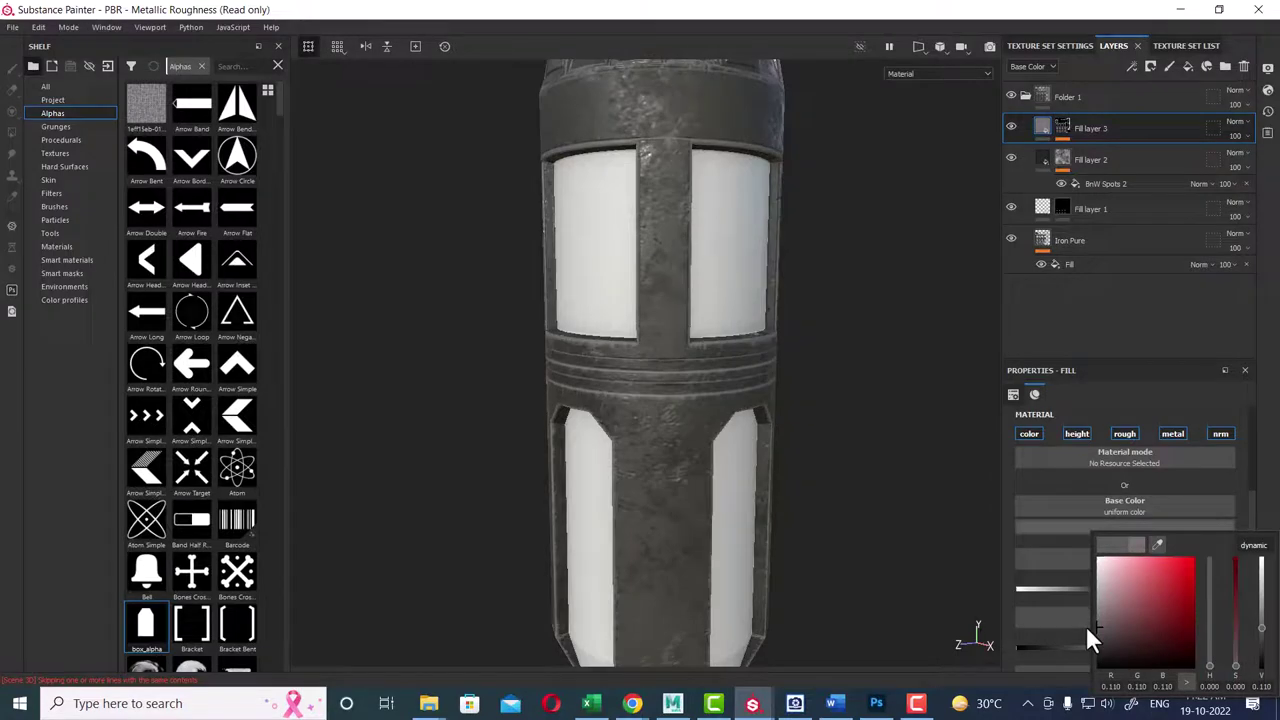
left_click(1157, 544)
left_click(632, 615)
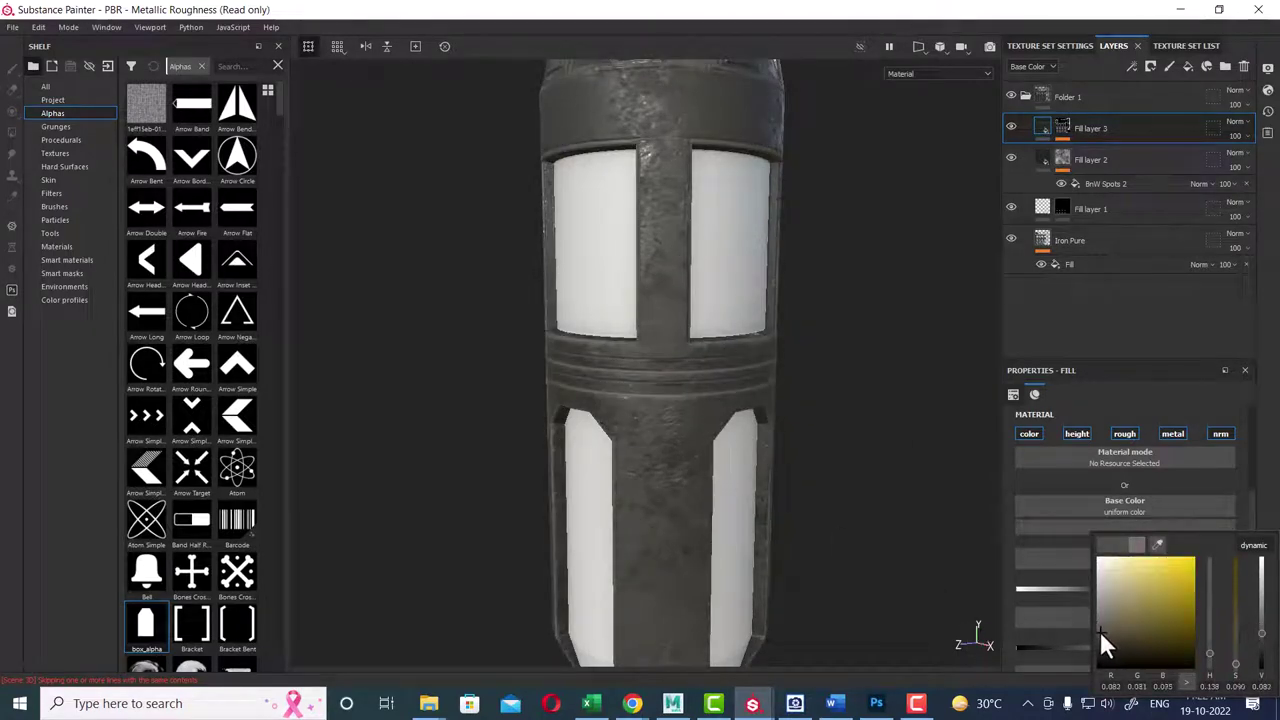
left_click_drag(1100, 631, 1098, 618)
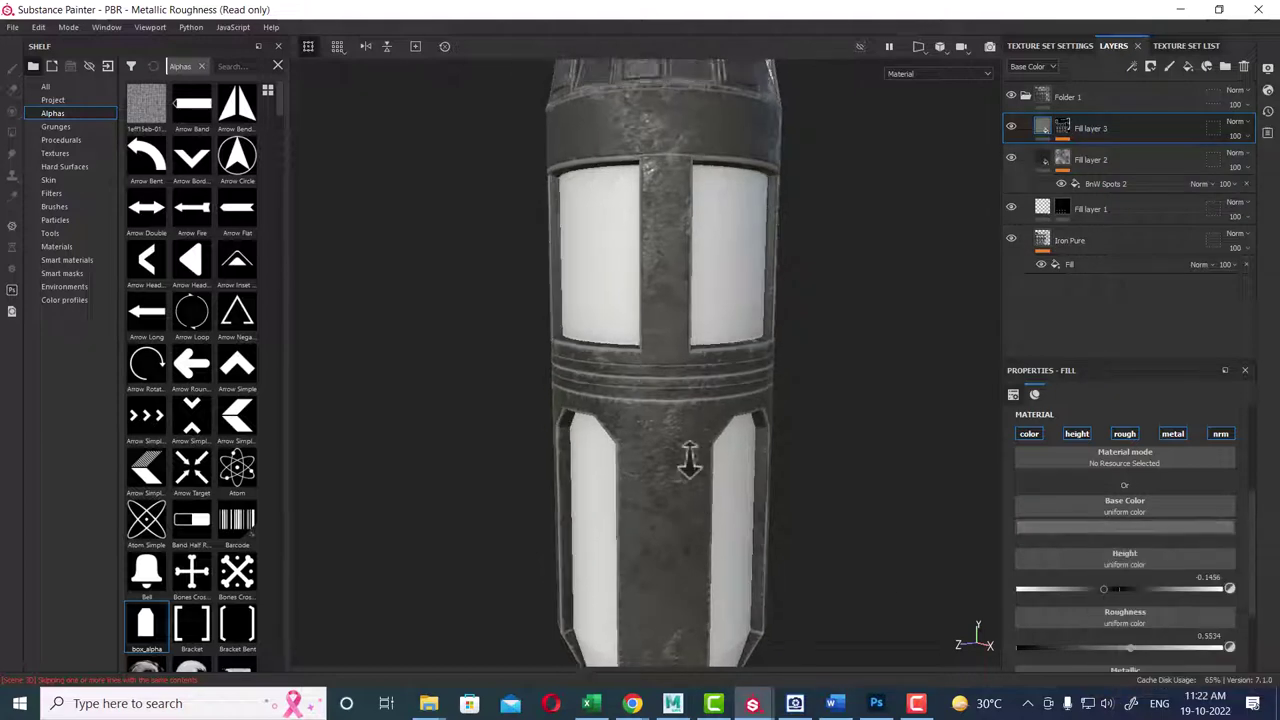
mouse_move(686, 457)
left_mouse_down("alt")
mouse_move(560, 449)
mouse_move(737, 400)
mouse_move(640, 363)
mouse_move(574, 400)
mouse_move(700, 323)
mouse_move(841, 376)
mouse_move(854, 366)
mouse_move(803, 371)
left_mouse_up("alt")
middle_click_drag(803, 371, 793, 353, "alt")
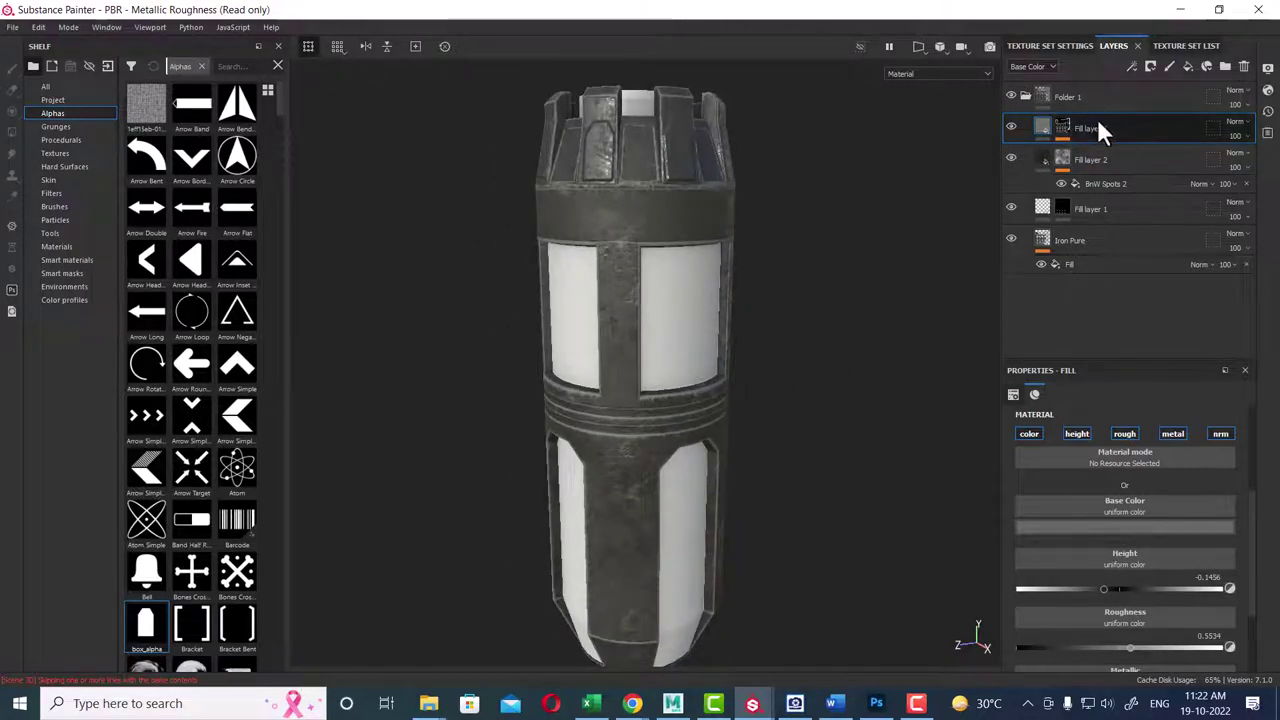
- Scroll the Word reference down to the layer panel screenshot
key("alt+Tab")
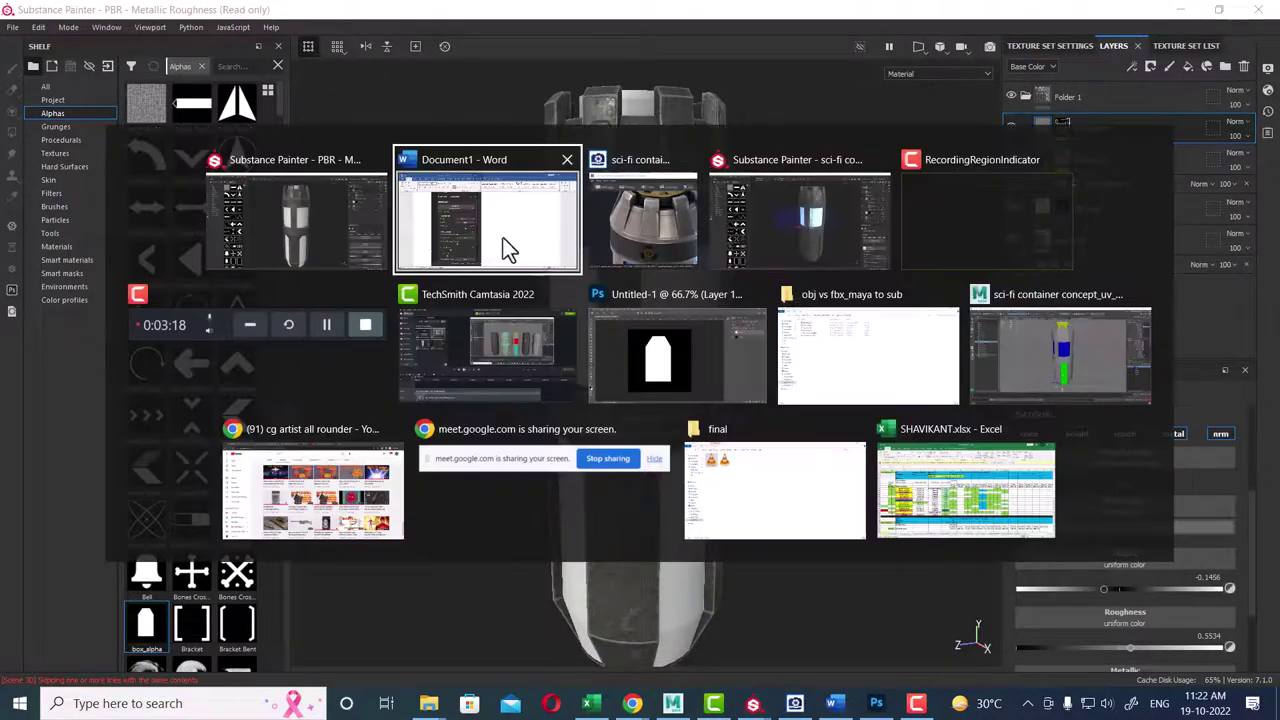
left_click(503, 238)
scroll(866, 366, "down", 4)
scroll(803, 391, "down", 4)
scroll(686, 408, "down", 4)
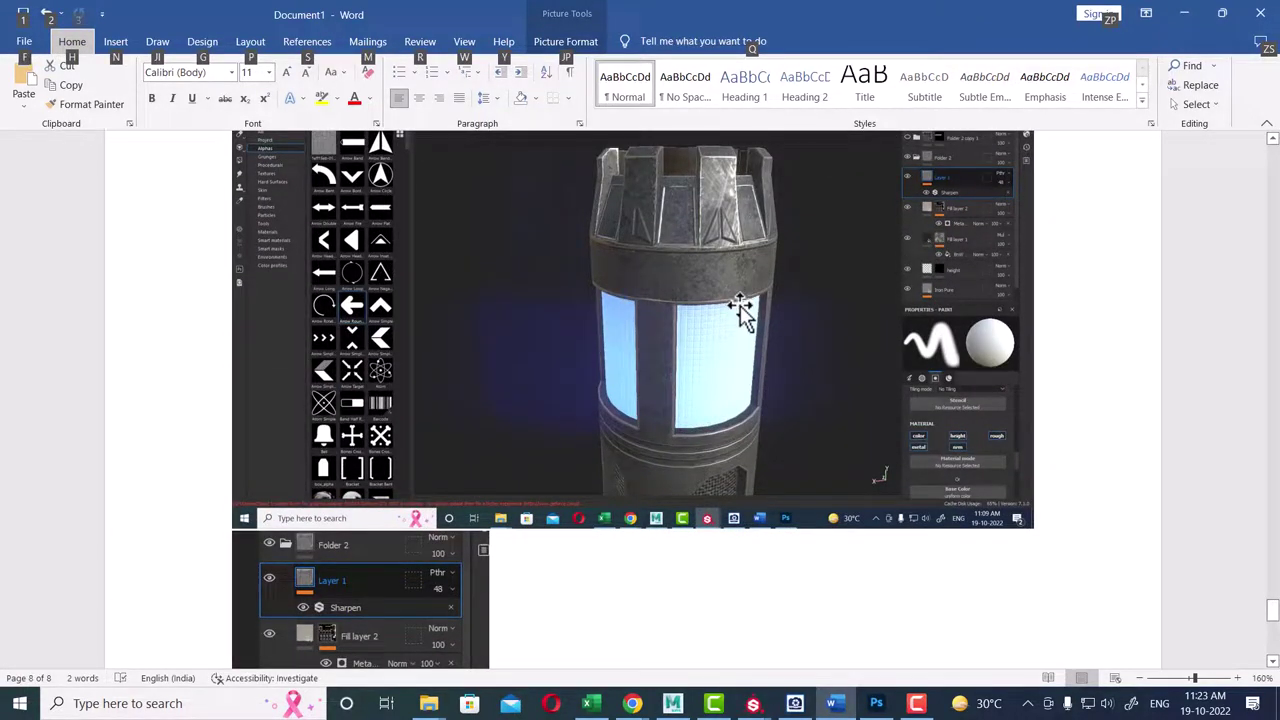
scroll(740, 310, "down", 1)
scroll(740, 310, "down", 2)
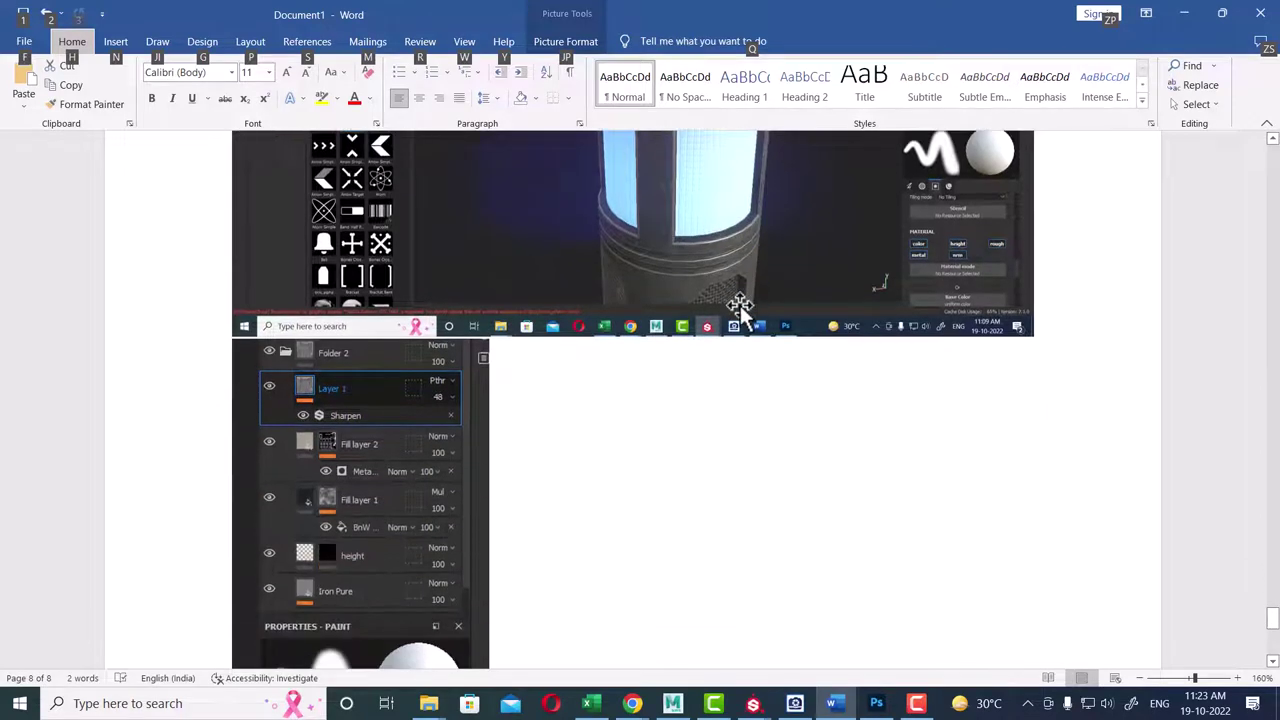
- Return to the PBR - Metallic Roughness Substance Painter project
key("alt+Tab")
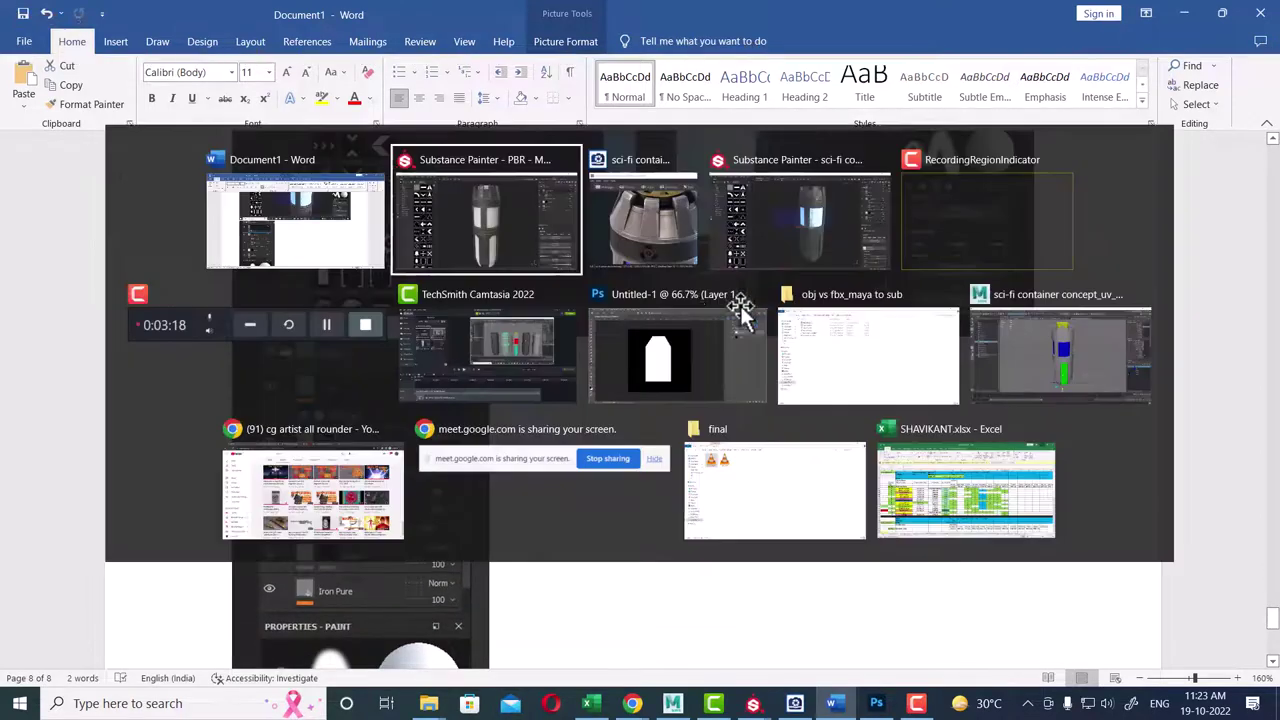
left_click(810, 226)
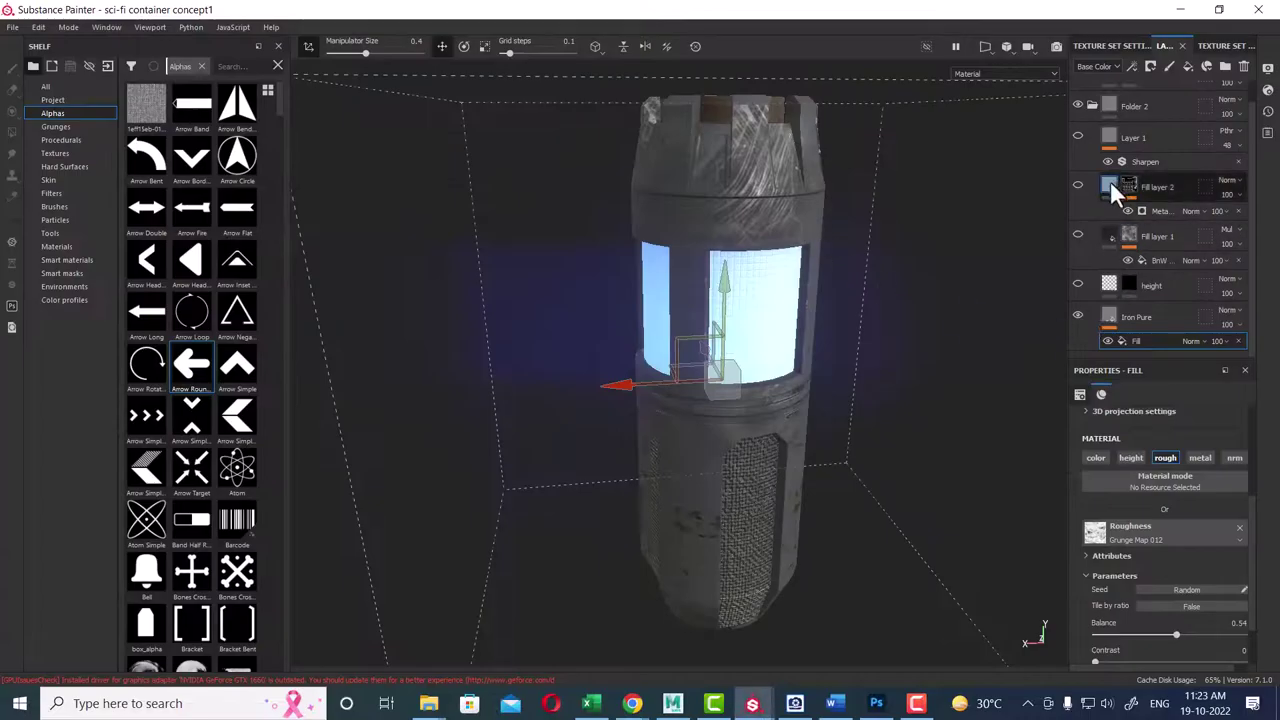
key("alt+Tab")
left_click(655, 239)
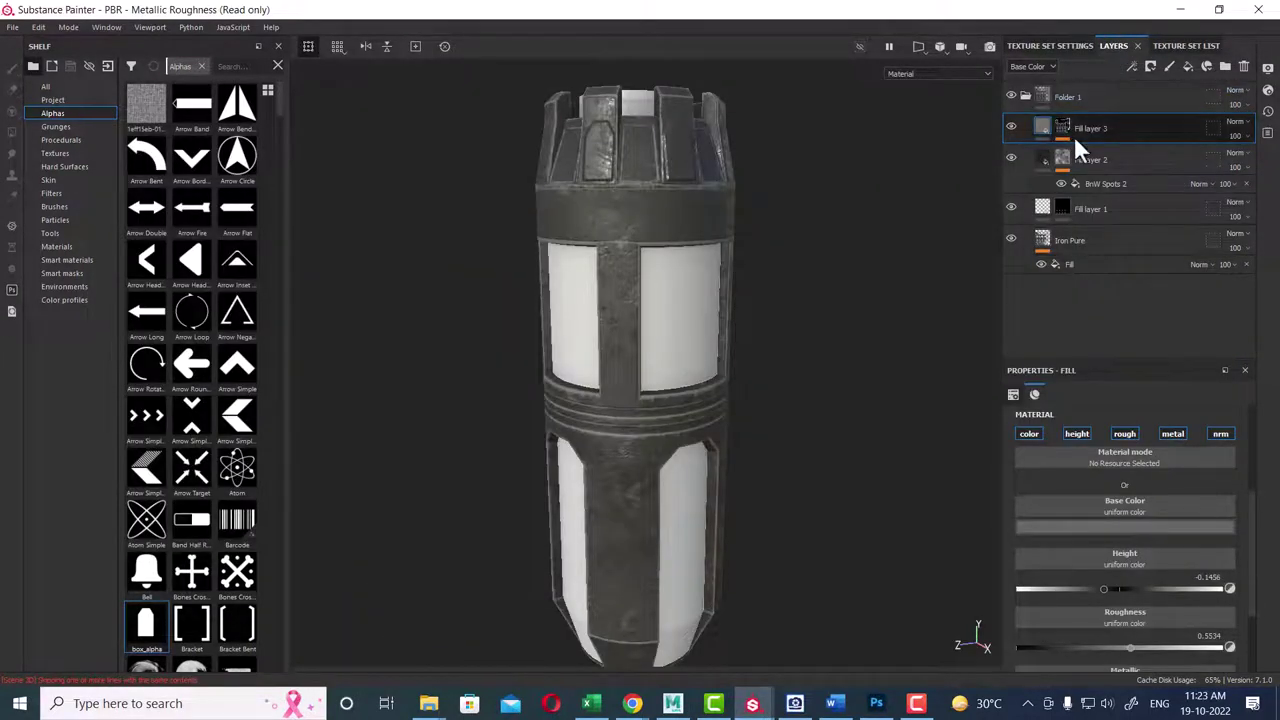
- Add Fill layer 4 at the top of the stack, checking the Word reference before returning
left_click(1189, 67)
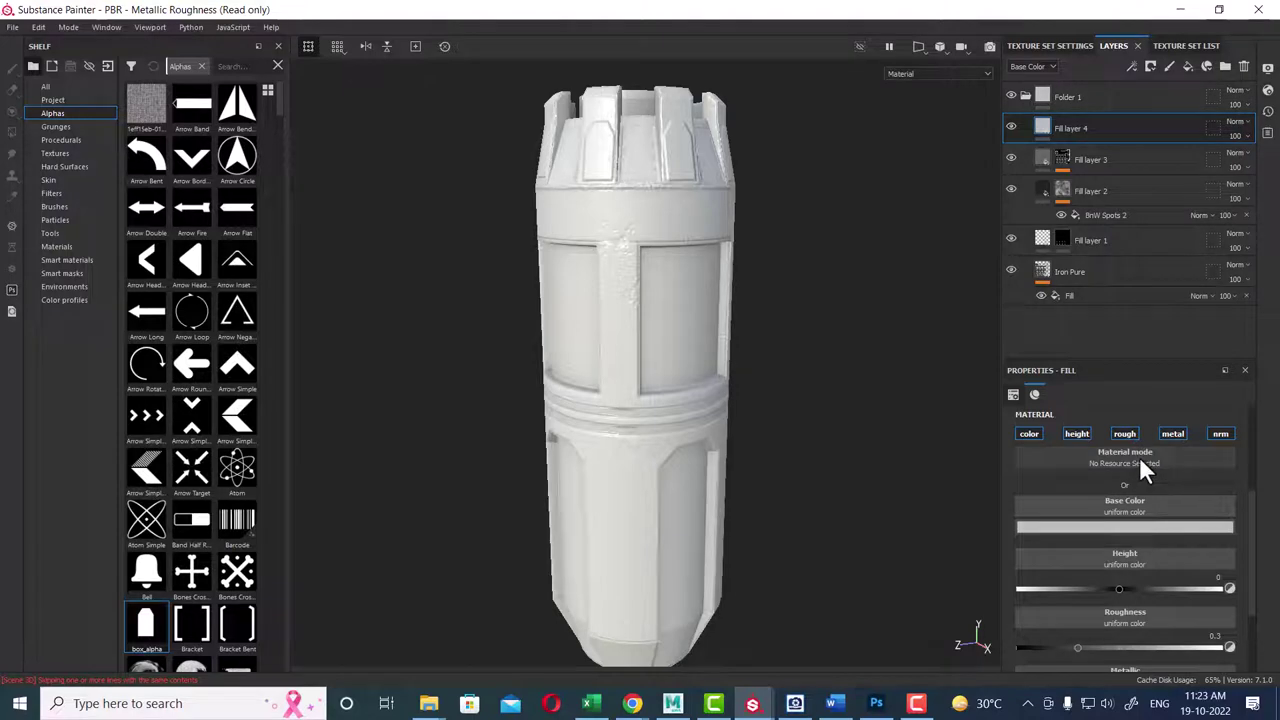
key("alt+Tab")
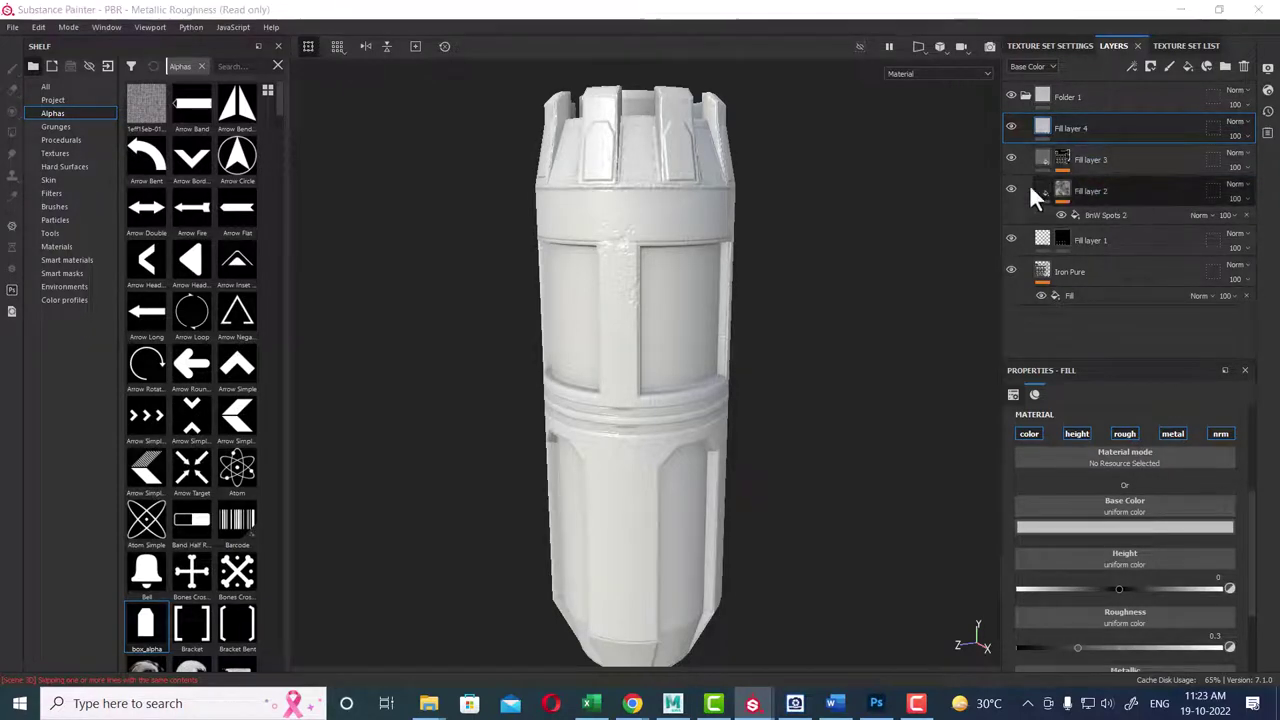
key("alt+Tab")
left_click(676, 235)
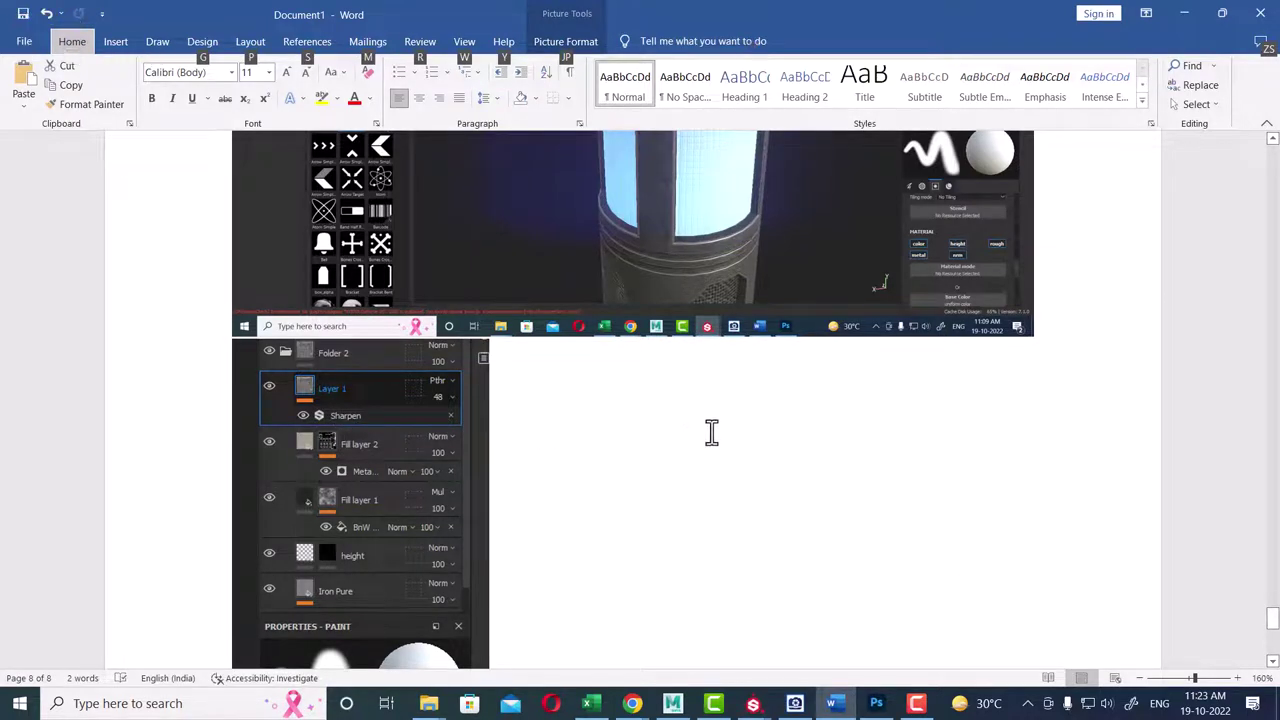
key("alt+Tab")
key("alt+Tab")
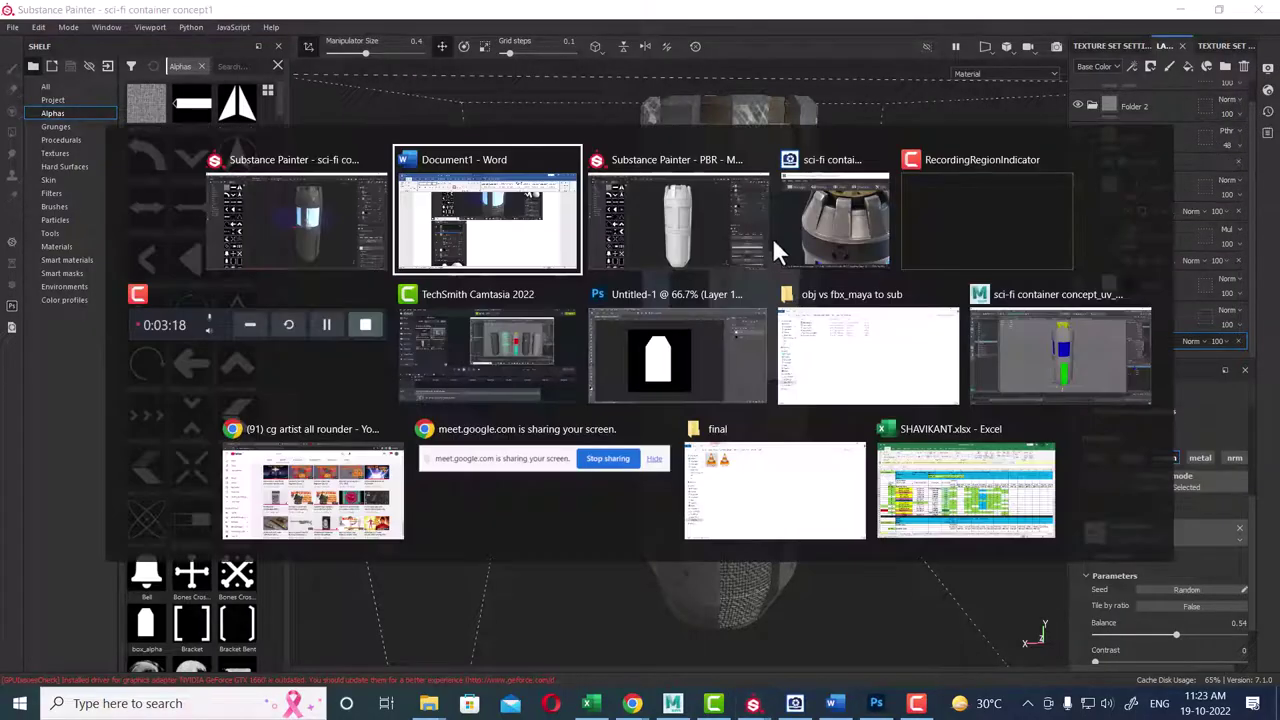
left_click(697, 227)
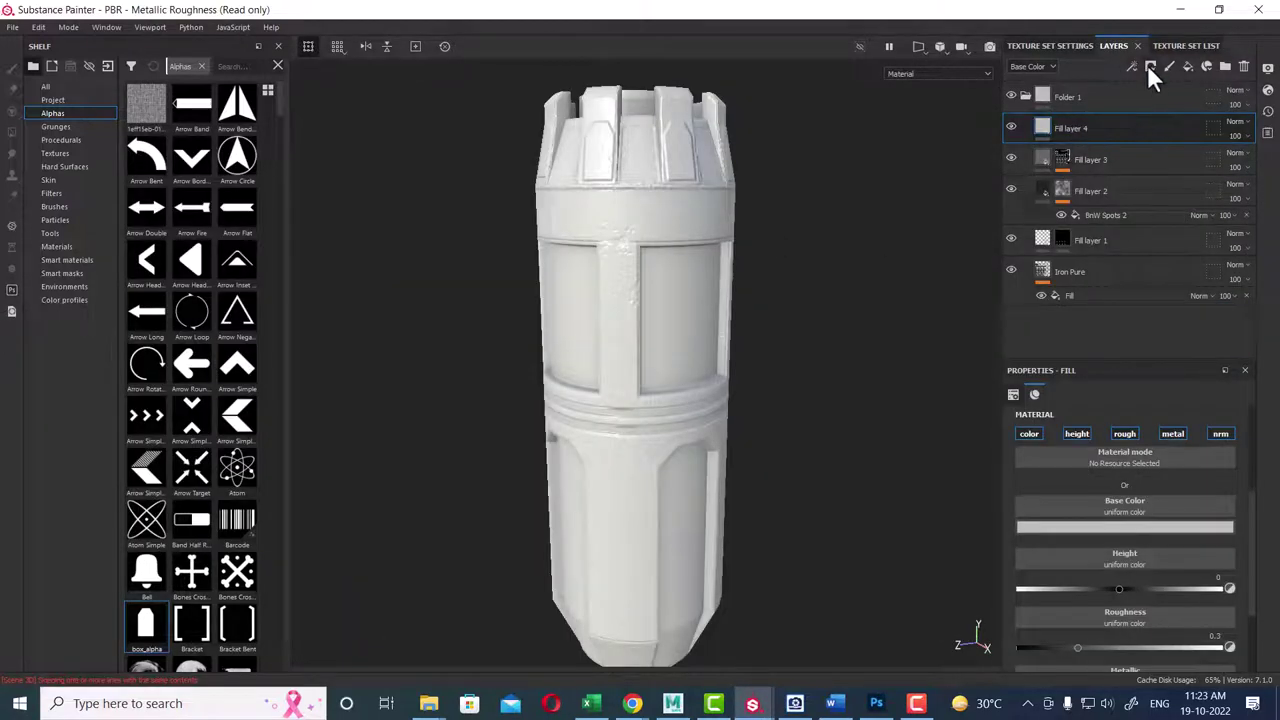
- Add a Sharpen filter effect (Sharpen Intensity 1) to Fill layer 4, searching 'ha'
left_click(1135, 65)
left_click(1168, 179)
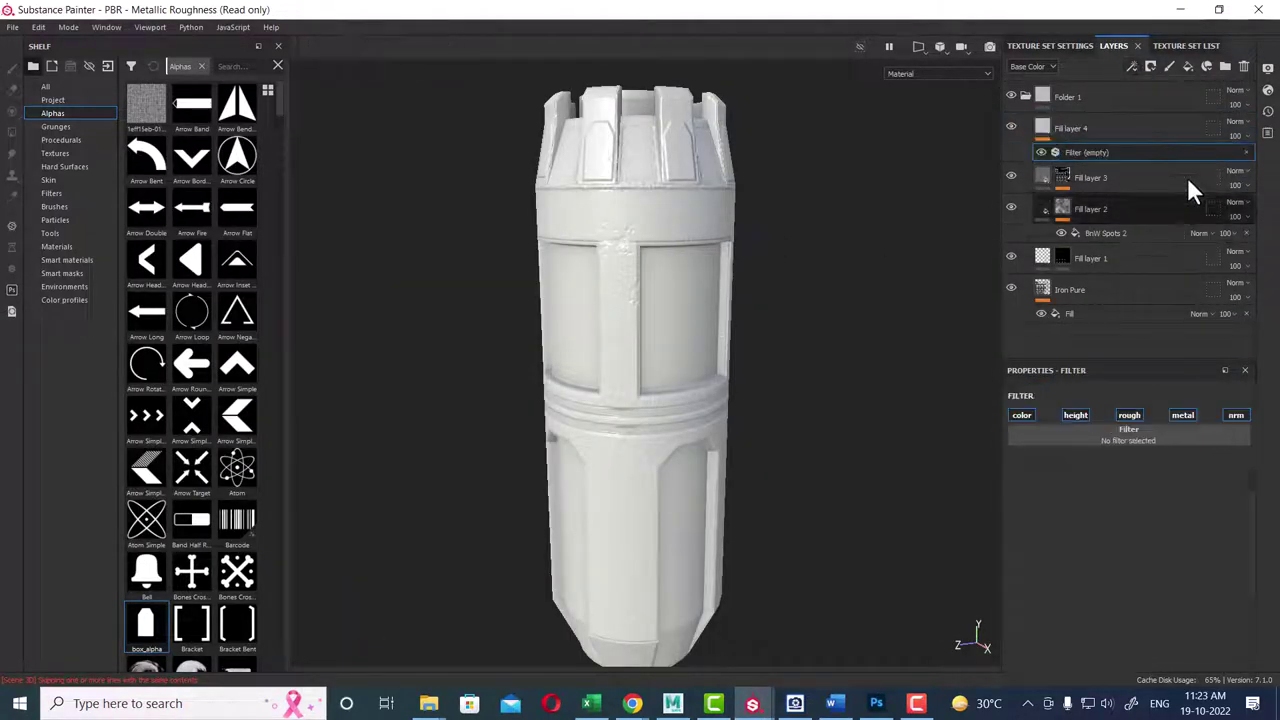
left_click(1138, 446)
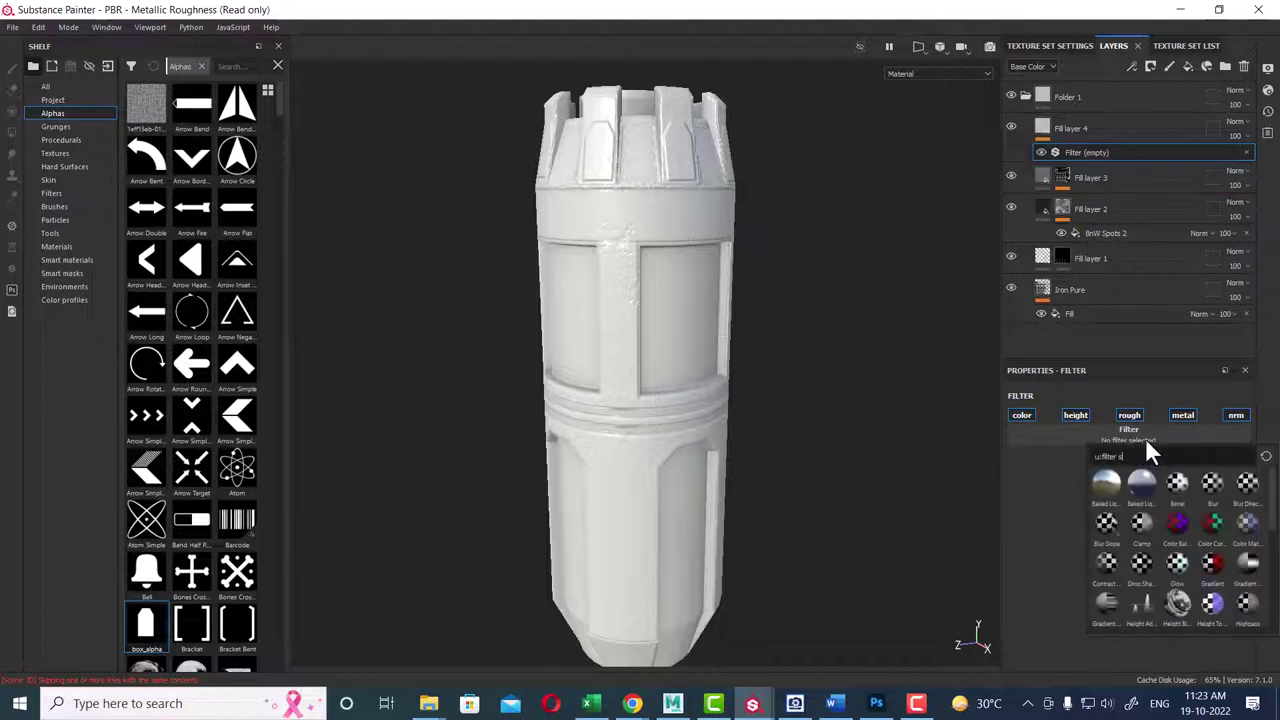
type("ha")
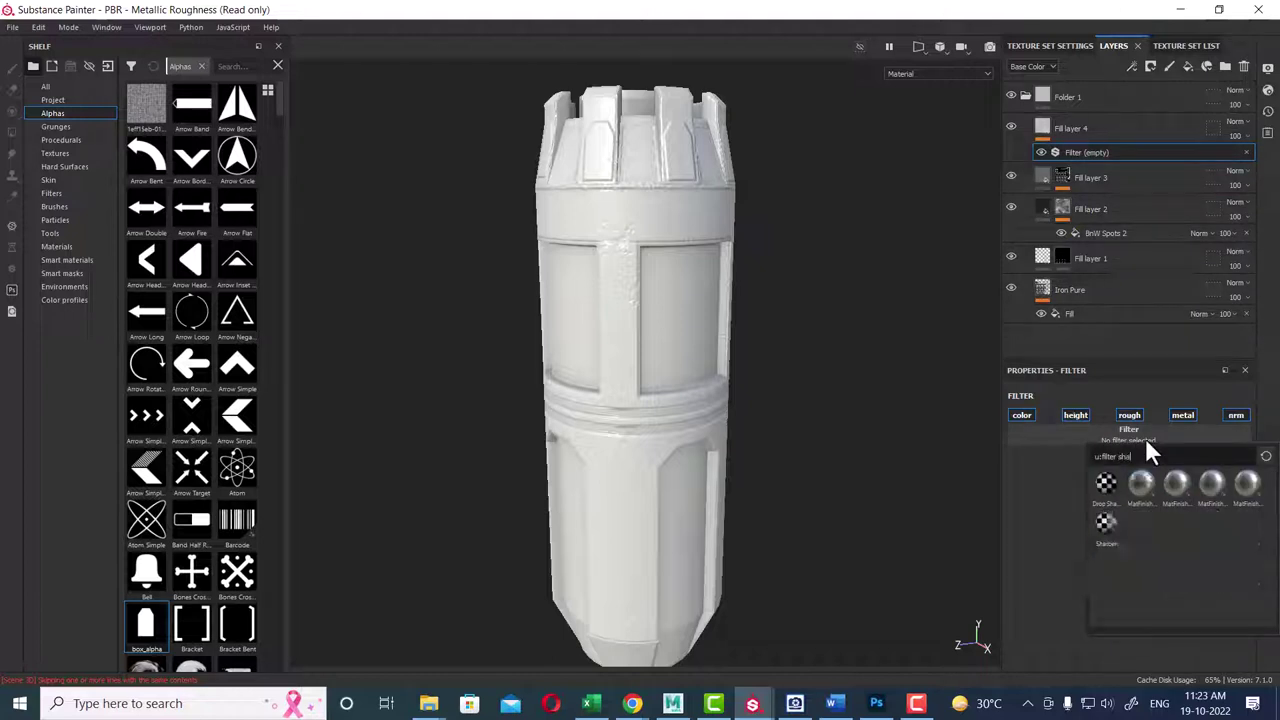
left_click(1104, 525)
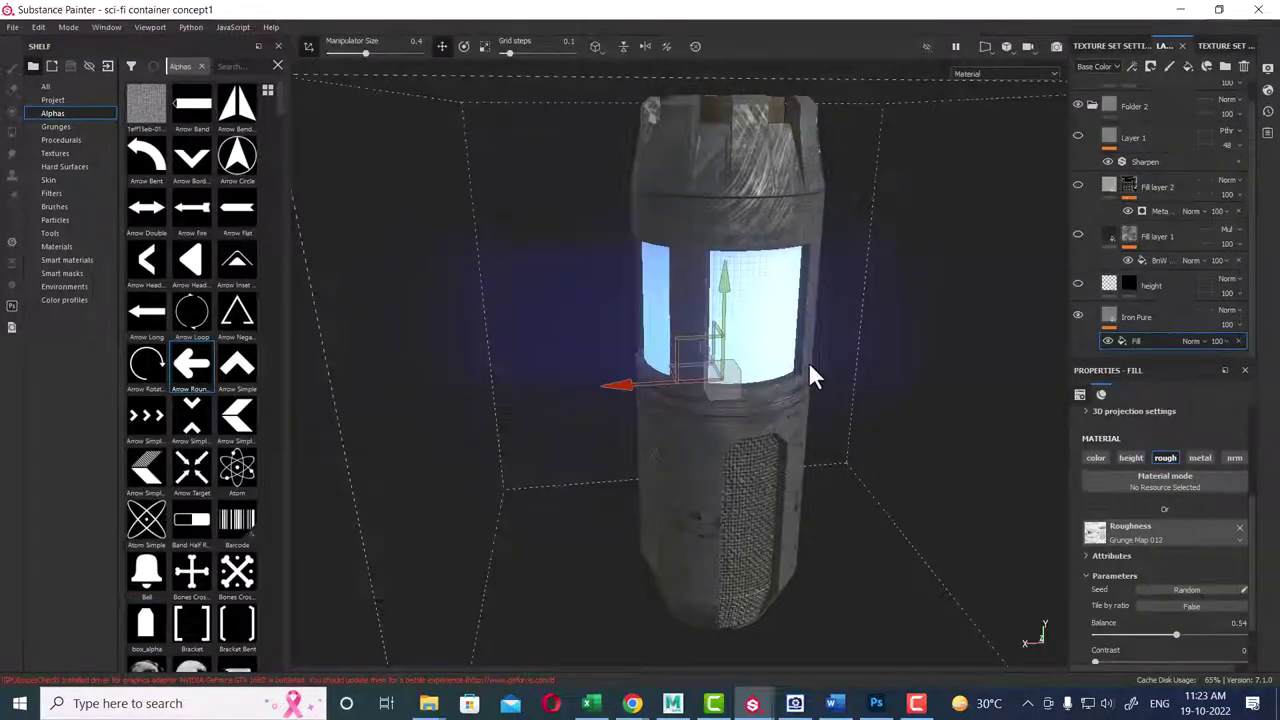
key("alt+Tab")
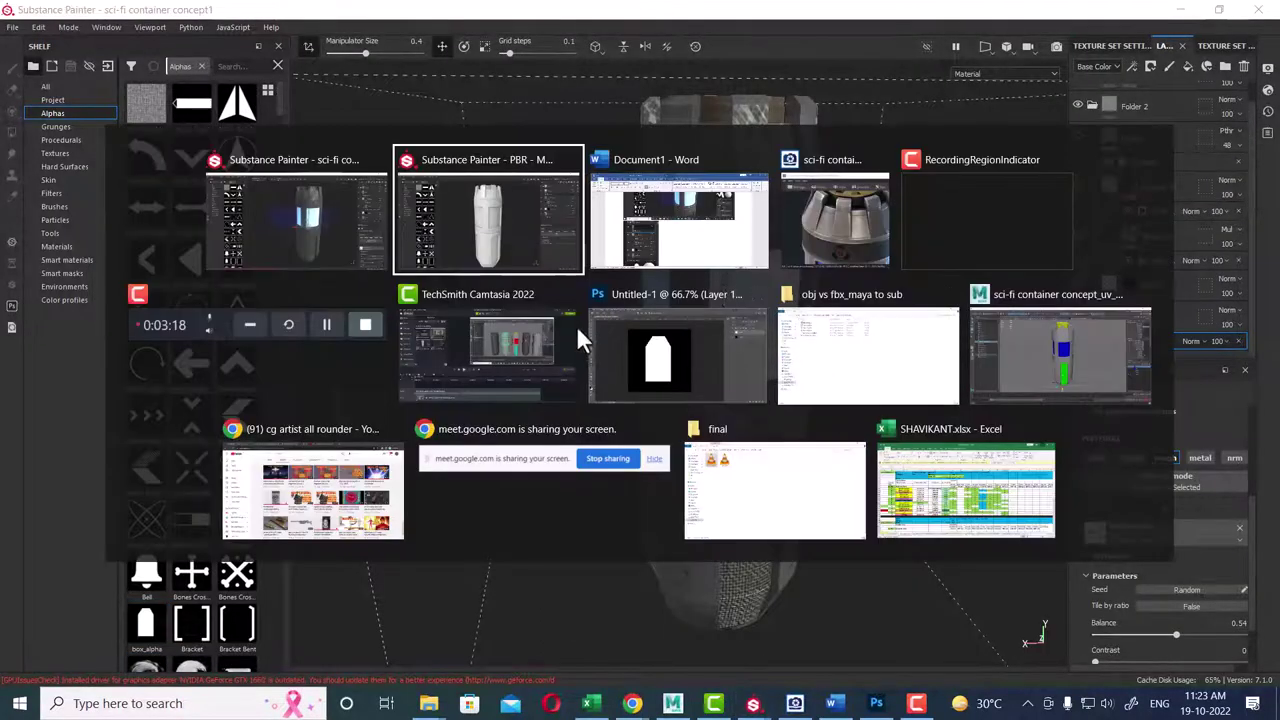
left_click(687, 236)
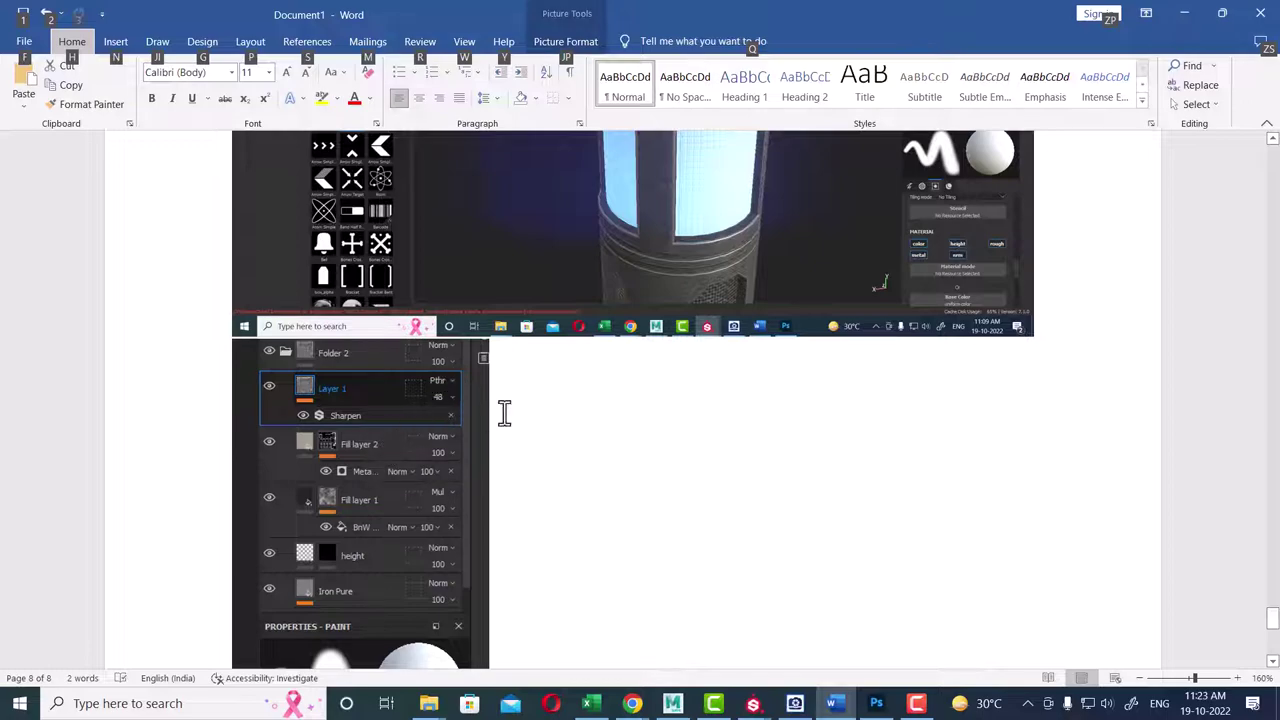
key("alt+Tab")
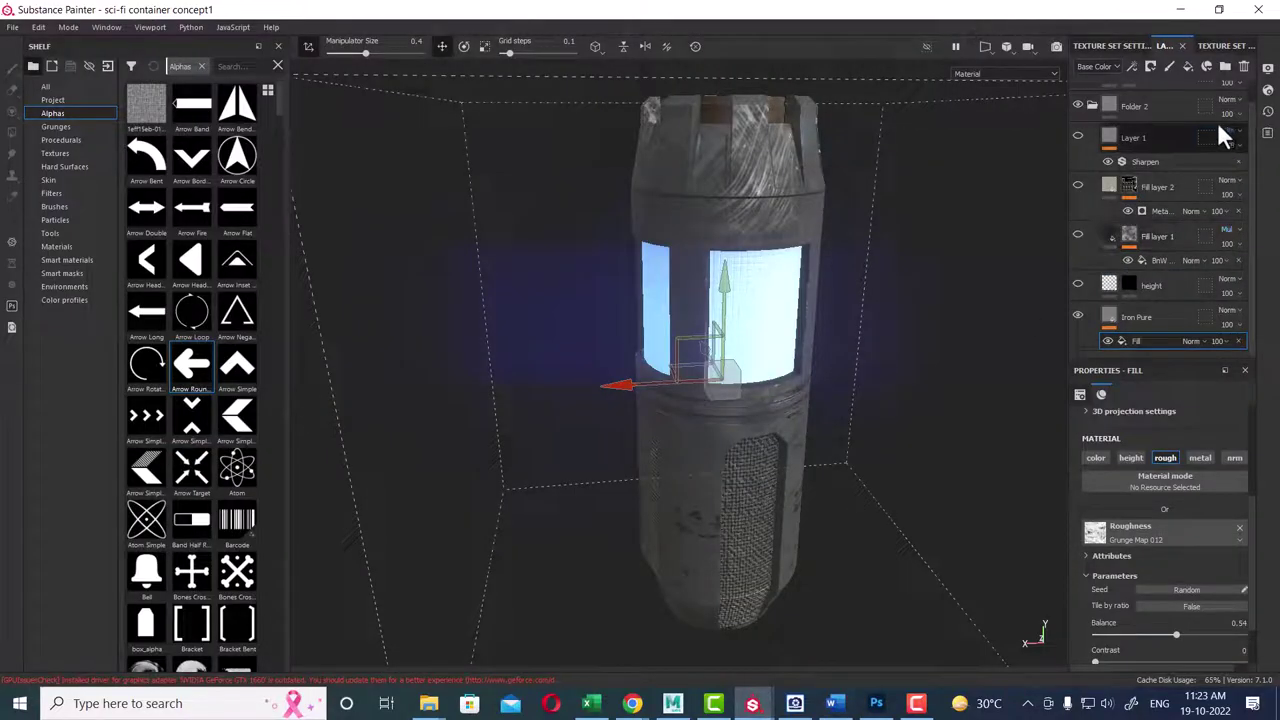
key("alt+Tab")
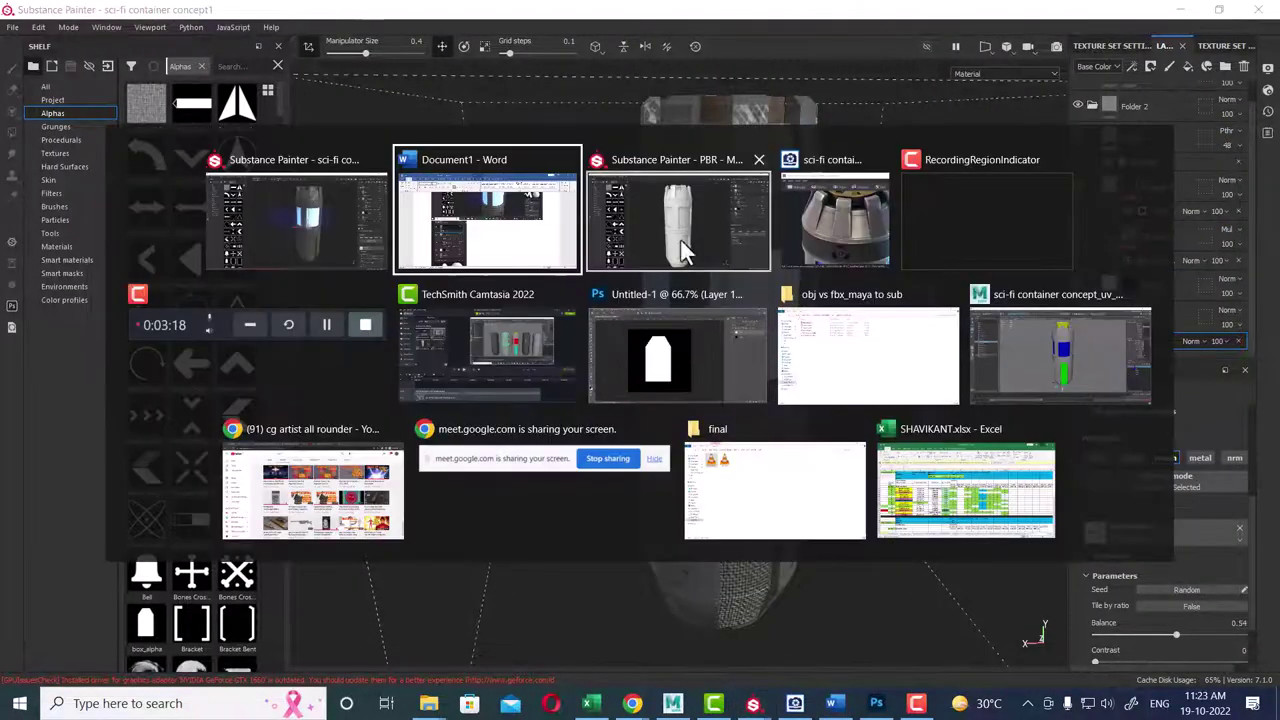
left_click(714, 237)
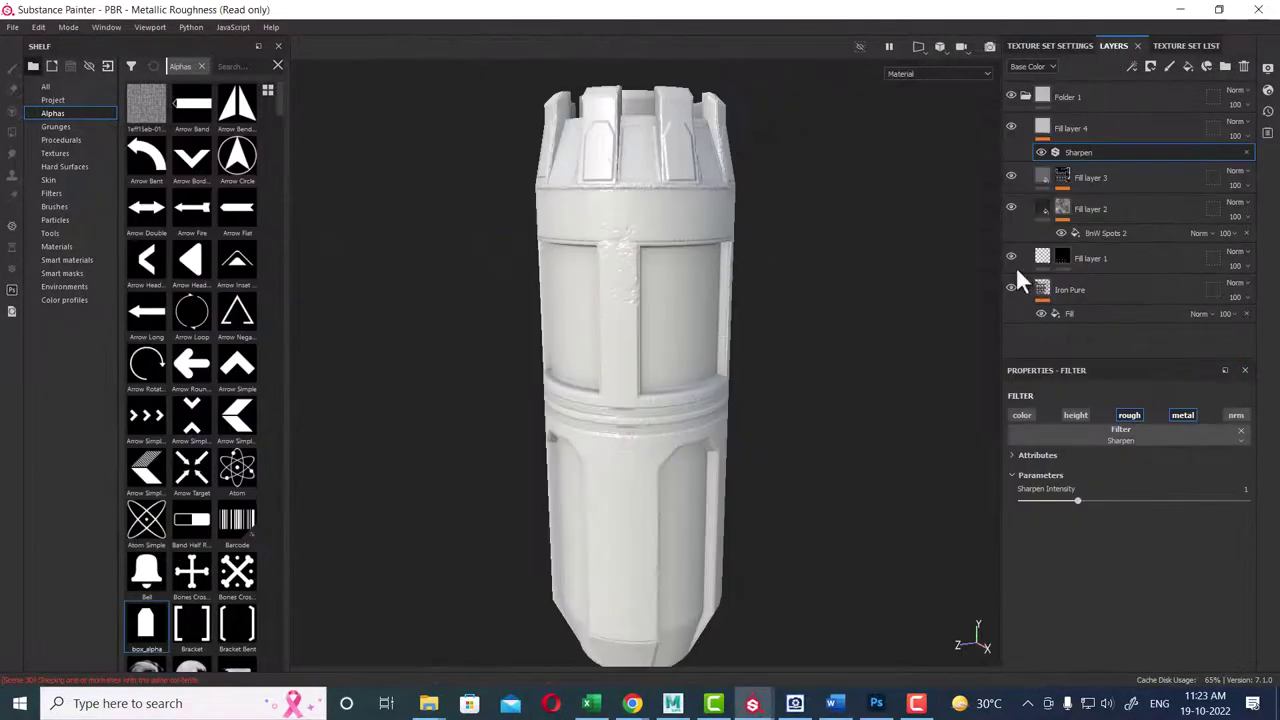
- Switch Fill layer 4 to Passthrough blending, lower its opacity, and disable its colour channel
left_click(1236, 122)
left_click(1235, 147)
left_click_drag(1243, 142, 1243, 170)
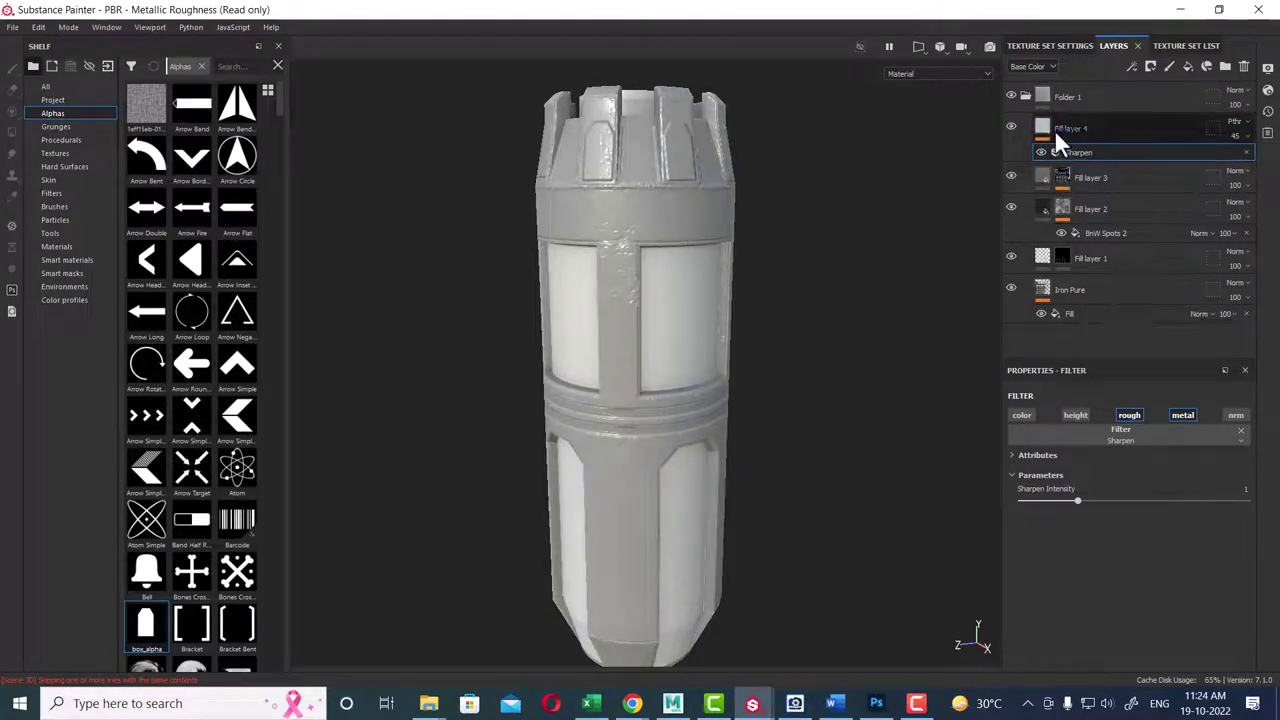
left_click(1041, 126)
left_click(1030, 436)
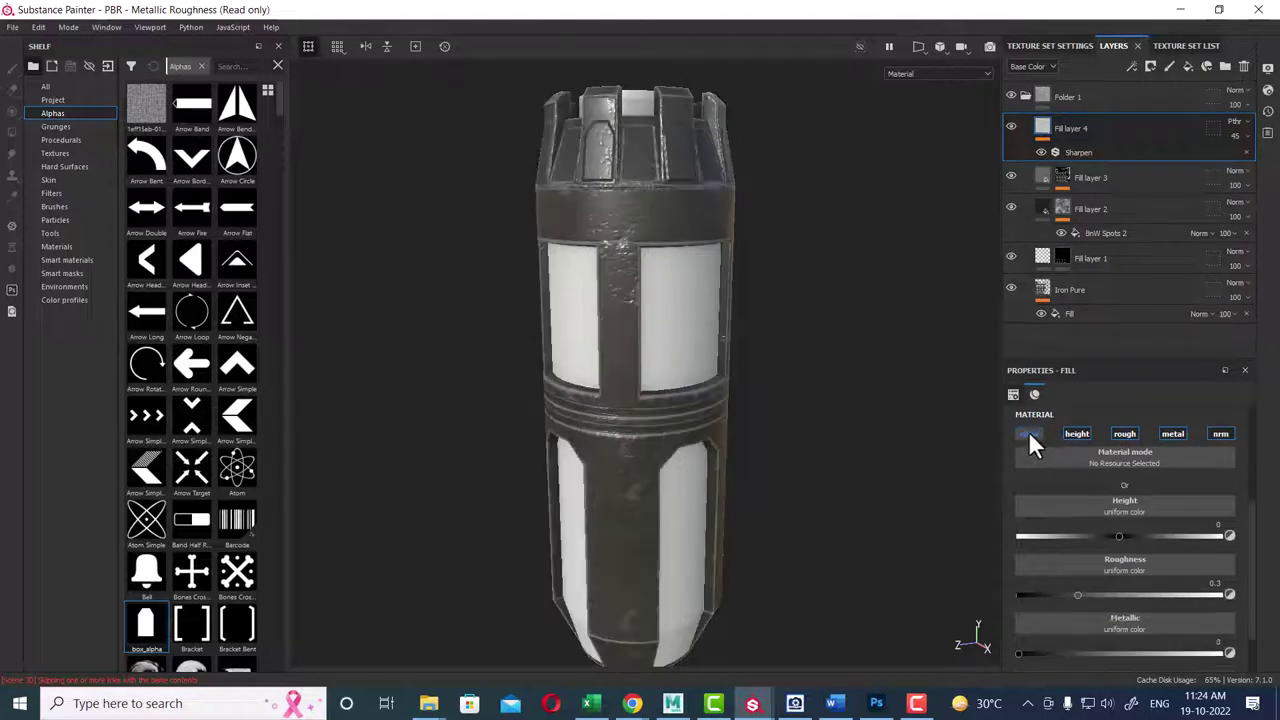
- Toggle the Sharpen filter to compare, then settle Fill layer 4's opacity at 53
scroll(888, 434, "up", 3)
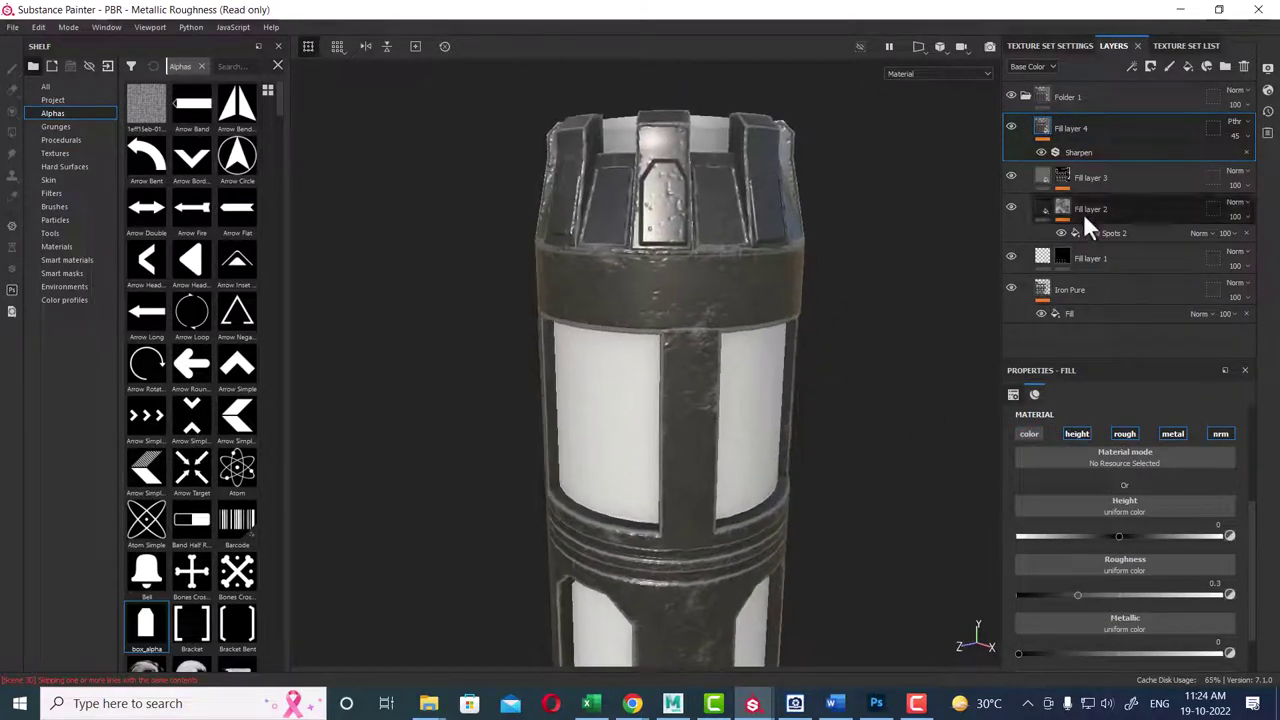
left_click_drag(893, 306, 806, 285, "alt")
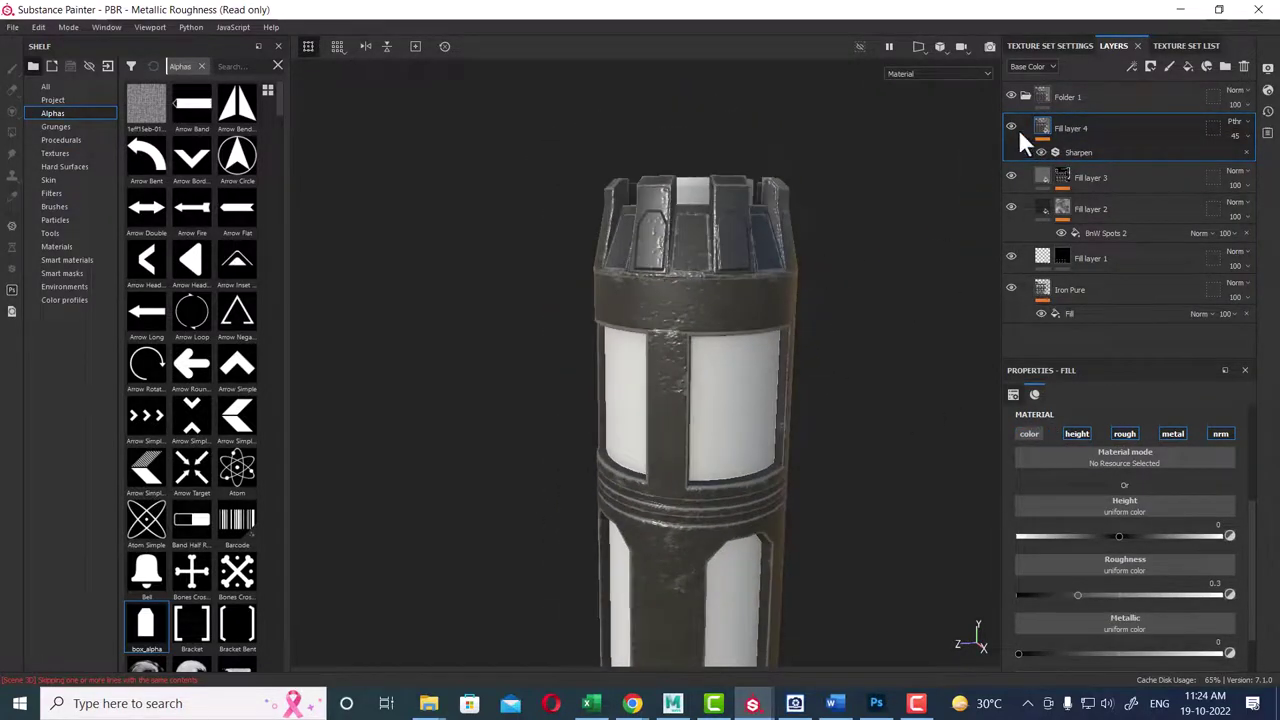
left_click(1041, 152)
left_click(1087, 151)
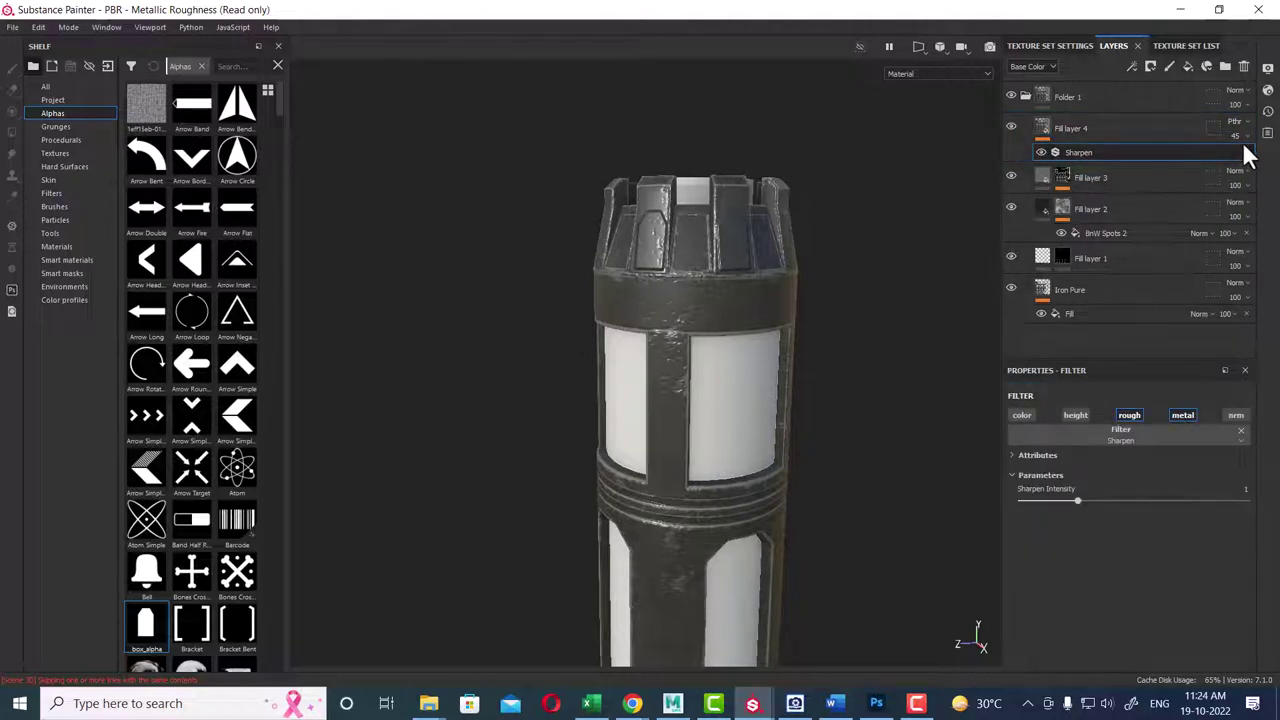
mouse_move(1228, 155)
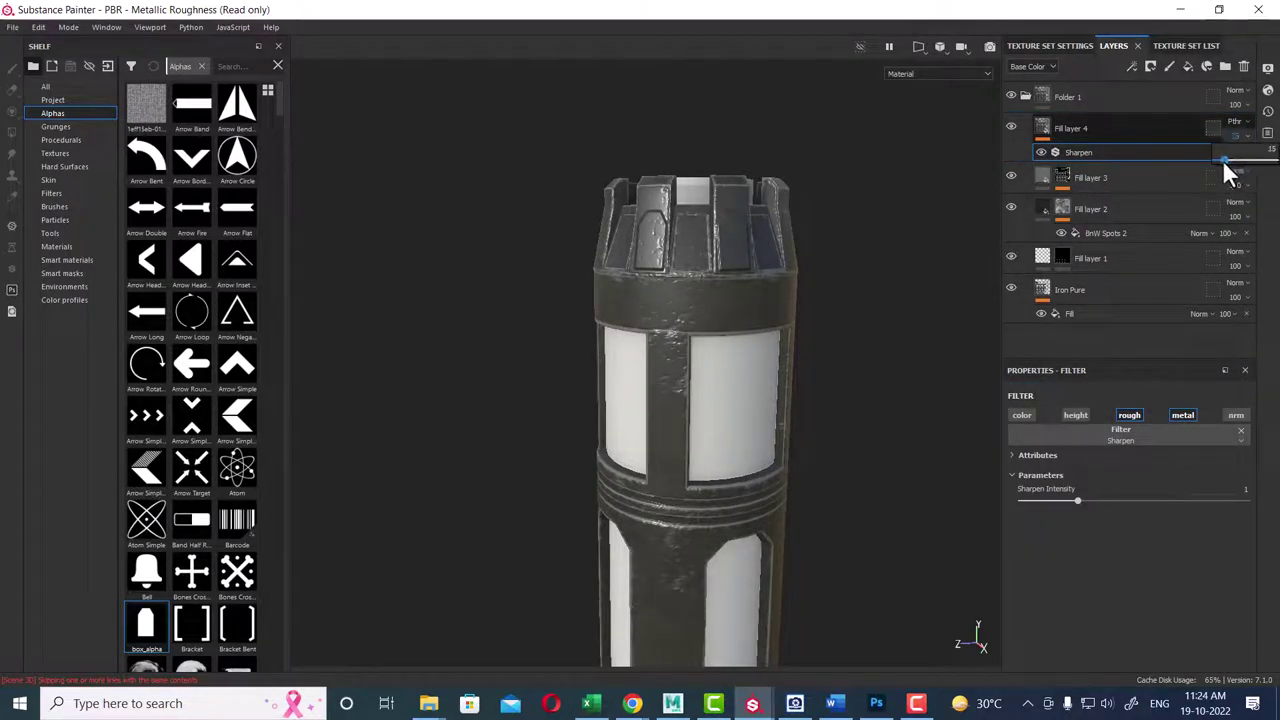
left_click_drag(1250, 175, 1245, 175)
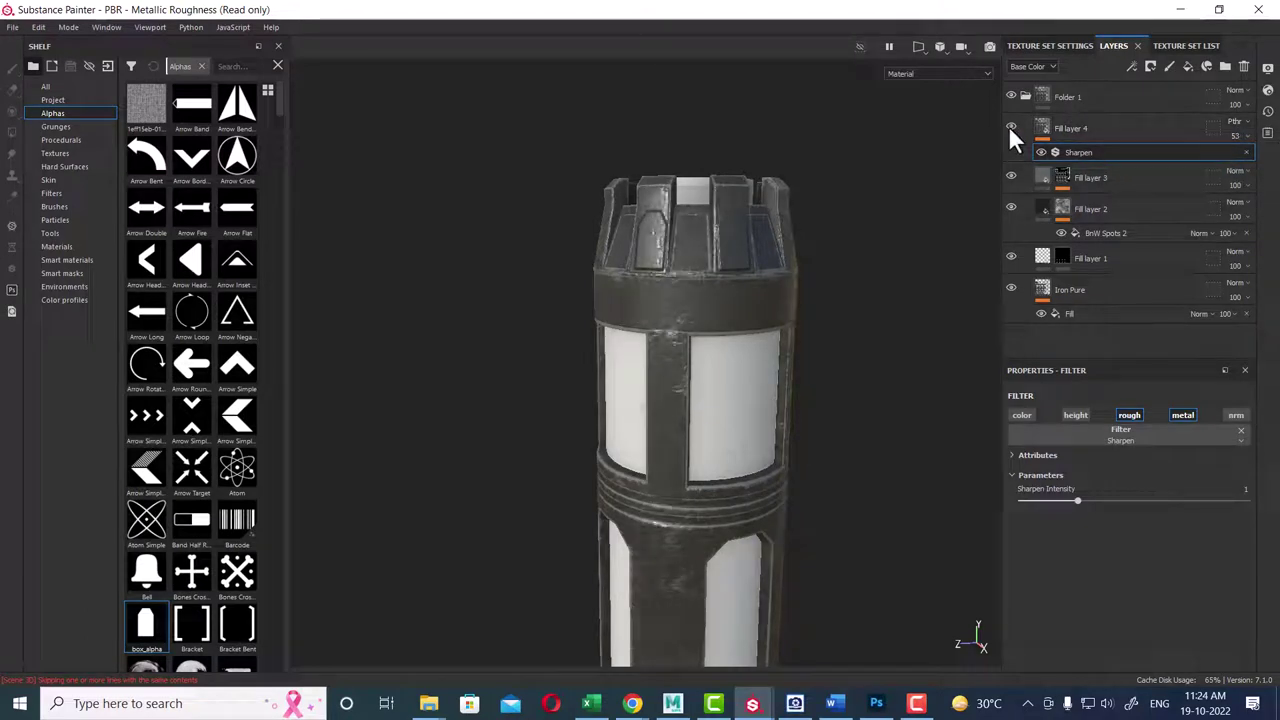
left_click(1094, 126)
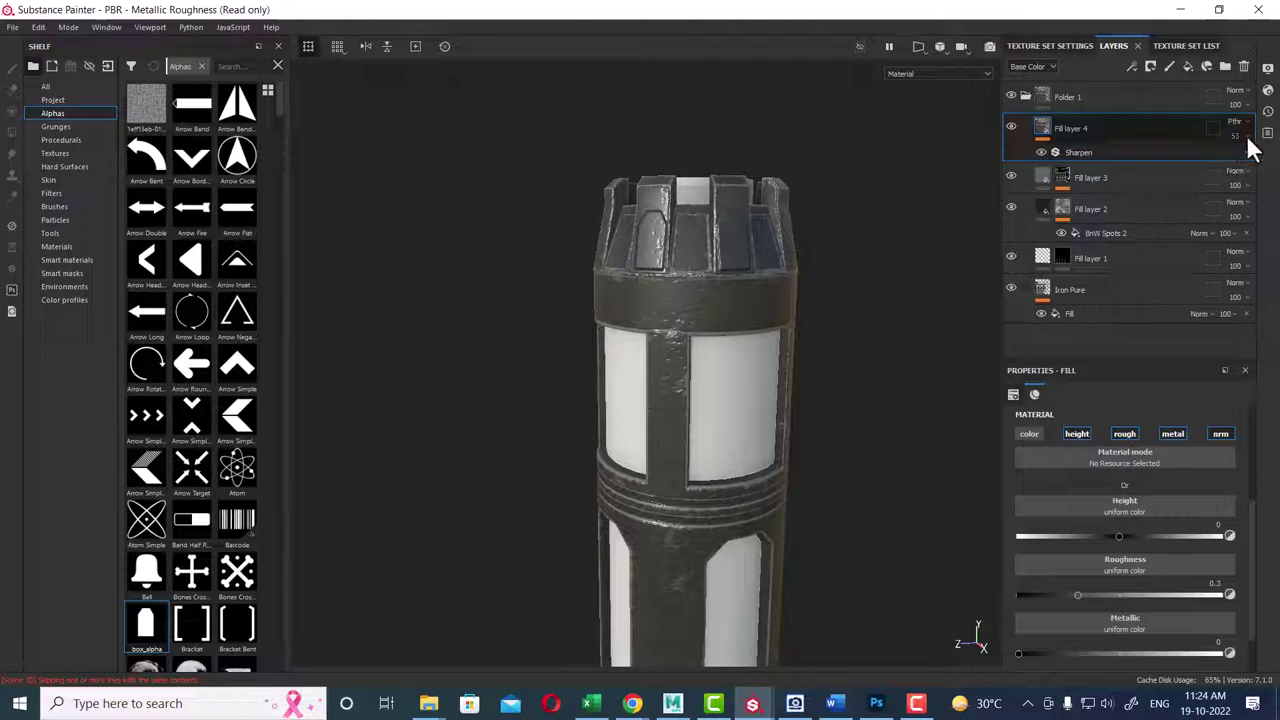
- Raise Fill layer 4's opacity to 100, checking the Word reference document
left_click_drag(1238, 136, 1275, 168)
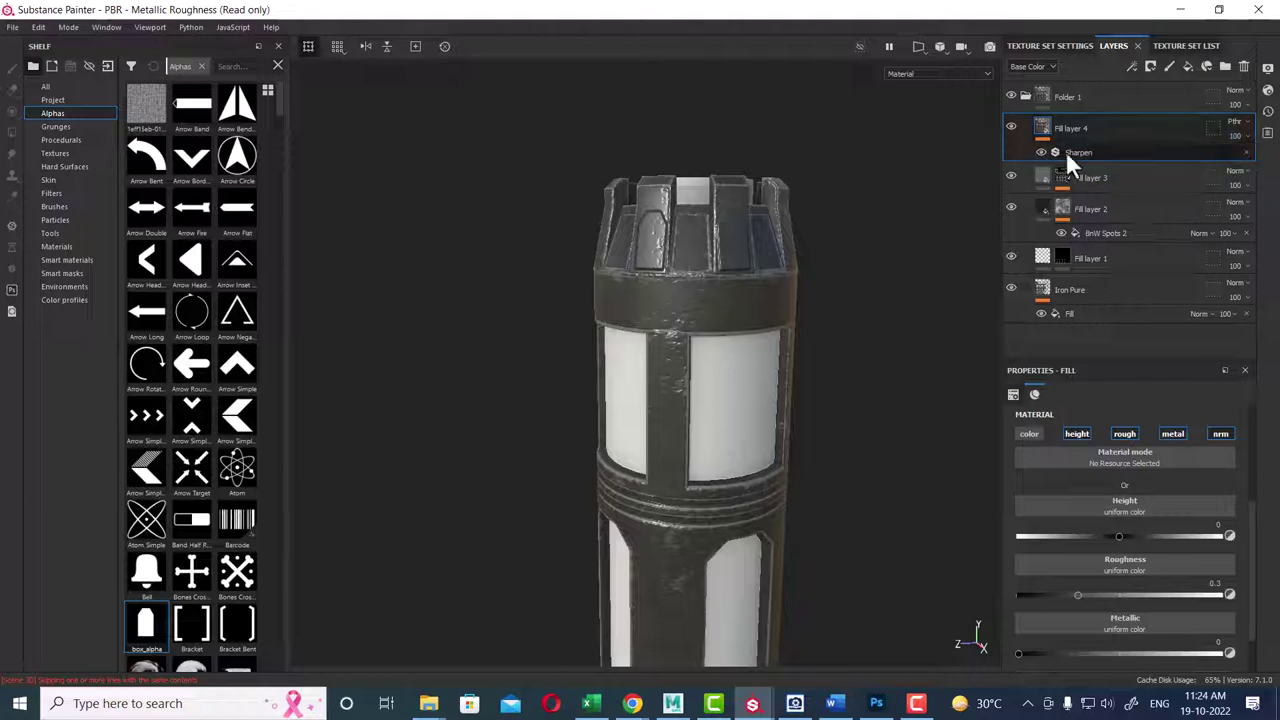
key("alt+Tab")
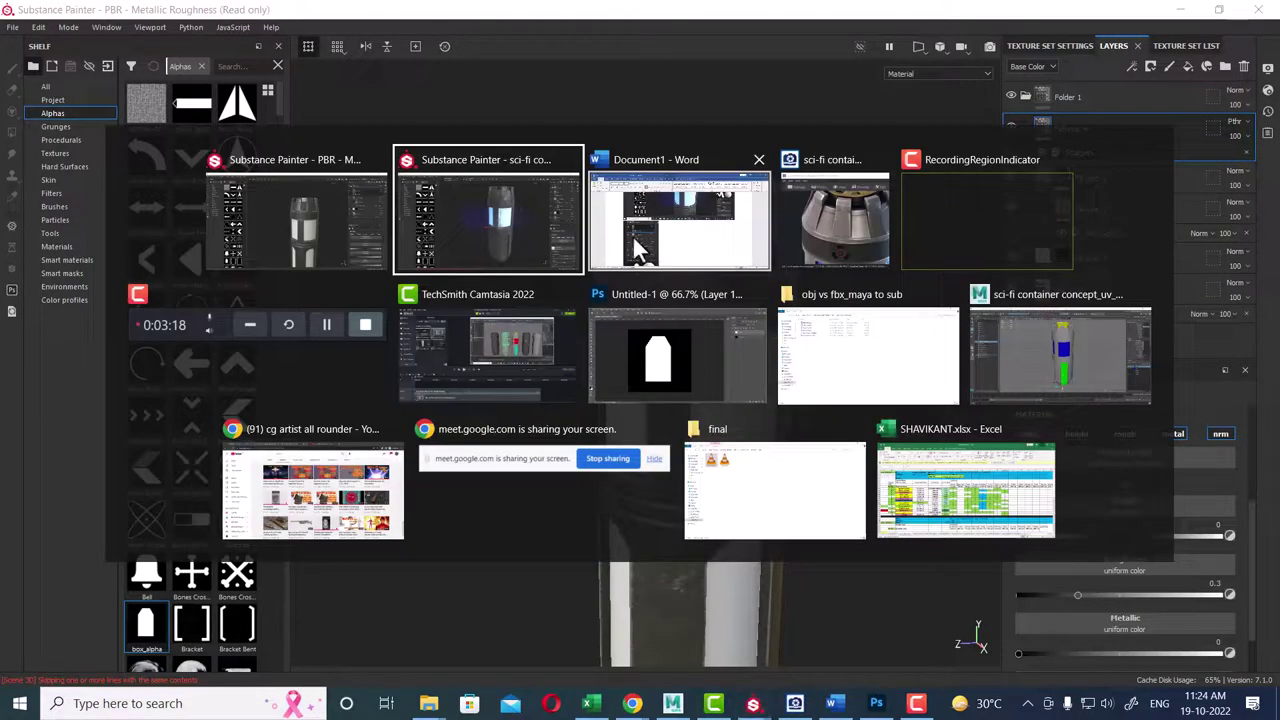
left_click(646, 230)
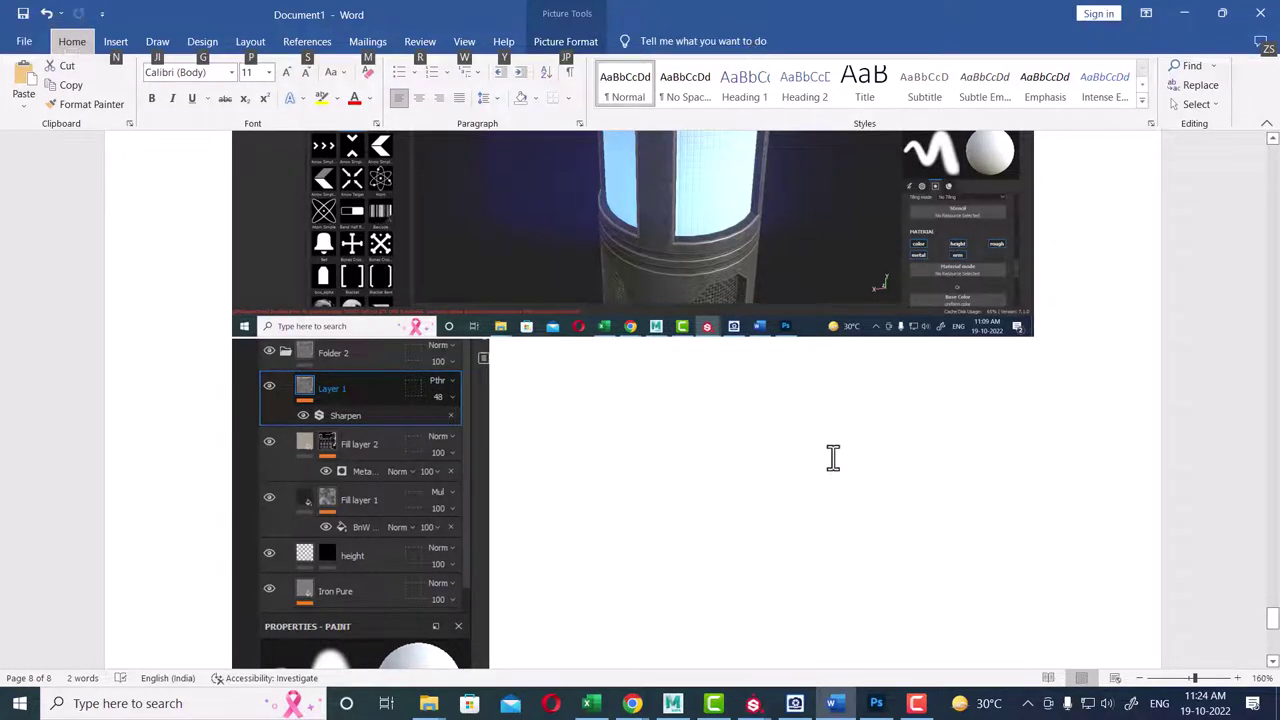
key("alt+Tab")
- Pan, zoom and orbit to frame the whole container with its top details visible
middle_click_drag(800, 378, 771, 309, "alt")
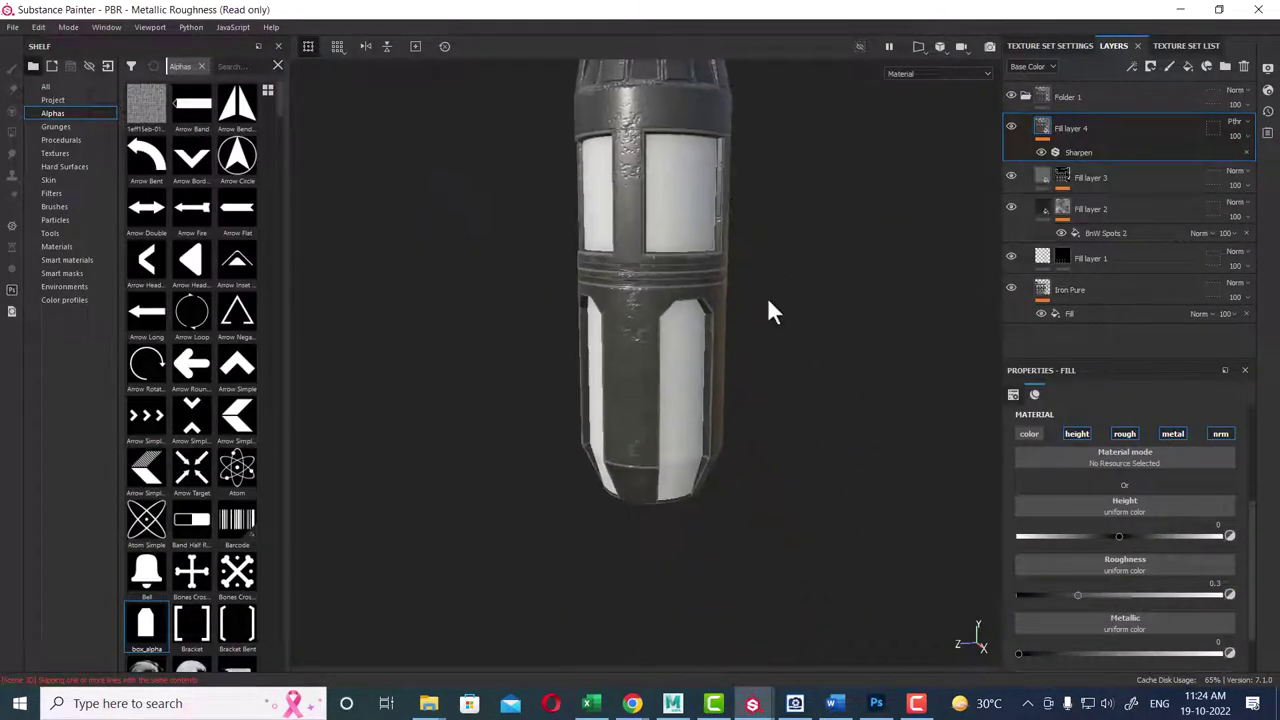
scroll(846, 354, "down", 3)
left_click_drag(846, 354, 806, 429, "alt")
middle_click_drag(806, 429, 834, 425, "alt")
left_click_drag(833, 425, 879, 492, "alt")
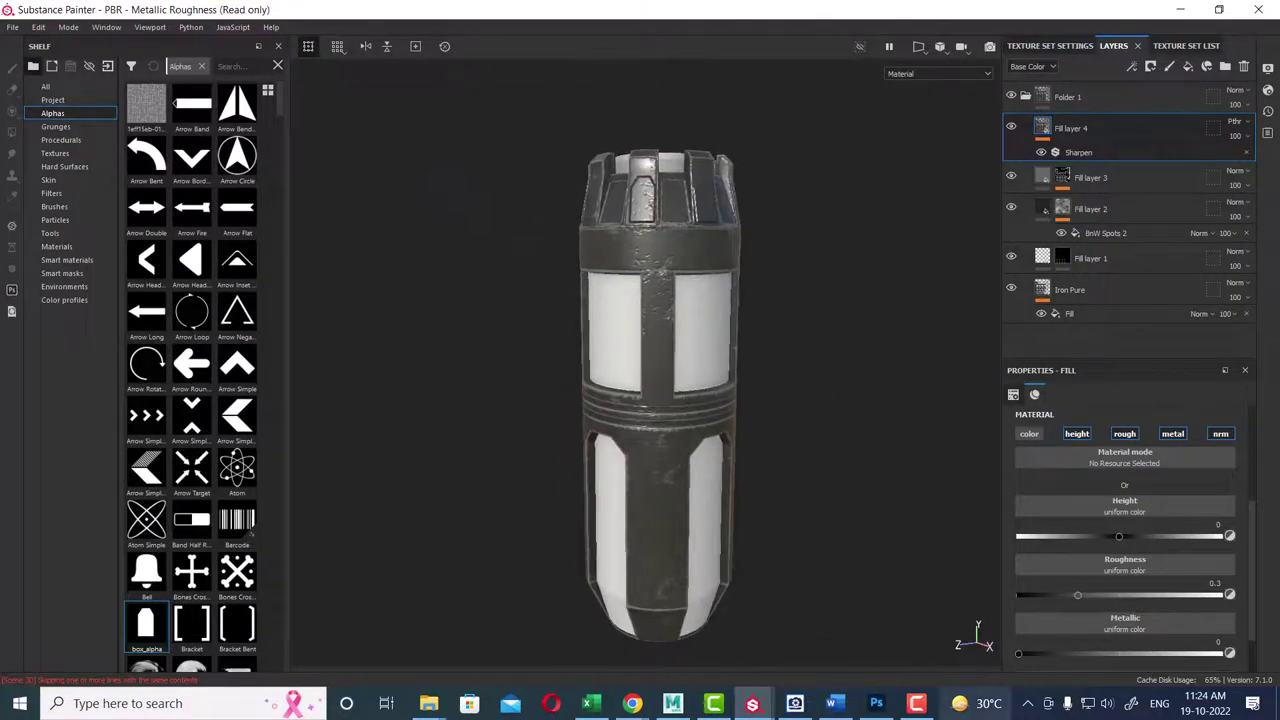